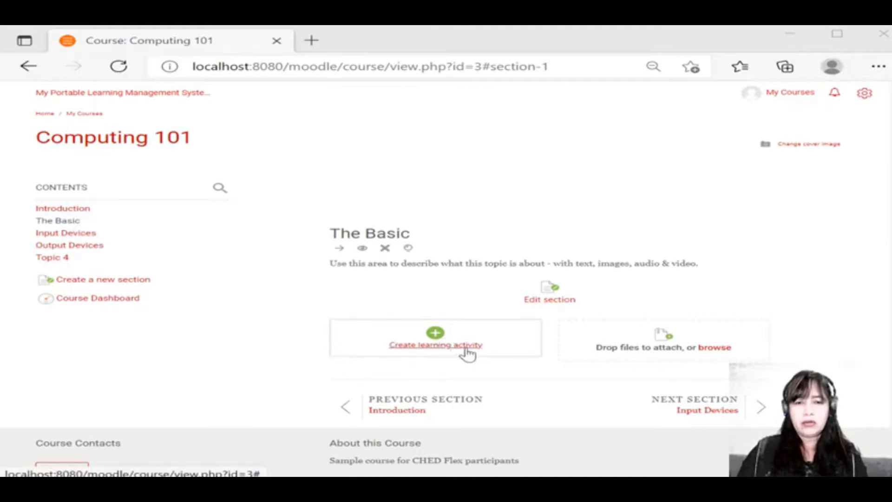
Step: Add a new Assignment activity to The Basic section and name it "Assignment #1"
click(439, 335)
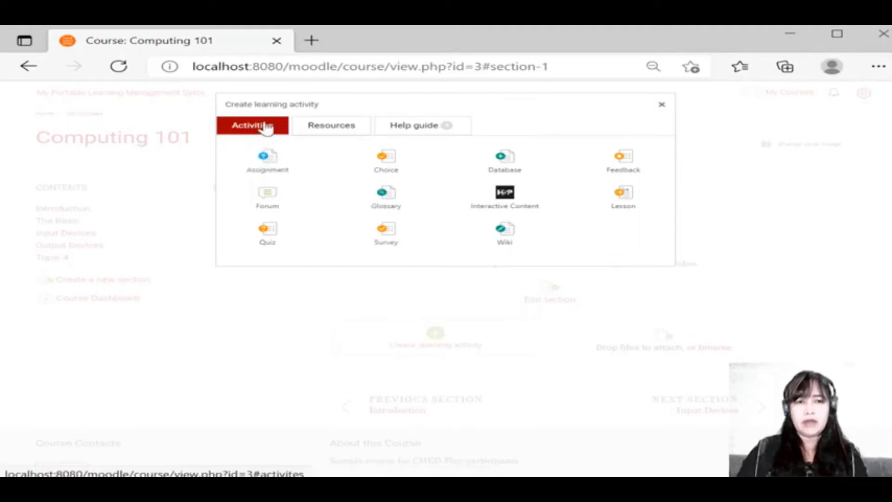
click(265, 163)
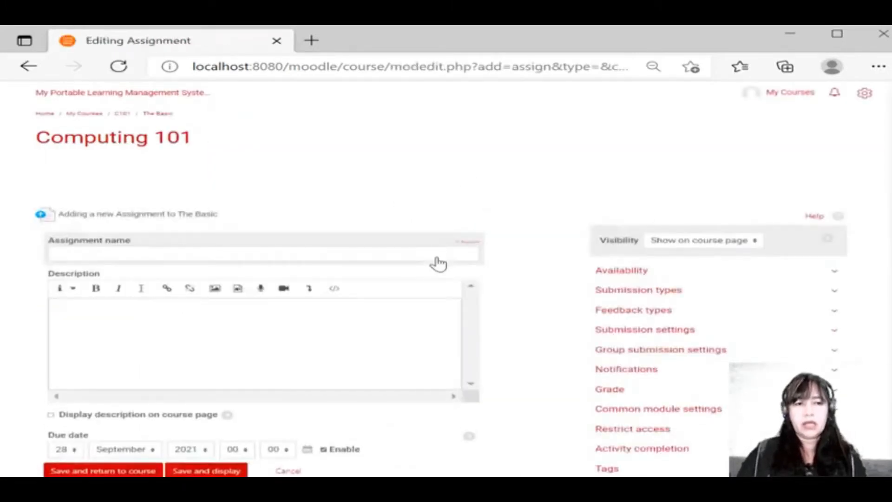
click(438, 256)
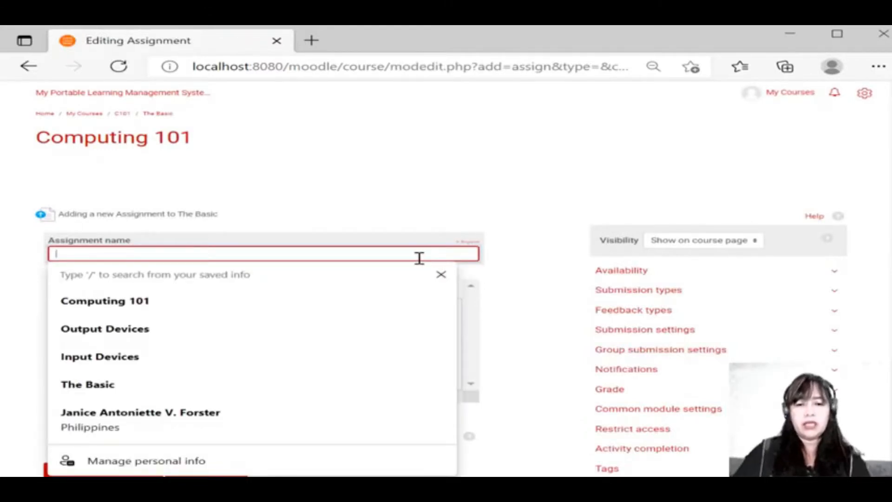
text(Assignemtn)
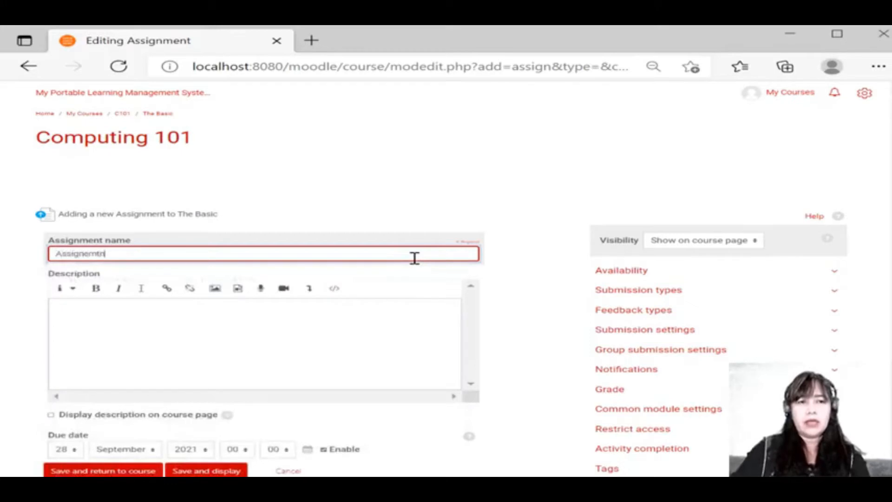
key(BackSpace)
key(BackSpace)
text(ent )
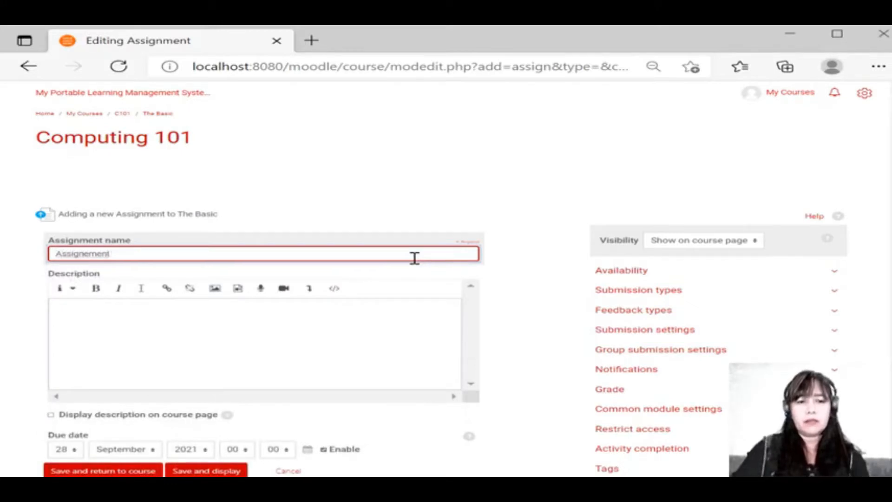
text(#1)
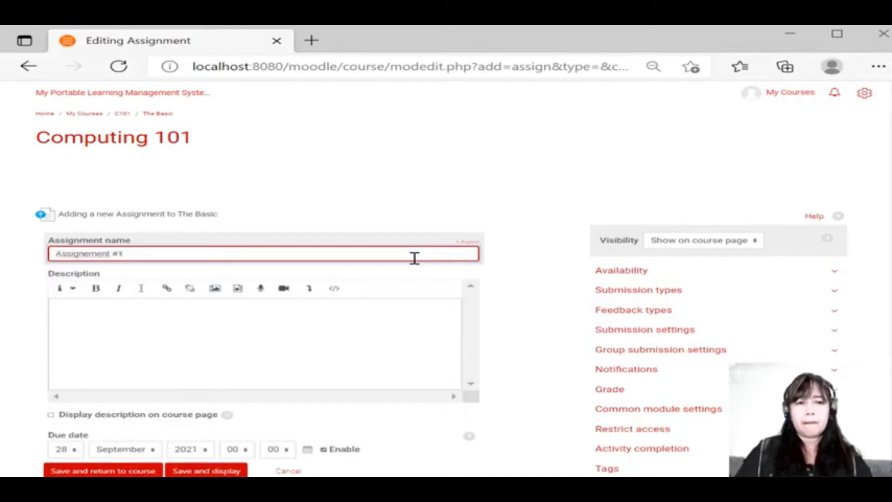
click(344, 319)
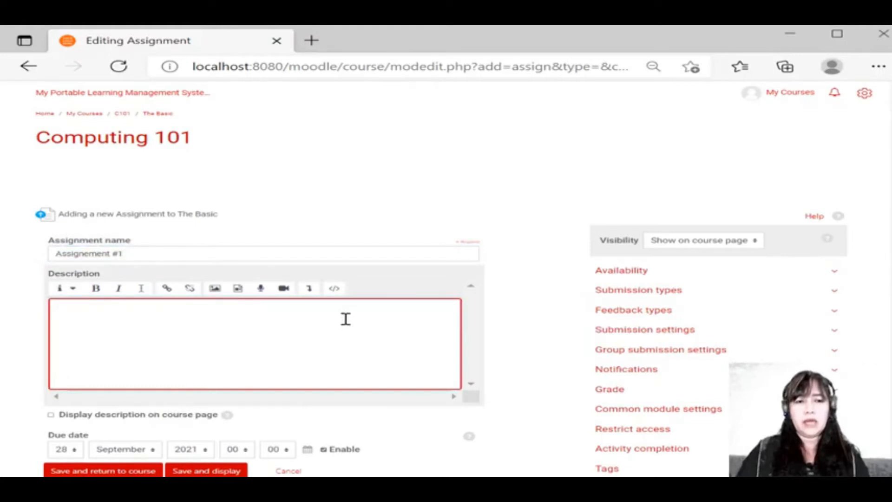
scroll(346, 318, down, 2)
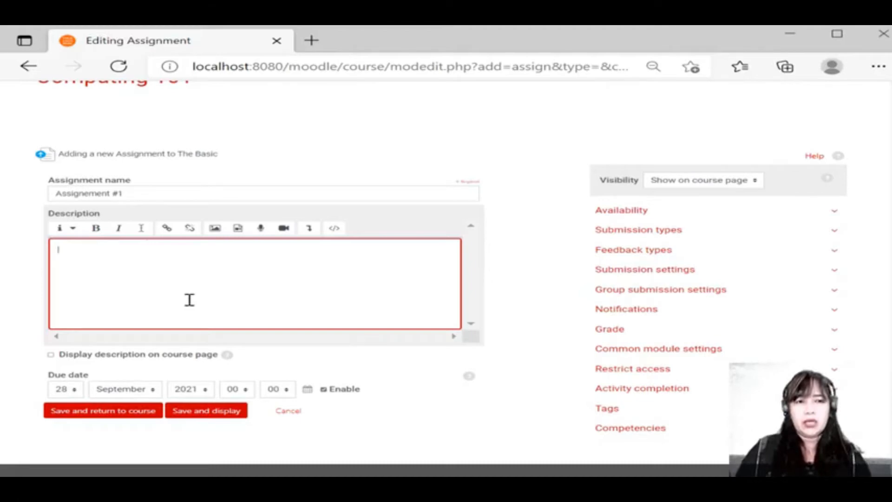
click(90, 194)
key(BackSpace)
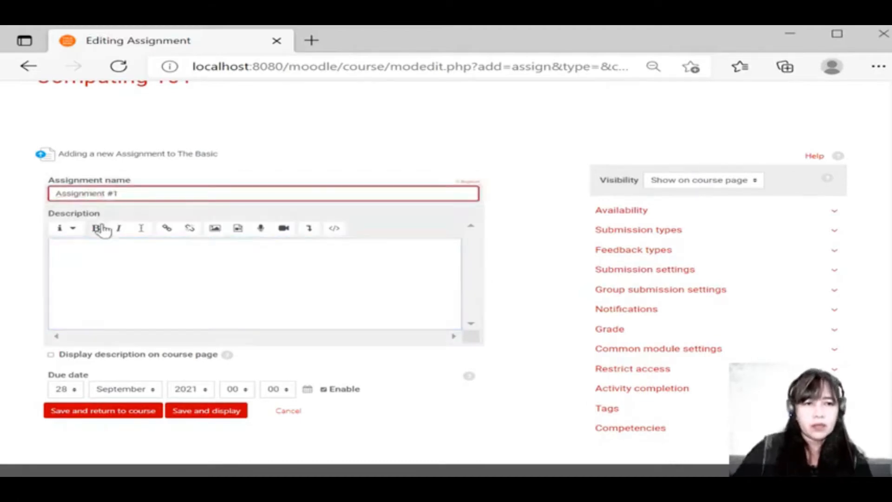
Step: Enter "Submit a photo of your art work" as the assignment's description
click(102, 275)
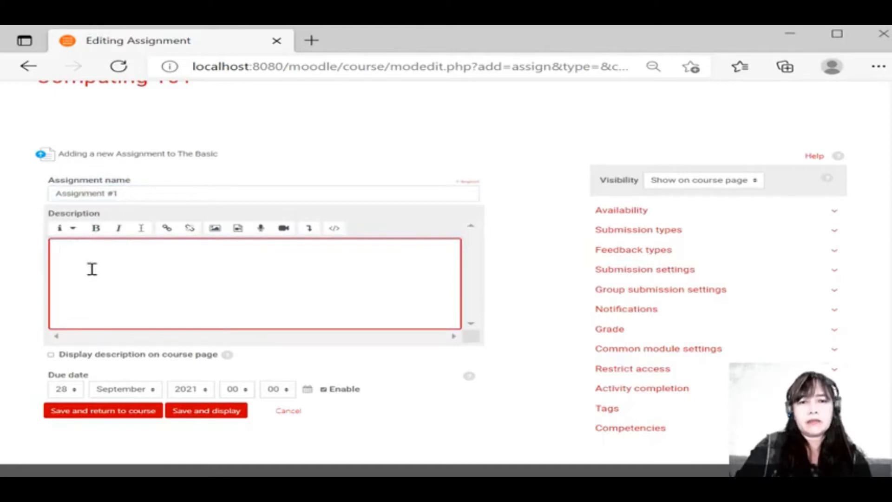
text(Submit)
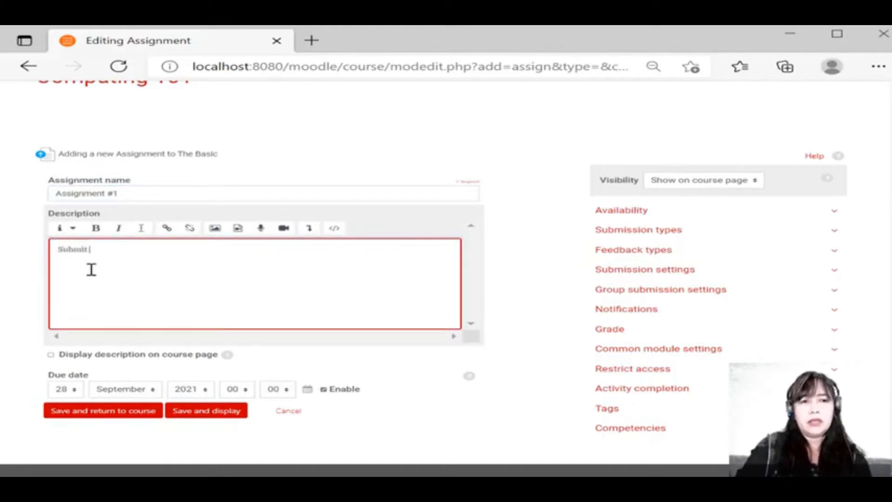
text( an)
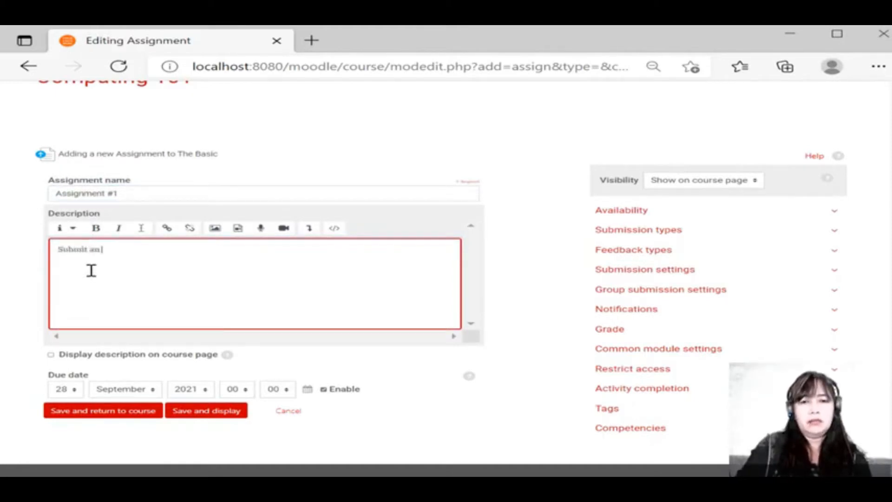
key(BackSpace)
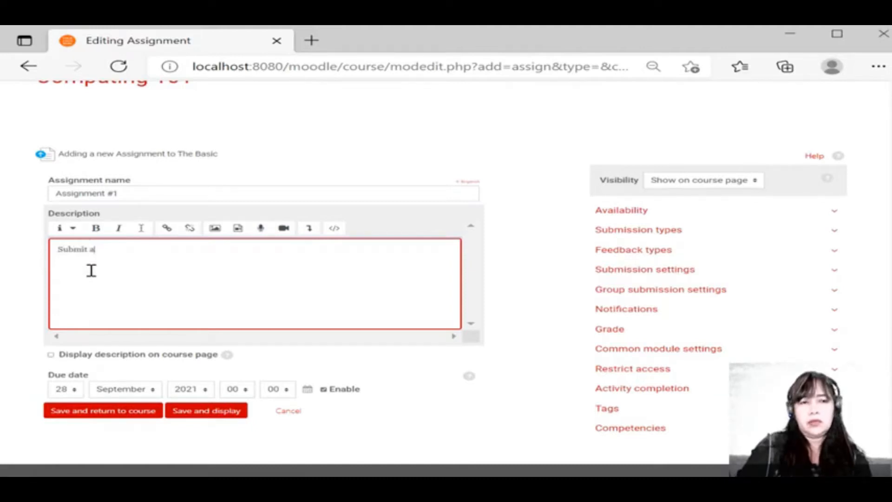
text(photo of)
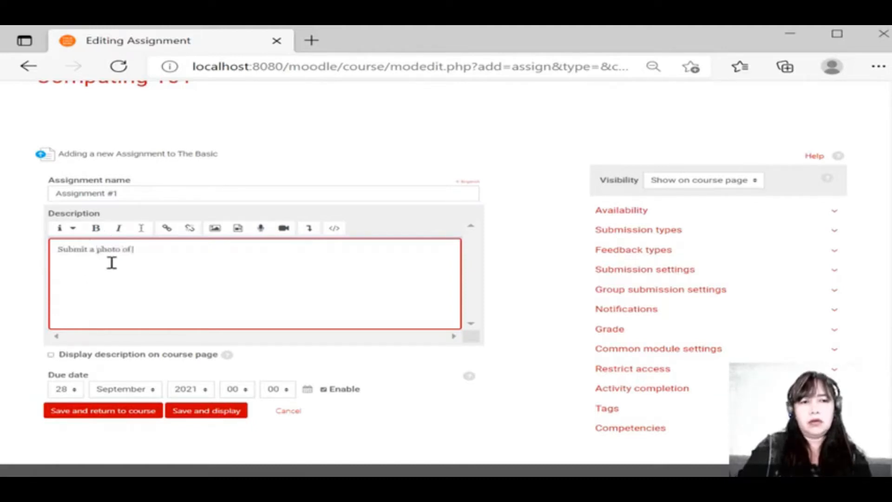
text( your)
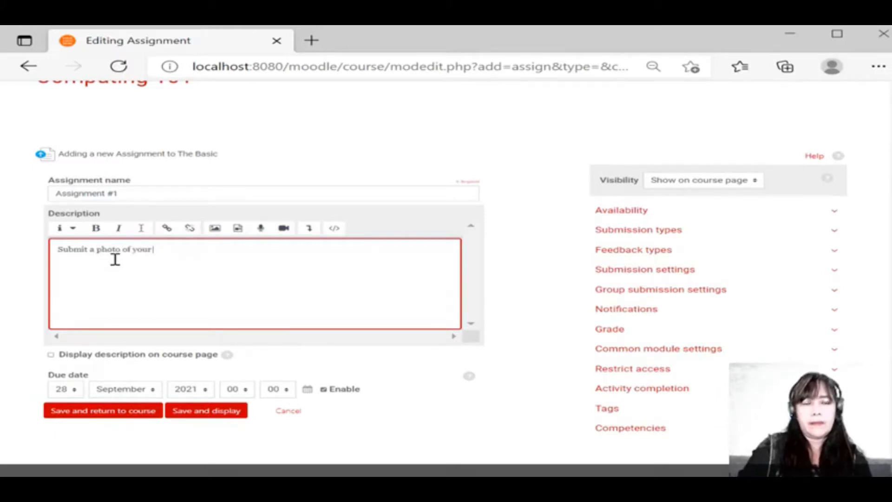
text(art work)
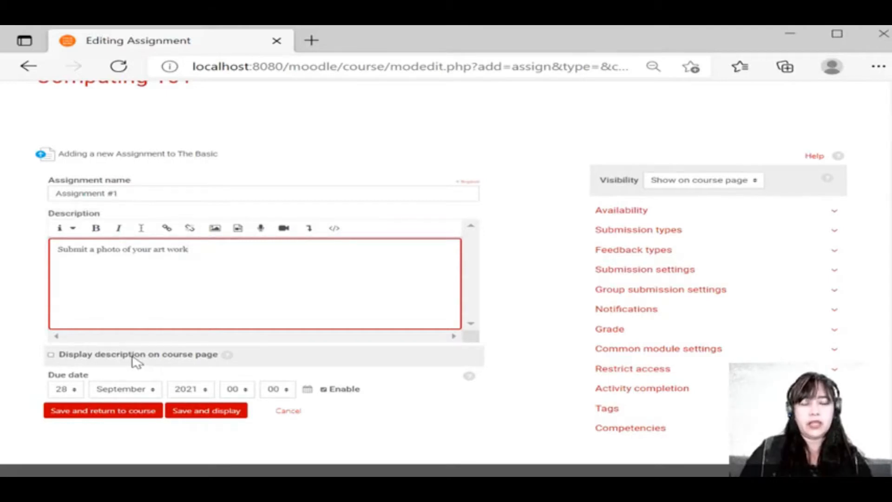
Step: Enable displaying the description on the course page, and save the assignment, returning to the course
click(103, 357)
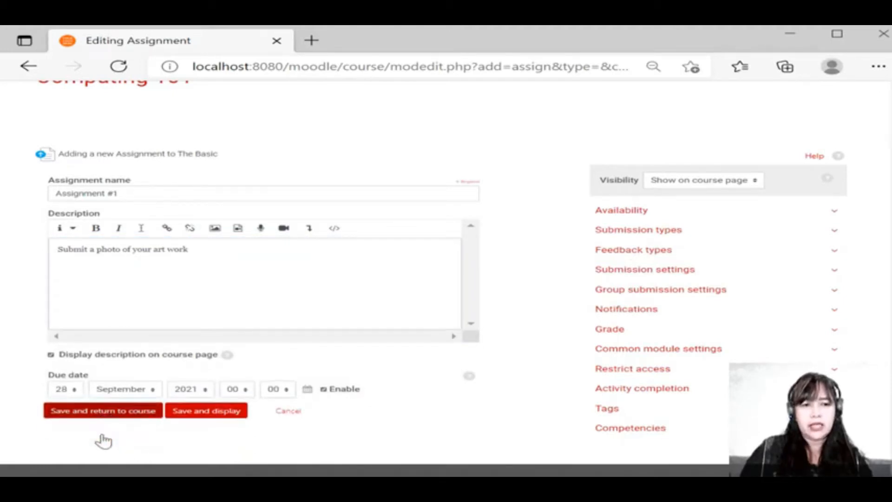
click(129, 413)
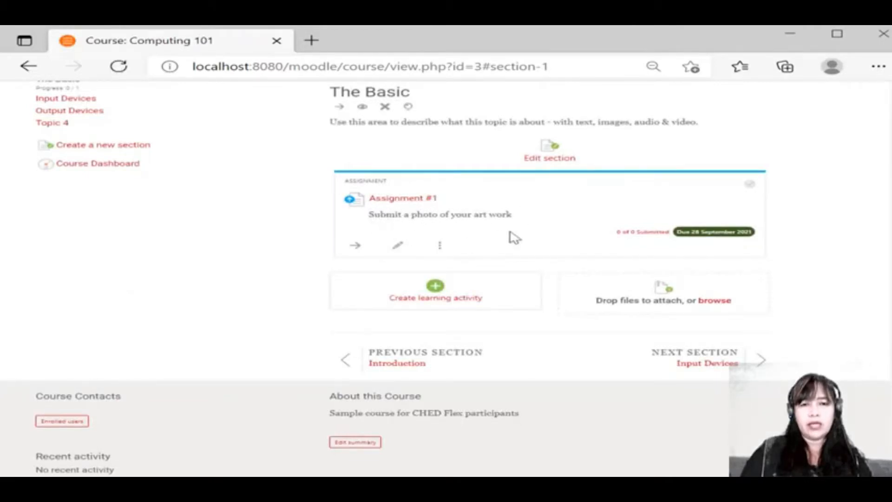
Step: Edit Assignment #1 to stop displaying its description on the course page, and save it, returning to the course
click(397, 246)
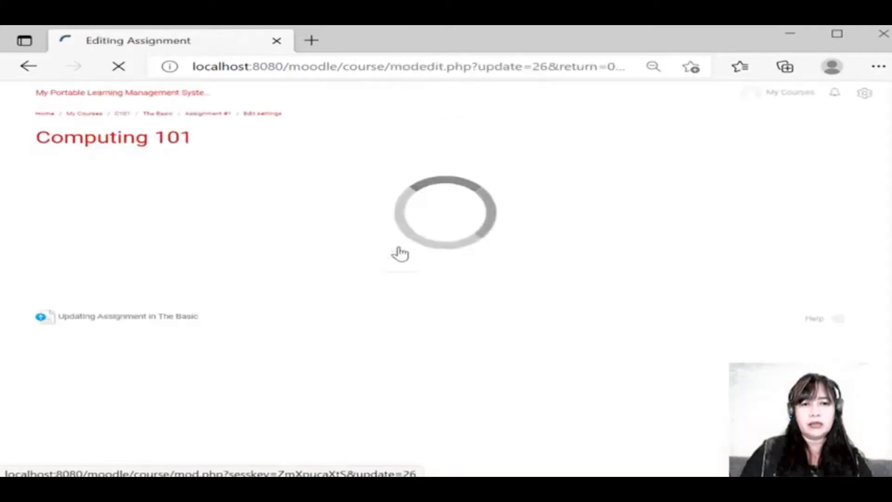
scroll(297, 308, down, 2)
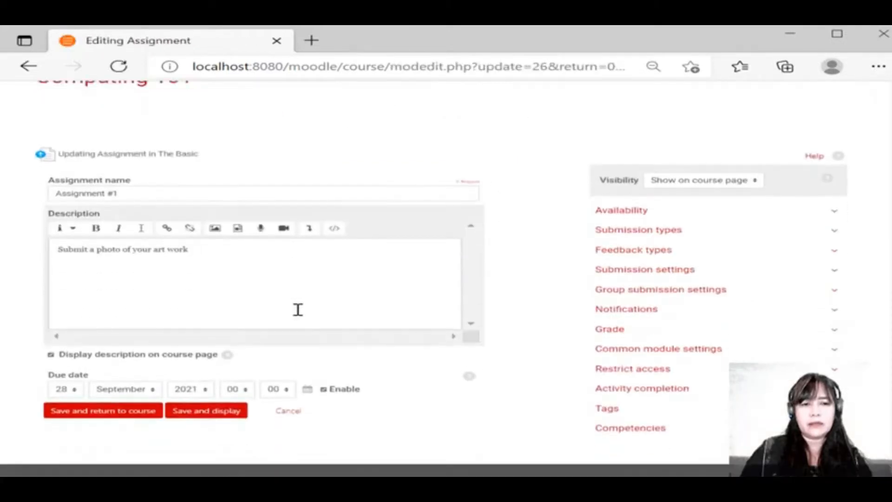
drag(187, 250, 142, 250)
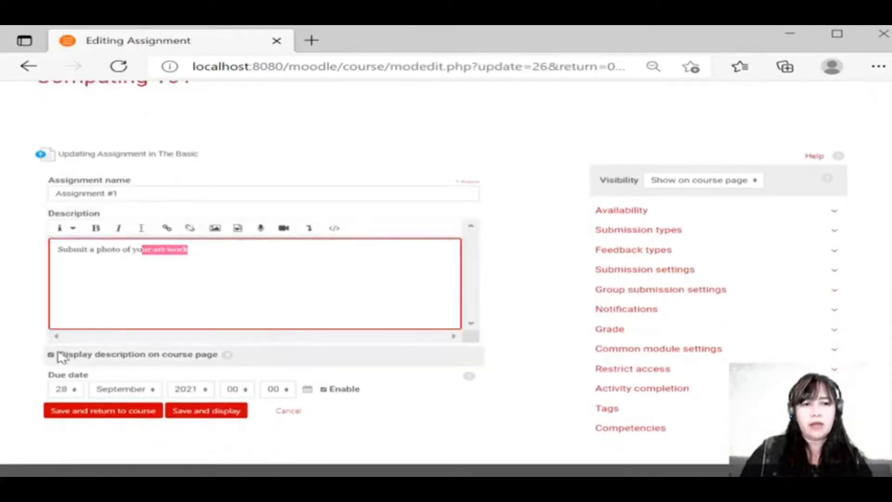
click(162, 250)
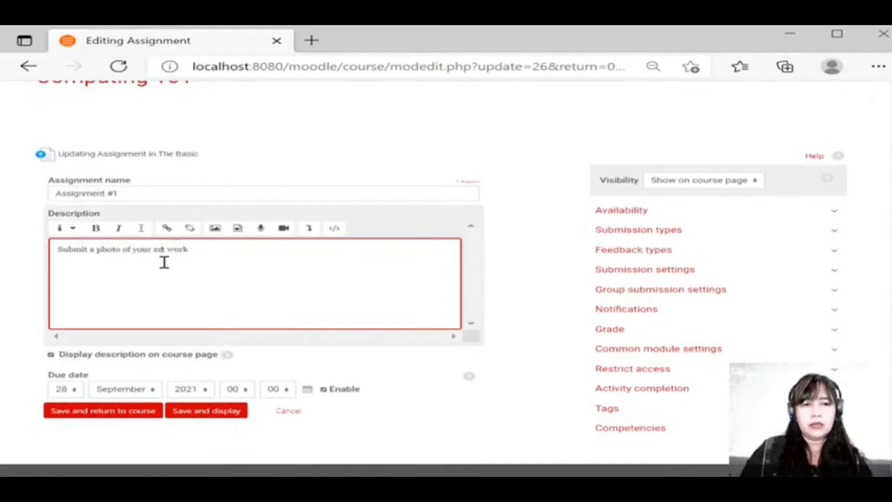
click(74, 356)
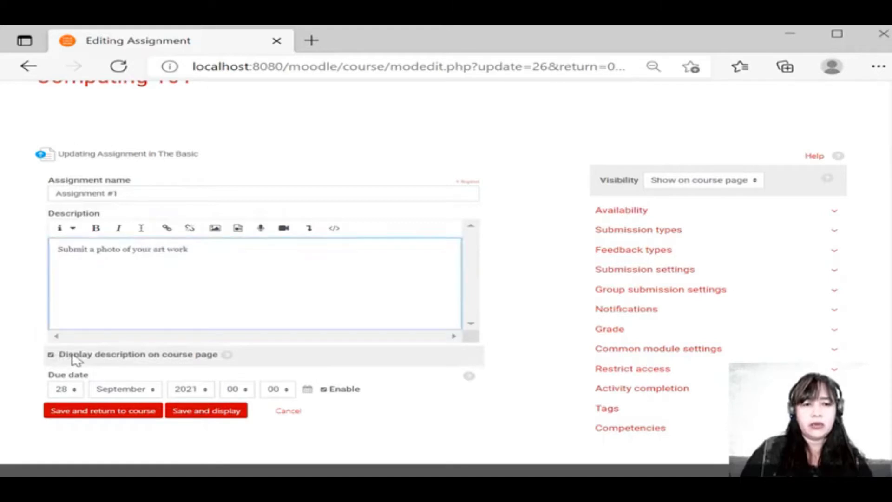
click(84, 416)
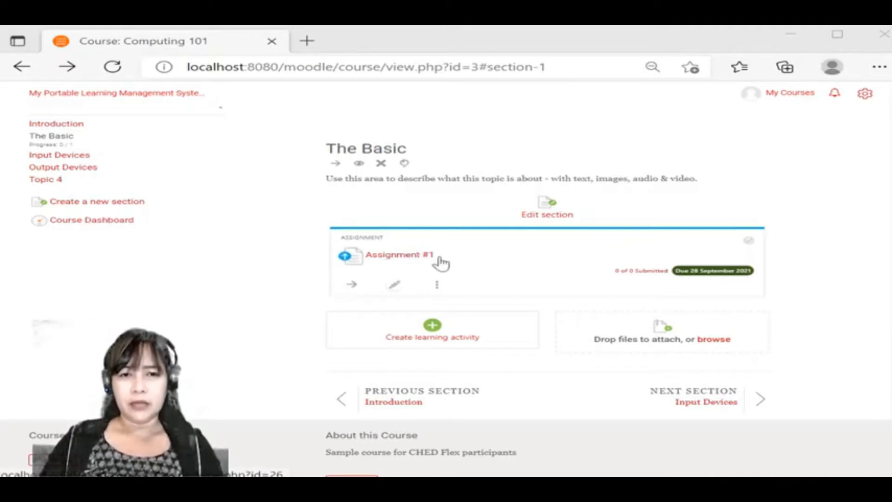
Step: Reopen the settings of Assignment #1 and turn displaying the description on the course page back on
click(398, 286)
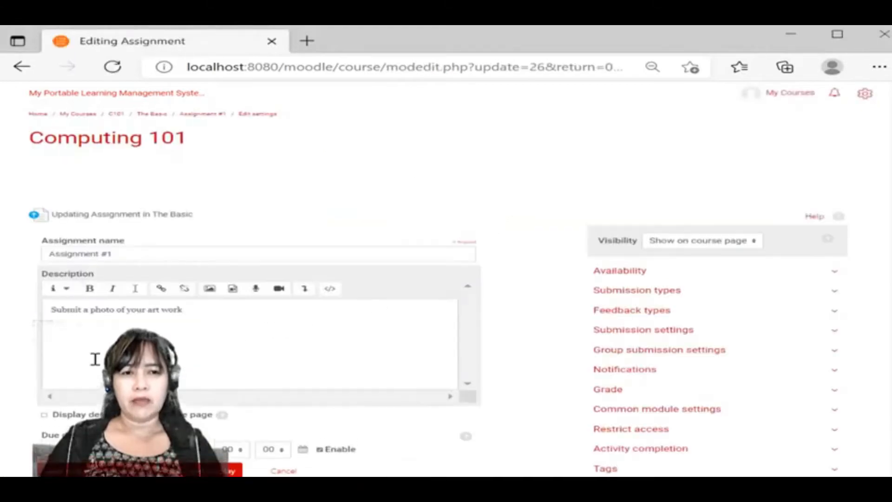
scroll(99, 358, down, 2)
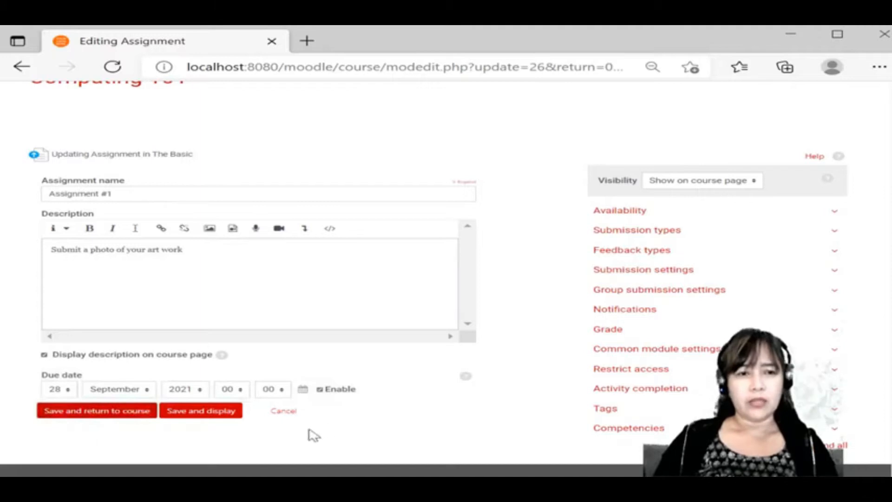
click(106, 411)
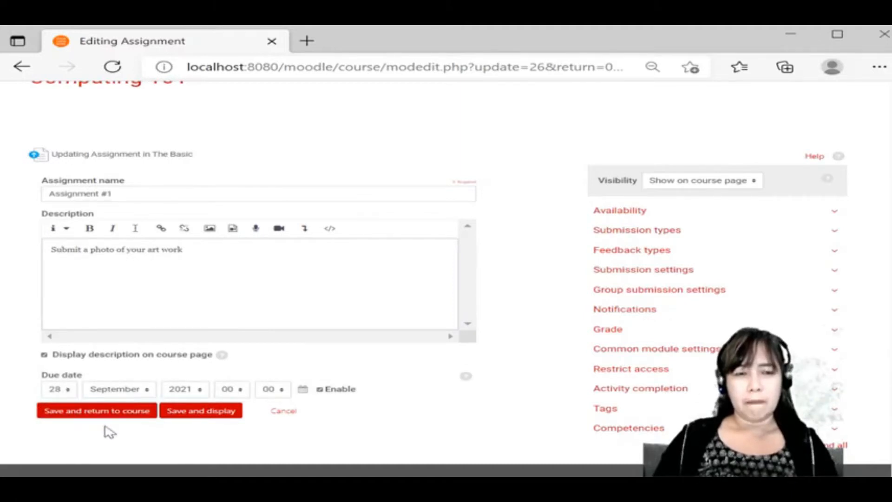
Step: Set the assignment's due date to day 25 of September 2021 and the due hour to 13
click(73, 394)
drag(80, 319, 58, 331)
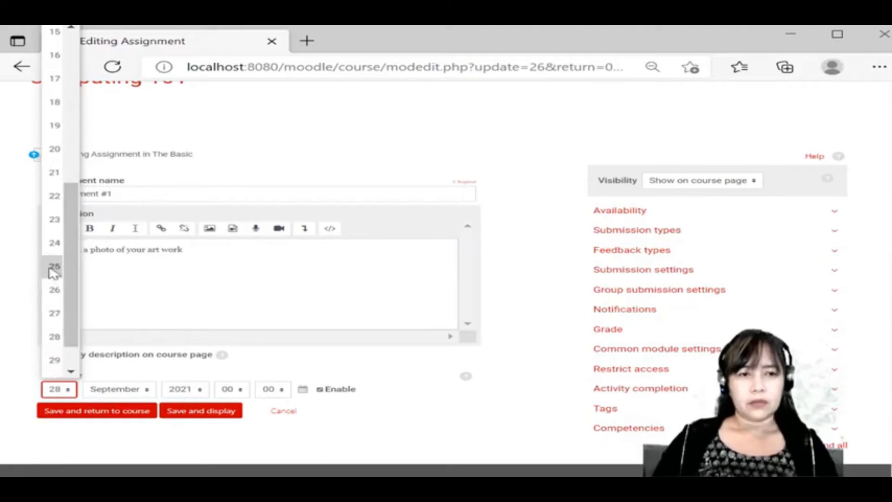
click(51, 265)
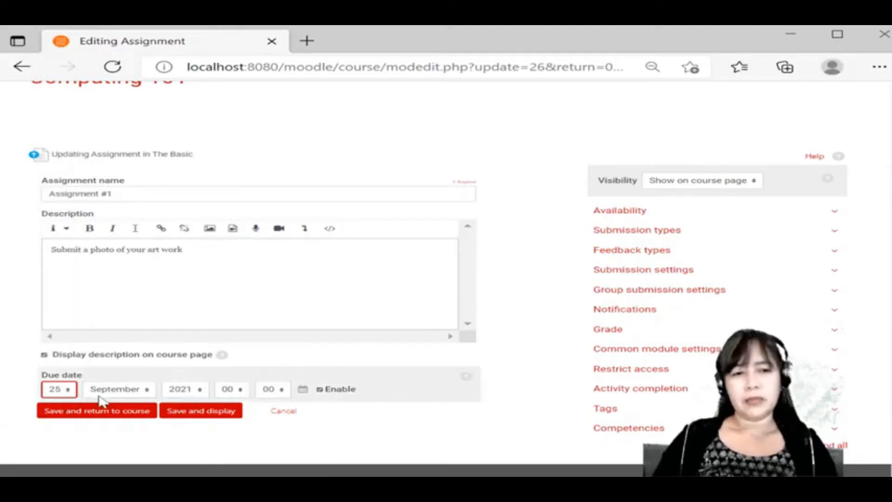
click(234, 391)
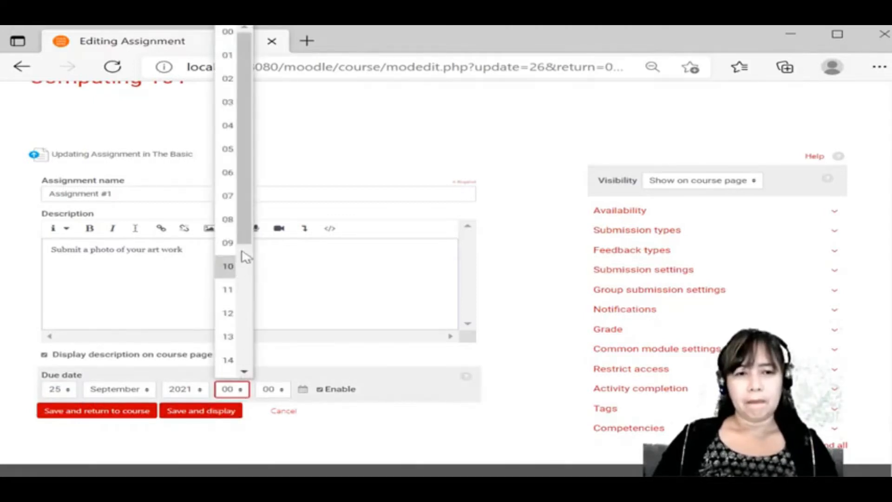
drag(251, 246, 249, 344)
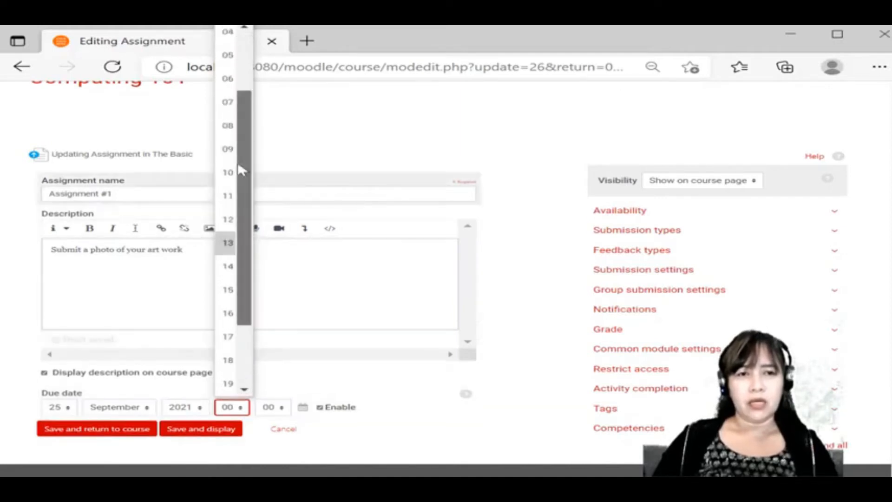
scroll(238, 161, up, 2)
click(232, 244)
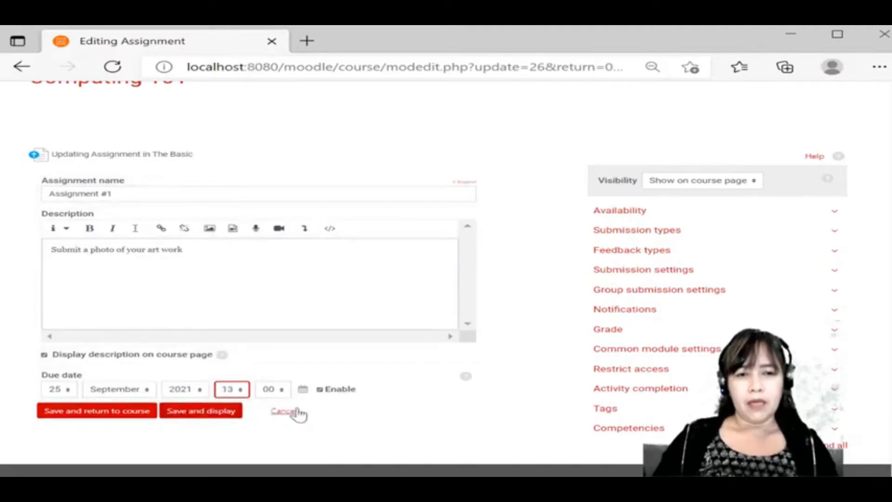
Step: Expand the Availability settings and switch the "Allow submissions from" date off and on again
click(633, 212)
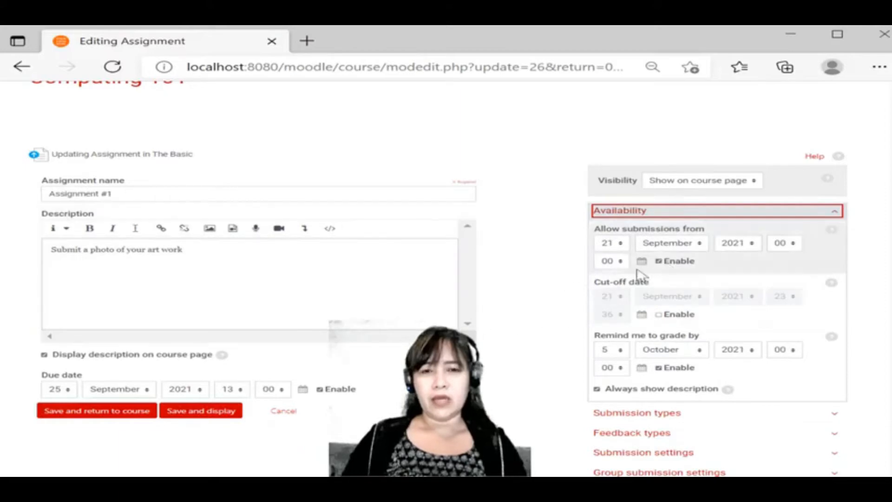
click(687, 264)
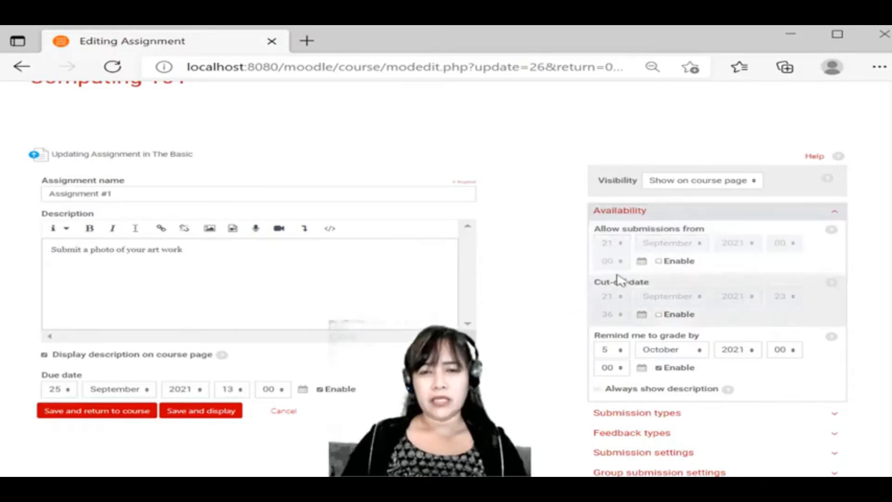
click(677, 265)
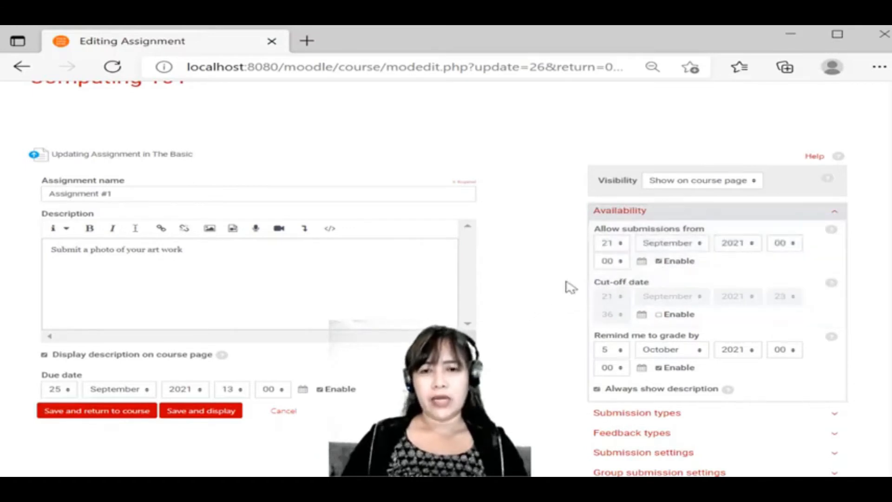
Step: Enable the cut-off date in the Availability settings and set its day to 27 September 2021
click(684, 266)
click(687, 262)
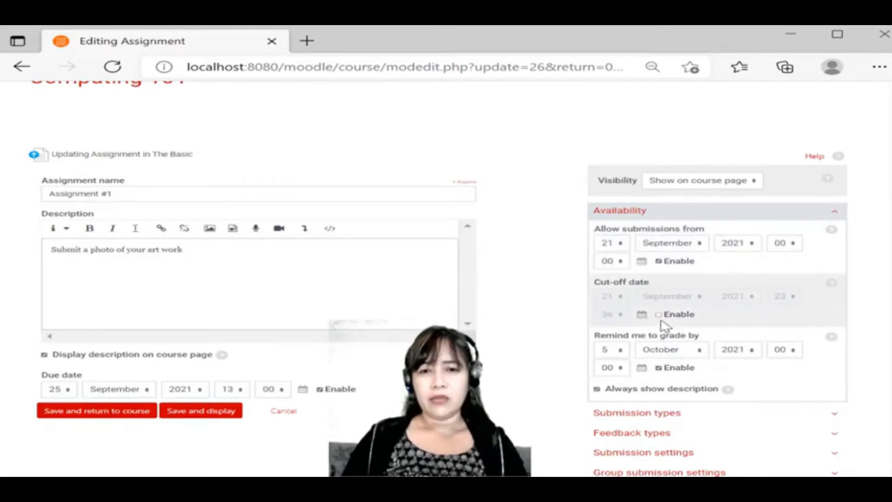
click(673, 316)
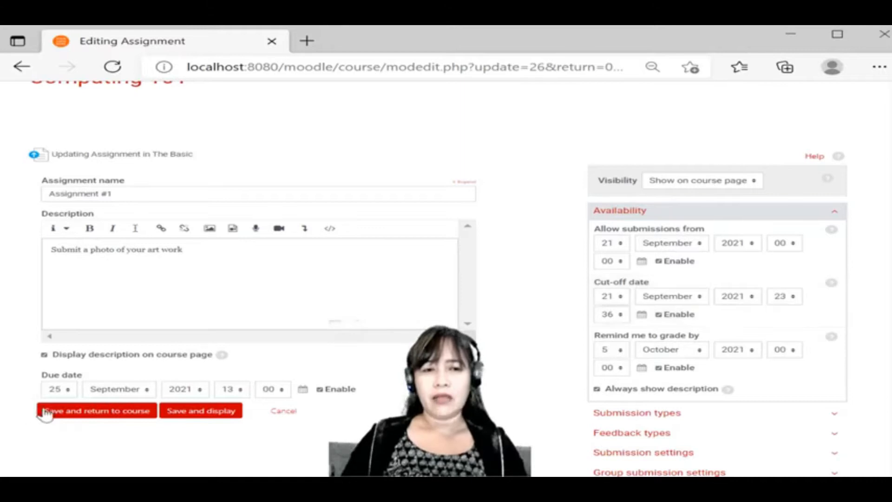
click(617, 298)
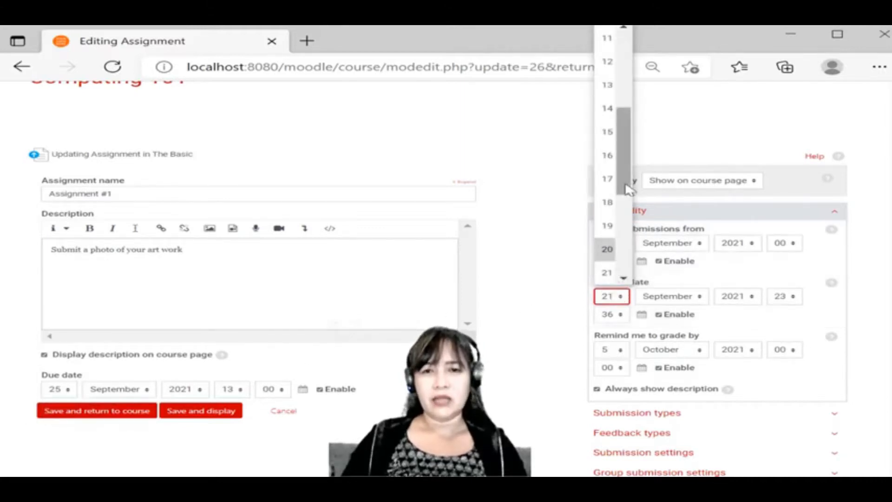
scroll(628, 234, down, 2)
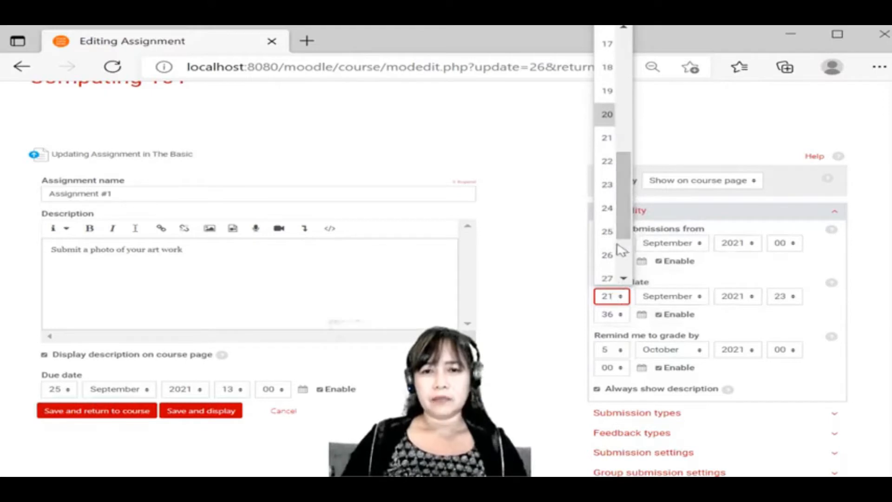
click(608, 278)
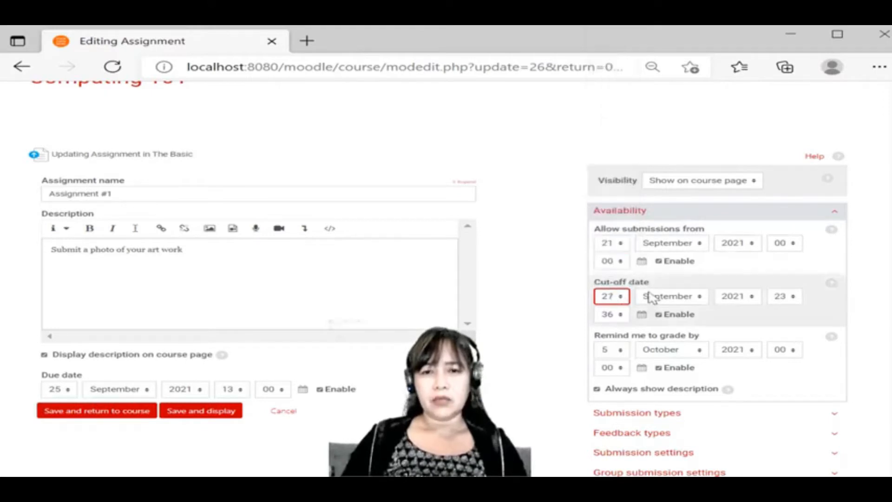
Step: Set the cut-off time to hour 13 and minute 00
click(782, 296)
drag(796, 232, 812, 194)
click(782, 123)
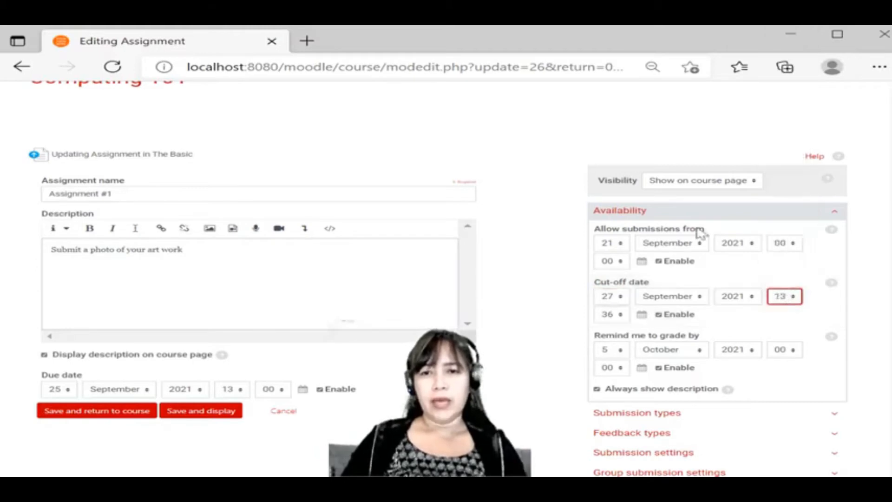
click(613, 315)
drag(625, 152, 634, 35)
scroll(614, 57, up, 2)
click(607, 41)
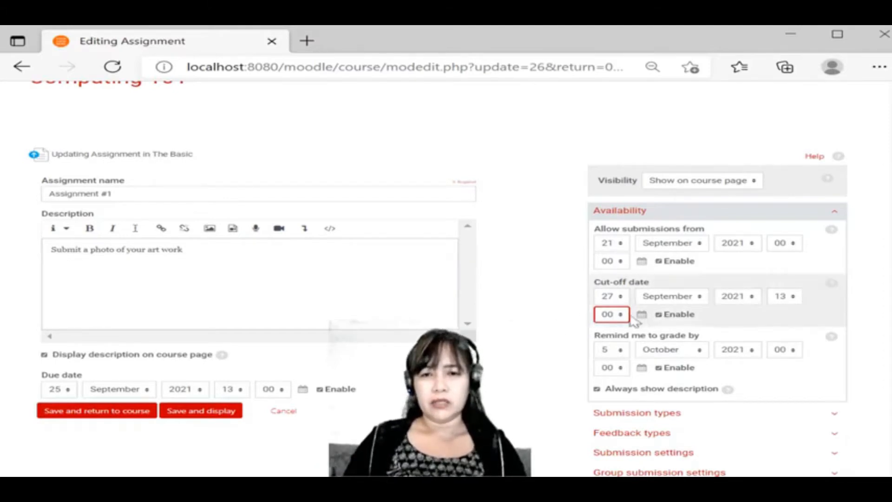
Step: Switch the cut-off date off and on again, and disable the "Remind me to grade by" date
click(684, 313)
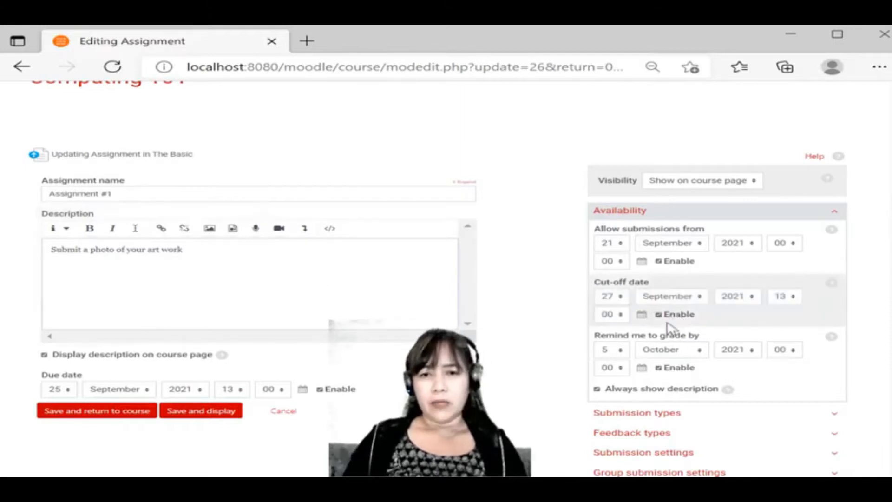
click(678, 316)
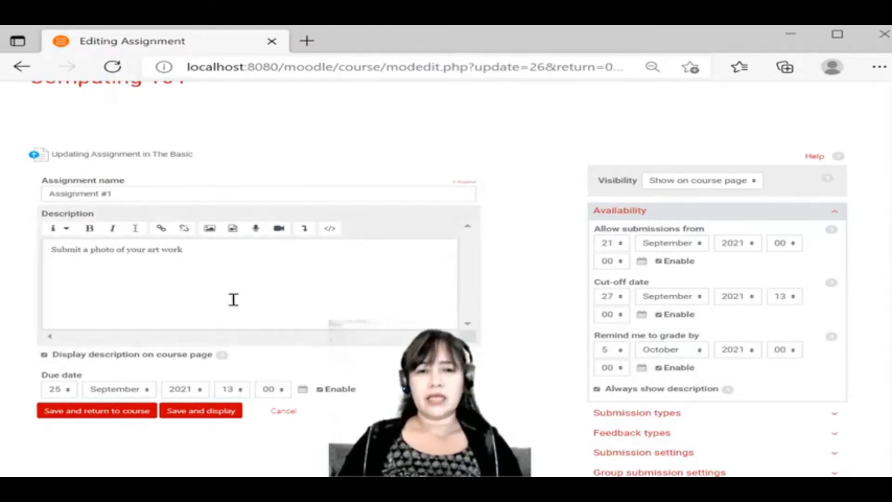
click(679, 369)
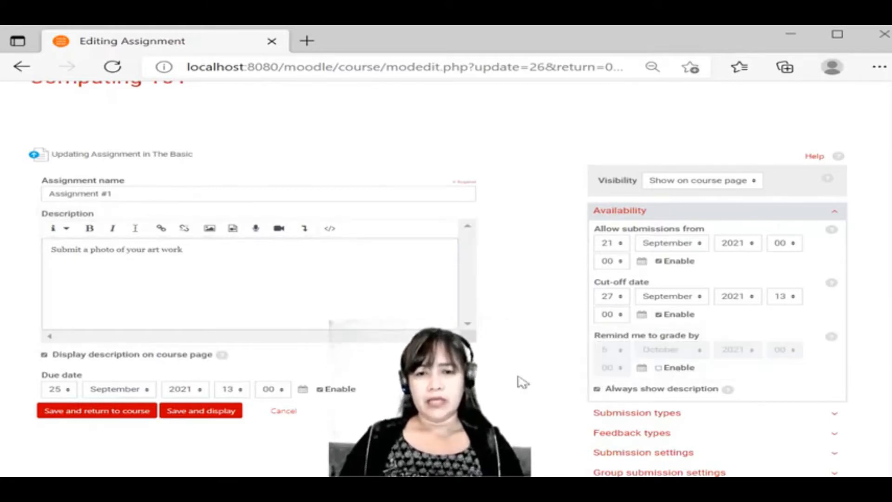
Step: Expand the Submission types settings and switch Online text on and off again, leaving only File submissions selected
scroll(810, 329, down, 3)
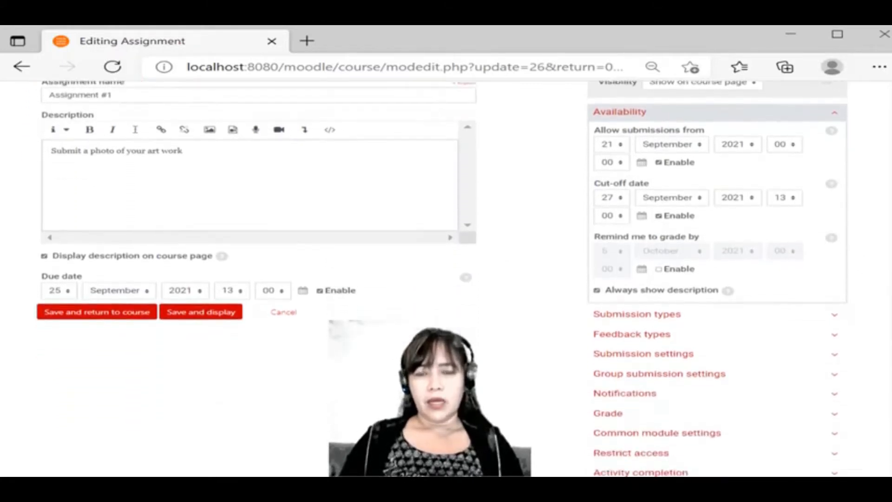
scroll(767, 309, up, 2)
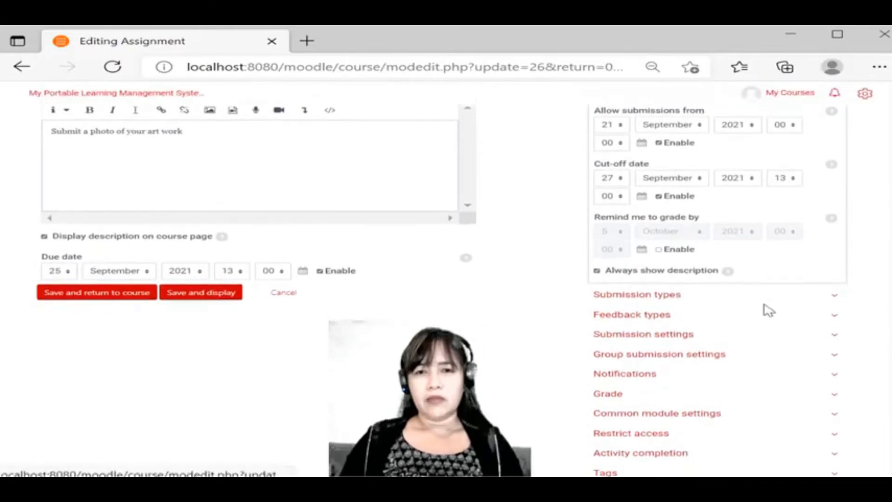
scroll(725, 330, down, 1)
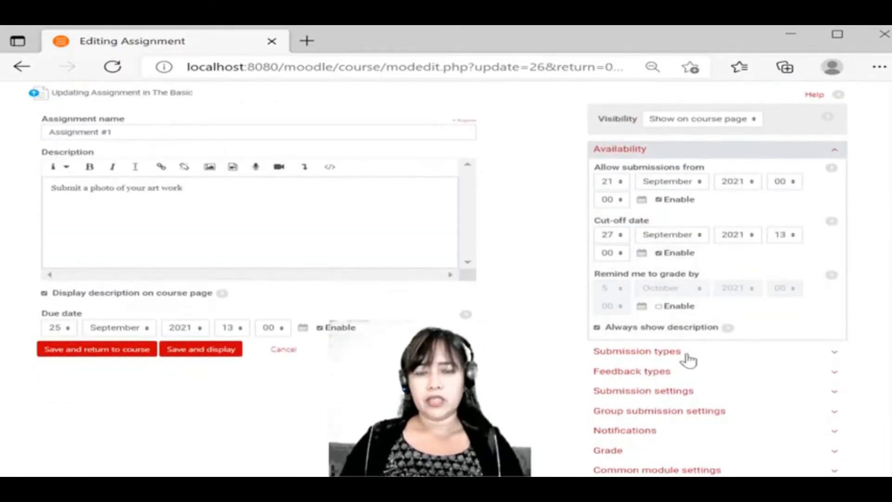
click(684, 354)
scroll(511, 381, down, 1)
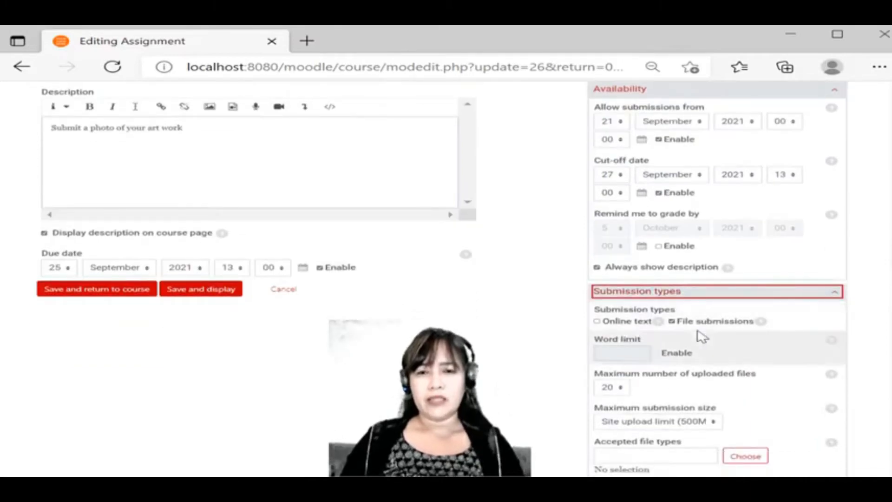
click(632, 325)
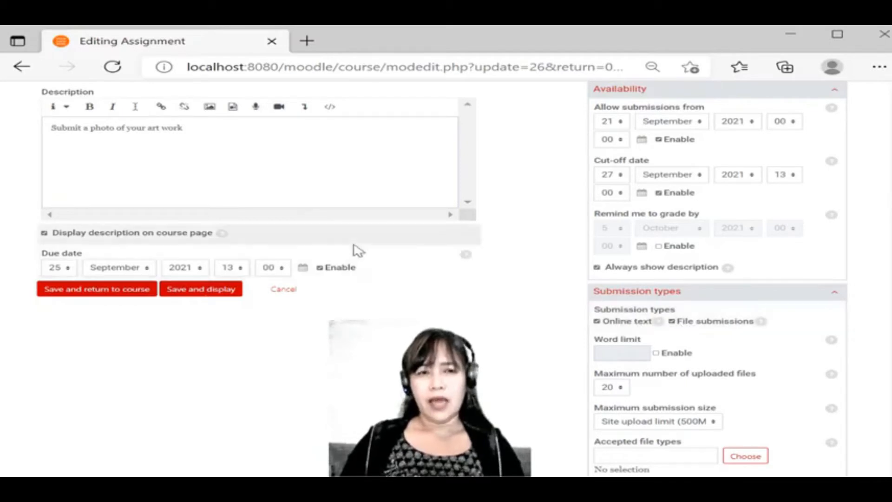
scroll(358, 250, up, 3)
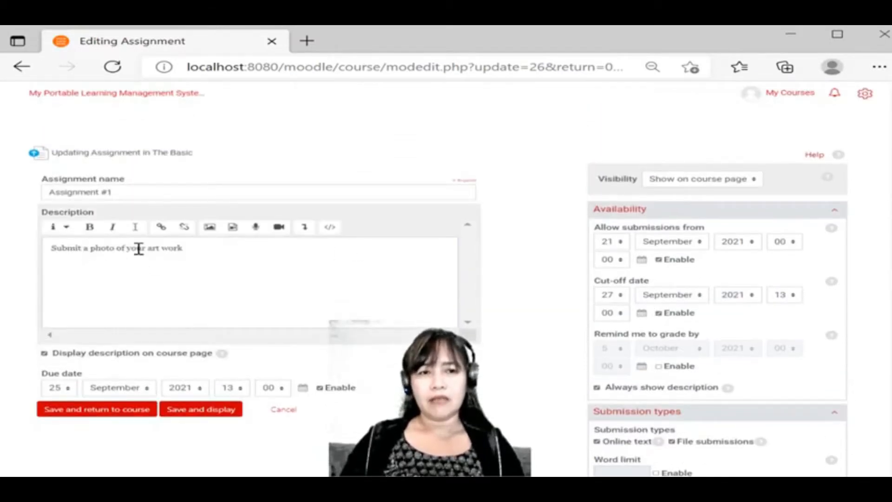
scroll(388, 281, down, 3)
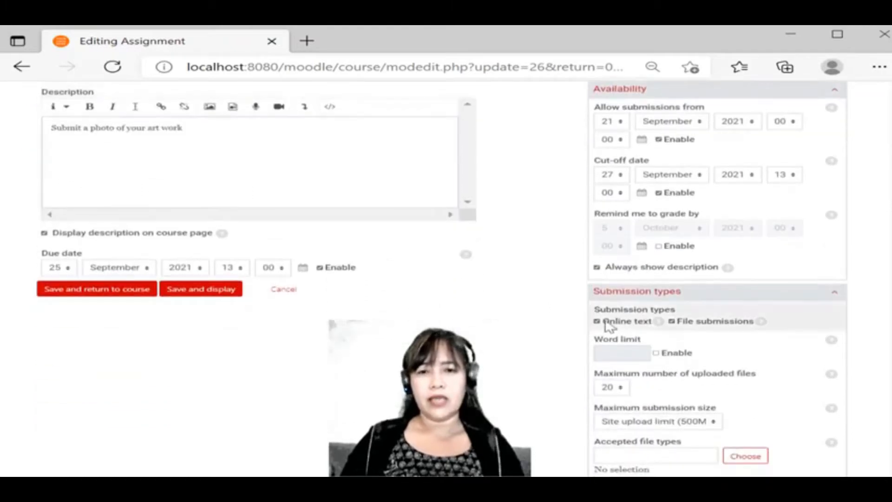
click(633, 323)
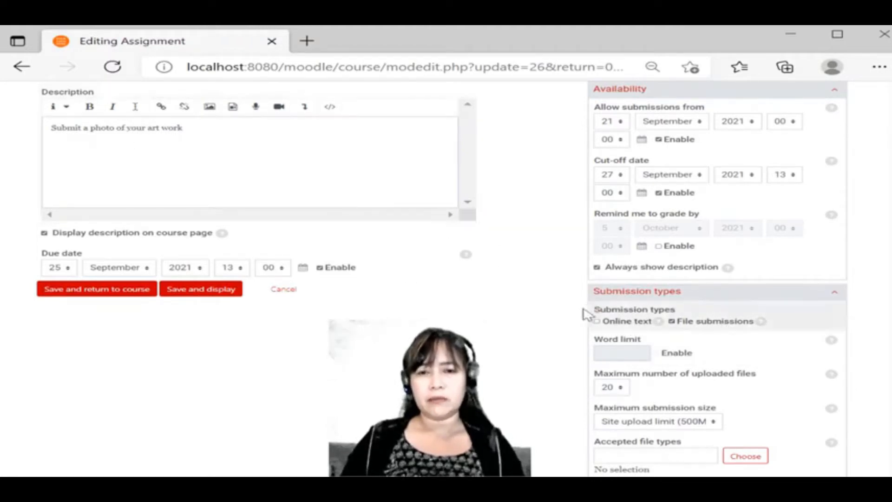
scroll(660, 334, down, 1)
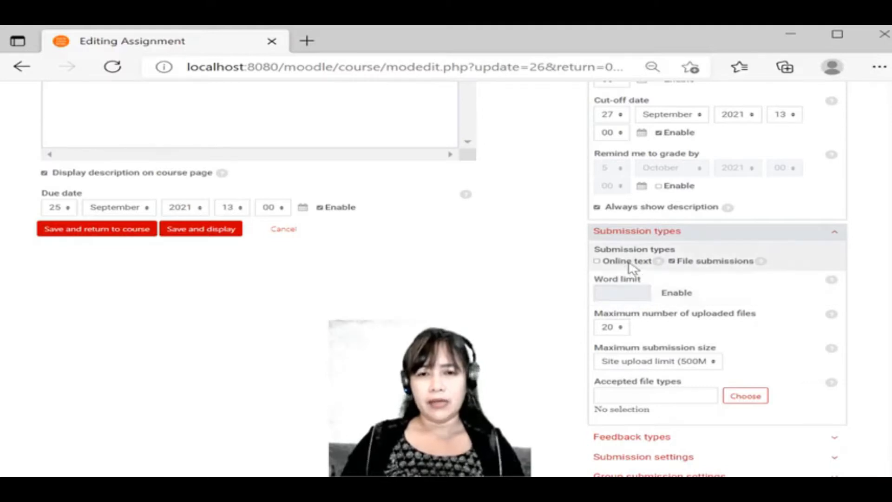
click(622, 327)
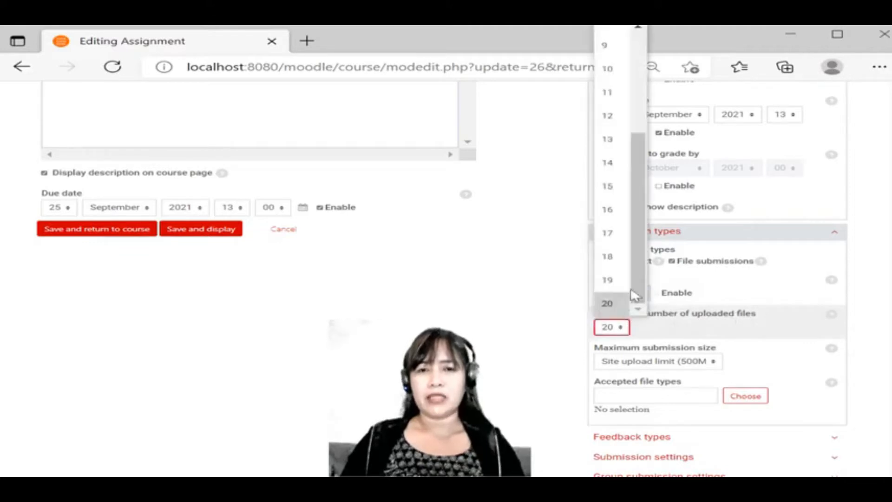
drag(636, 275, 657, 199)
right_click(658, 174)
click(711, 183)
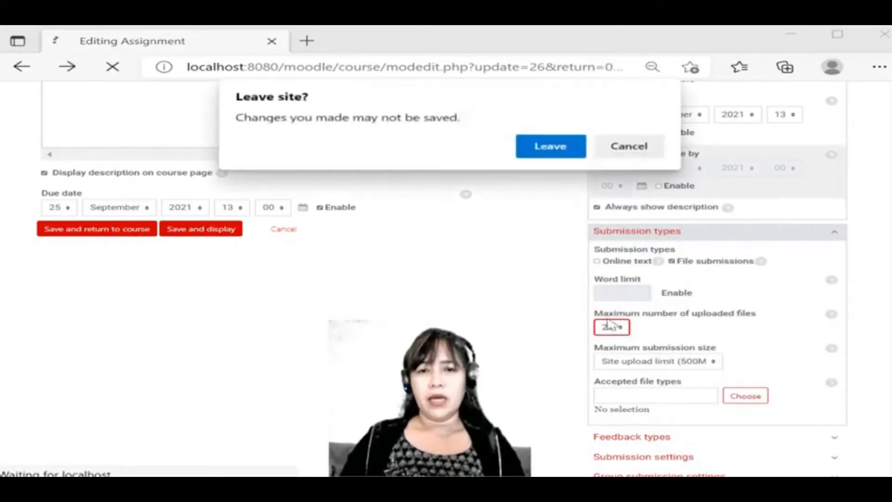
click(636, 149)
Step: Set the maximum number of uploaded files to 1, and return it to 20
click(618, 328)
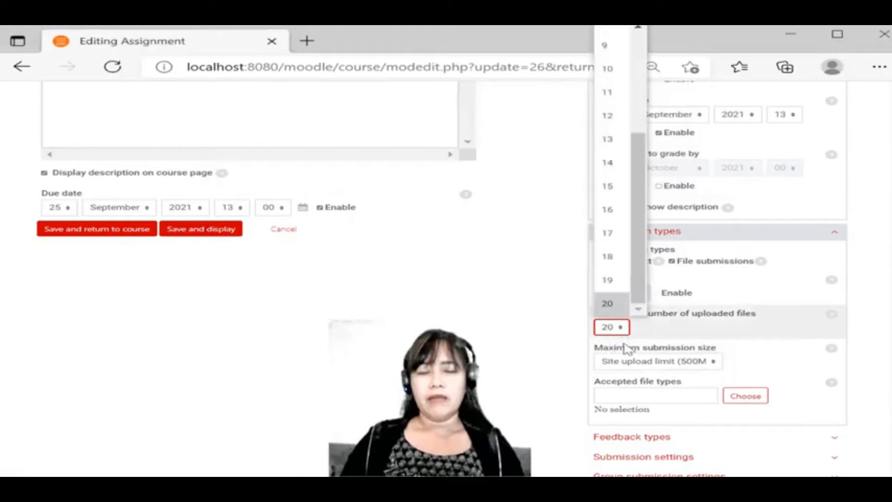
drag(641, 278, 634, 70)
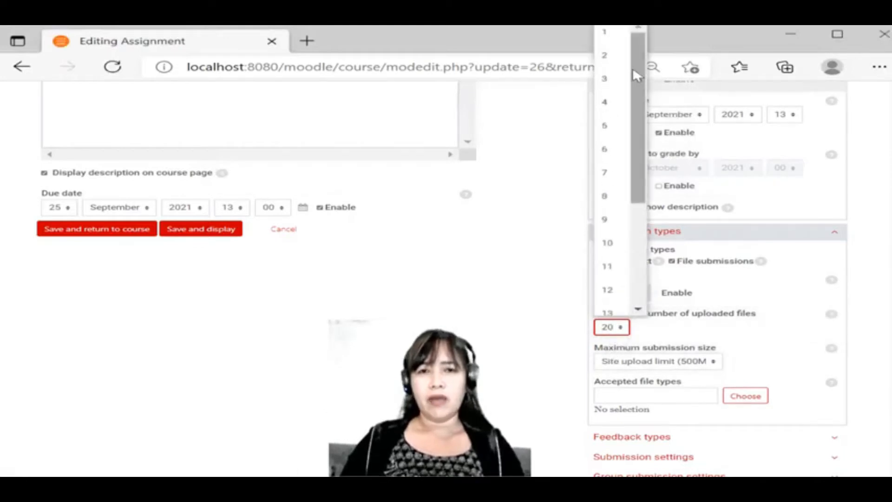
click(620, 37)
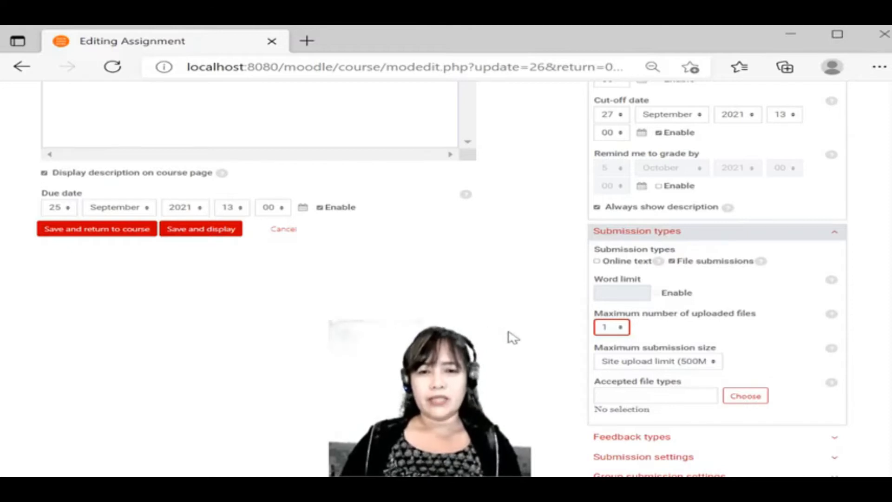
click(620, 330)
drag(640, 199, 637, 307)
click(608, 307)
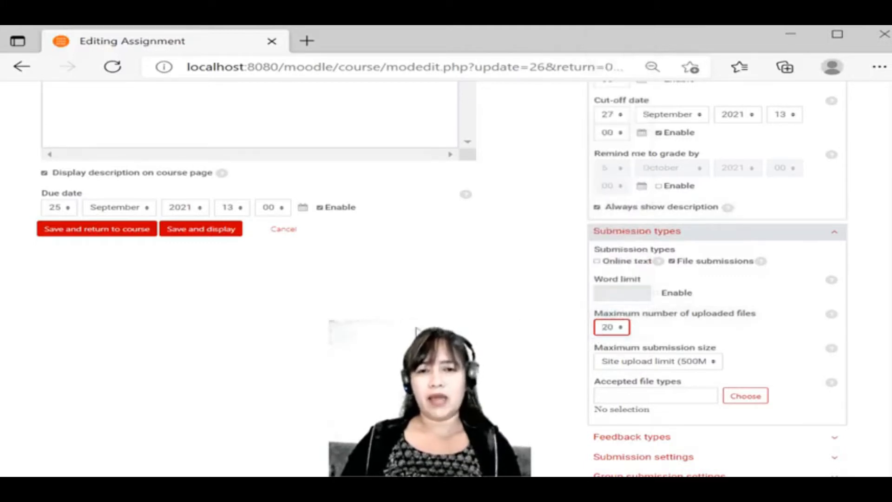
Step: Set the maximum number of uploaded files to 1 and the maximum submission size to 5MB
scroll(348, 303, up, 3)
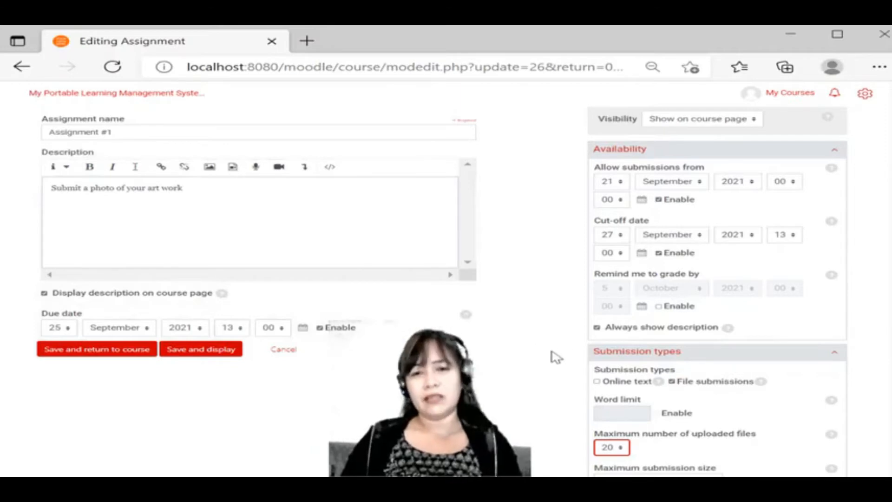
scroll(658, 370, down, 1)
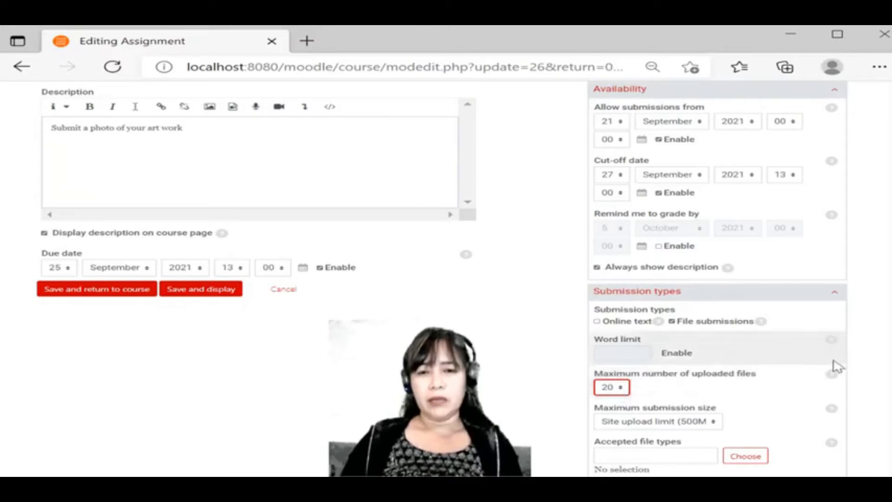
scroll(882, 325, down, 1)
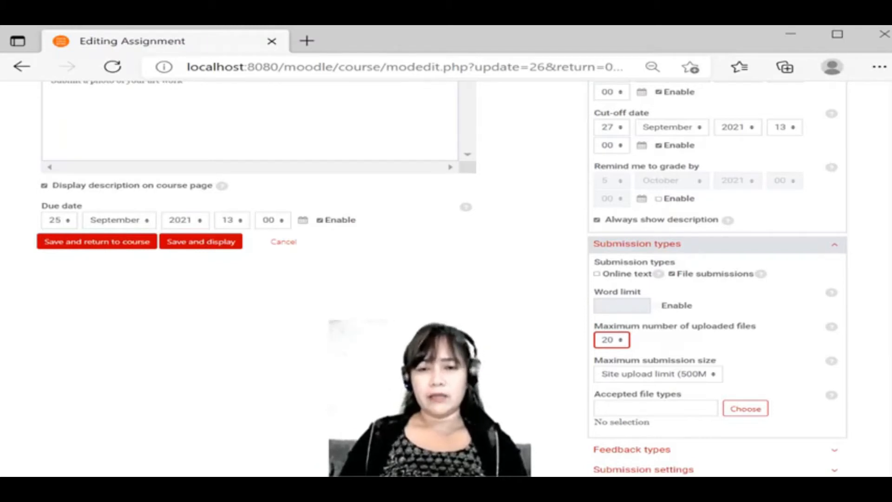
click(614, 345)
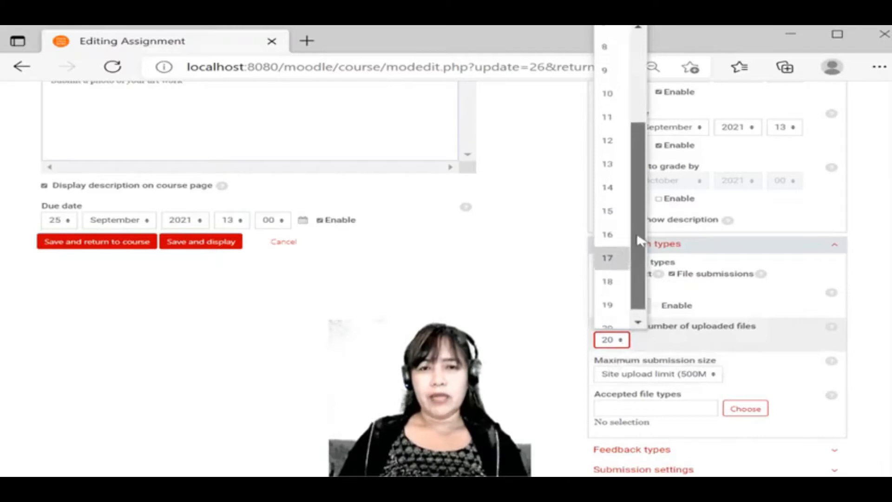
drag(639, 239, 656, 139)
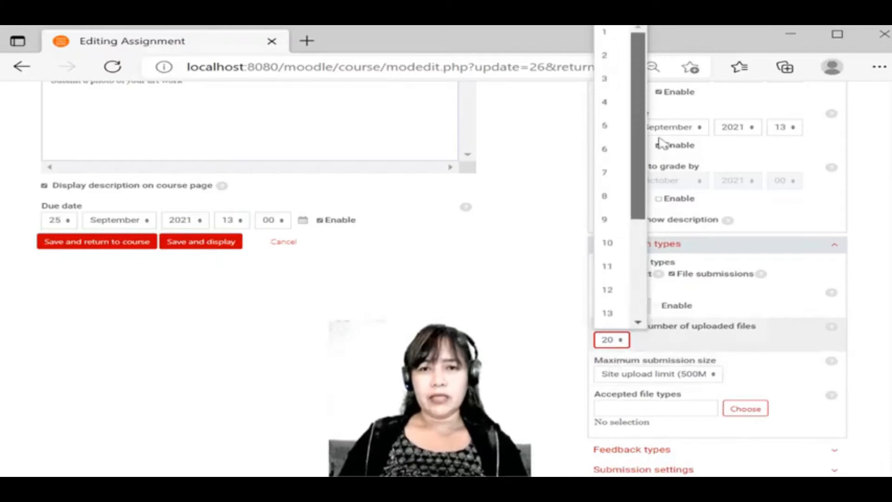
click(606, 34)
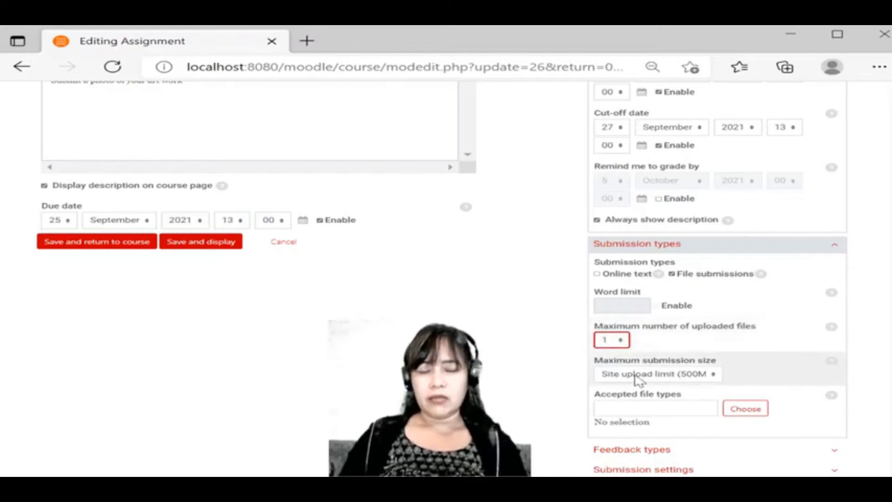
click(669, 377)
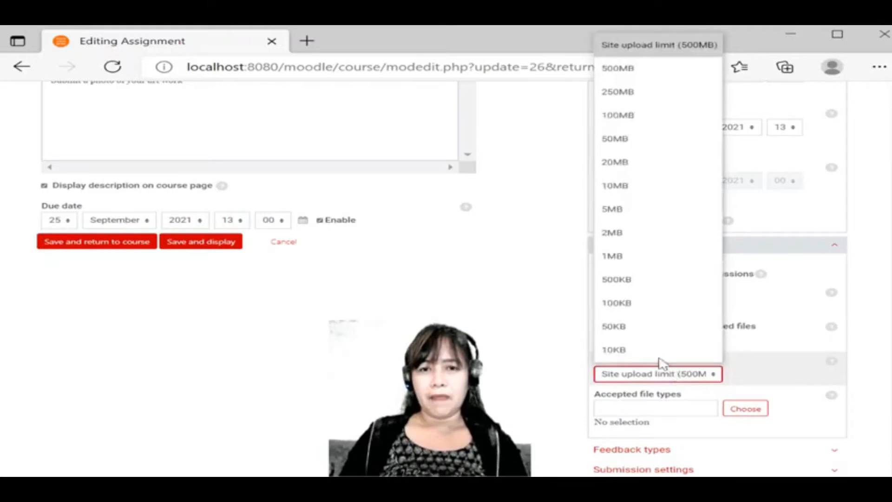
click(630, 215)
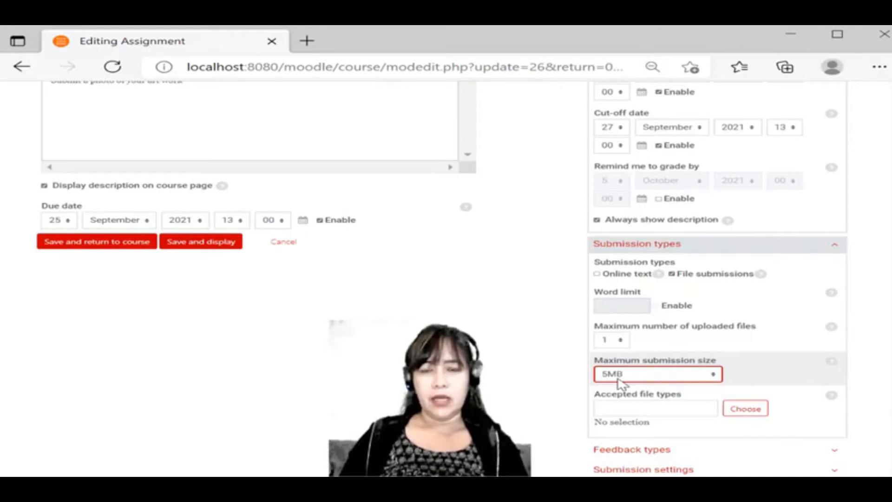
Step: Enter jpg under Accepted file types and clear the entry again
click(682, 408)
scroll(339, 297, up, 3)
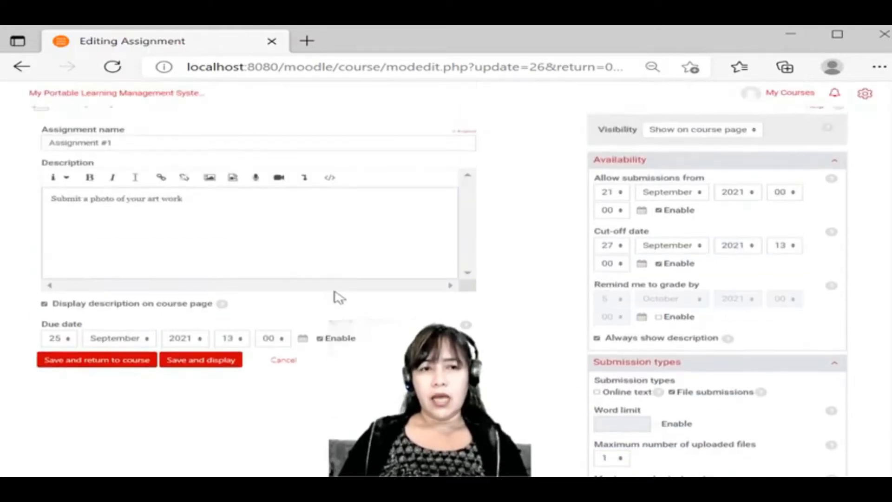
scroll(514, 338, down, 3)
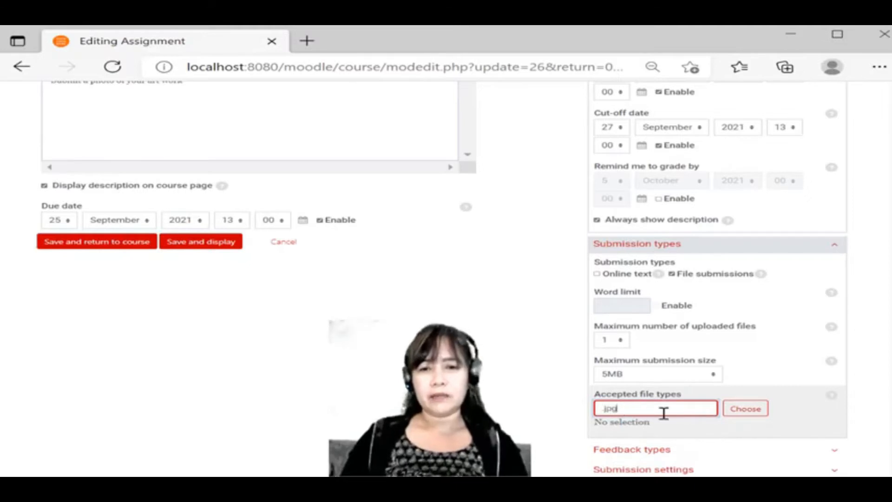
drag(645, 410, 552, 411)
key(BackSpace)
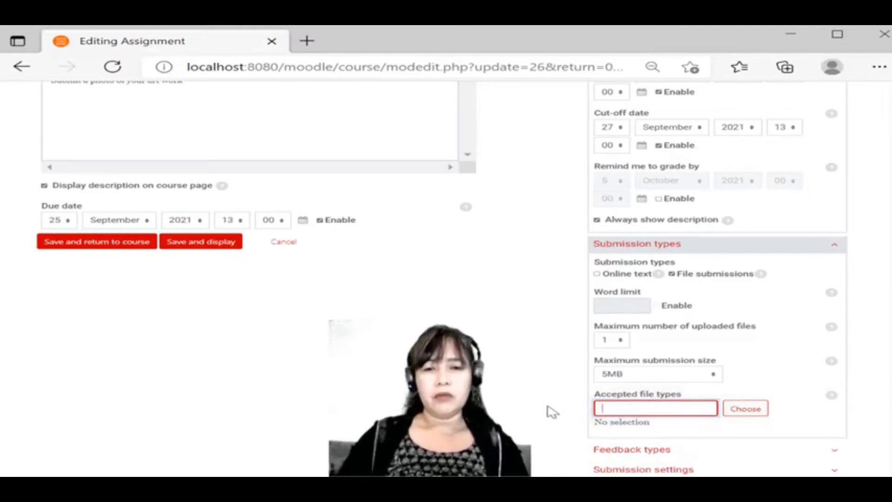
Step: Open the list of accepted file types and select the Image files group
click(743, 414)
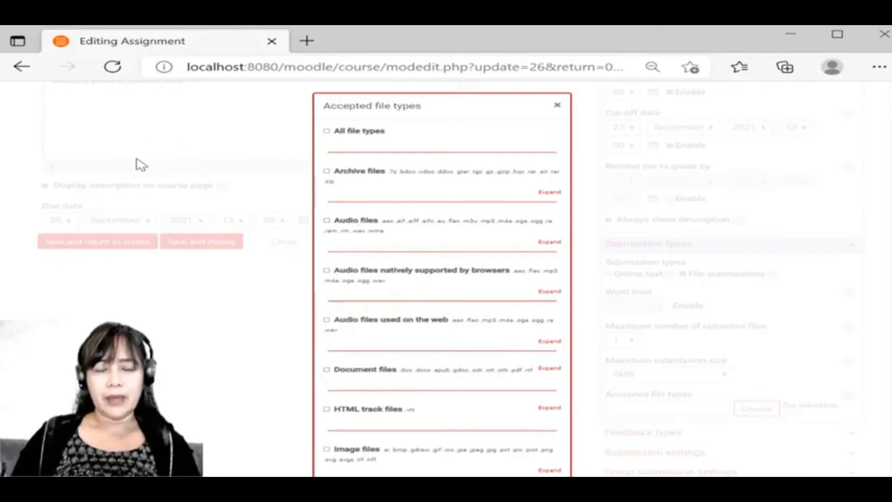
scroll(399, 336, down, 3)
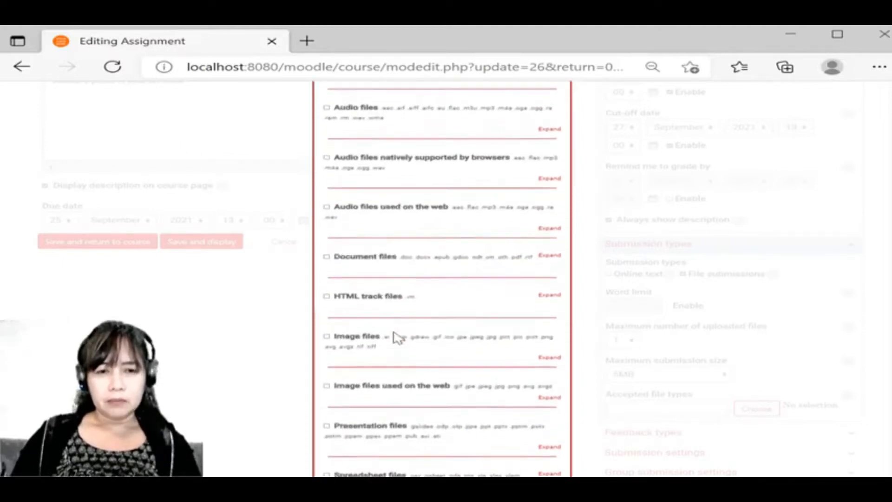
click(355, 331)
scroll(355, 333, down, 2)
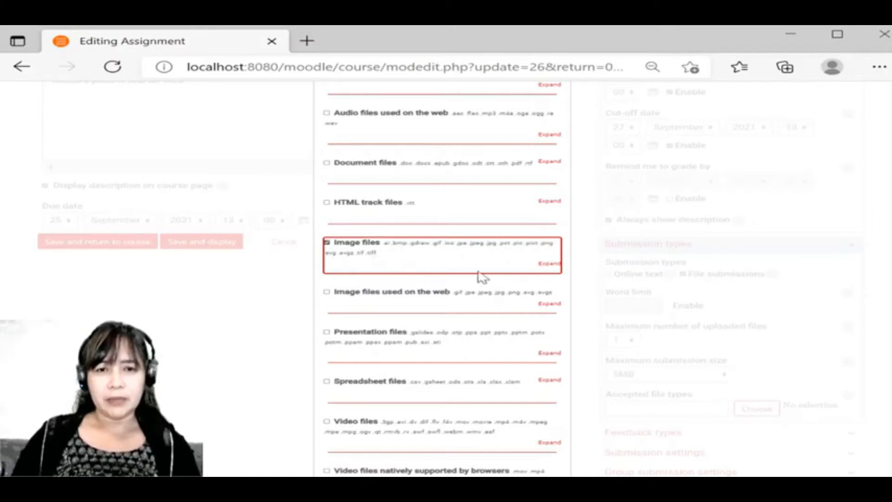
Step: Expand the Image files group, try the individual .jpg and .jpeg formats, and reselect the whole group
click(549, 264)
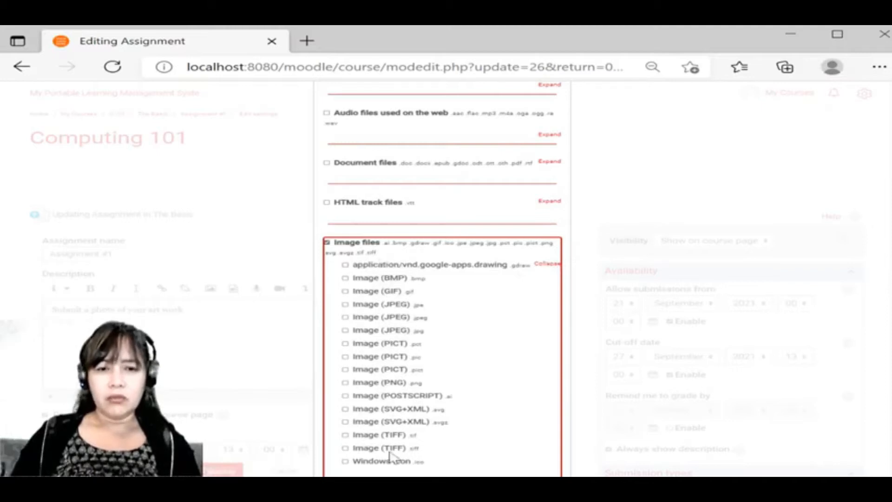
click(377, 331)
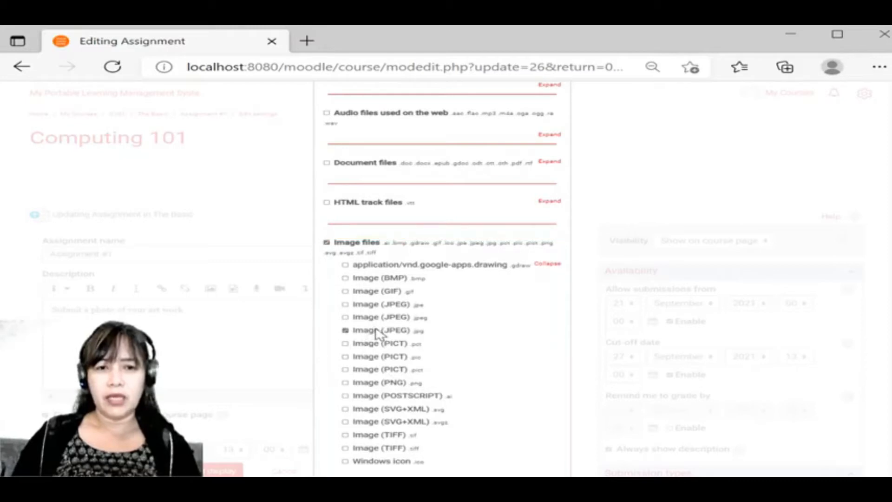
click(378, 318)
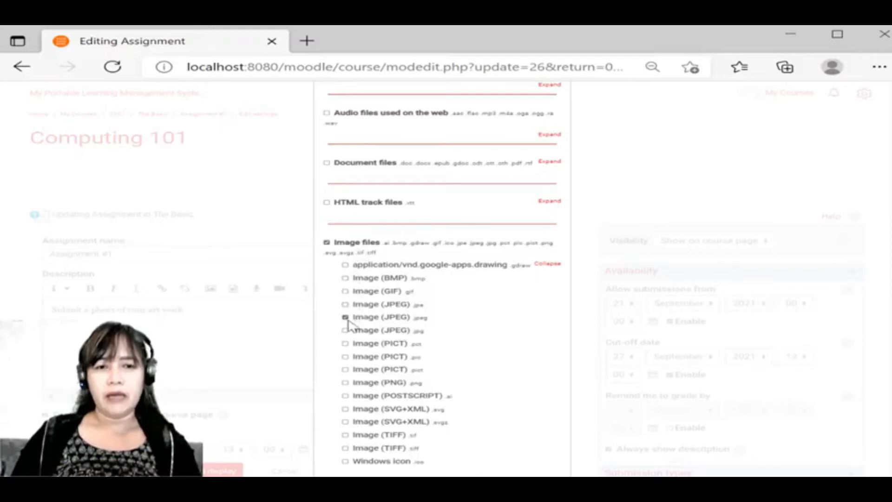
click(346, 319)
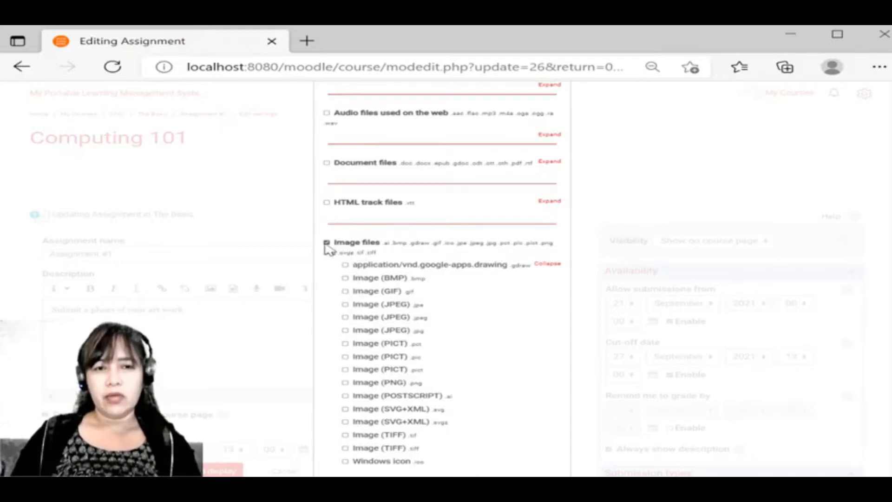
click(327, 247)
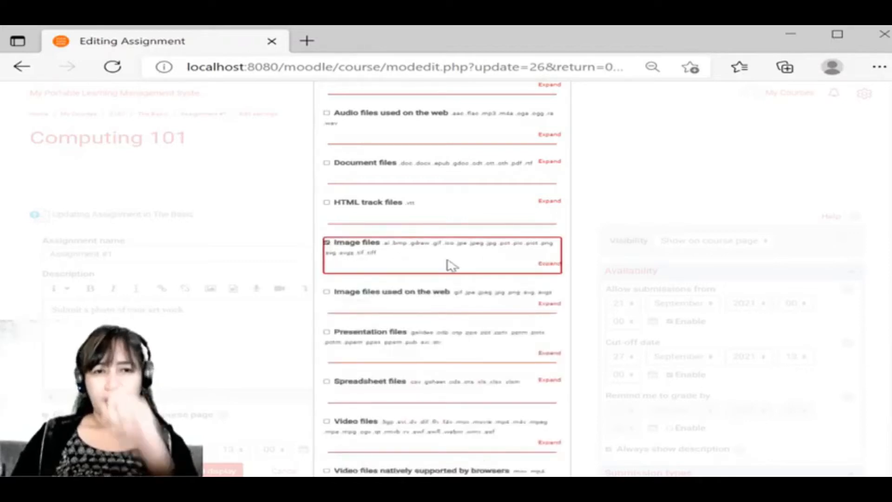
Step: Deselect the Image files group in the list of accepted file types
scroll(435, 214, up, 3)
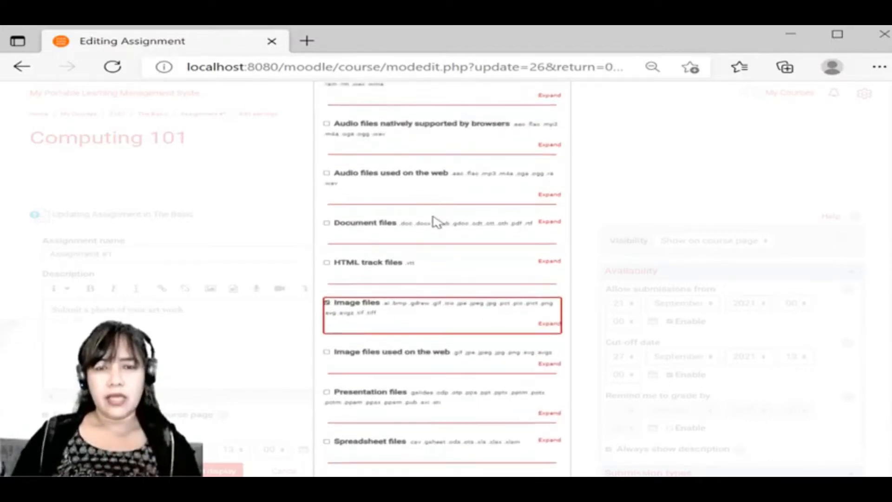
scroll(439, 232, up, 6)
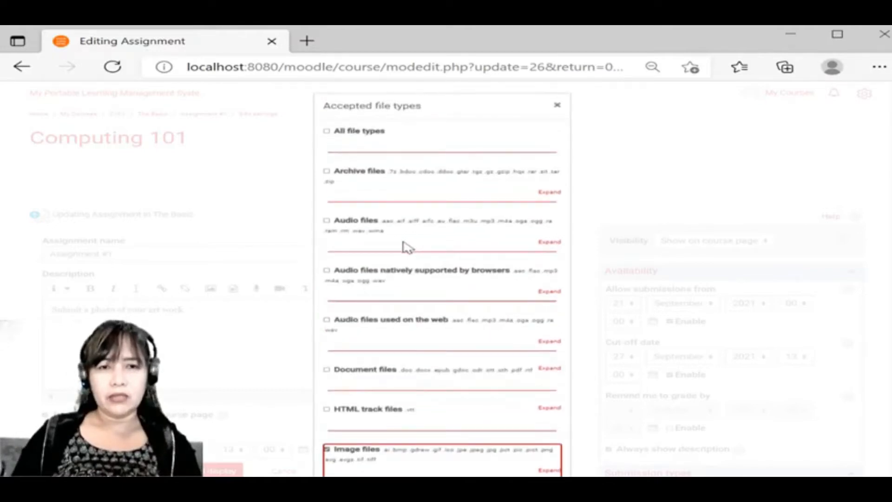
scroll(408, 247, down, 5)
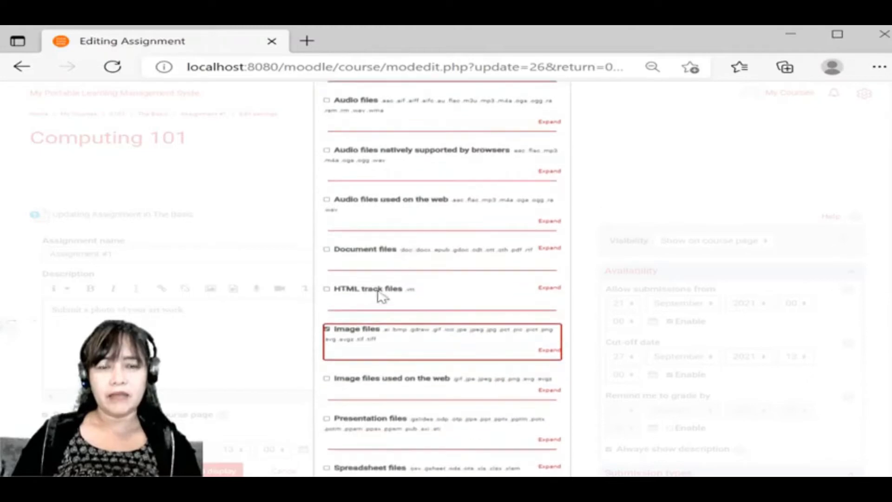
click(329, 333)
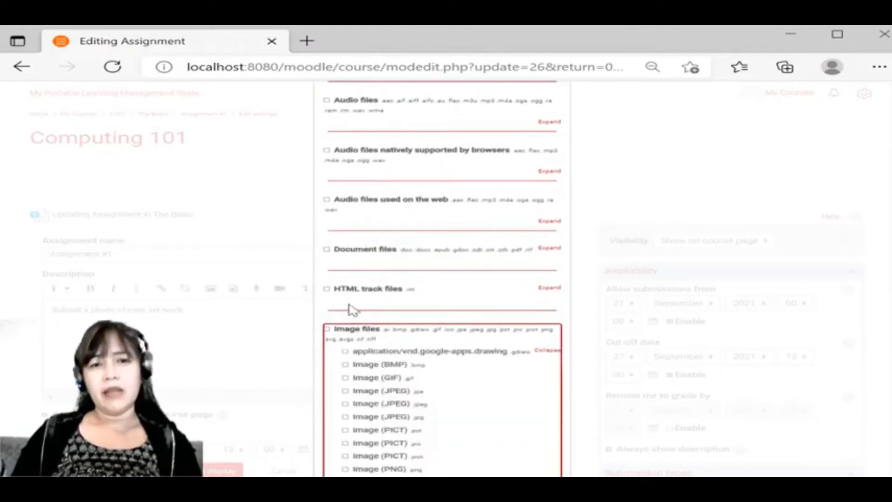
Step: Try selecting and expanding the Document files group, deselect it, and close the list without saving
click(341, 292)
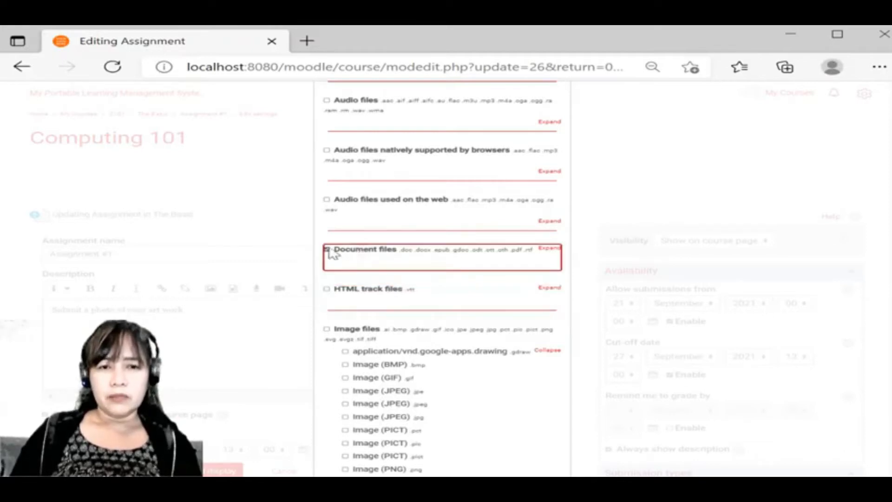
click(548, 249)
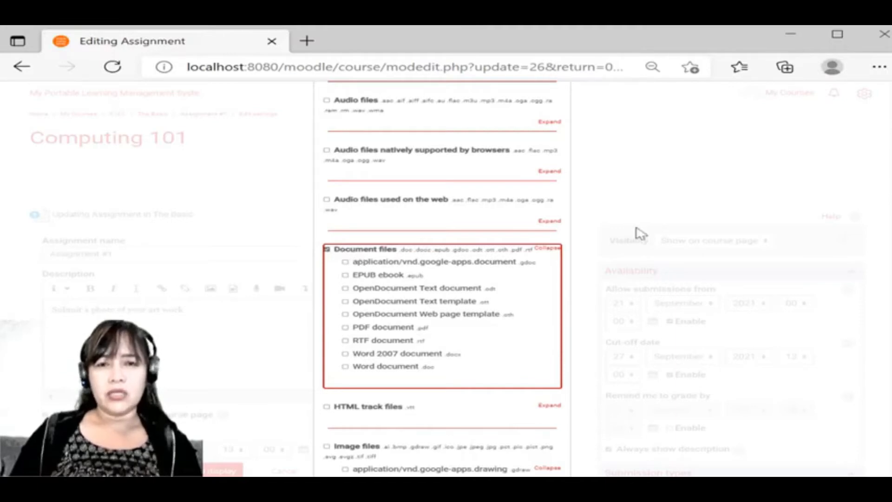
scroll(525, 274, down, 3)
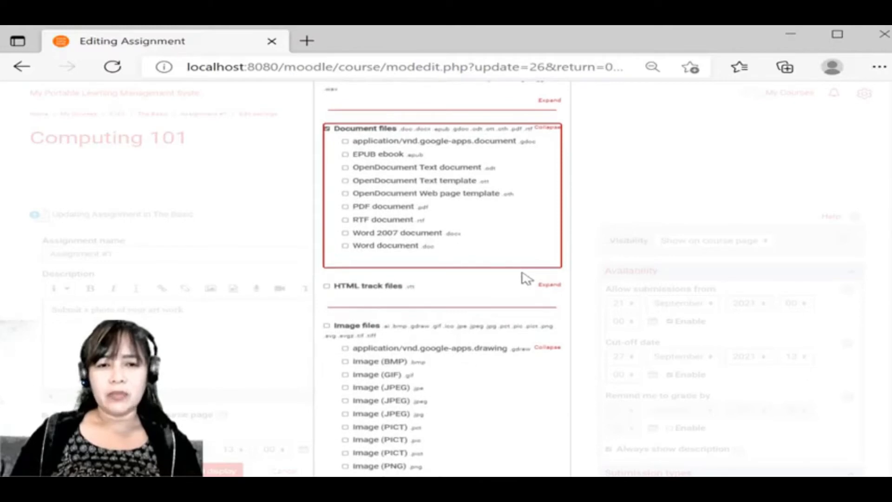
click(328, 129)
scroll(590, 246, up, 6)
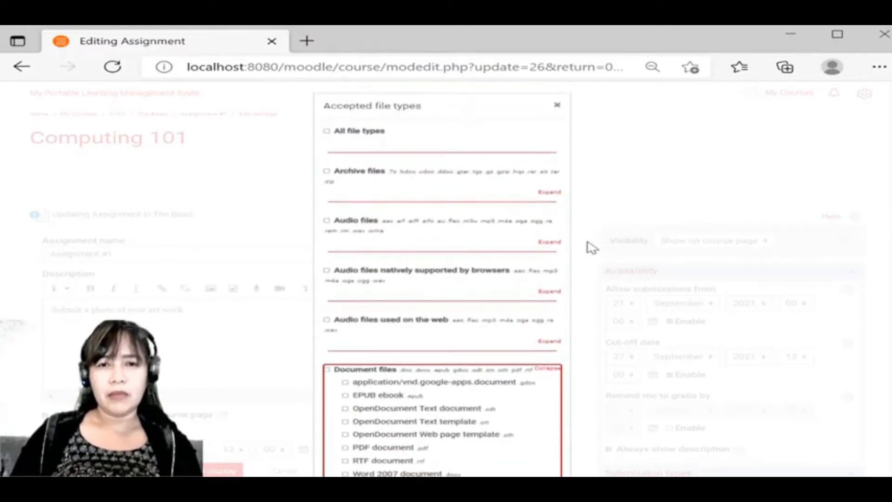
click(557, 106)
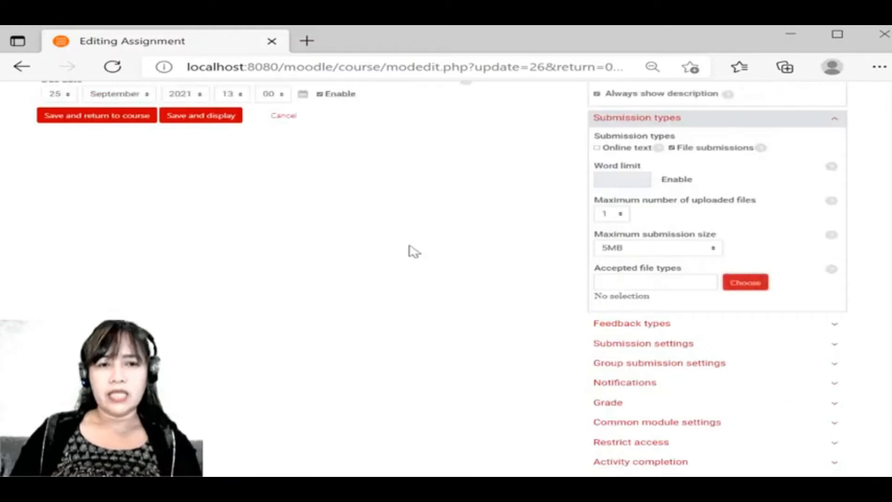
Step: Reopen the accepted file types for the art work photo assignment and select the Image files group
scroll(358, 289, up, 5)
scroll(358, 288, up, 3)
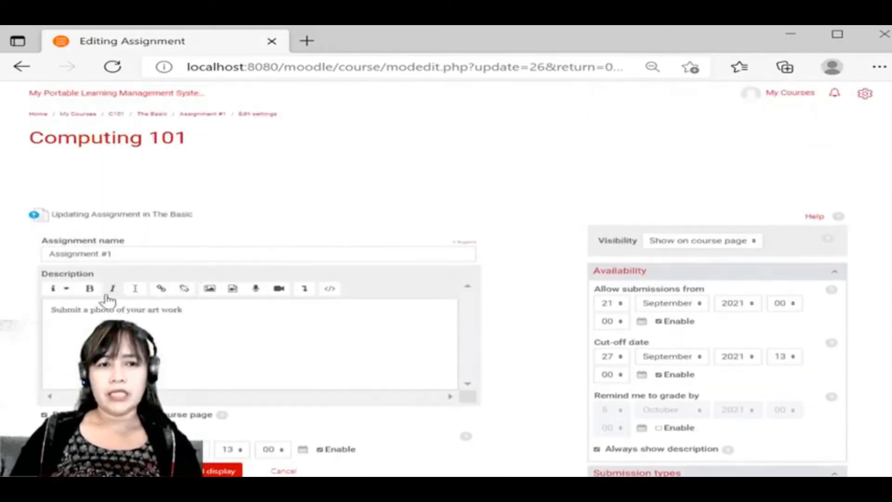
scroll(321, 346, down, 3)
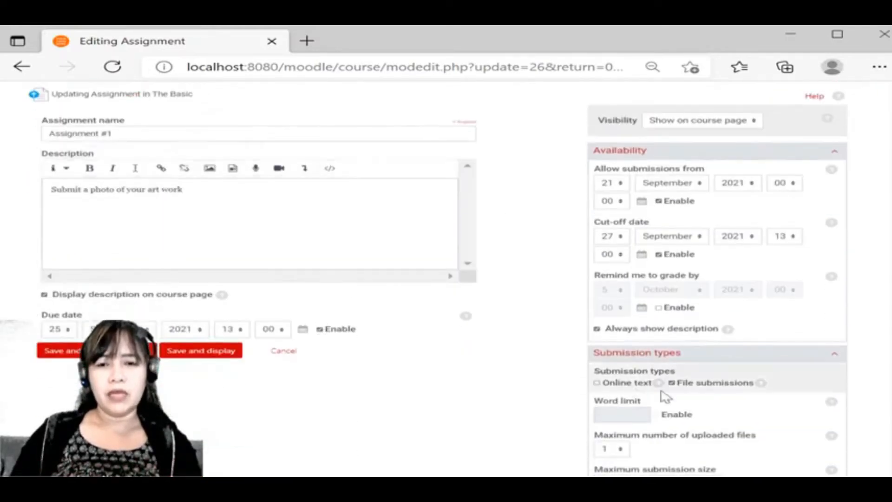
scroll(715, 441, down, 2)
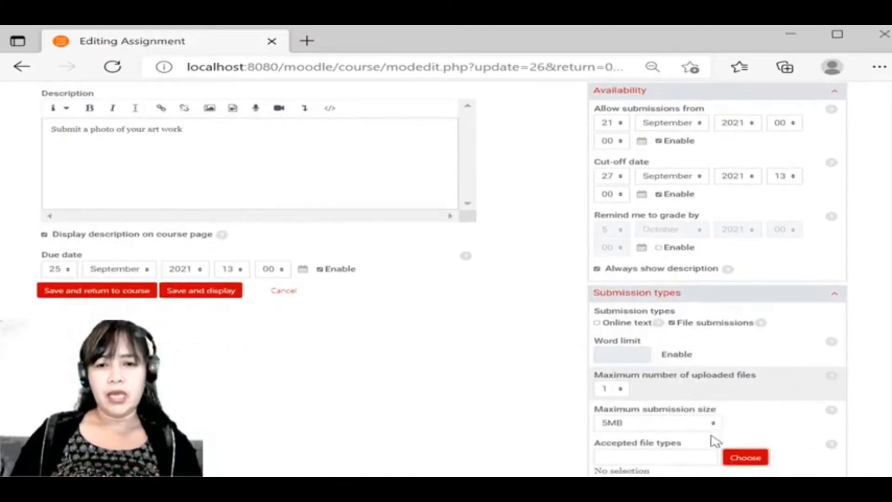
scroll(636, 446, down, 2)
click(624, 400)
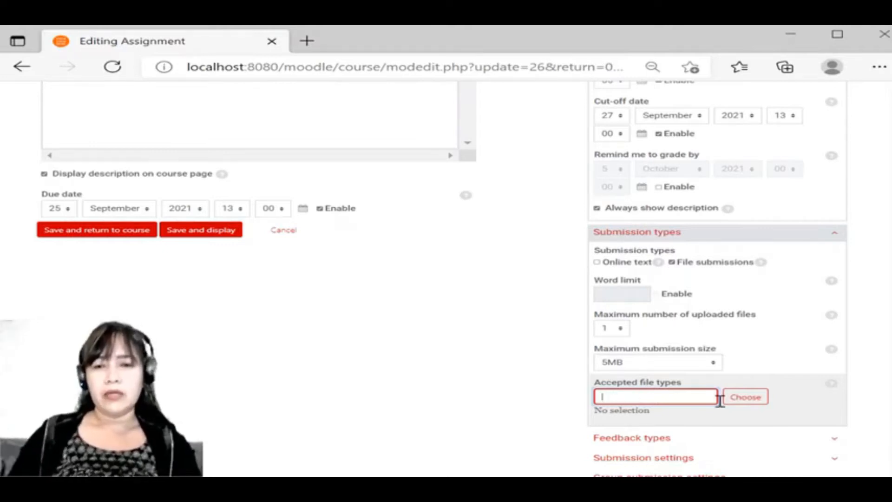
click(742, 397)
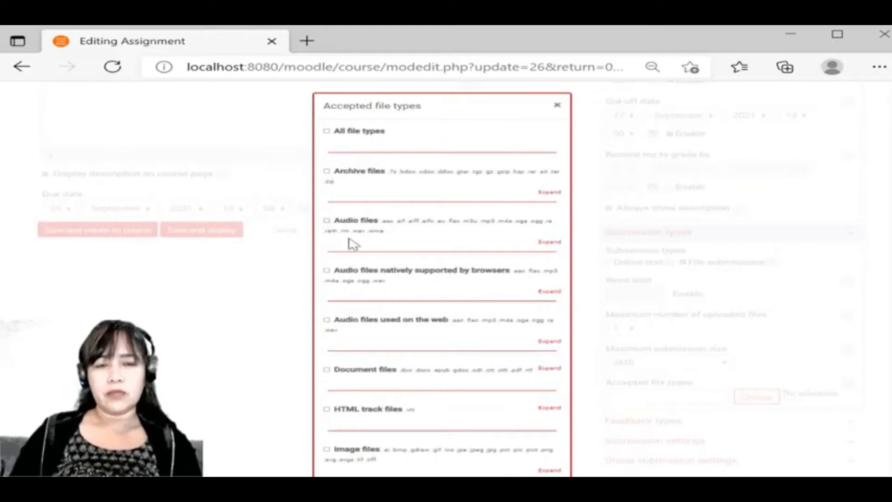
scroll(448, 284, down, 1)
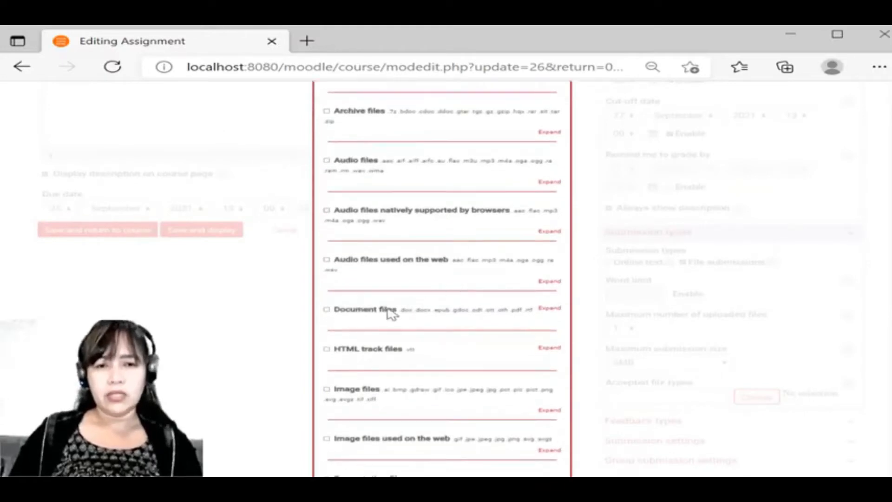
click(352, 392)
scroll(643, 394, down, 1)
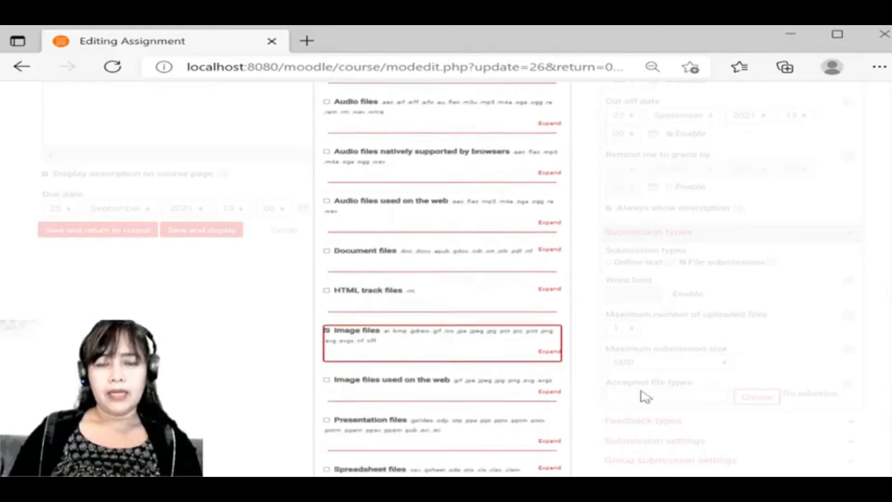
Step: Look through the remaining file type groups and close the list without saving the selection
scroll(618, 368, down, 1)
scroll(618, 368, down, 3)
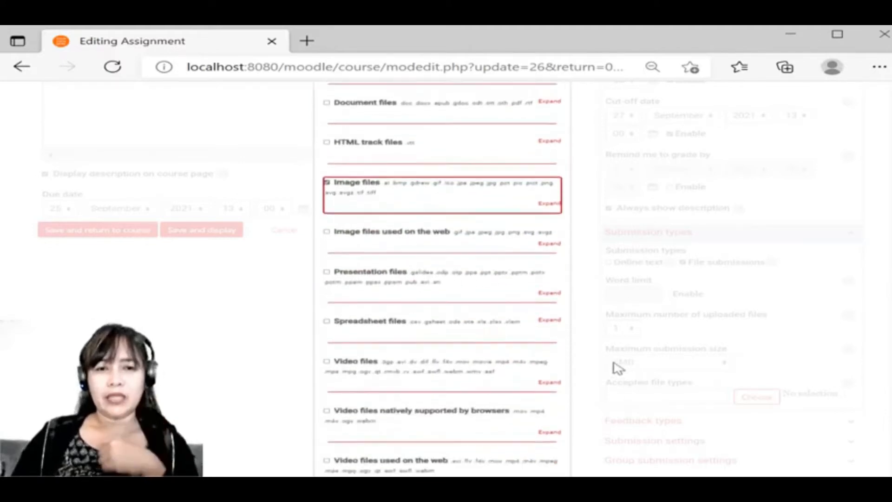
scroll(617, 368, up, 5)
scroll(622, 356, up, 2)
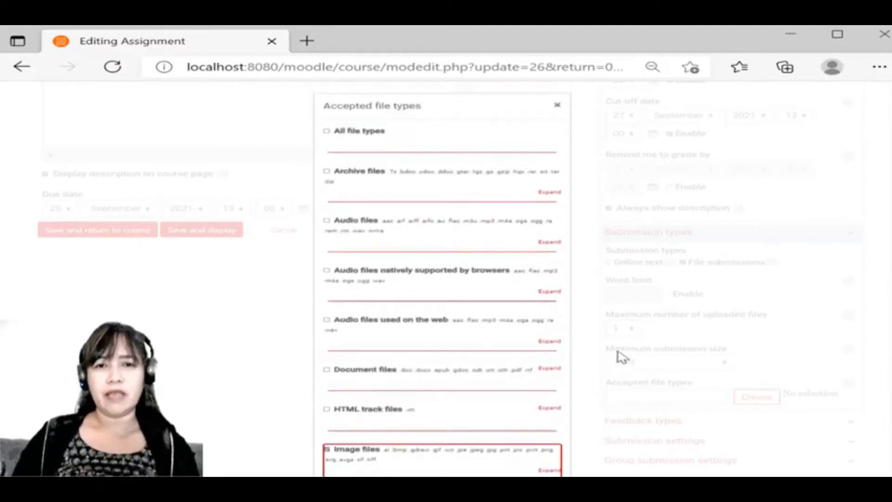
click(558, 103)
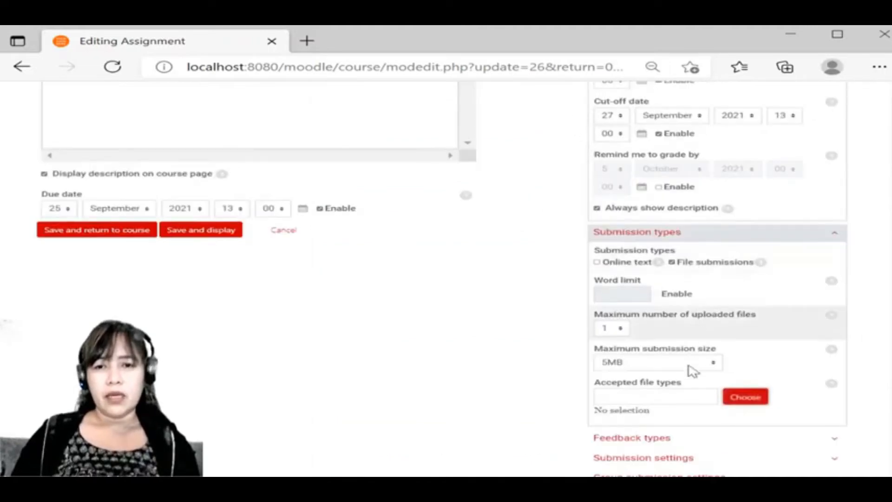
Step: Restrict the accepted file types to the Image files group and save the selection
click(743, 396)
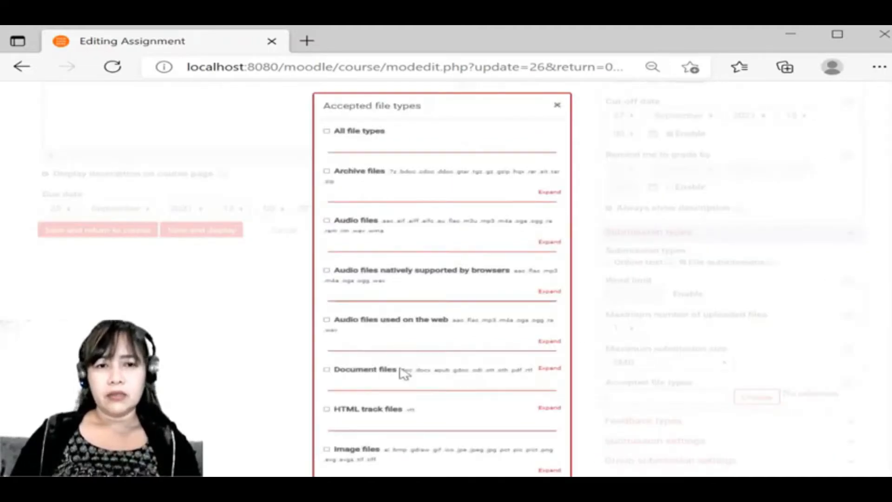
scroll(397, 369, down, 4)
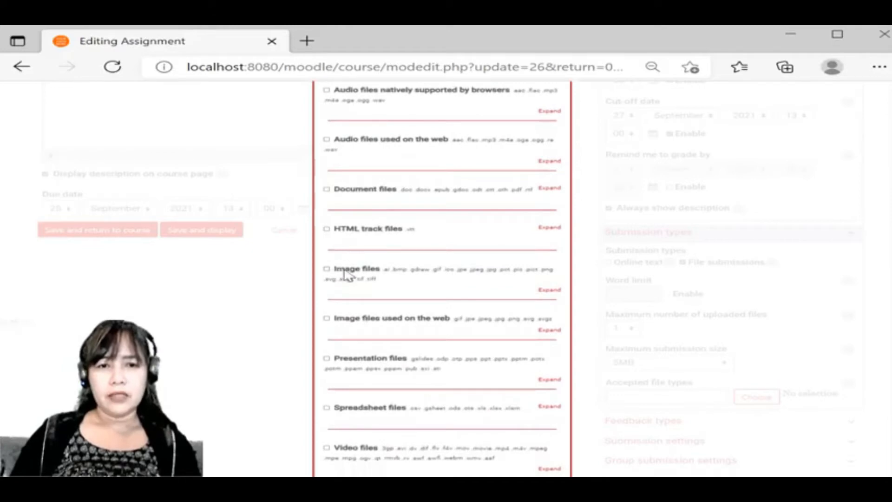
scroll(613, 325, down, 10)
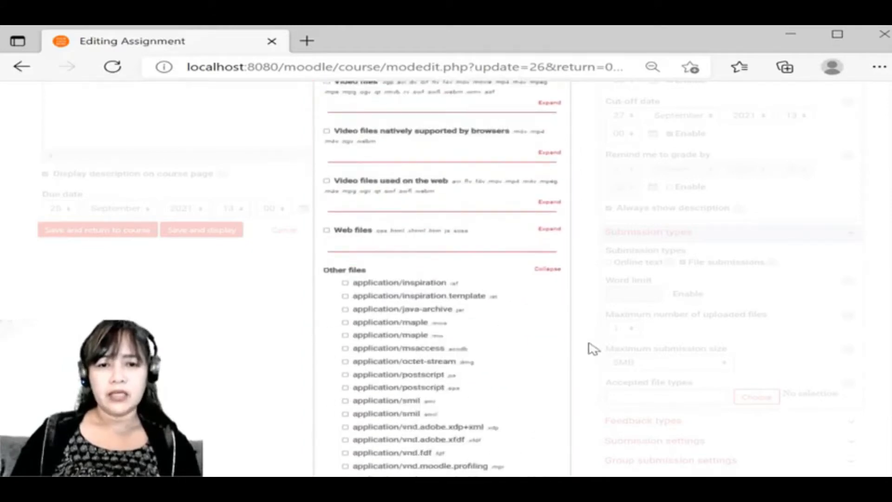
scroll(593, 348, down, 10)
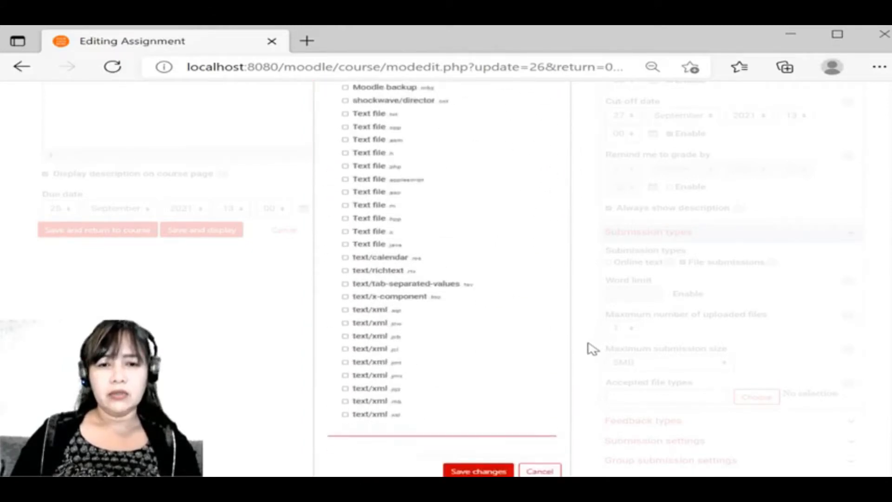
click(465, 457)
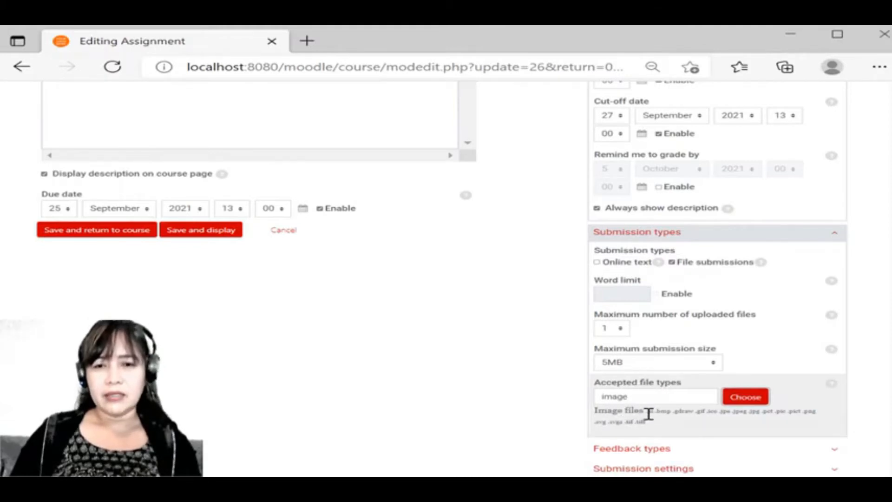
Step: Review the accepted image file extensions, then the assignment's description, availability dates and submission types
drag(647, 414, 727, 435)
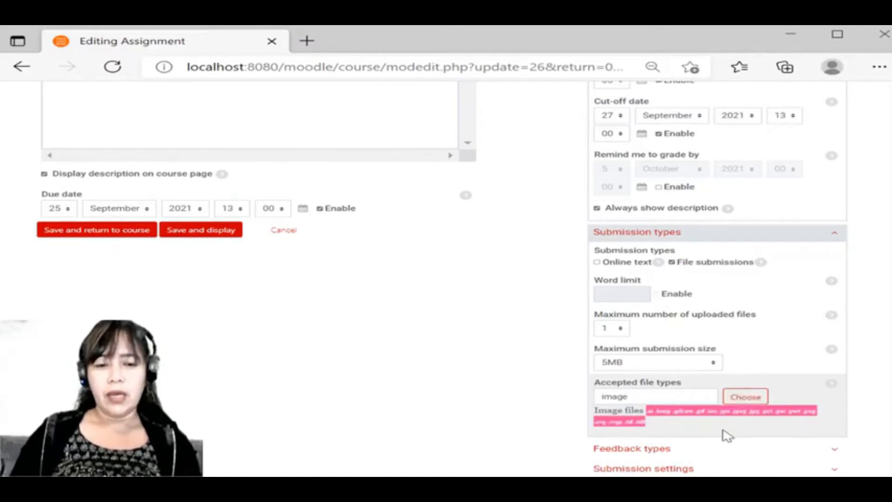
scroll(739, 366, up, 4)
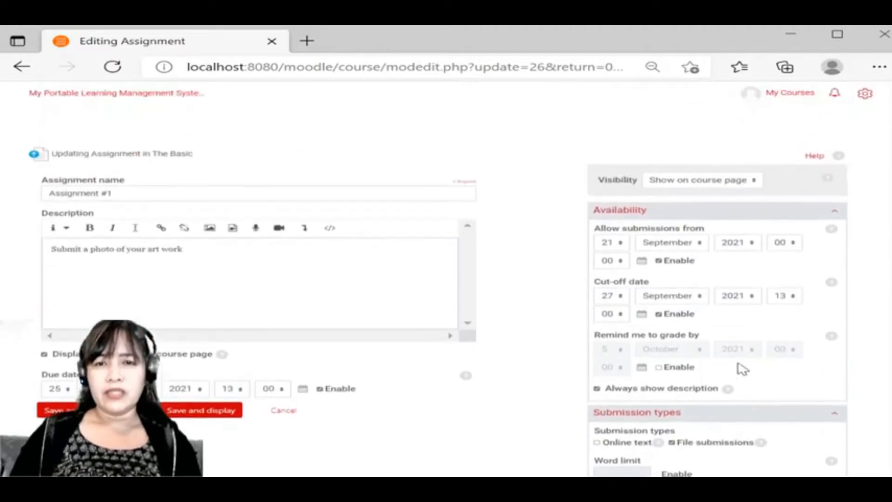
scroll(471, 391, up, 2)
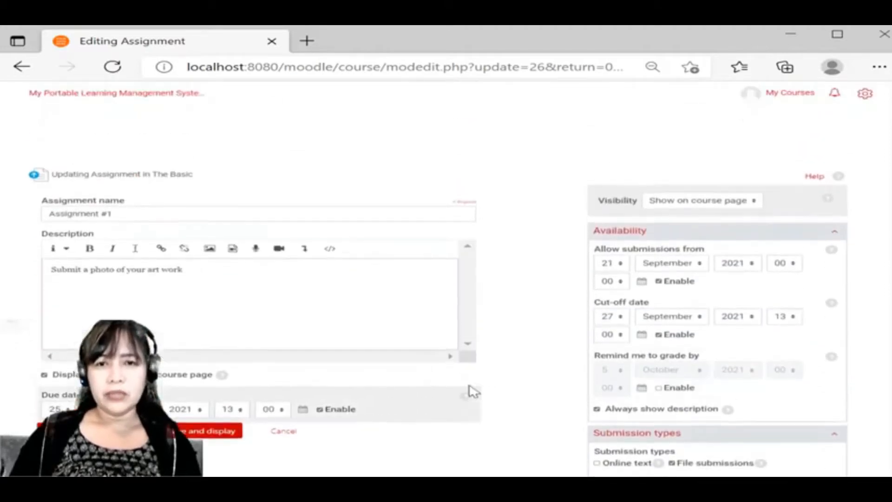
scroll(622, 383, down, 2)
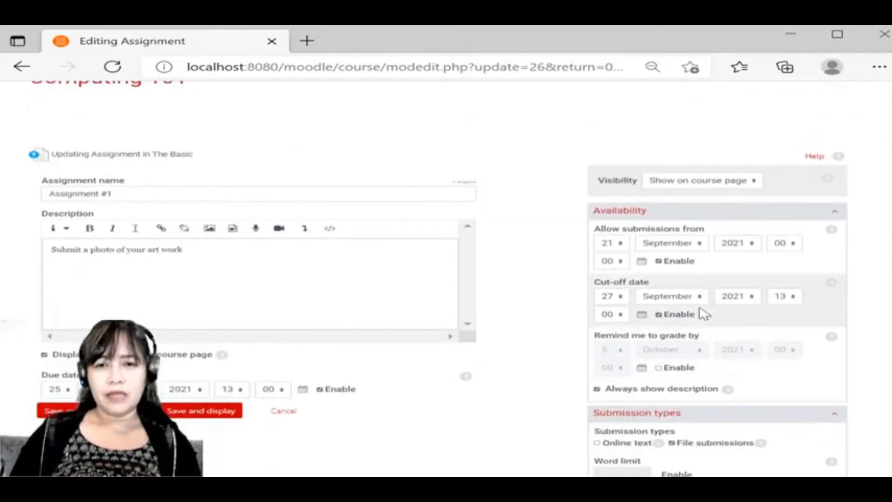
scroll(724, 344, down, 2)
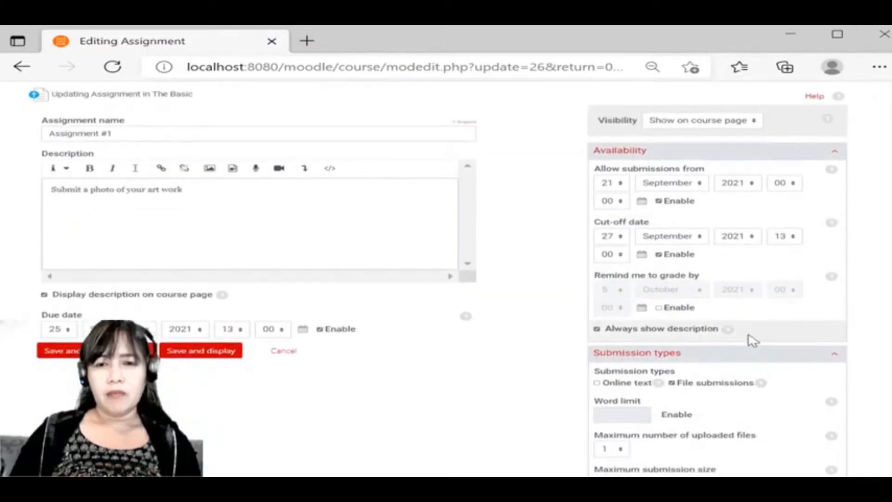
scroll(752, 340, down, 2)
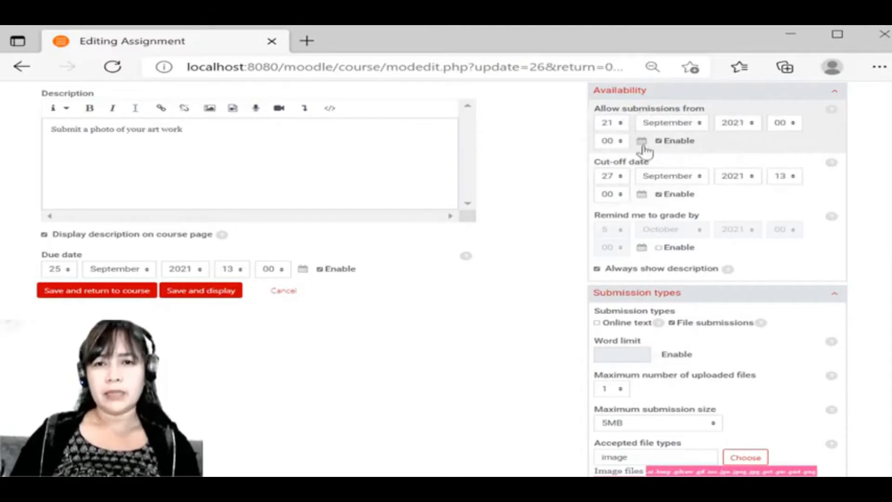
scroll(702, 143, down, 3)
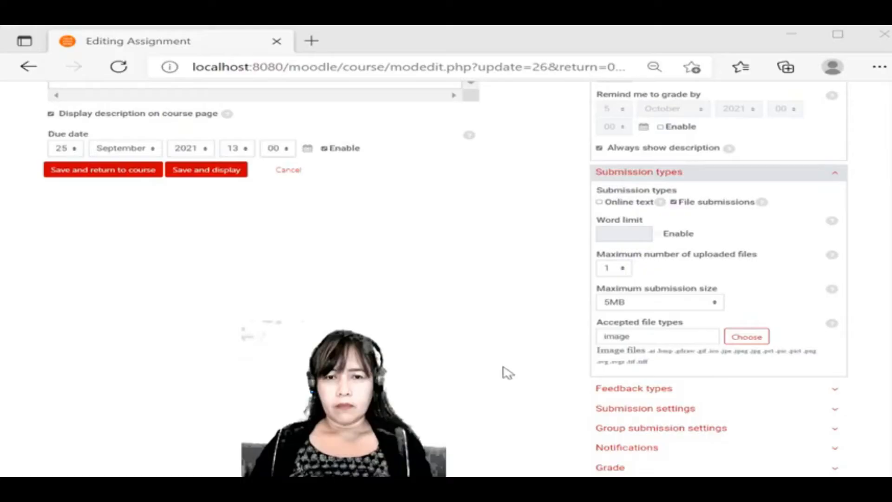
Step: Expand the Feedback types section and review its feedback options and inline comment setting
scroll(507, 369, down, 1)
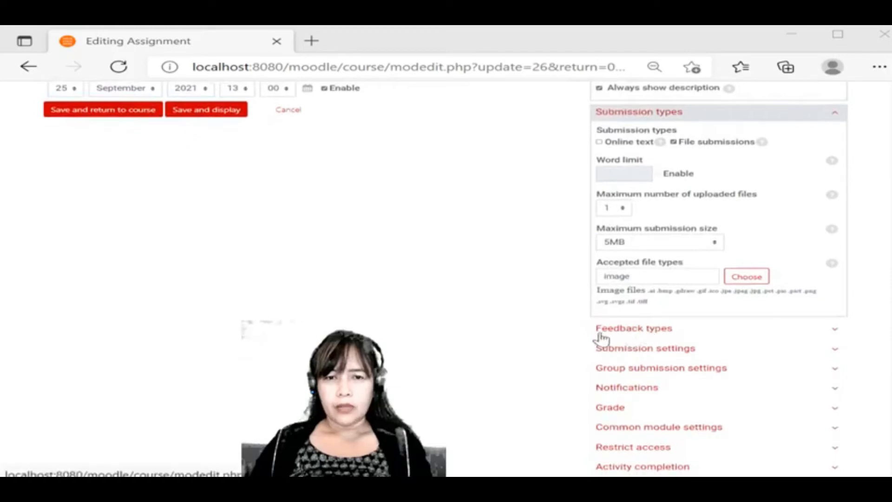
click(632, 330)
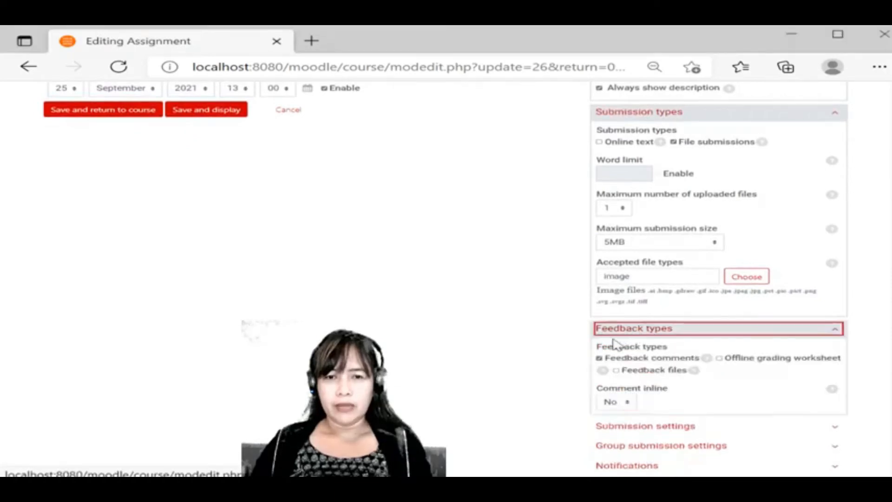
scroll(495, 367, down, 1)
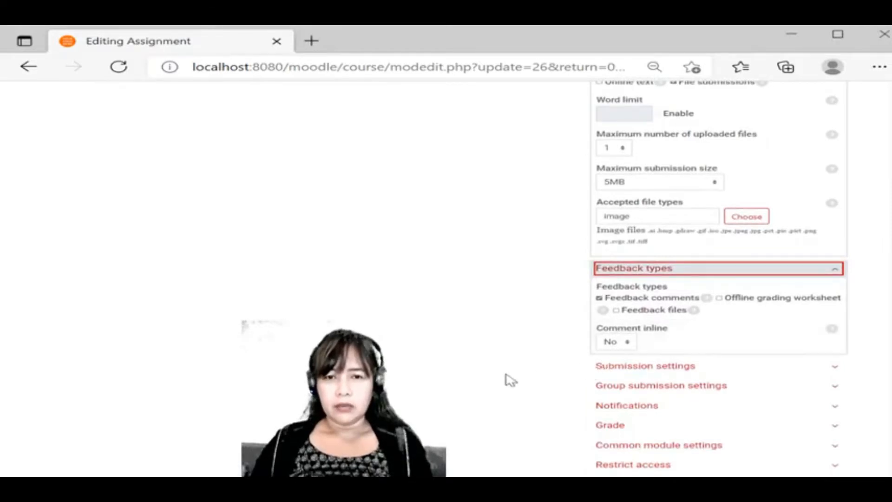
scroll(510, 380, down, 3)
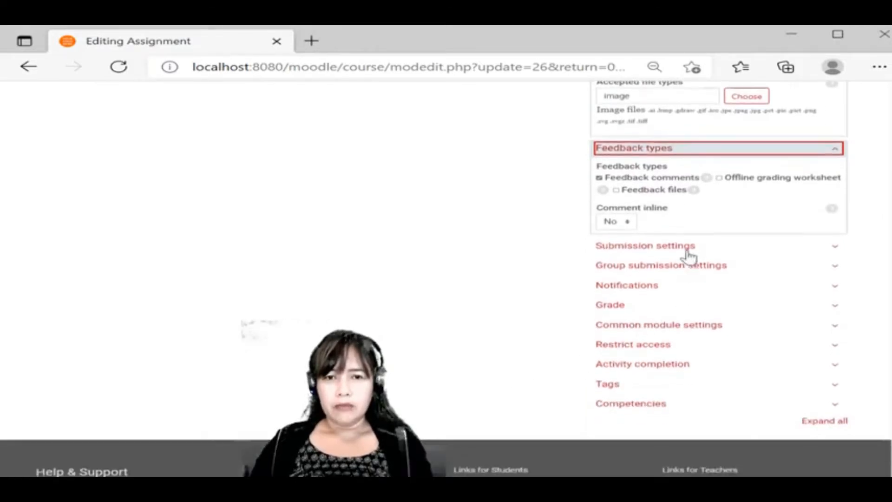
Step: Expand the Submission settings and choose No for requiring students to click the submit button
click(687, 251)
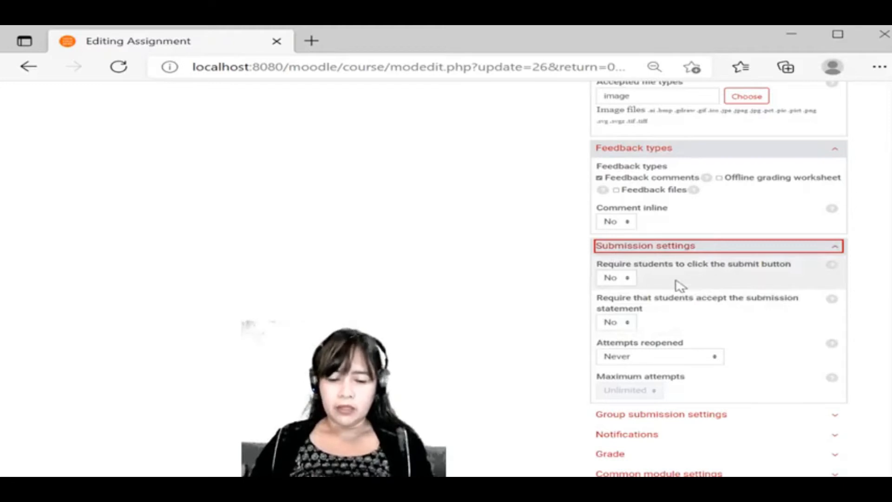
click(631, 282)
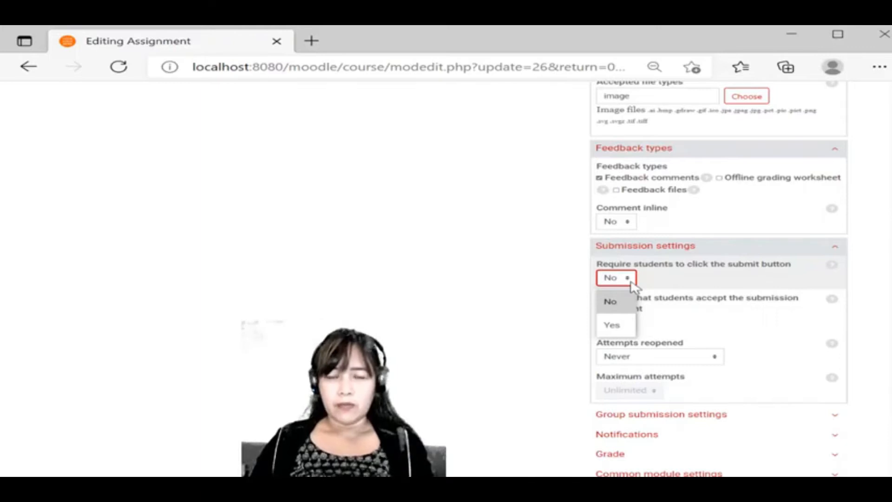
click(619, 302)
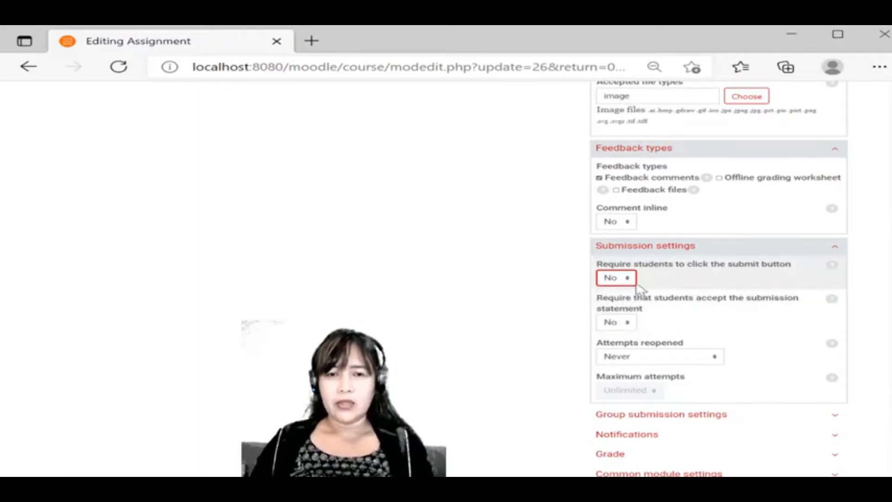
Step: Review the assignment's dates and submission options down to the Submission settings, and dismiss the mail notification
drag(891, 341, 891, 337)
scroll(720, 234, up, 9)
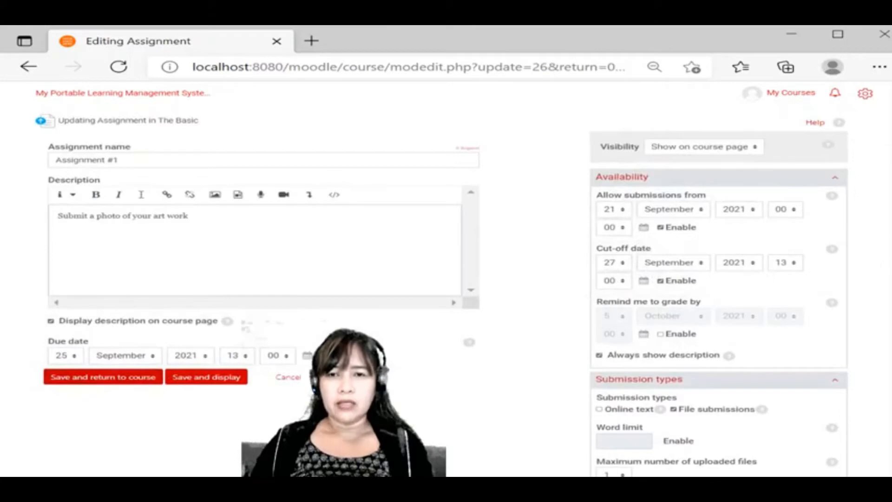
scroll(446, 279, down, 2)
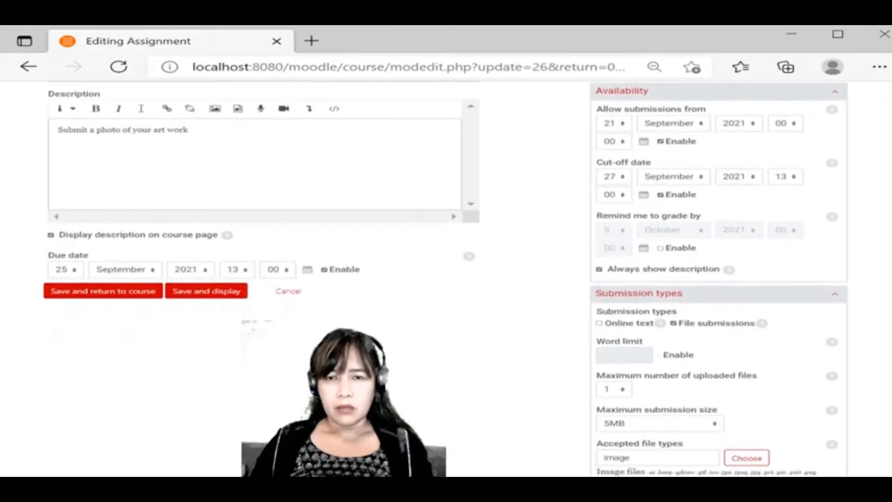
scroll(446, 279, up, 1)
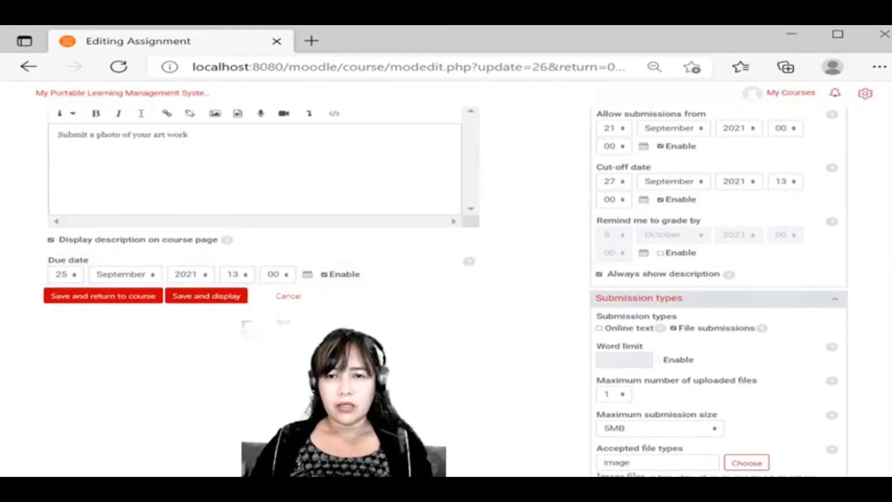
scroll(888, 295, down, 2)
scroll(887, 295, down, 6)
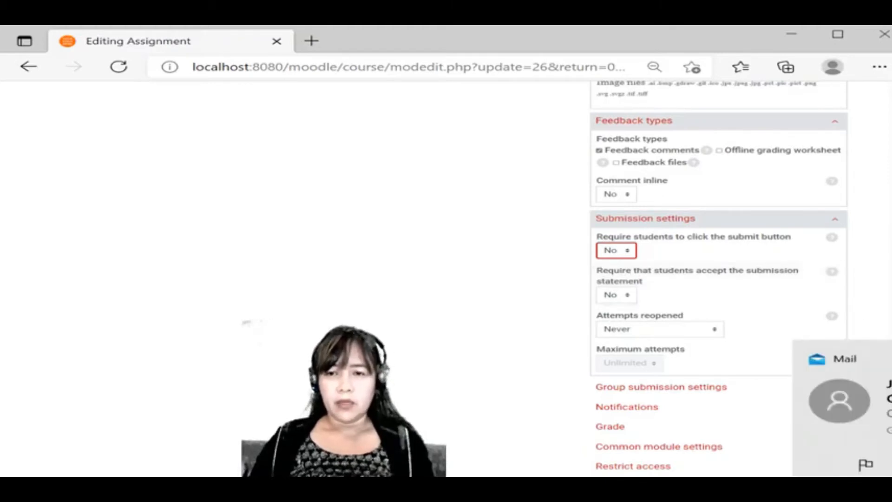
click(890, 359)
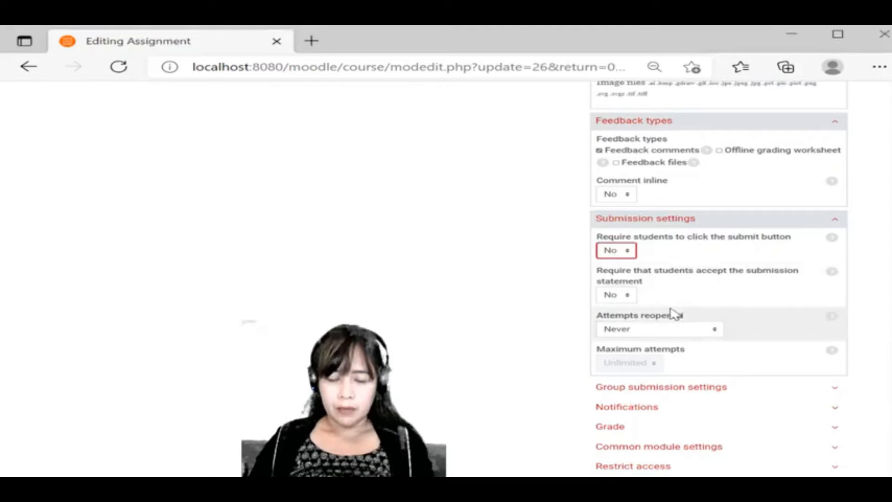
Step: Set Attempts reopened to Never in the Submission settings
click(677, 332)
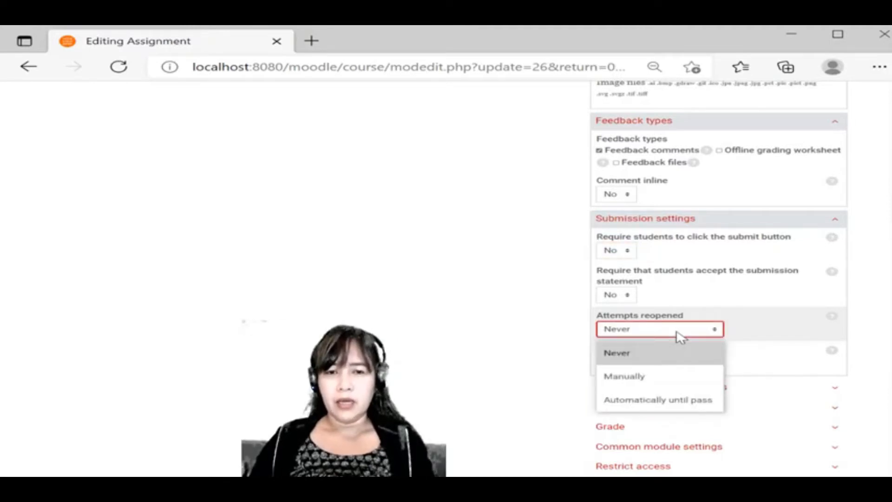
click(636, 357)
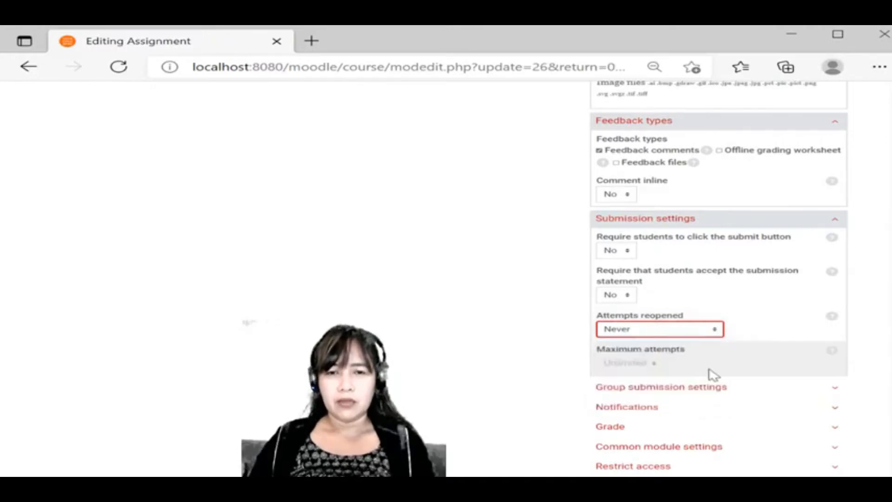
Step: Expand the Group submission settings and Notifications sections and review their options
scroll(714, 374, down, 1)
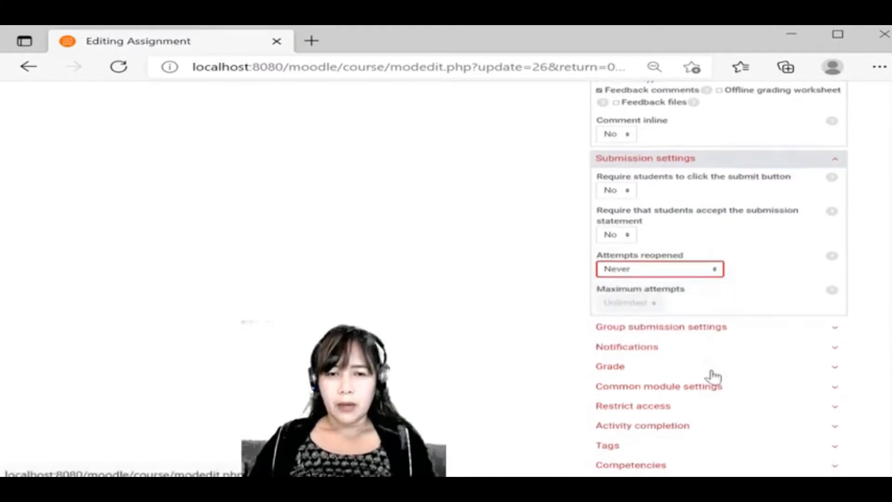
click(663, 330)
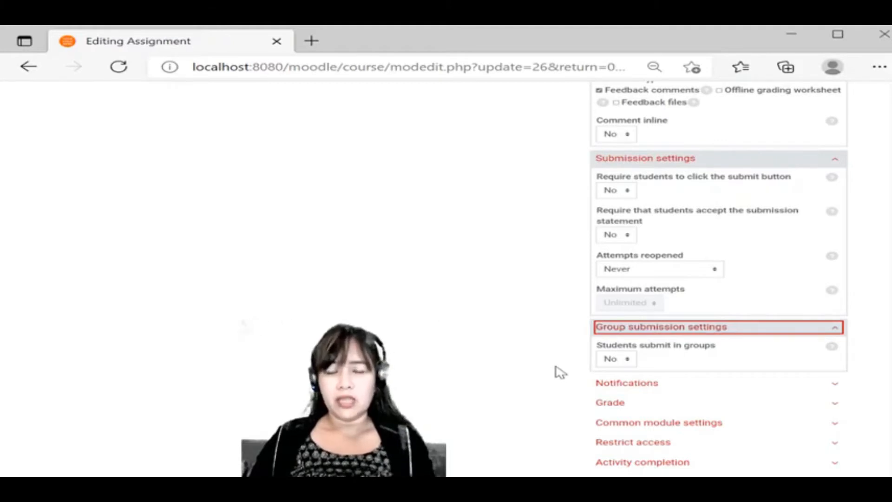
click(618, 382)
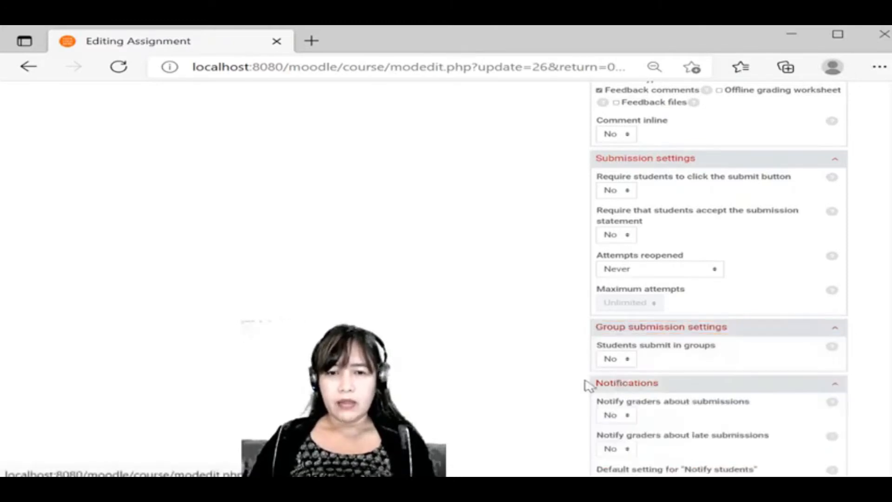
scroll(547, 382, down, 1)
scroll(550, 383, down, 2)
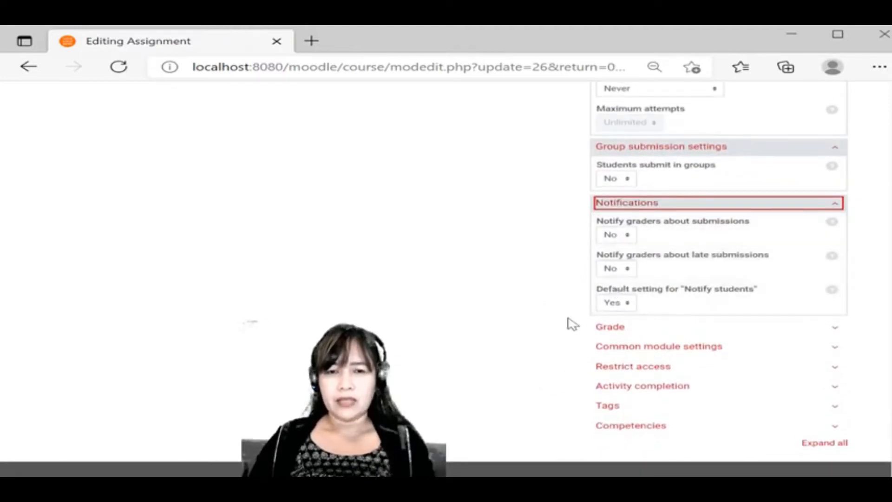
Step: Expand the Grade section, set the grade type to Point, and select the maximum grade value
click(618, 334)
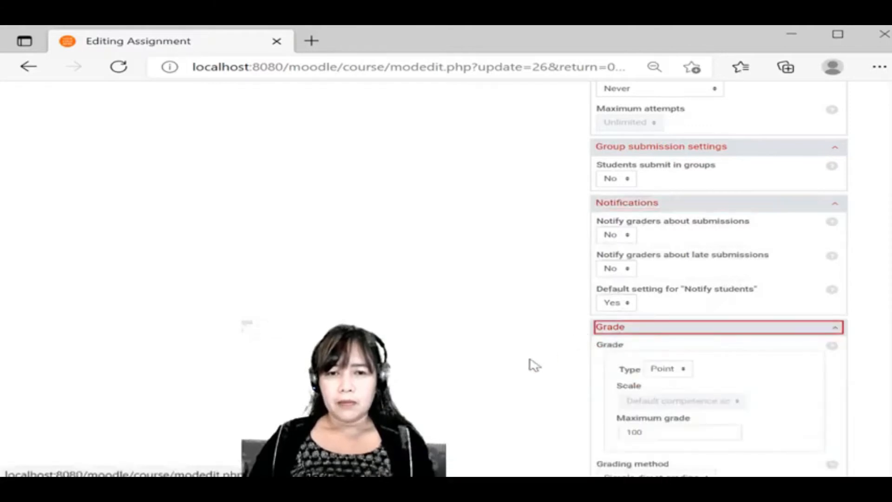
scroll(530, 367, down, 1)
scroll(530, 370, down, 1)
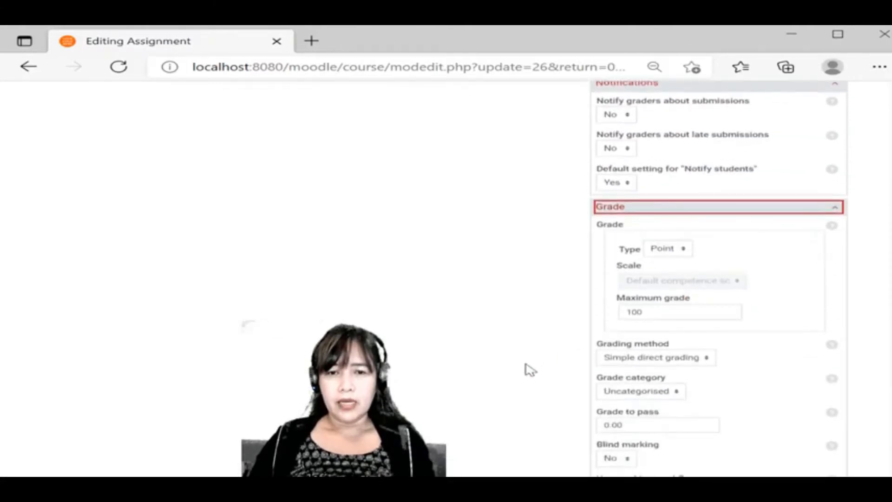
click(652, 253)
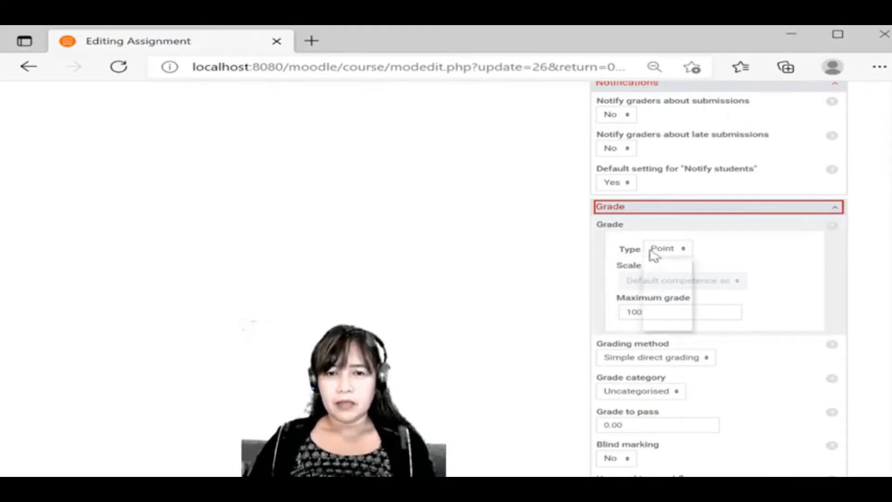
click(665, 312)
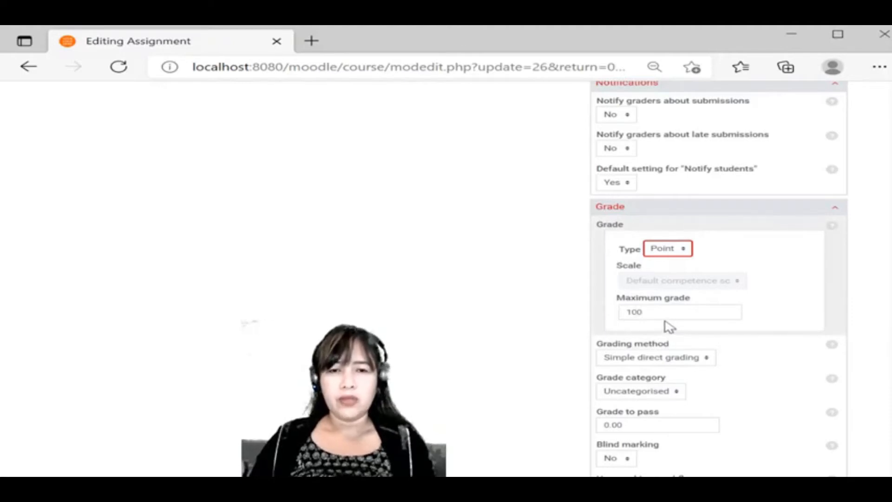
click(650, 314)
double_click(650, 315)
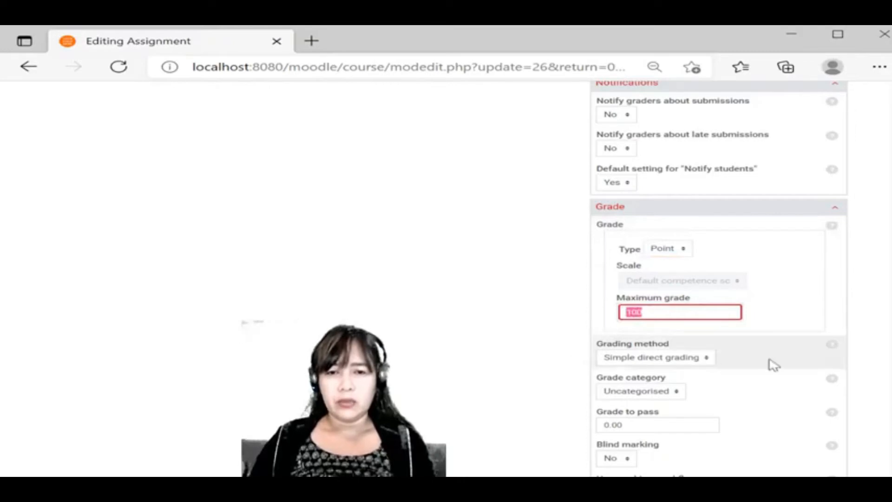
Step: Review the remaining grade options, then expand Common module settings and examine its group and additional file options
scroll(887, 381, down, 3)
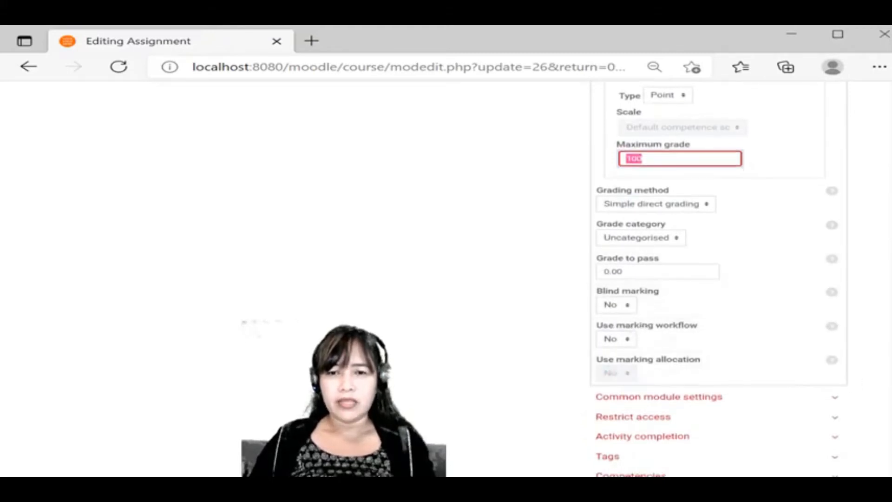
scroll(446, 279, down, 2)
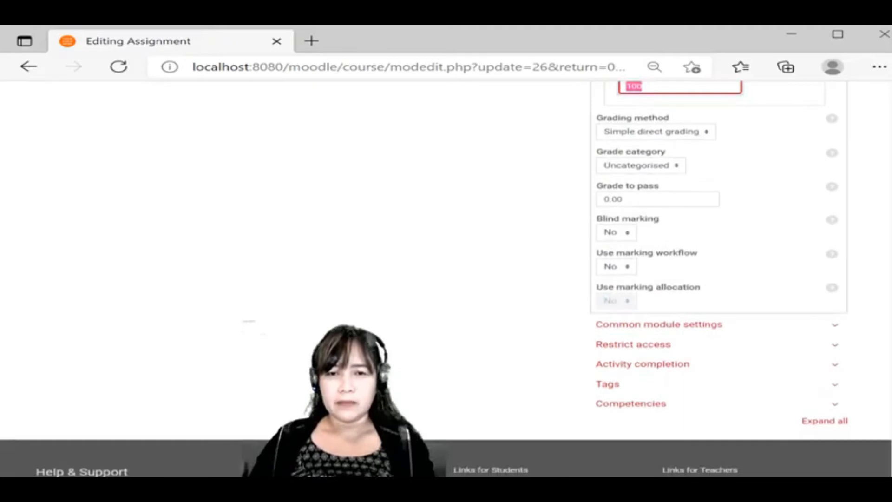
click(761, 328)
scroll(763, 338, down, 1)
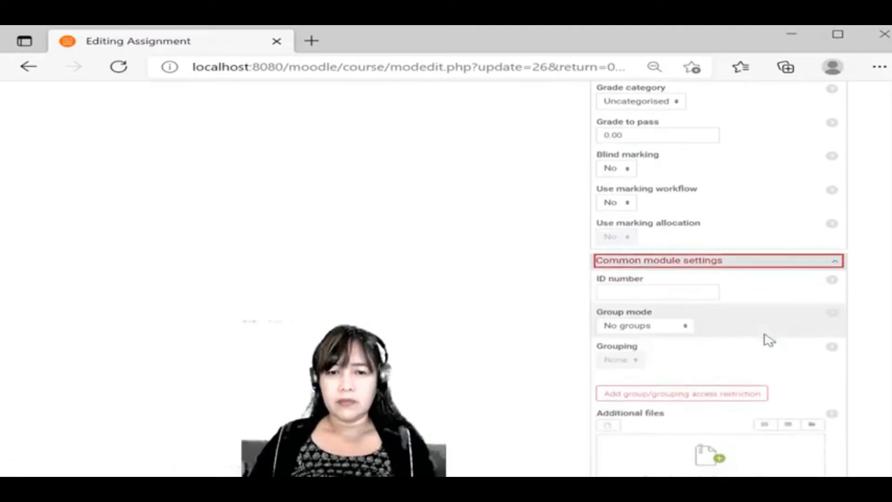
scroll(769, 341, down, 1)
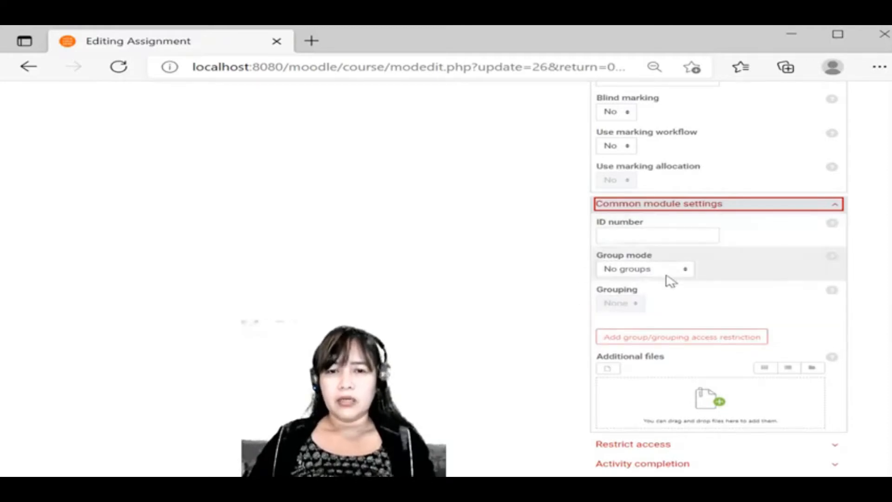
scroll(697, 369, down, 2)
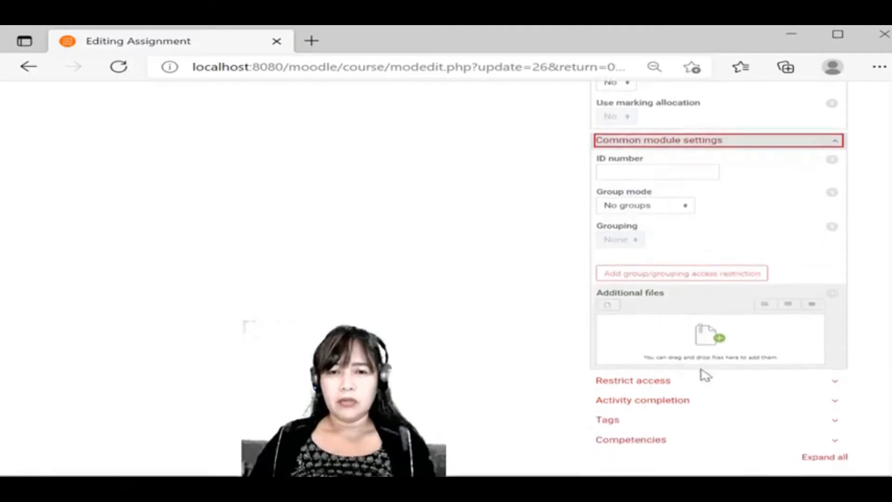
Step: Expand the Restrict access and Activity completion sections and review their options
scroll(701, 373, down, 2)
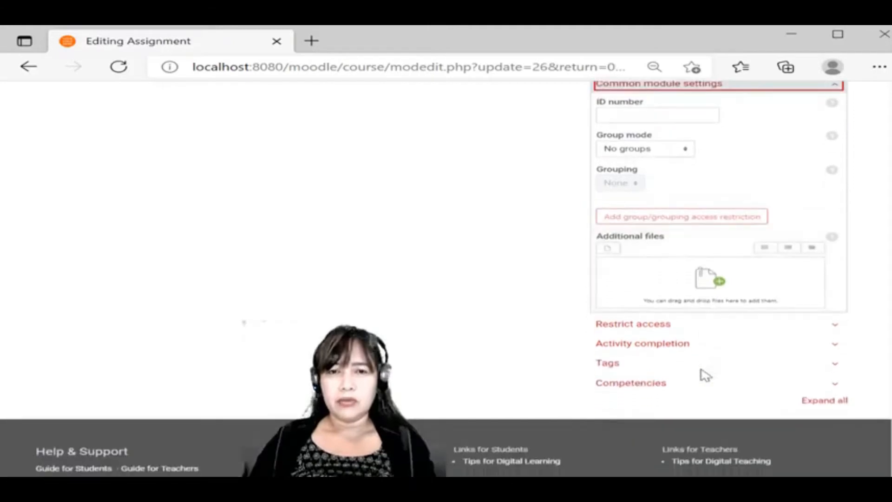
click(669, 326)
scroll(513, 361, down, 2)
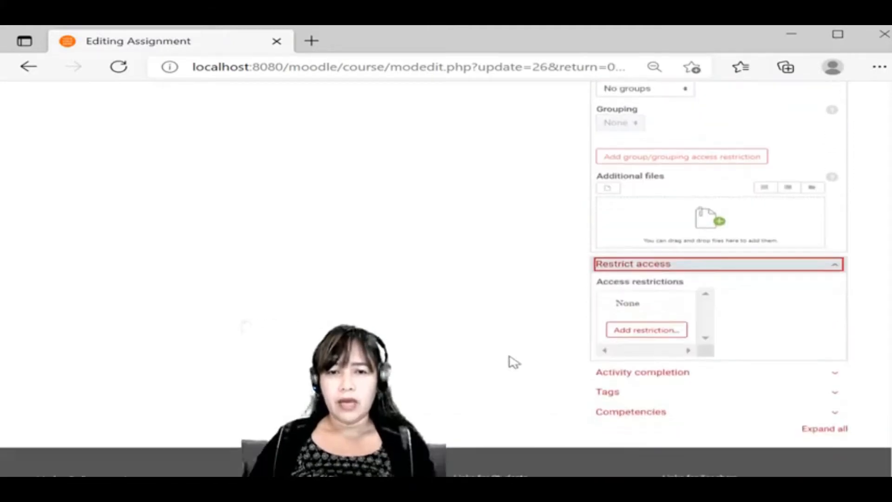
click(601, 376)
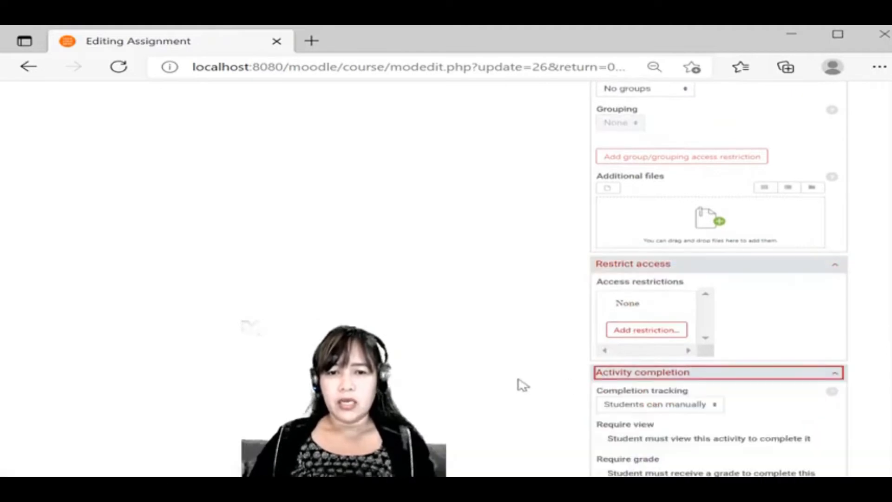
scroll(523, 385, down, 4)
scroll(522, 384, down, 2)
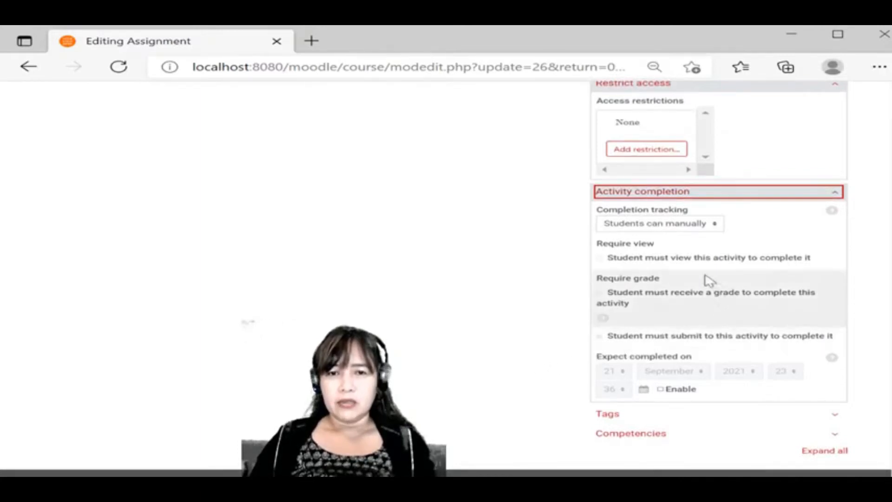
Step: Set completion tracking to Show activity as complete when conditions are met, requiring students to view the activity and receive a grade
click(660, 224)
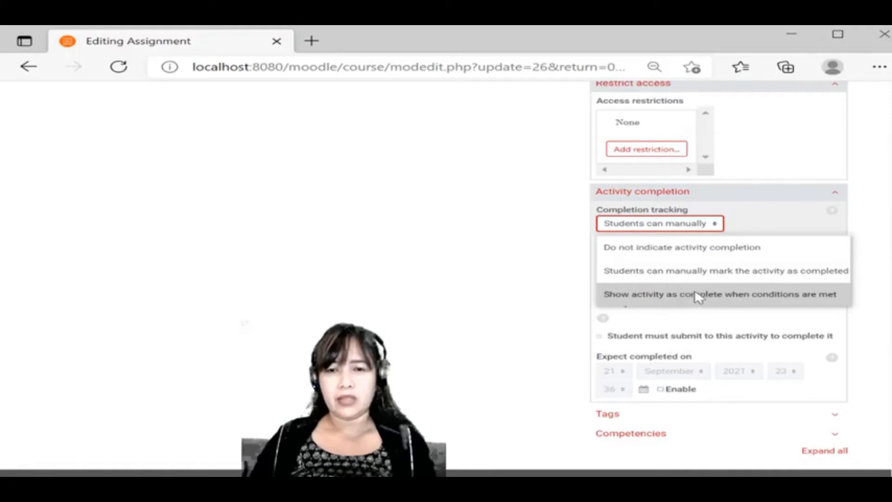
click(706, 295)
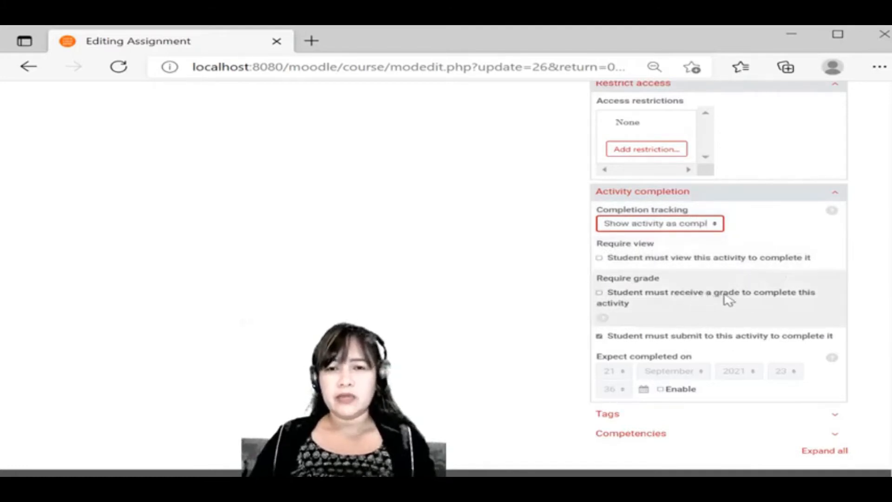
click(620, 300)
click(625, 258)
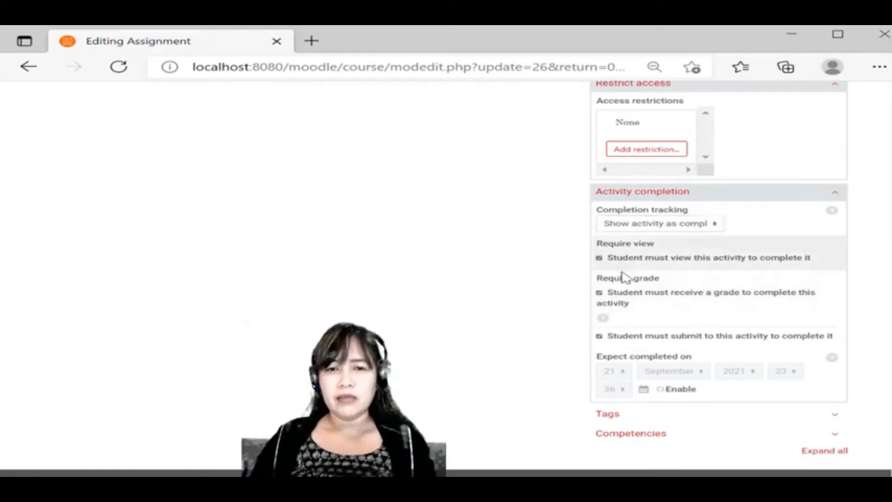
Step: Set completion tracking to Students can manually mark the activity as completed and enable the Expect completed on date
click(677, 228)
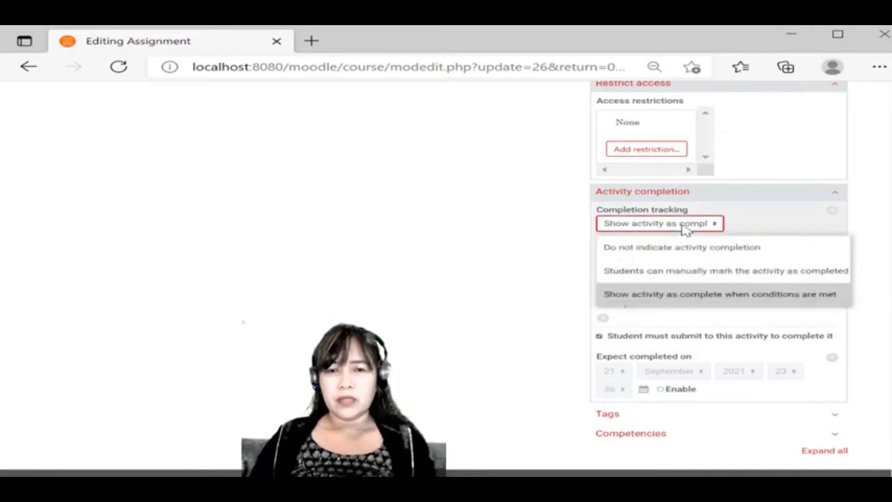
click(706, 274)
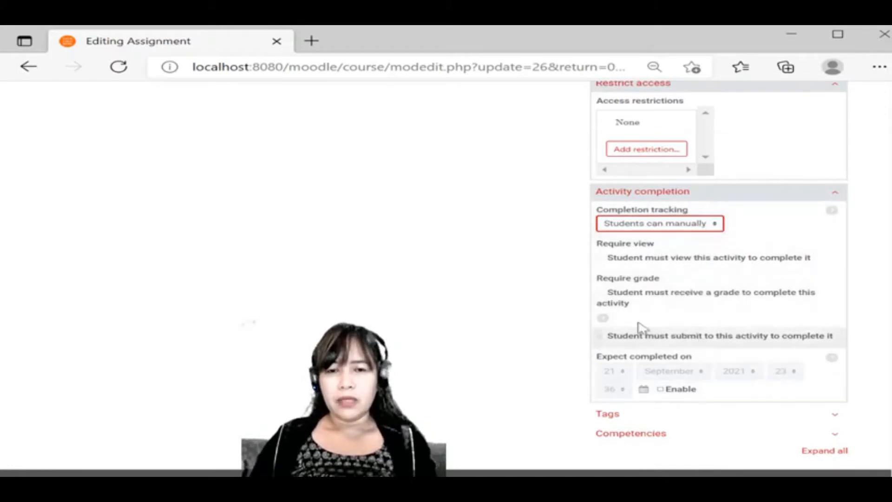
click(660, 389)
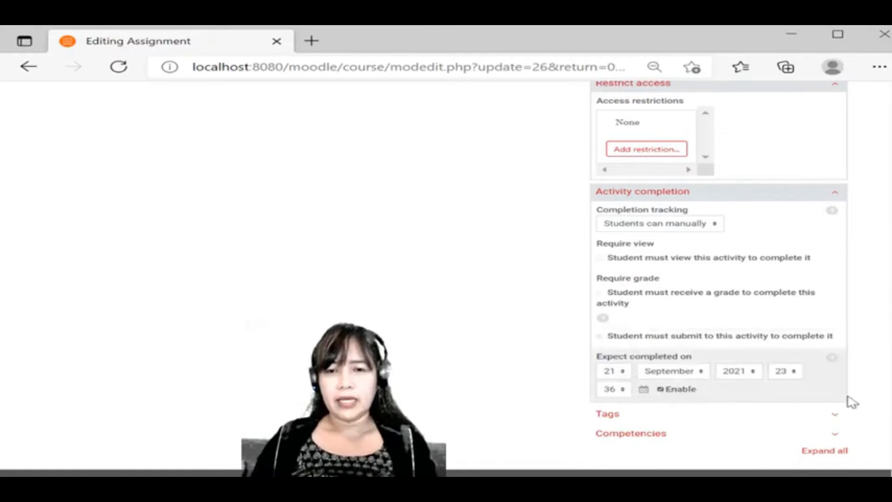
Step: Expand all the remaining settings sections and review the Tags and Competencies options and the rest of the form
scroll(836, 398, down, 1)
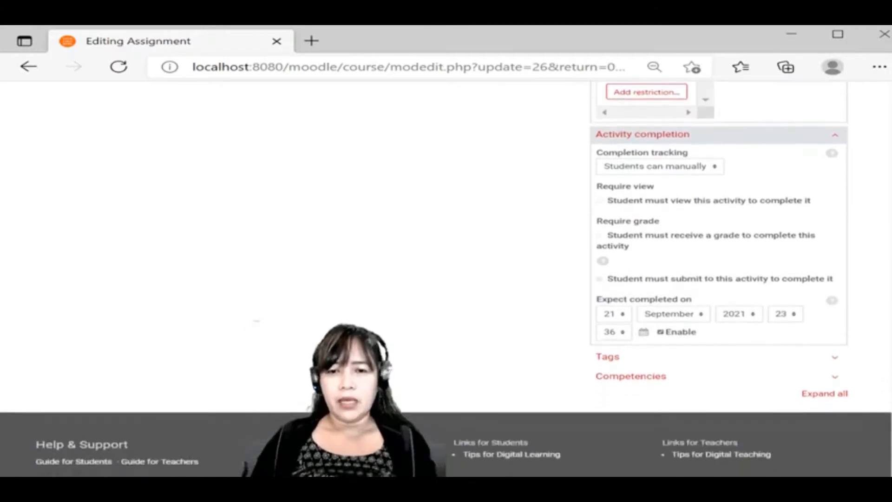
click(832, 394)
scroll(866, 401, down, 3)
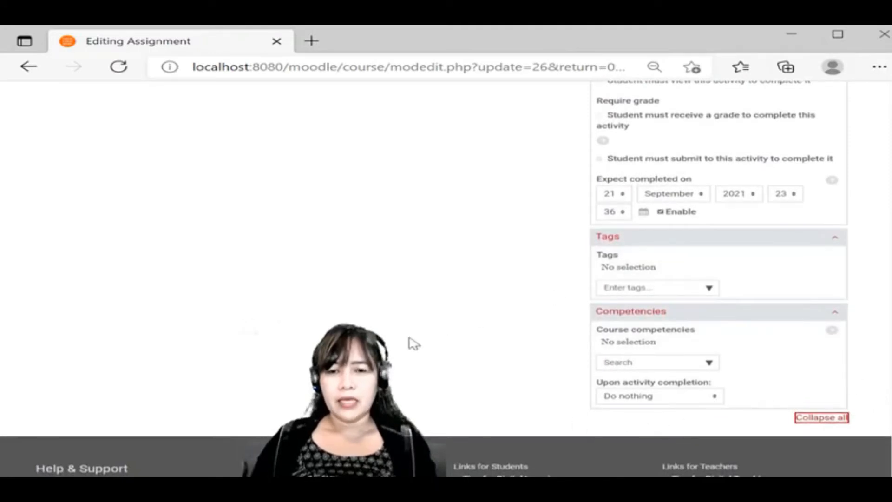
scroll(413, 344, up, 9)
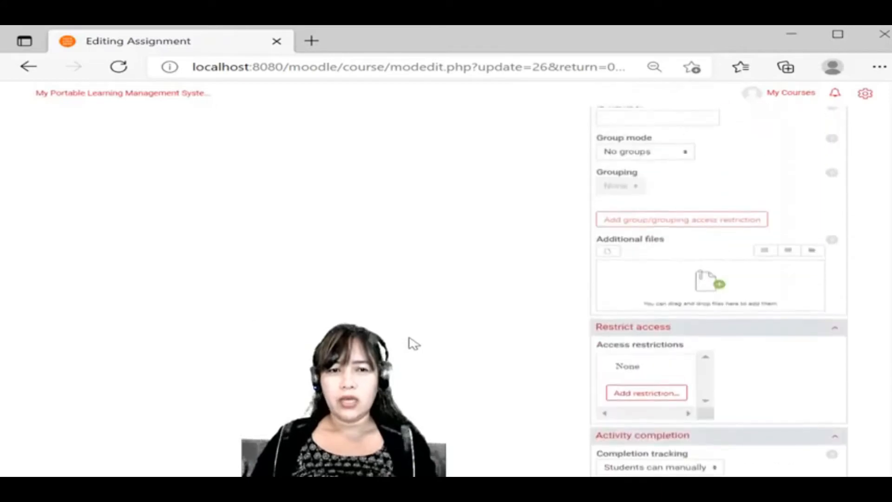
scroll(413, 344, up, 15)
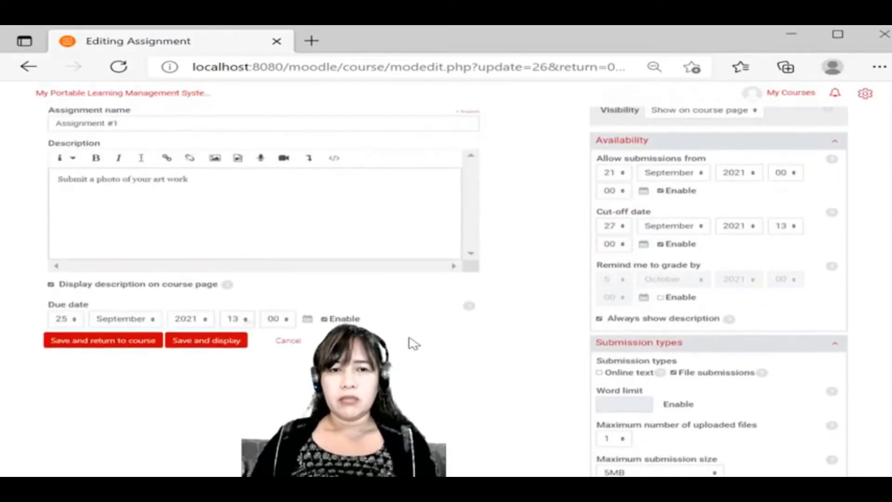
scroll(413, 344, up, 2)
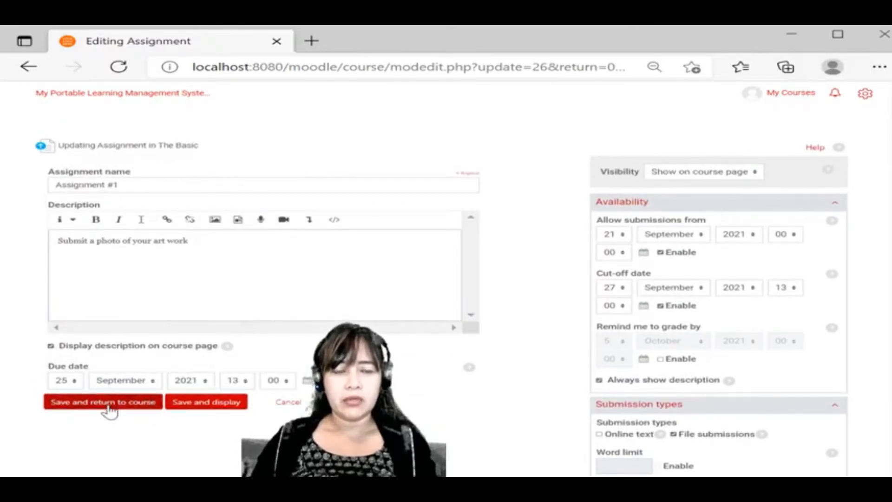
Step: Save and display Assignment #1, go back to its settings form, and save it again to return to the course
click(203, 408)
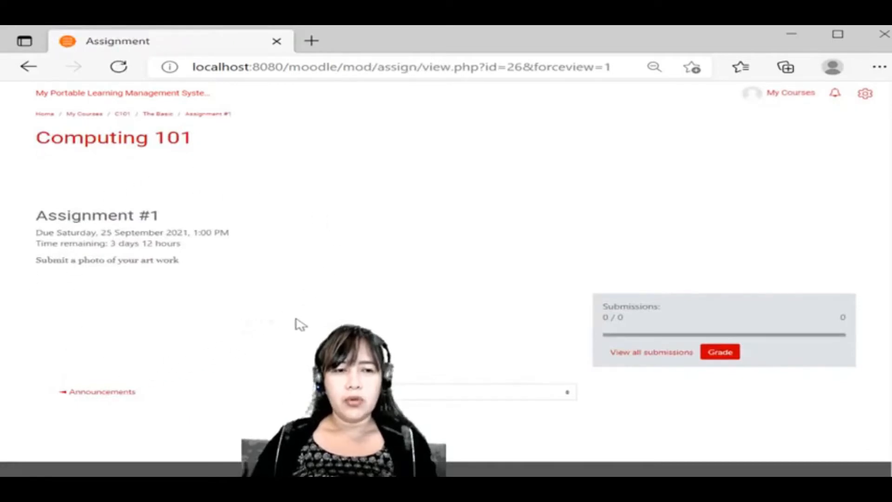
click(27, 67)
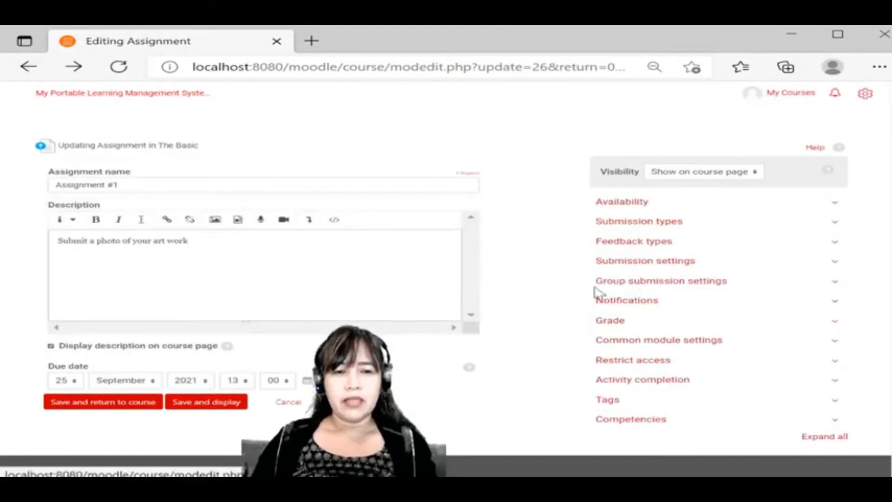
click(101, 403)
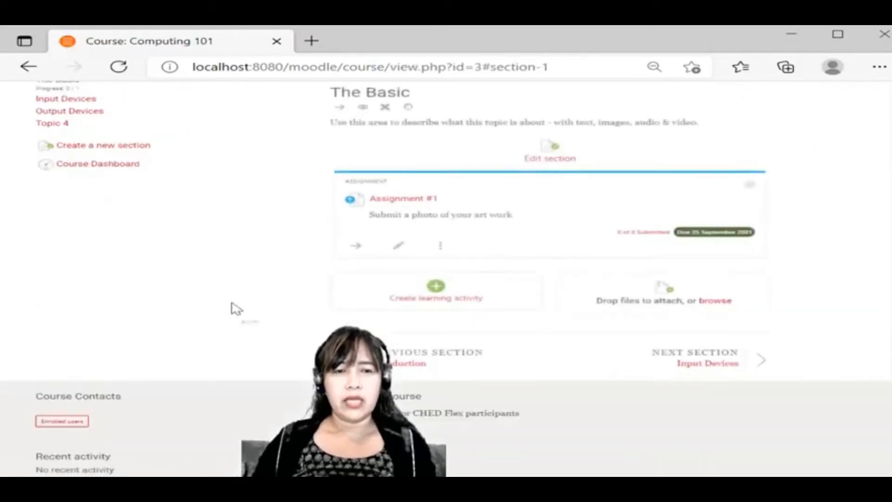
Step: Reopen Assignment #1 for editing and review its Submission types and Submission settings sections
scroll(233, 309, up, 3)
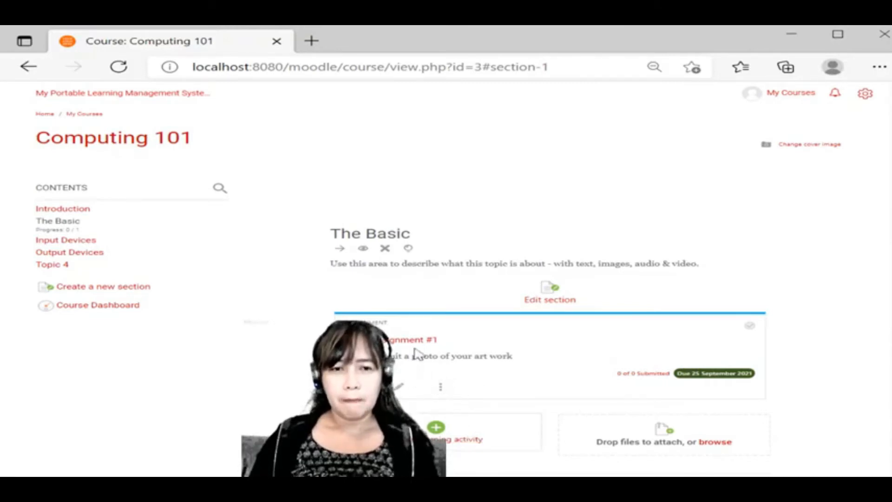
click(400, 388)
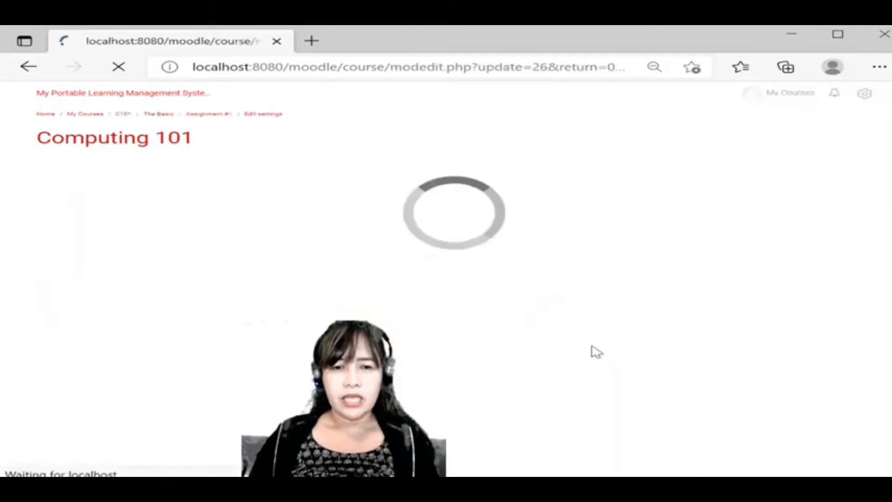
scroll(594, 350, down, 4)
scroll(633, 334, up, 3)
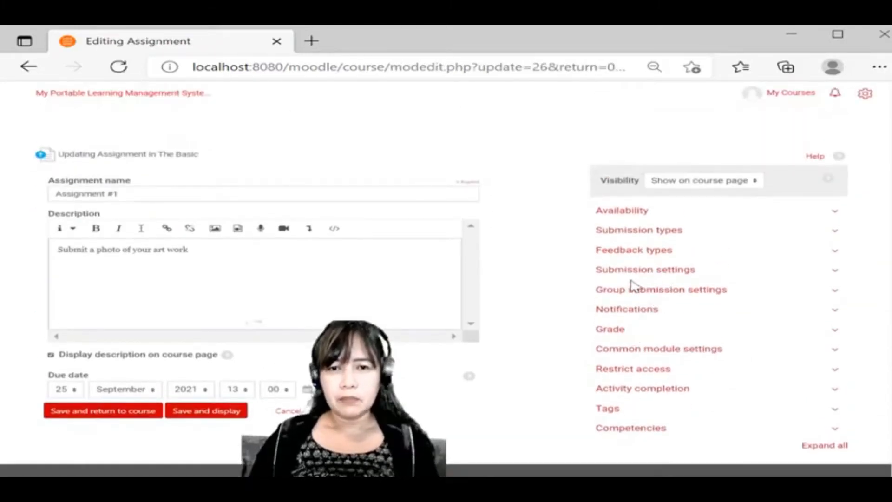
click(658, 230)
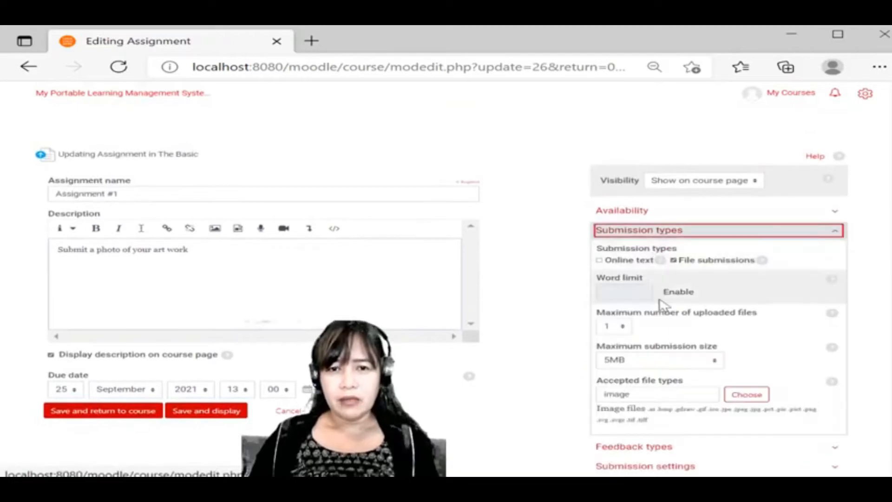
scroll(662, 307, down, 4)
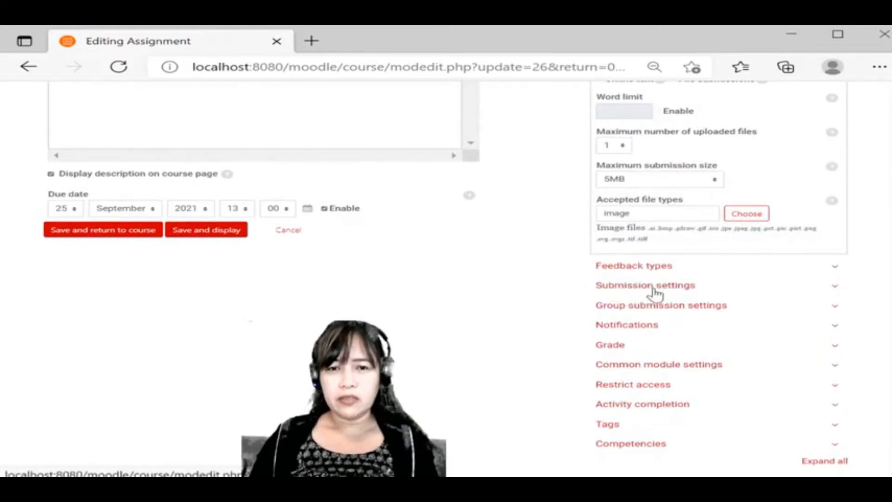
click(655, 288)
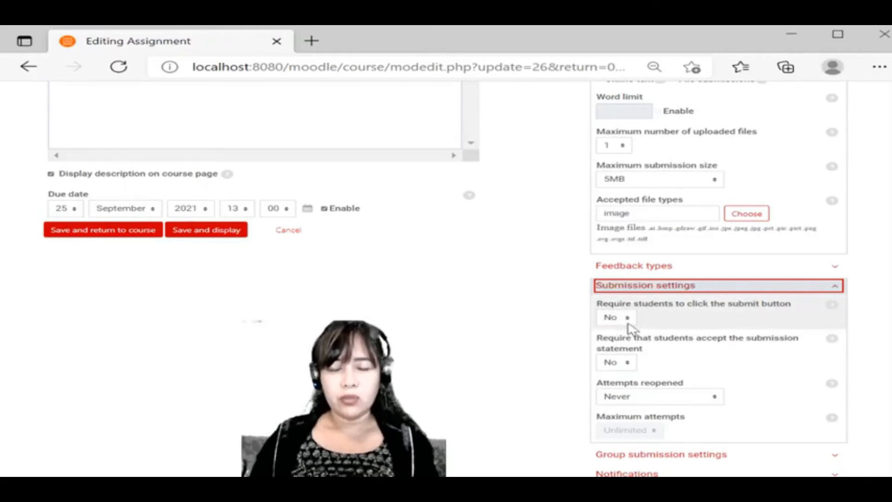
scroll(632, 325, up, 4)
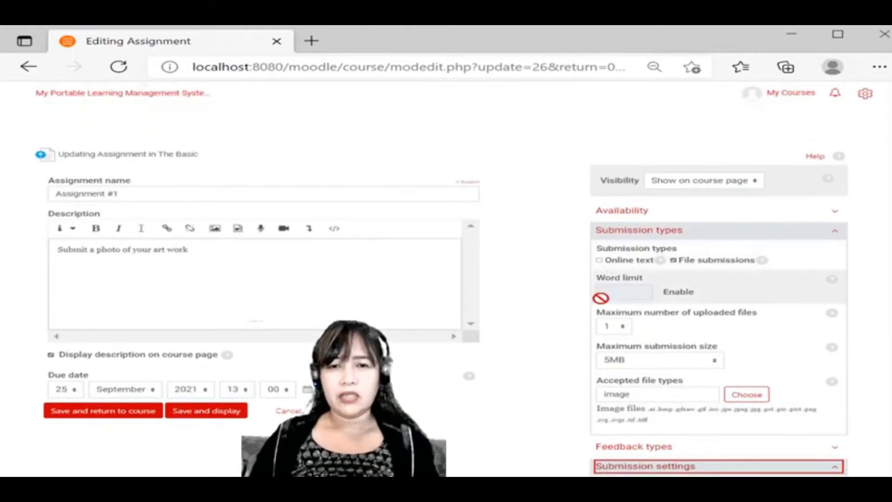
scroll(551, 342, down, 5)
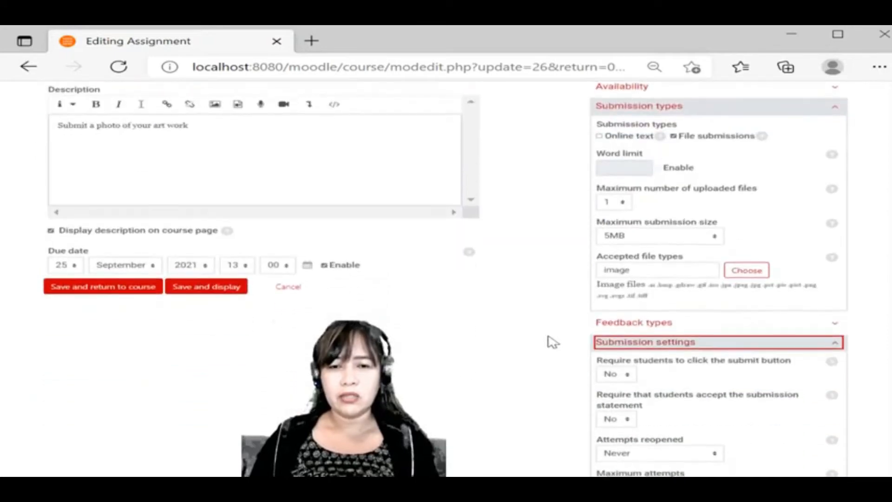
scroll(551, 342, down, 3)
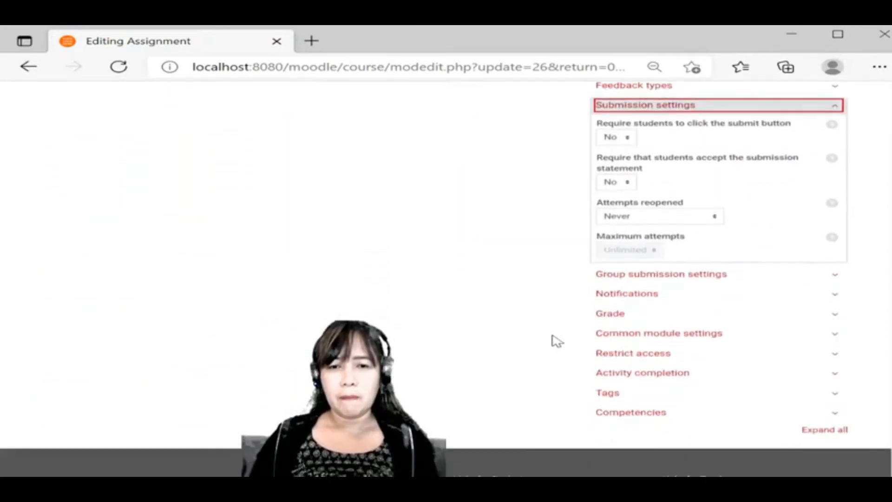
Step: Expand the Group submission settings and Activity completion sections and check their options against the submission settings
click(670, 278)
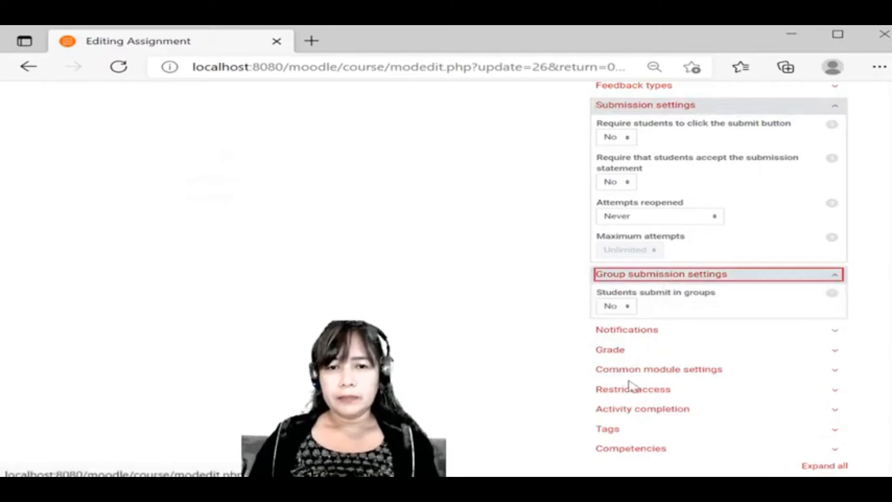
click(641, 413)
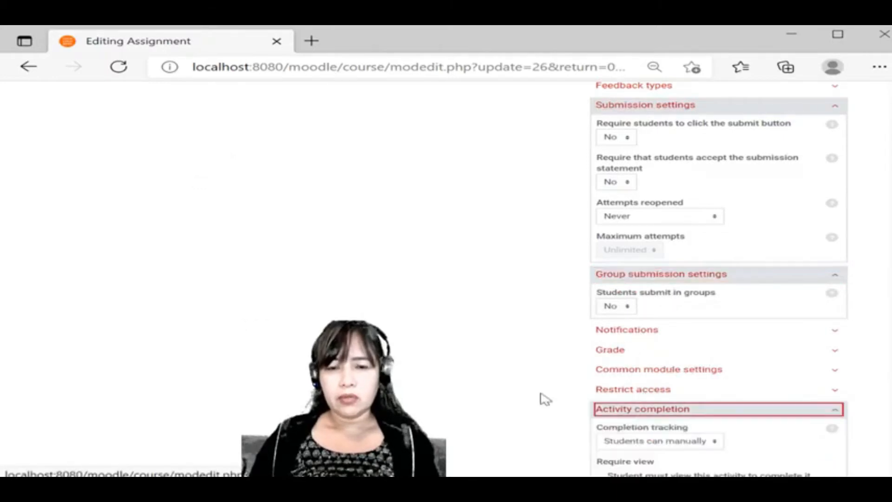
scroll(553, 372, down, 4)
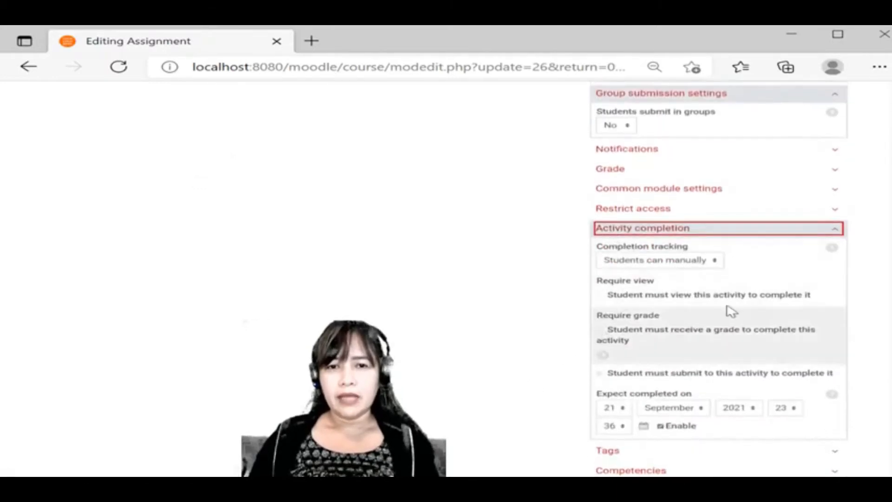
scroll(676, 370, down, 3)
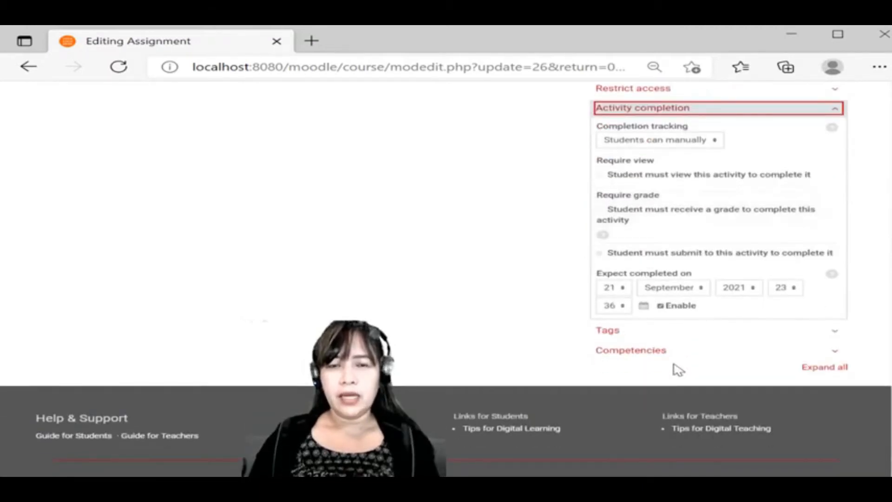
scroll(678, 370, up, 4)
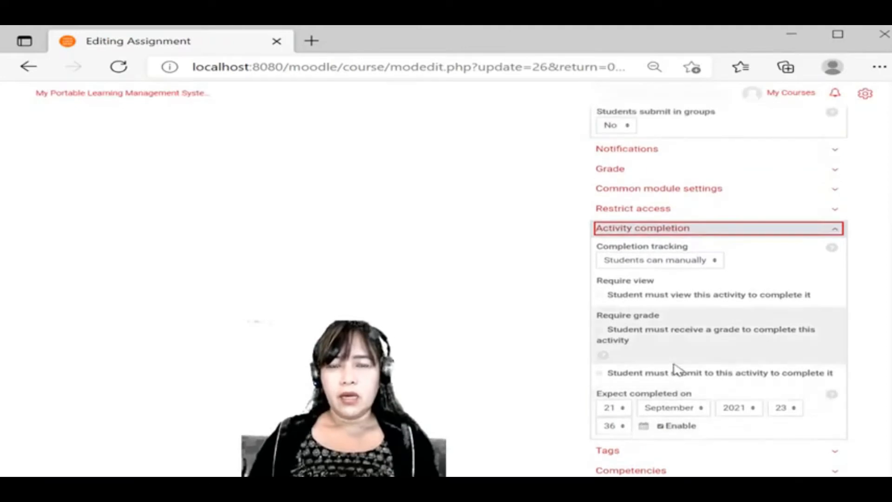
scroll(678, 370, up, 1)
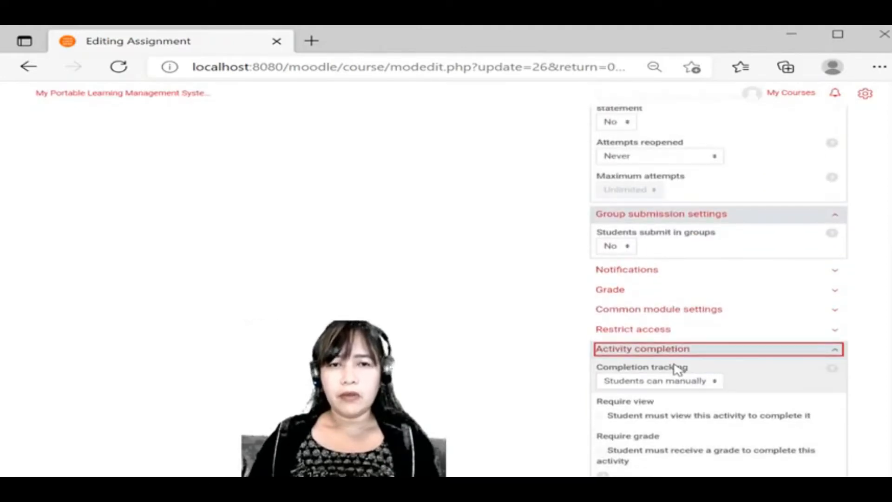
scroll(678, 369, up, 6)
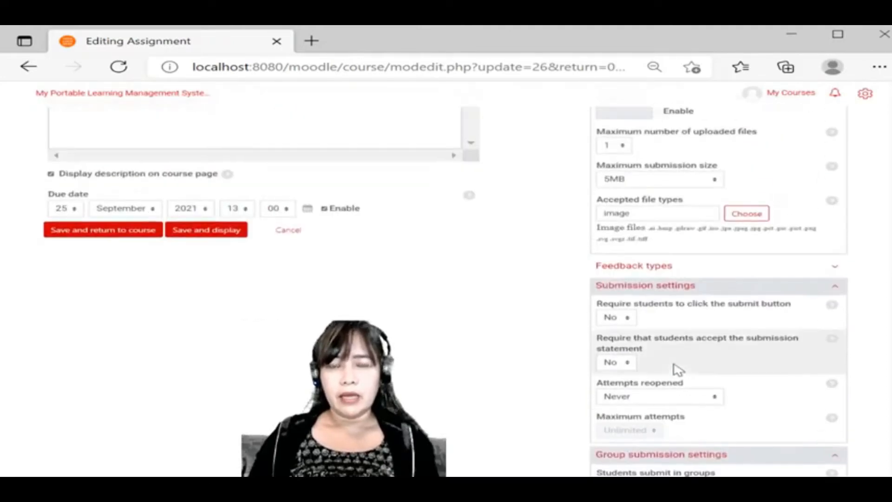
scroll(677, 370, up, 1)
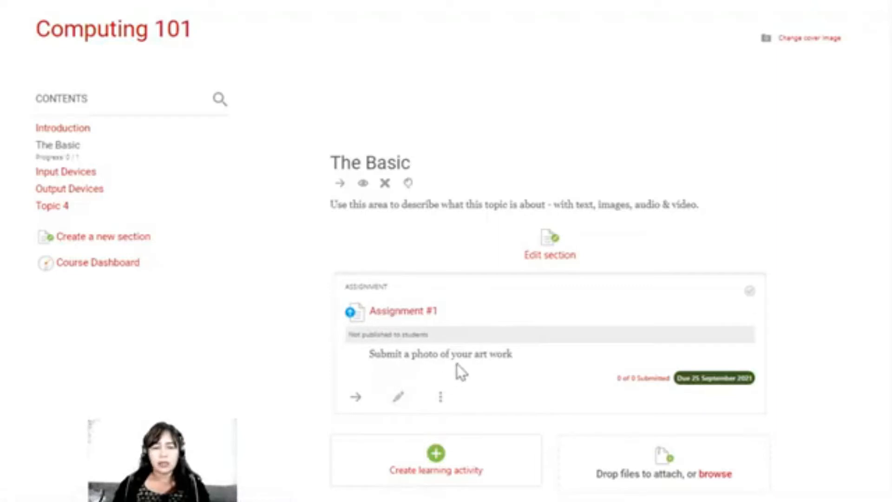
Step: Make Assignment #1 visible to students from its options on the course page
click(440, 397)
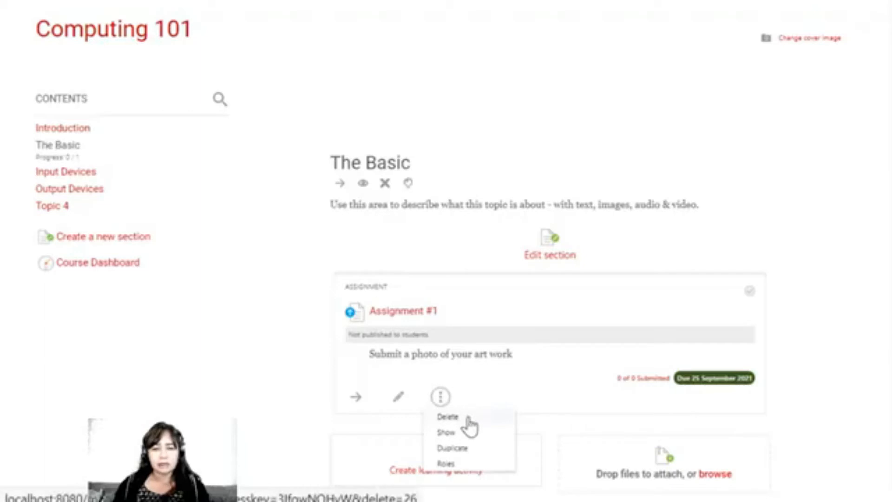
click(446, 433)
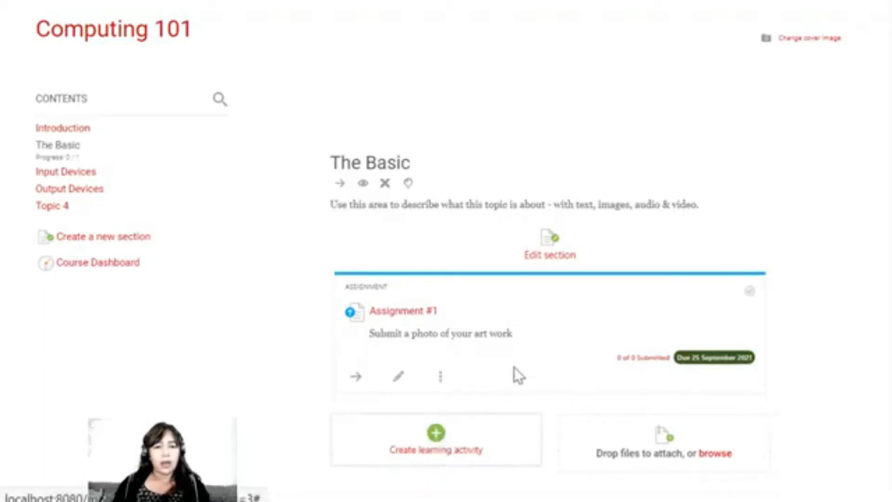
Step: Try the Hide from students visibility option in Assignment #1's settings form, and leave the form without saving
click(399, 375)
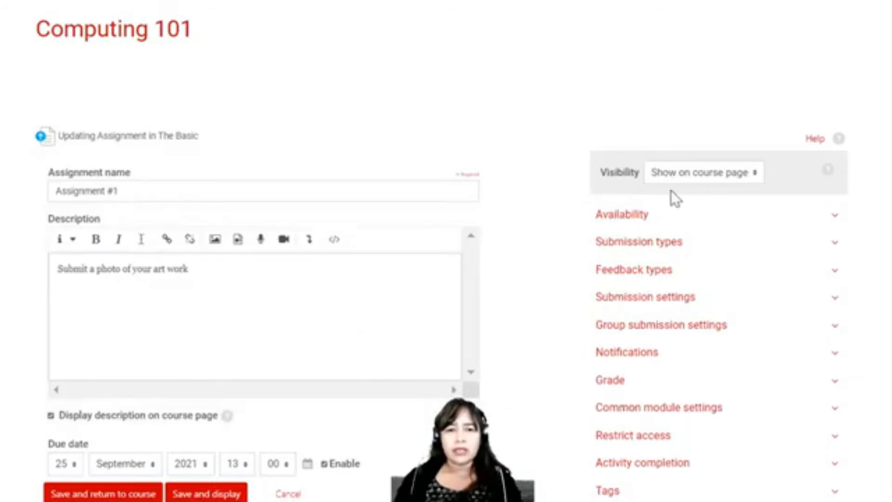
click(684, 174)
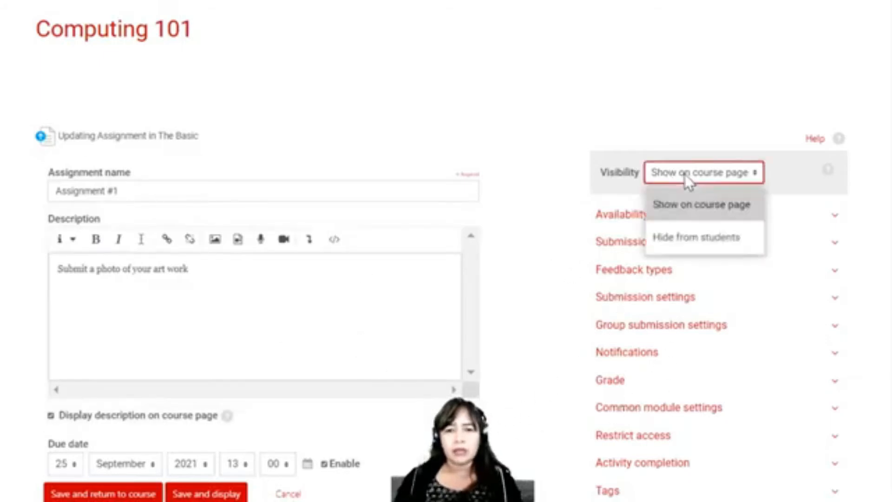
click(685, 230)
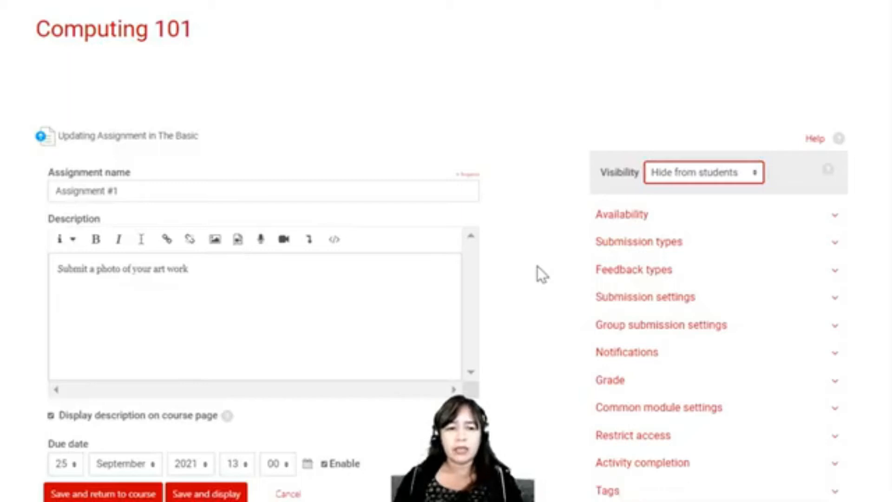
click(670, 181)
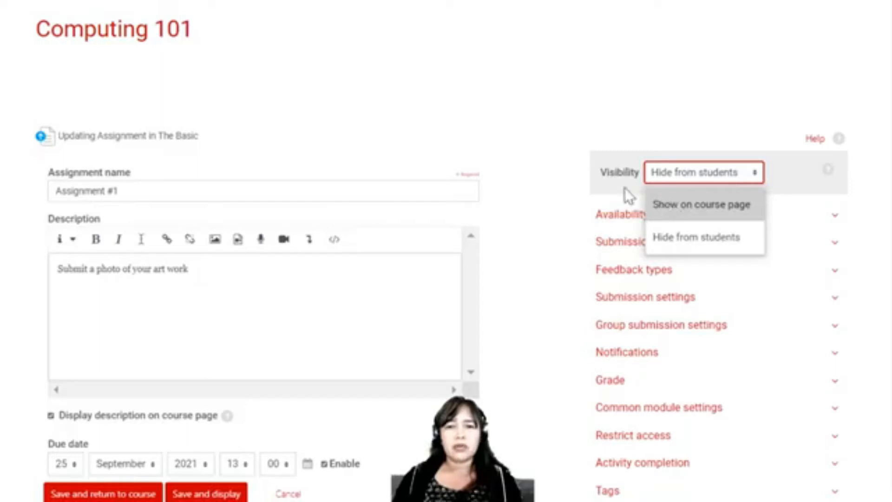
click(544, 137)
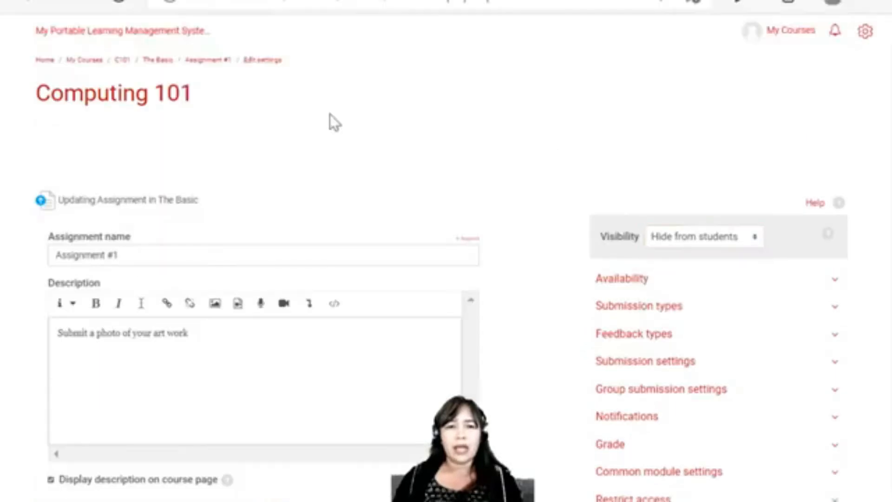
click(32, 3)
click(625, 109)
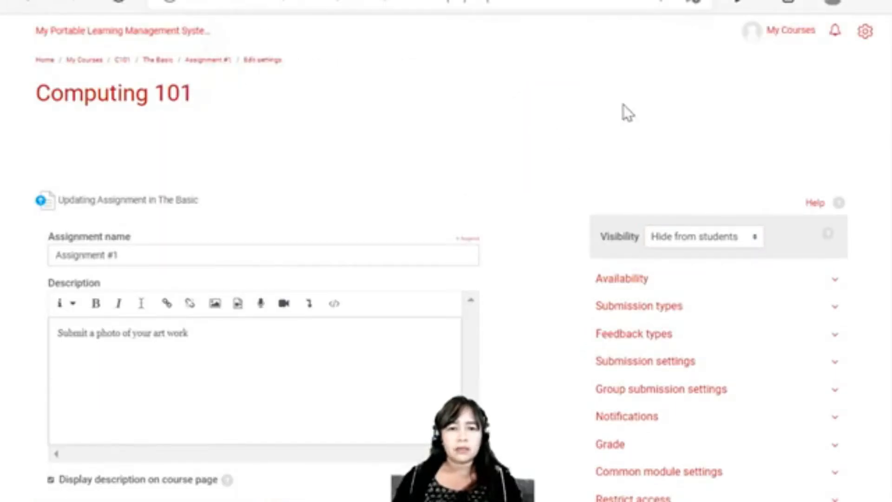
scroll(244, 490, down, 3)
click(288, 437)
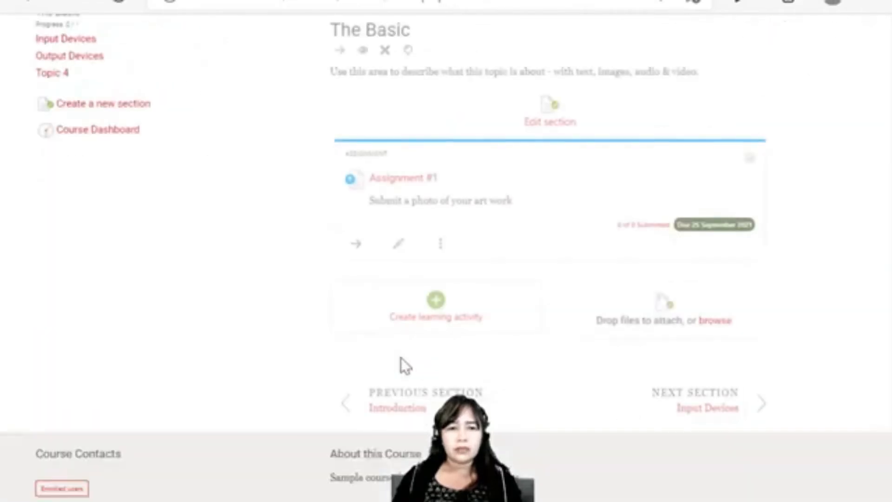
Step: Duplicate Assignment #1 in The Basic section and rename the copy Assignment #2
click(440, 245)
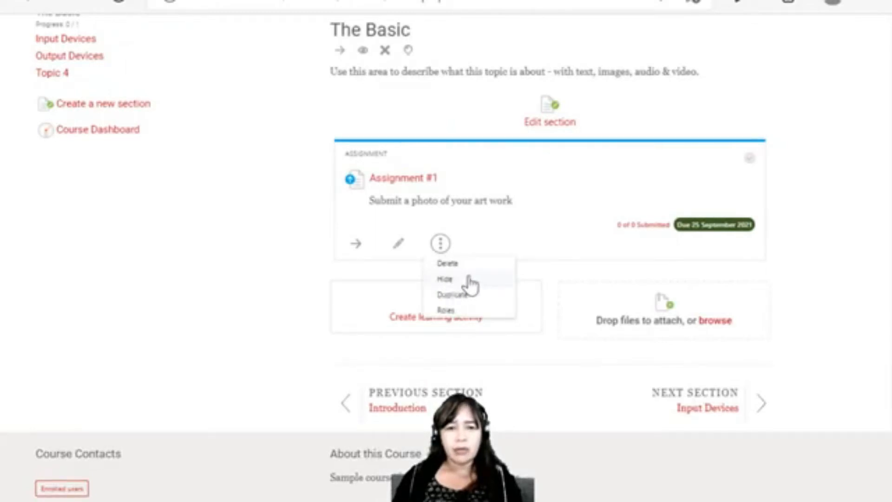
click(459, 298)
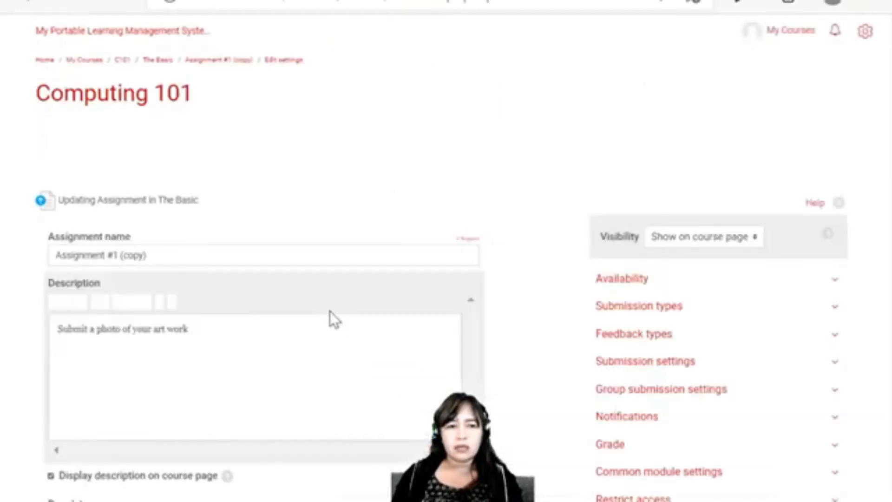
click(209, 235)
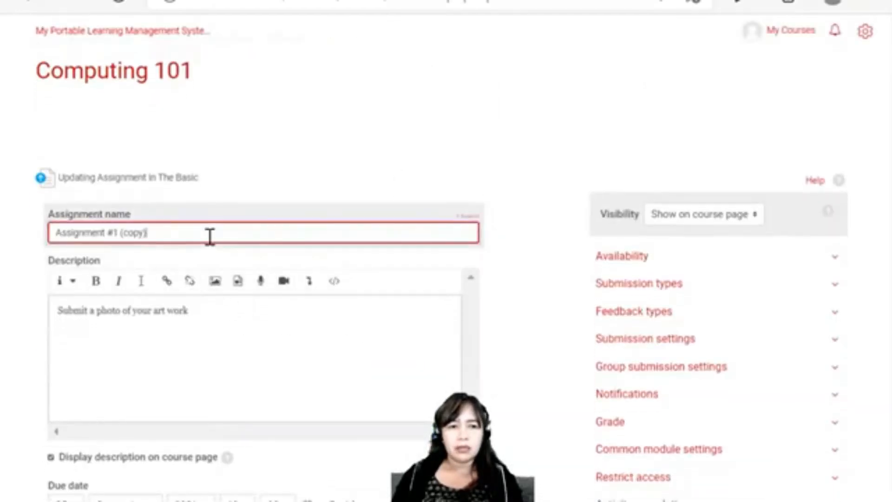
key(BackSpace)
key(BackSpace)
key(BackSpace)
key(BackSpace)
key(BackSpace)
key(BackSpace)
key(BackSpace)
key(BackSpace)
key(BackSpace)
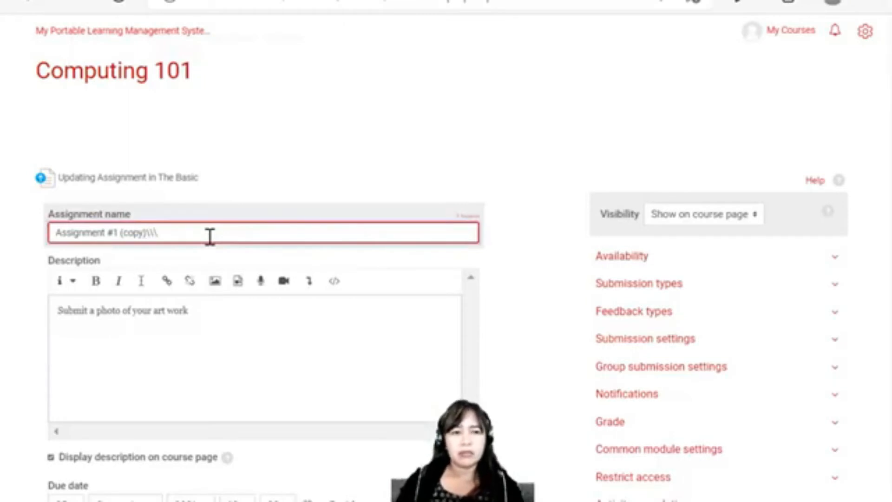
text(2)
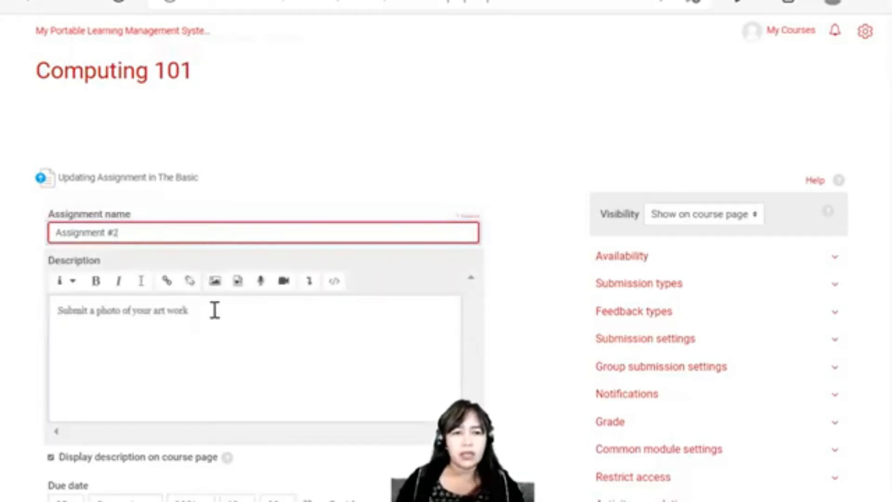
Step: Replace the description of Assignment #2 with "Define art in your own words"
drag(213, 309, 55, 312)
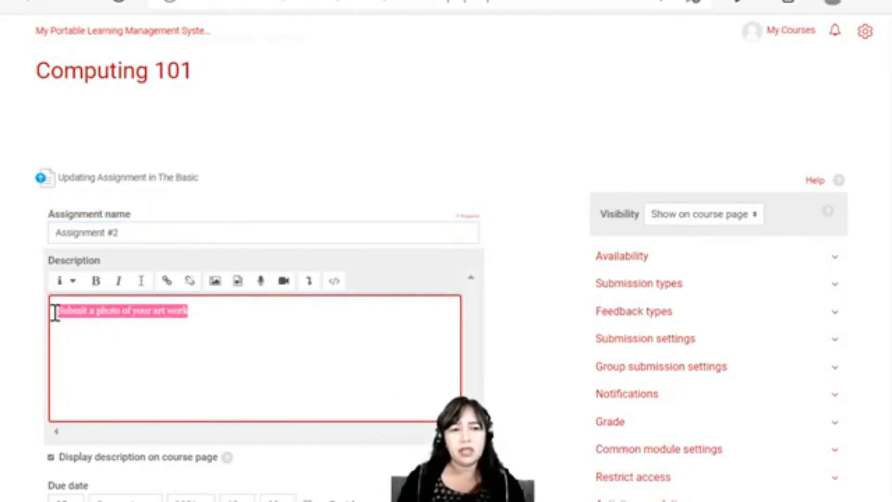
text(Defi)
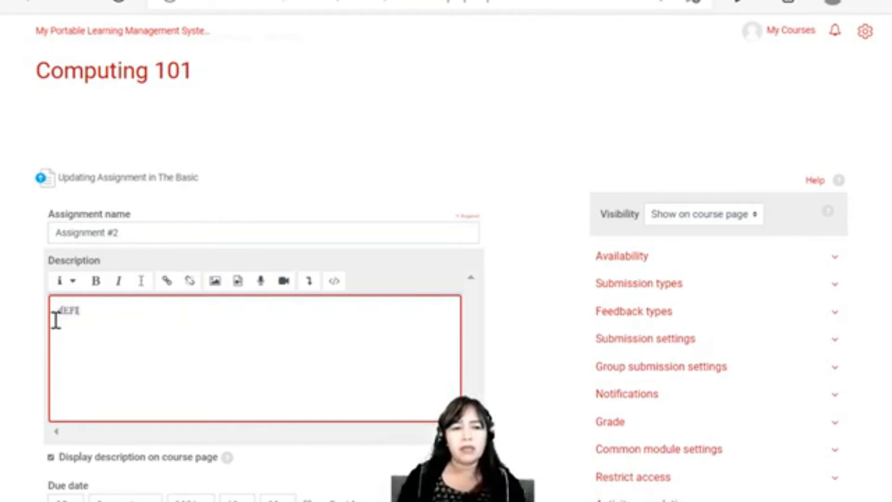
key(BackSpace)
key(BackSpace)
key(BackSpace)
text(Defin)
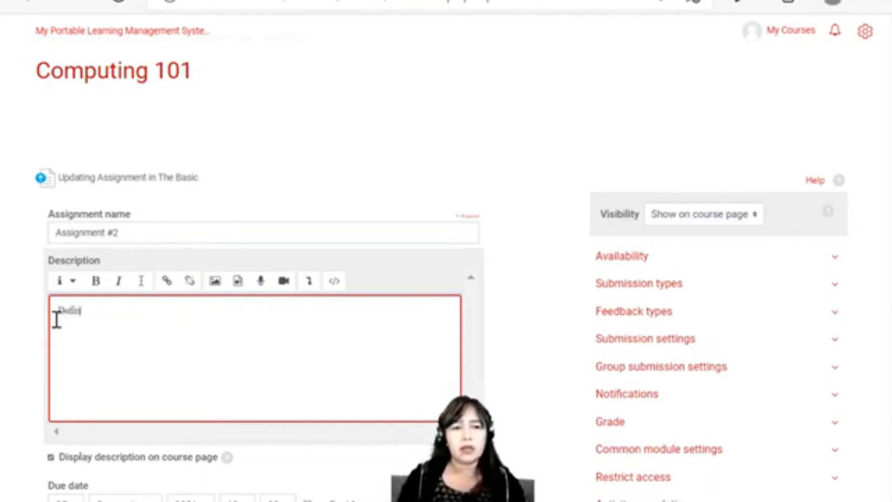
text(e art in your o)
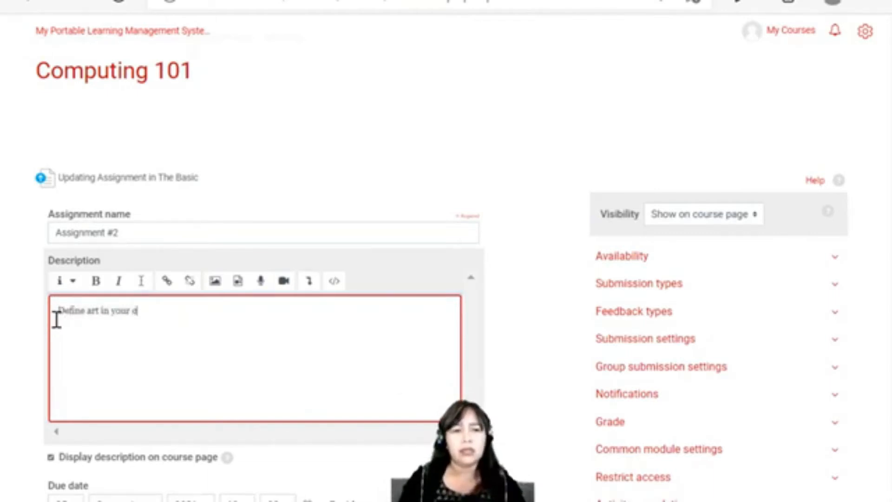
text(wn words)
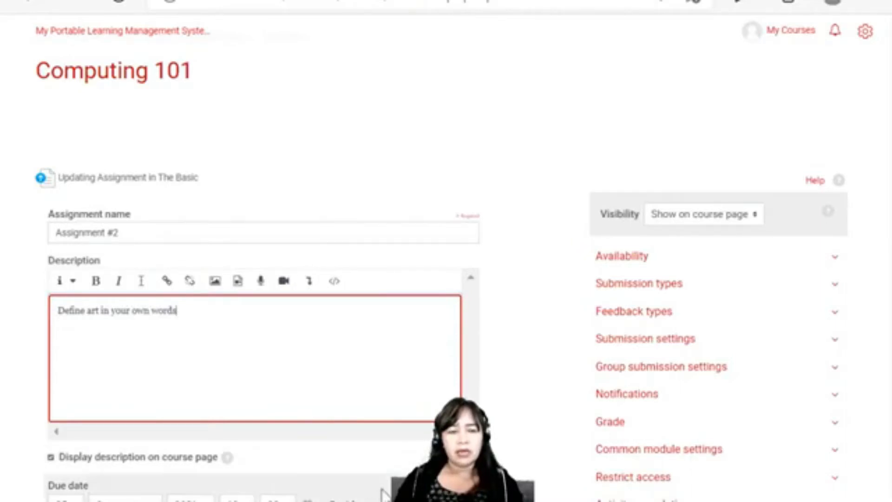
Step: Expand the Availability and Submission types sections, and switch the submission type from File submissions to Online text
click(651, 284)
click(642, 259)
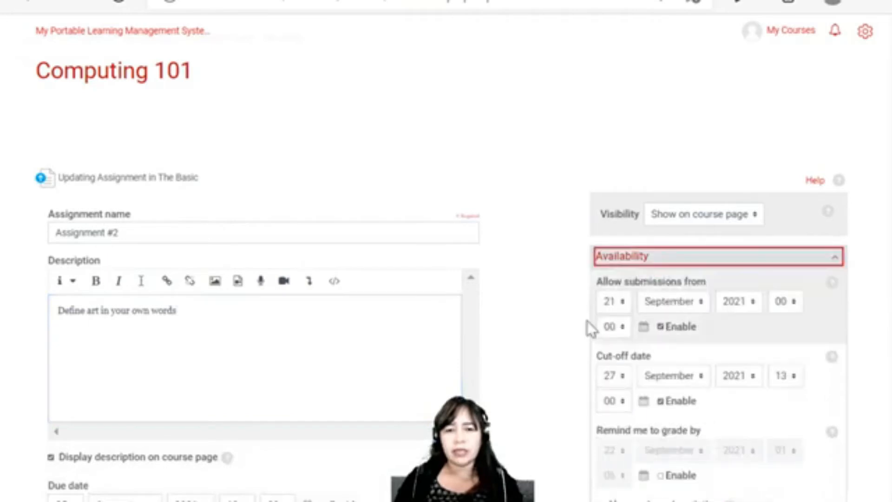
scroll(583, 323, down, 3)
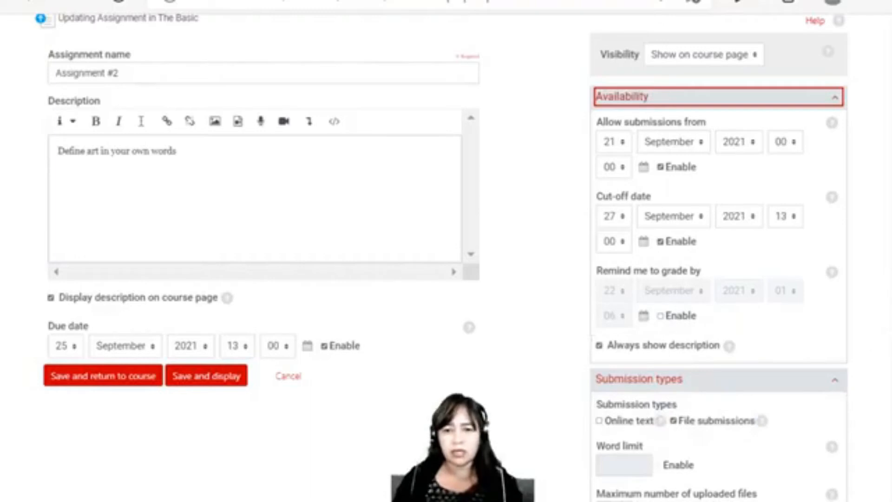
scroll(446, 251, down, 2)
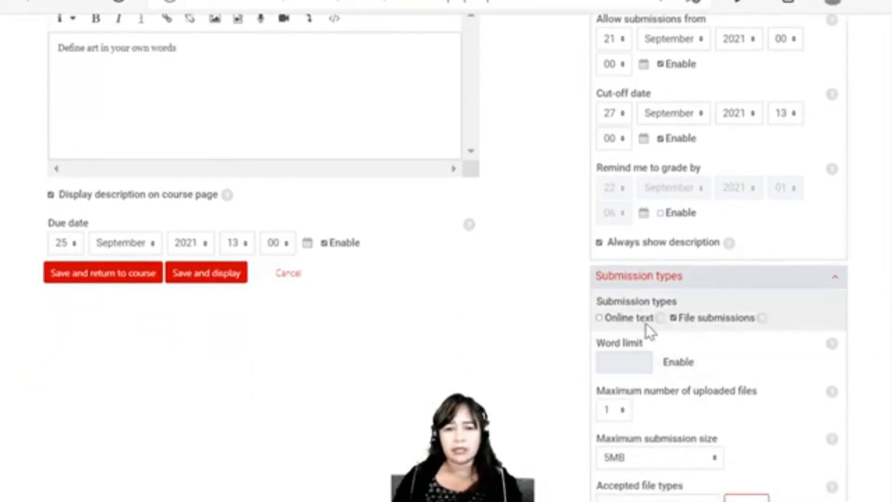
click(634, 320)
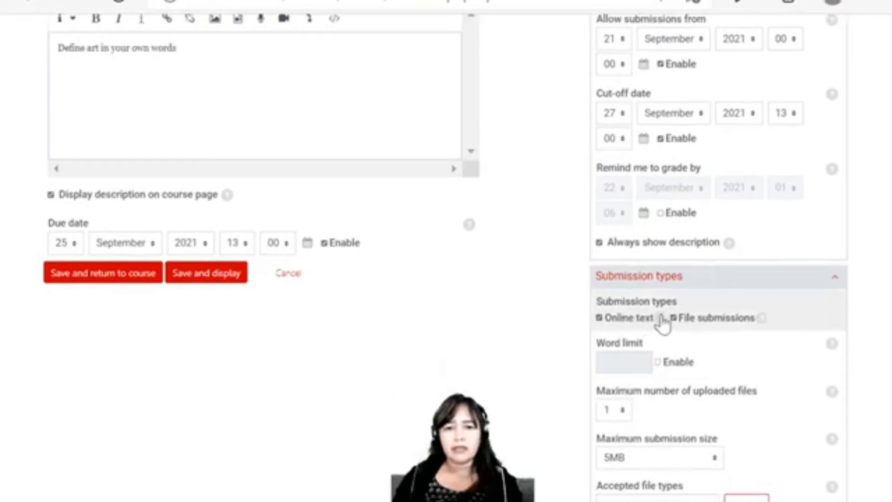
click(693, 316)
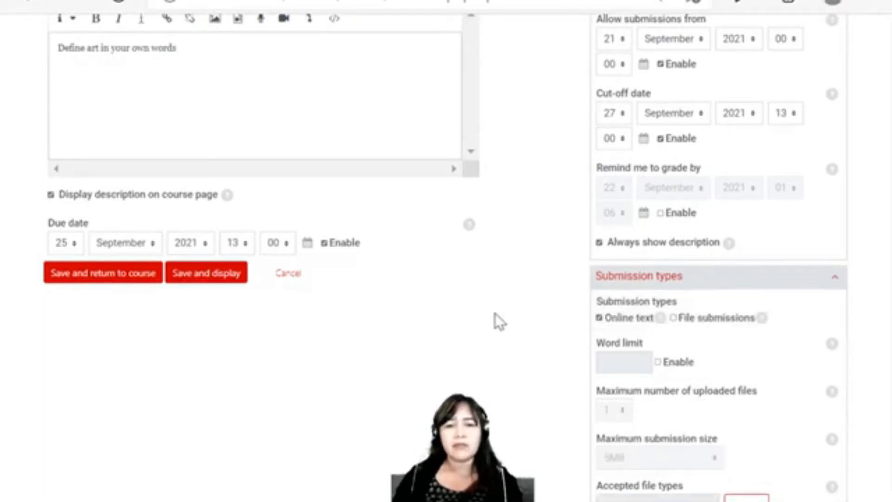
Step: Enable the word limit for online text submissions and set it to 100
scroll(495, 313, up, 1)
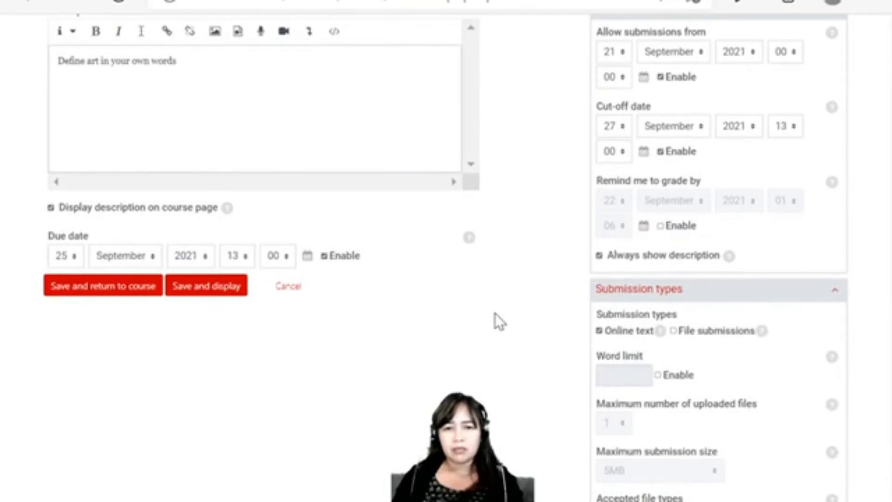
scroll(495, 313, up, 1)
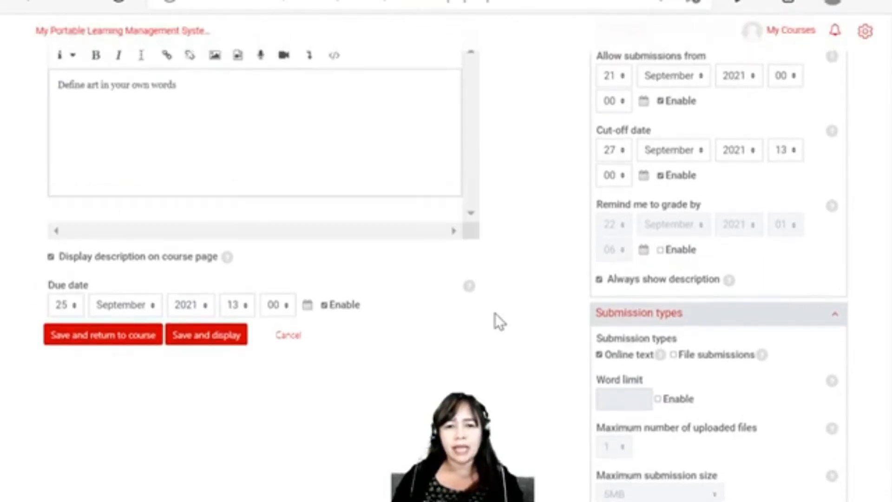
scroll(494, 313, up, 1)
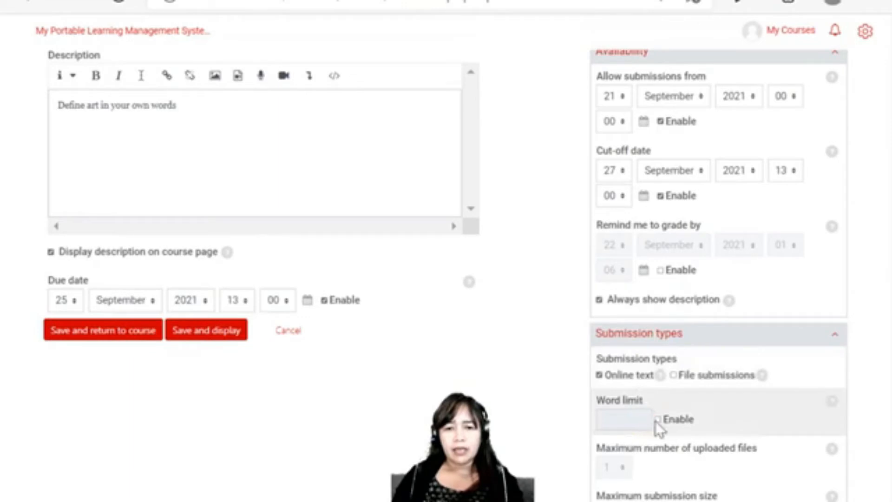
click(672, 422)
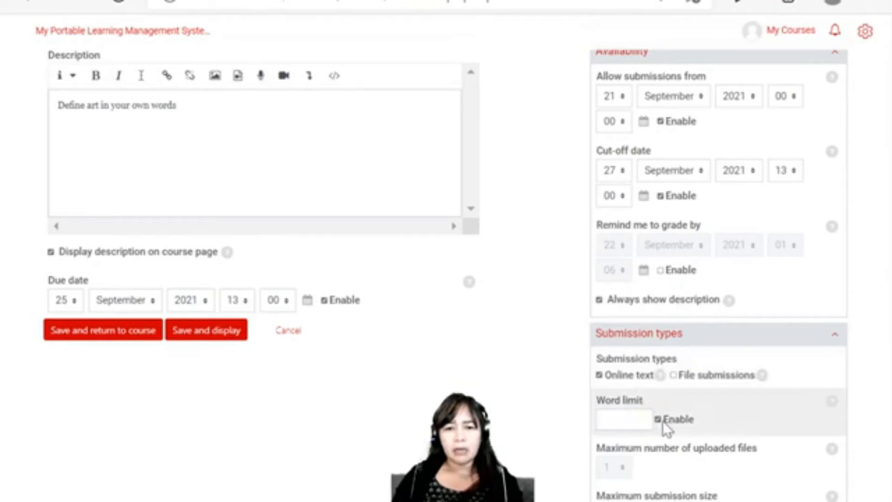
click(634, 420)
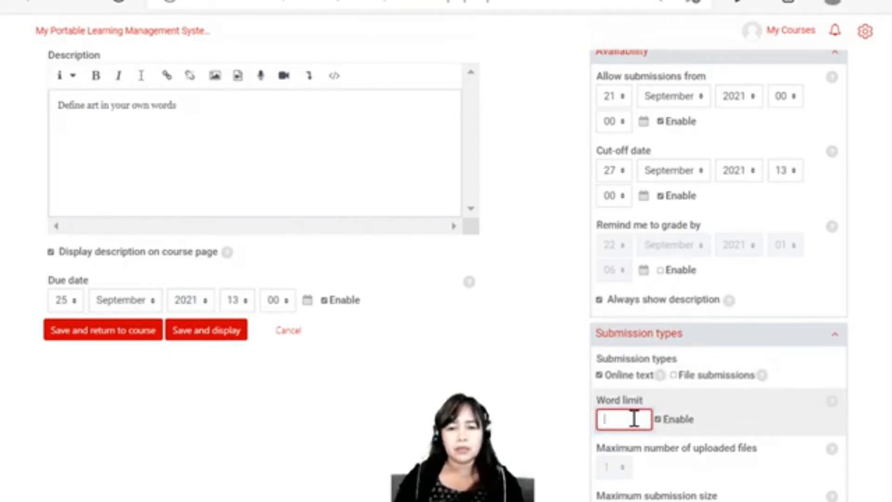
text(00)
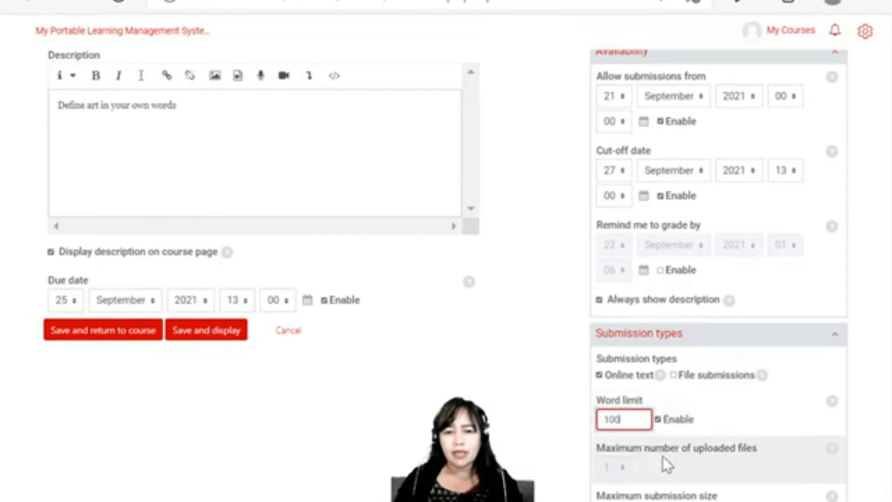
Step: Review the submission type settings of Assignment #2, and save the assignment, returning to the course page
scroll(661, 450, down, 1)
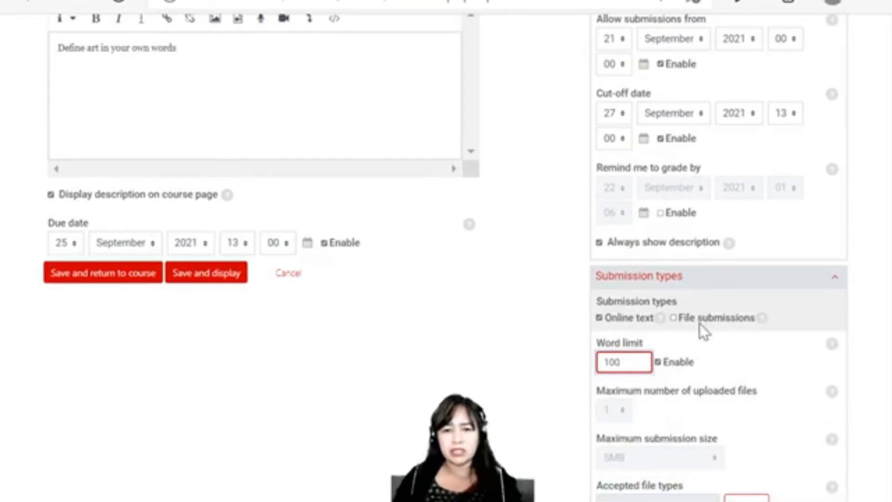
scroll(697, 426, down, 1)
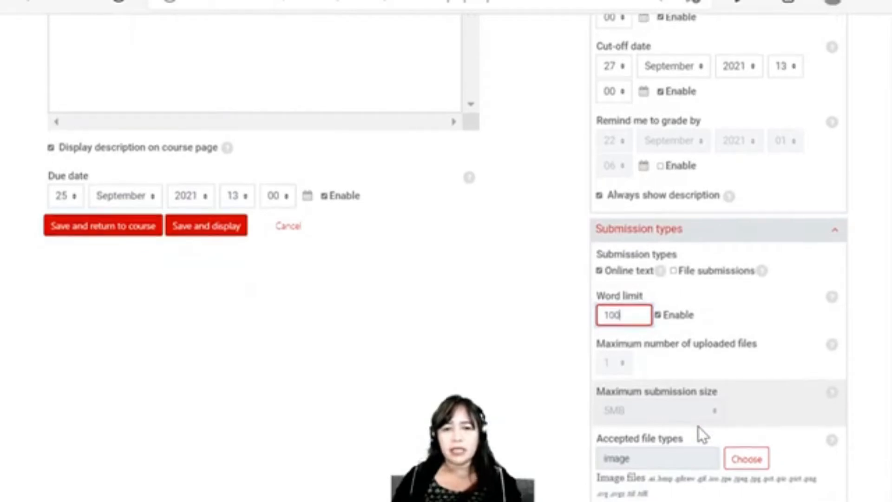
scroll(697, 426, up, 1)
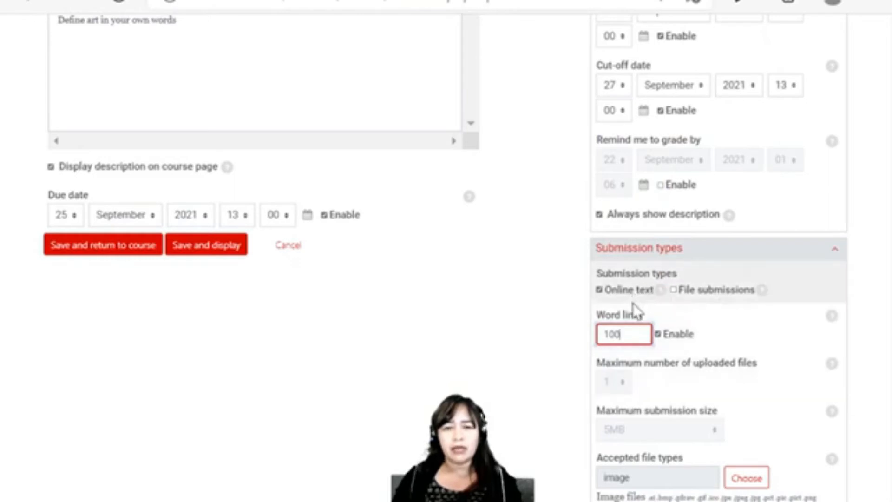
scroll(629, 360, down, 3)
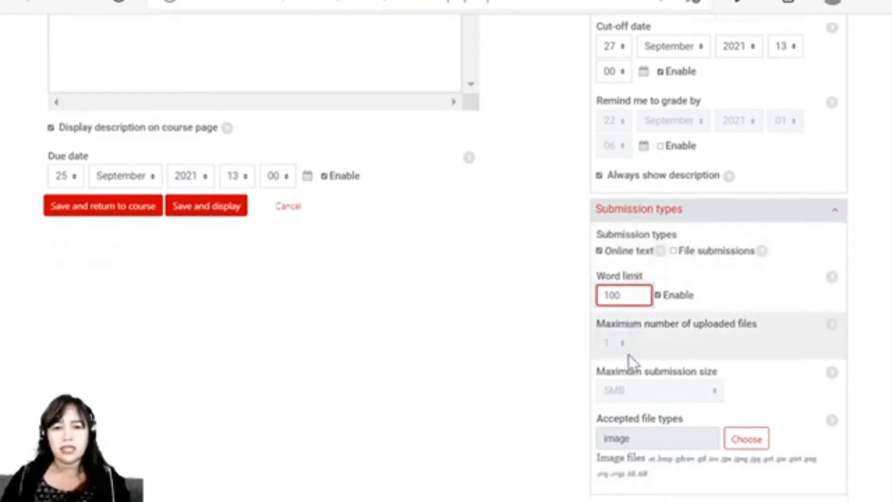
scroll(629, 361, up, 2)
scroll(632, 362, up, 2)
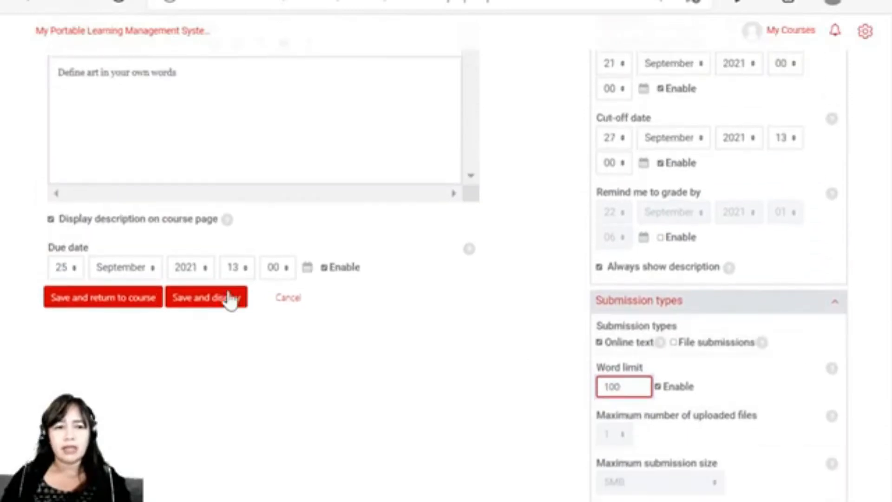
click(129, 303)
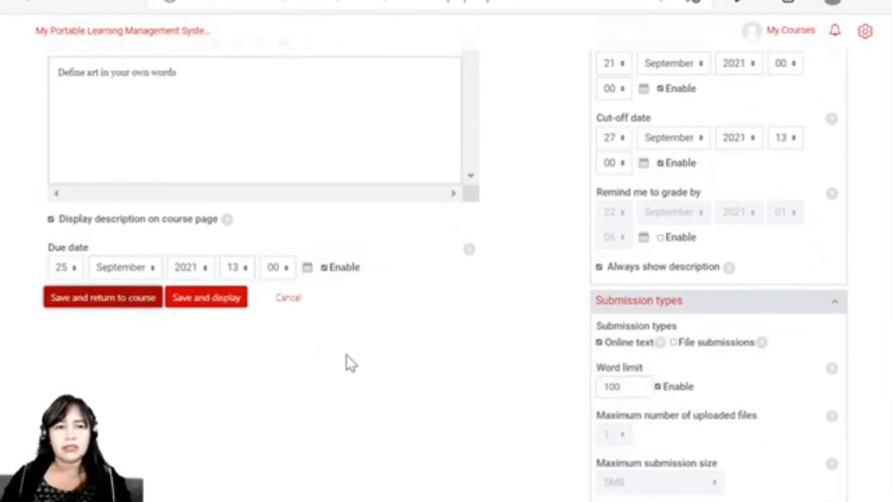
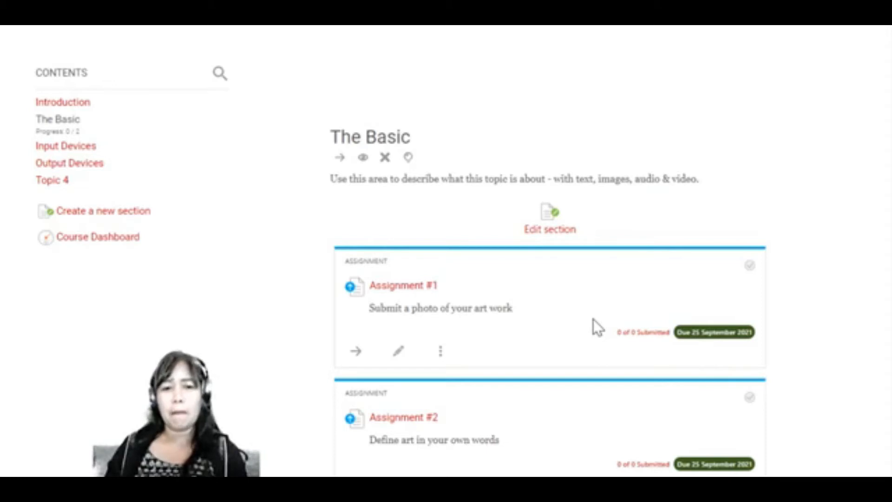
Step: Open the question bank of the Computing 101 course from the course administration options
scroll(593, 318, down, 2)
scroll(615, 299, up, 2)
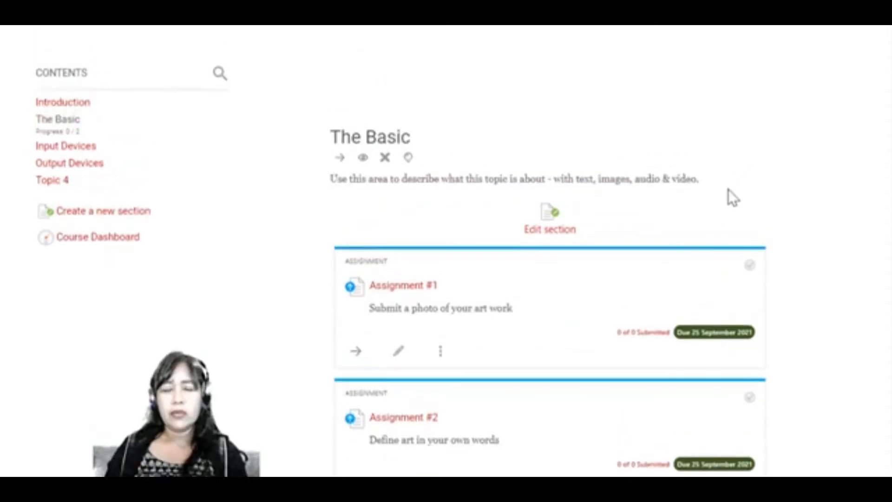
scroll(550, 251, up, 1)
click(873, 27)
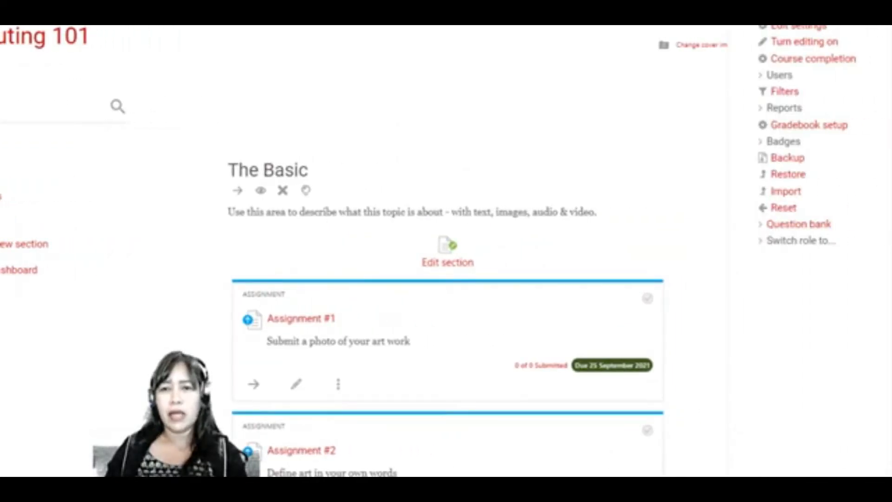
click(769, 230)
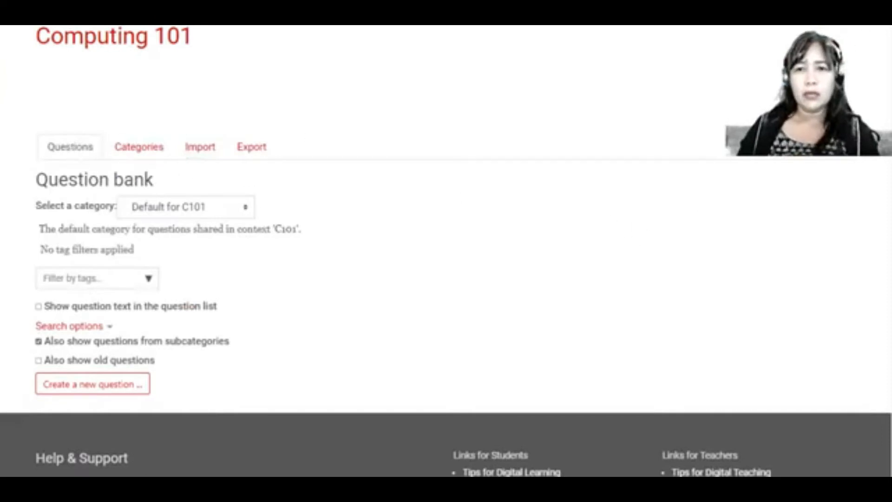
Step: View the Question bank entries in the course administration options and open its Questions page
click(870, 28)
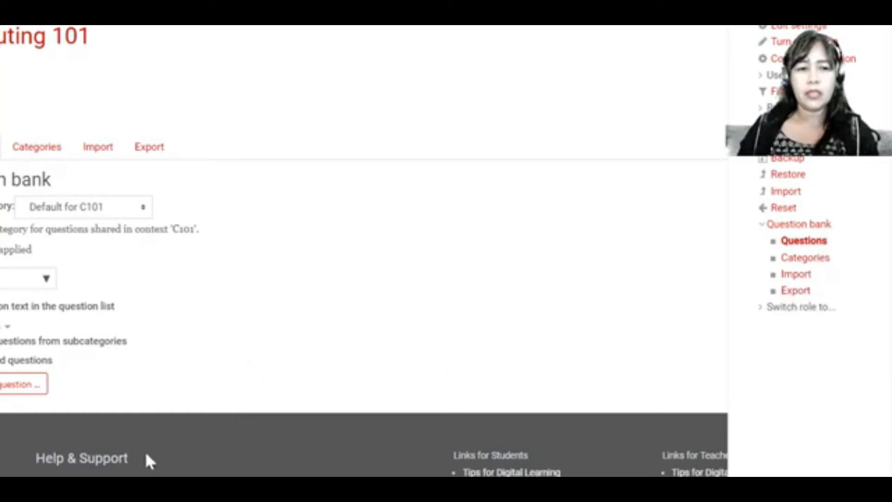
drag(170, 412, 220, 390)
key(super)
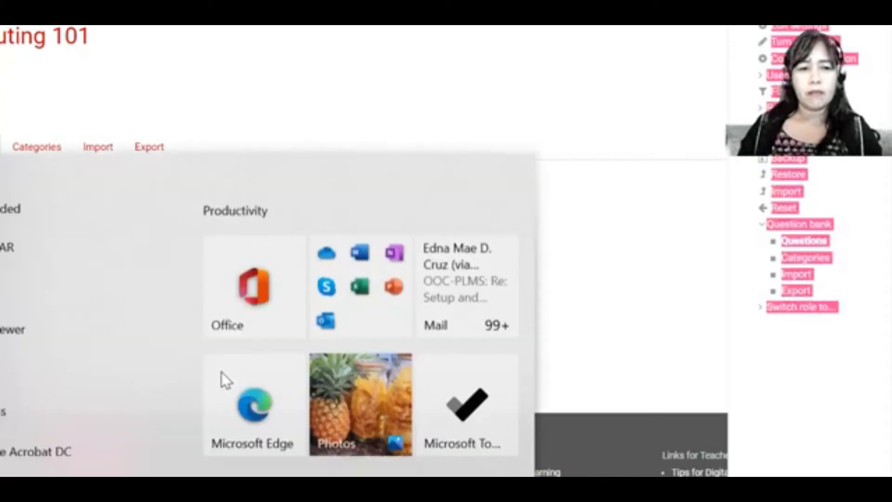
click(576, 219)
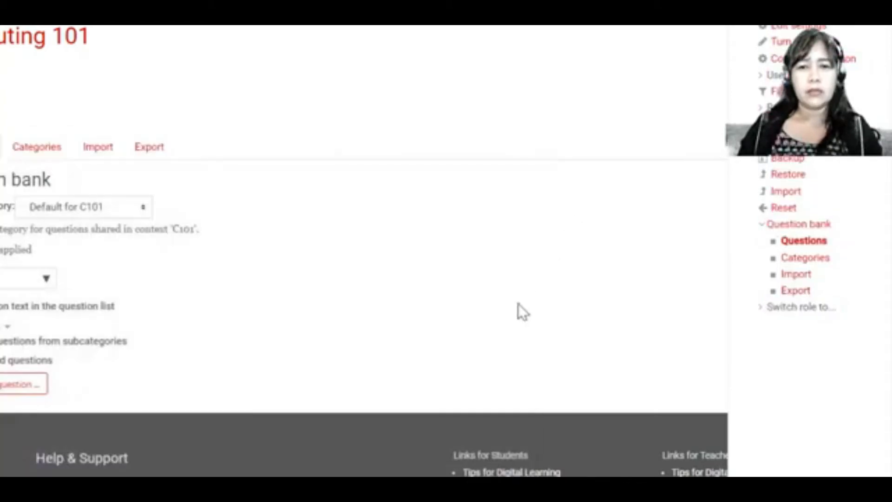
click(807, 247)
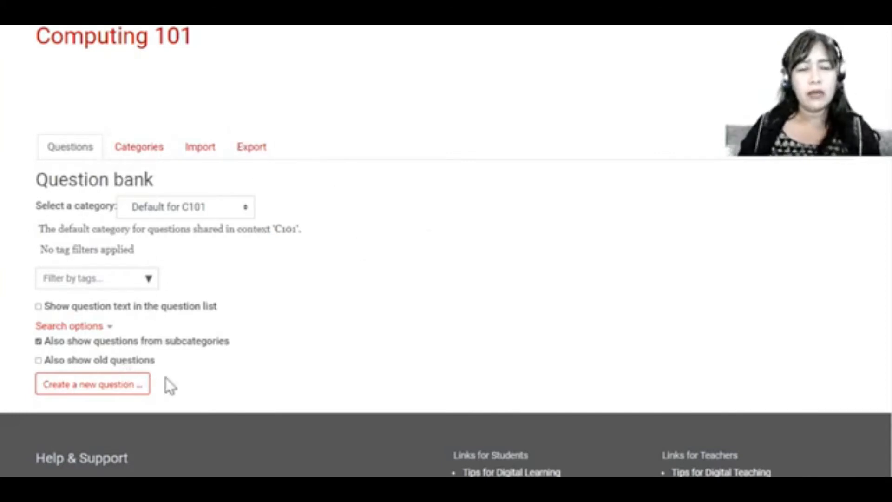
Step: Open the question bank's categories and add a category named "Input devices" under the parent category Default for C101
click(144, 161)
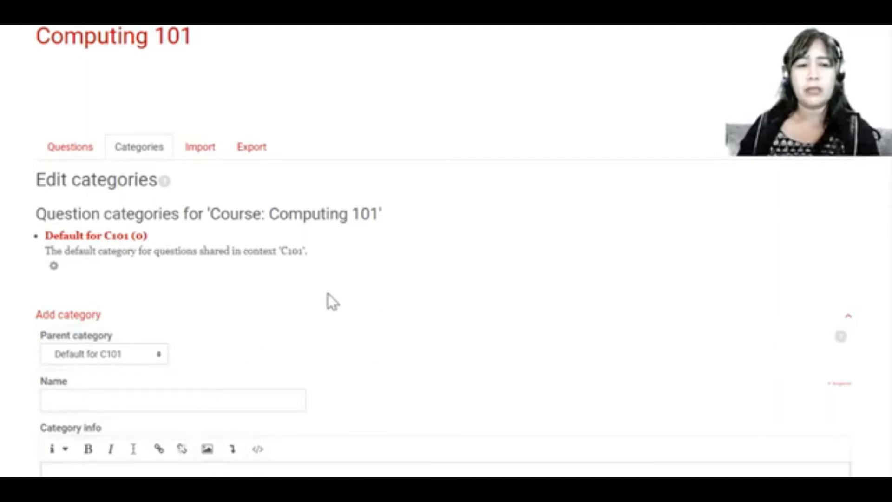
scroll(328, 294, down, 2)
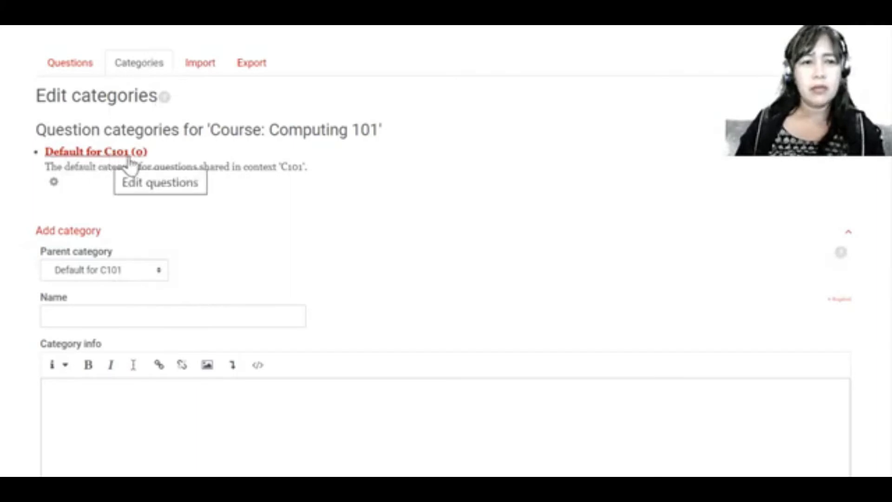
scroll(162, 209, up, 2)
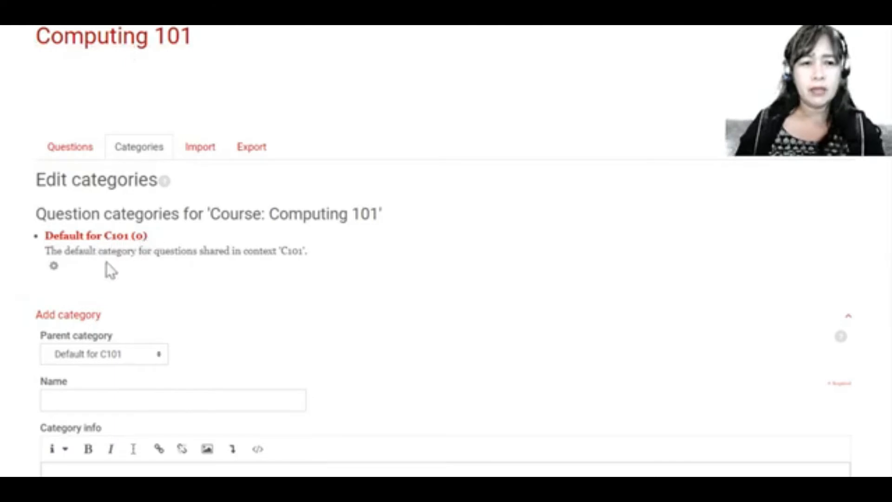
scroll(124, 269, down, 2)
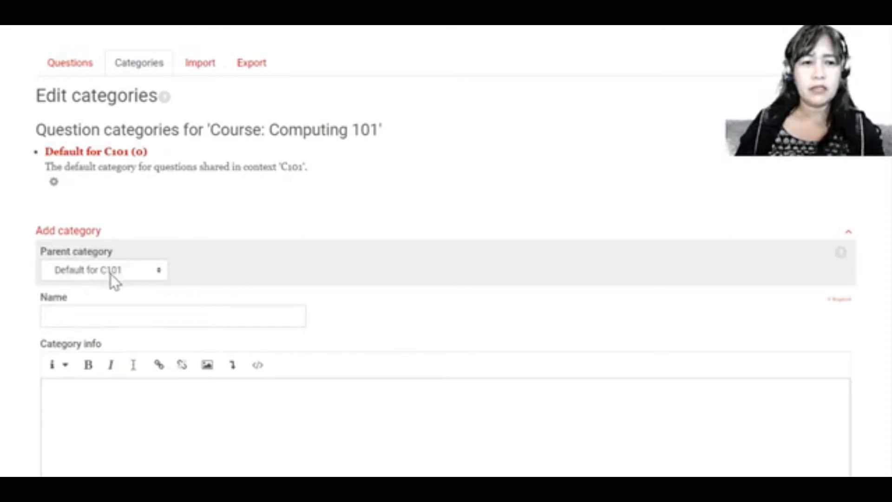
scroll(125, 279, down, 2)
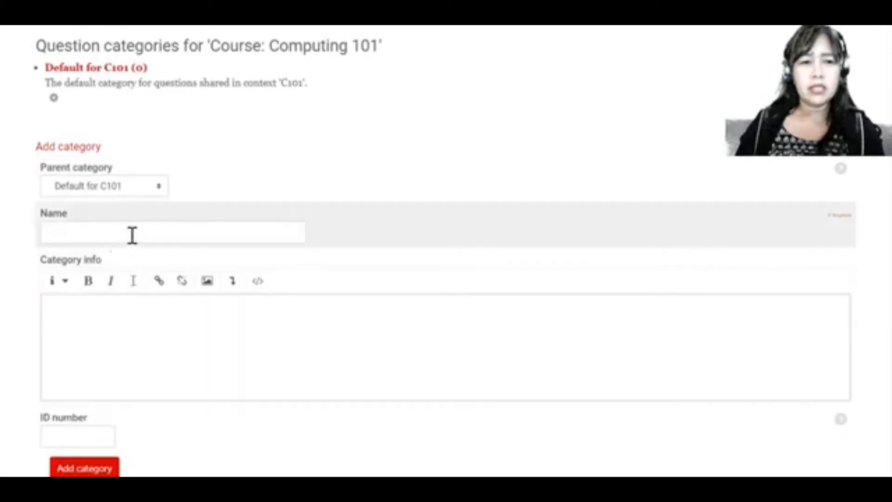
click(132, 235)
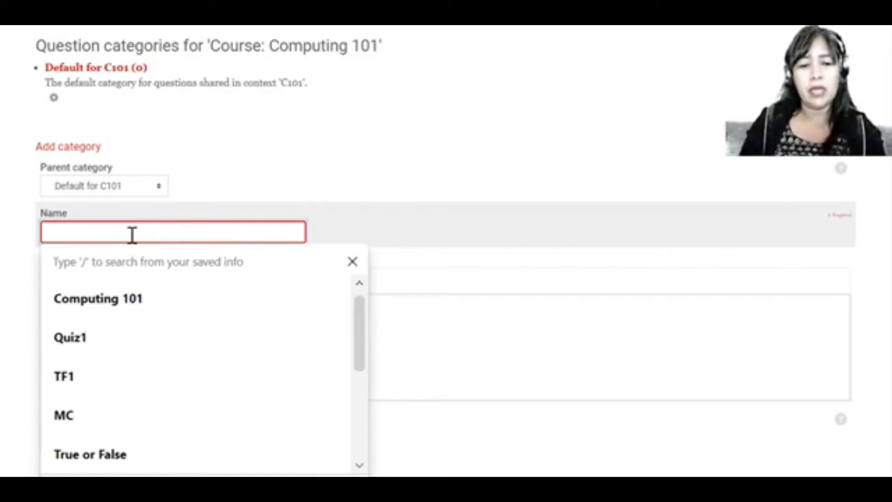
text(Input)
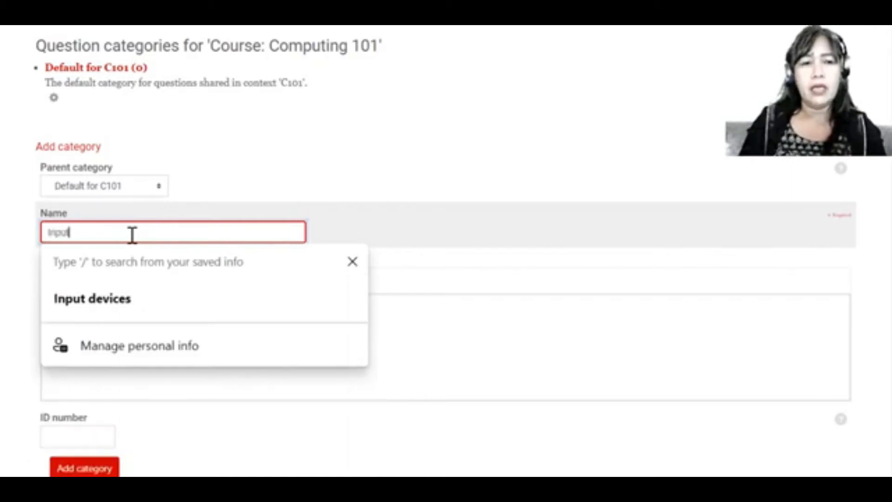
text( devices)
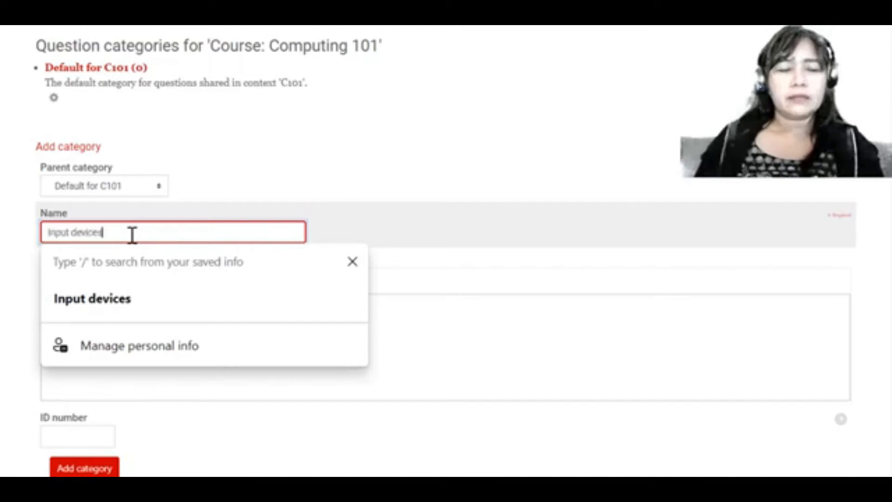
click(210, 177)
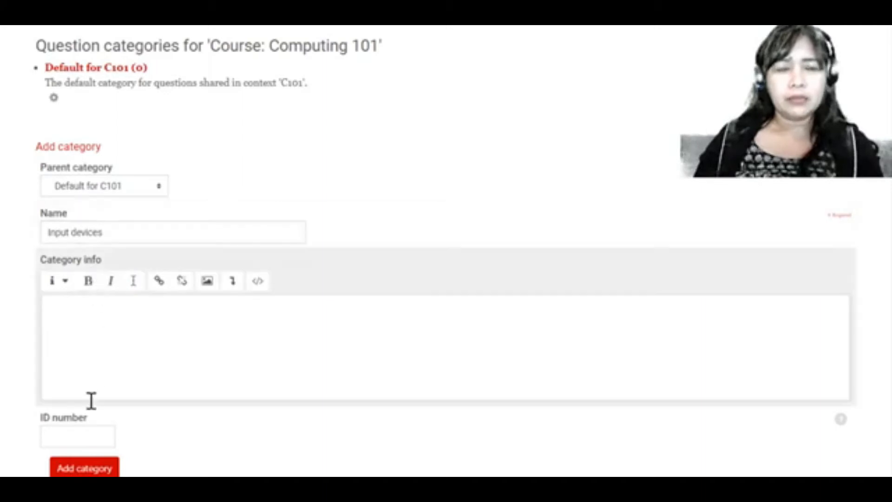
click(81, 469)
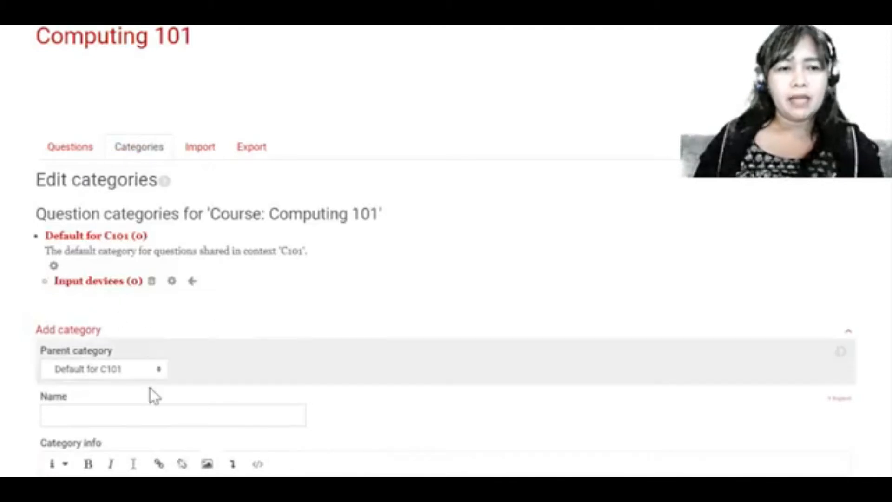
Step: Add a second question category named "Output Devices" under the parent category Default for C101
scroll(95, 416, down, 2)
click(117, 329)
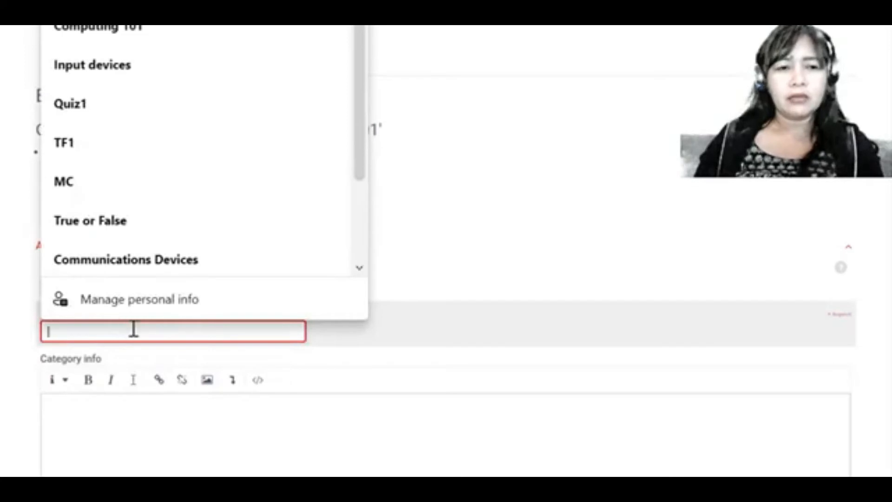
text(O)
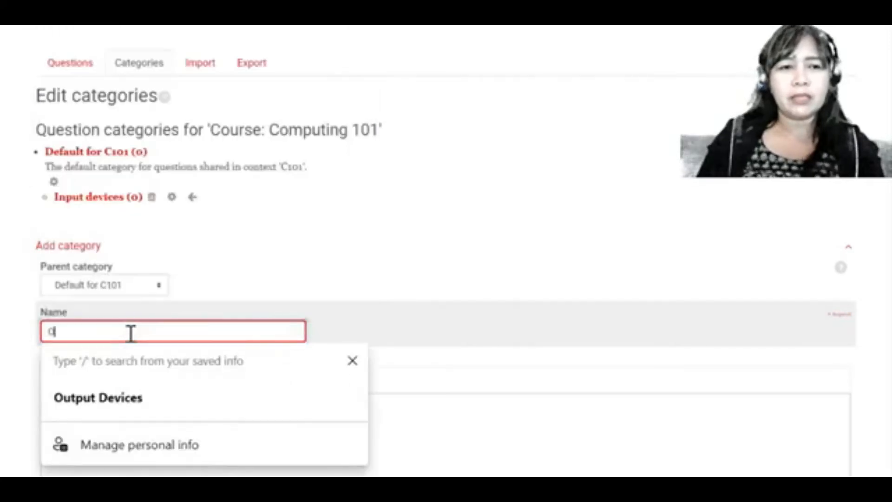
text(ur)
key(BackSpace)
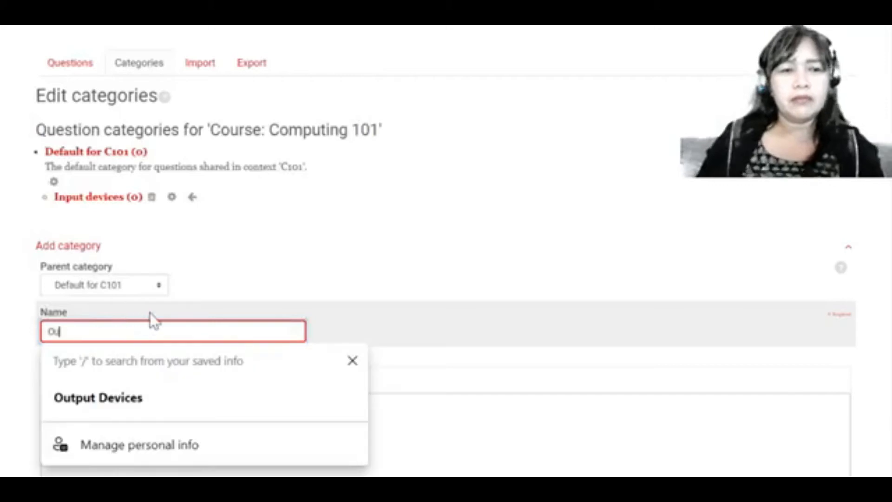
text(t)
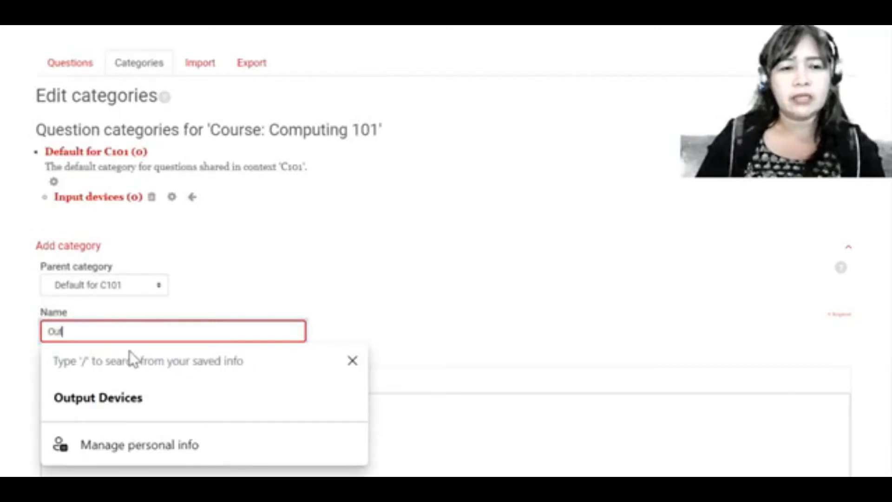
text(put d)
key(BackSpace)
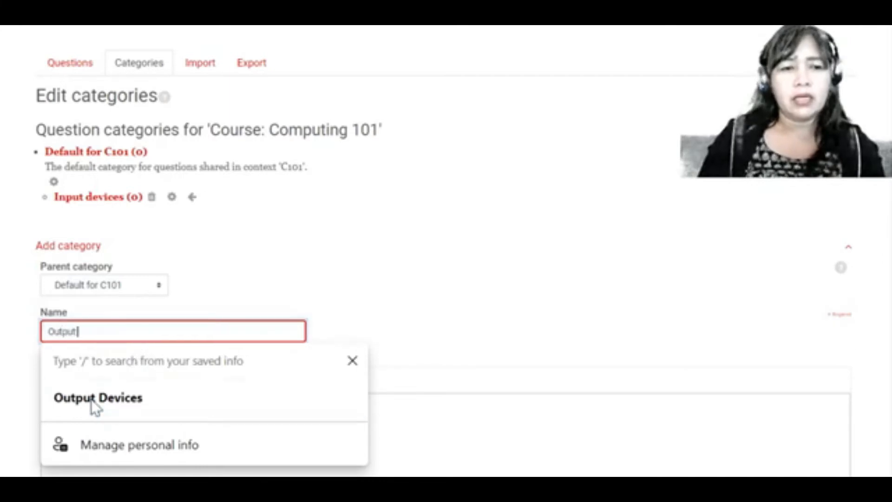
text(Devices)
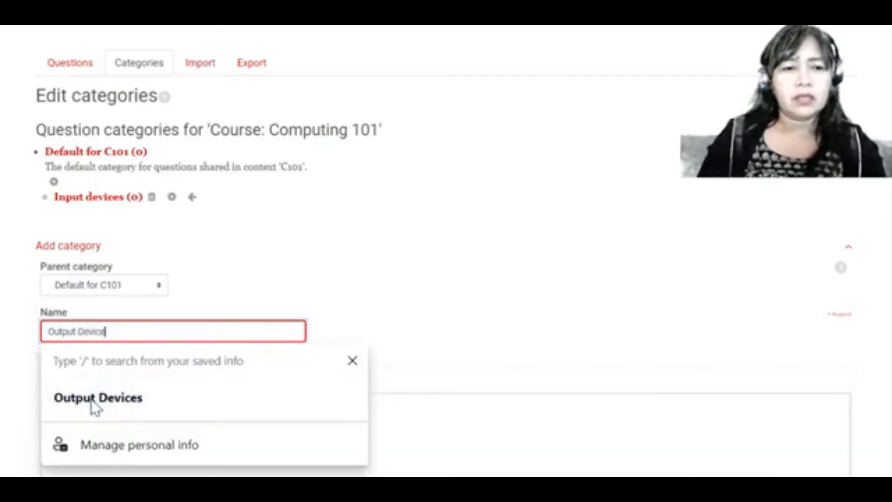
click(233, 308)
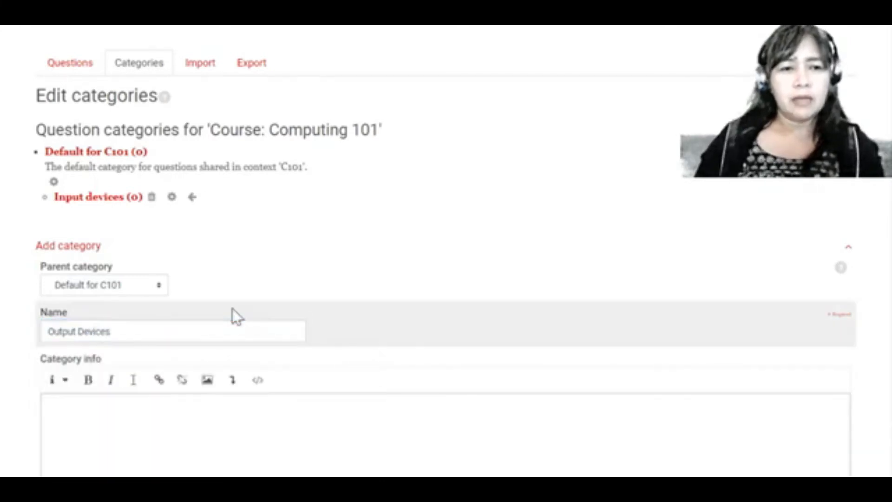
scroll(232, 312, down, 2)
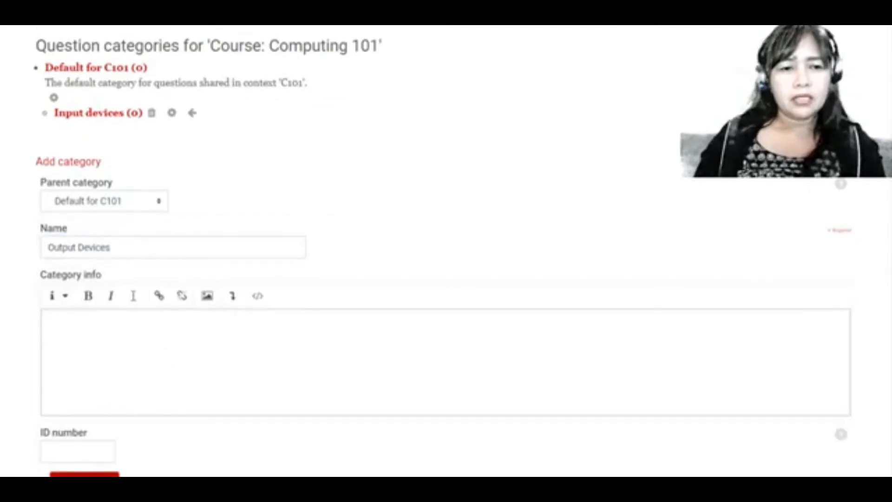
click(97, 475)
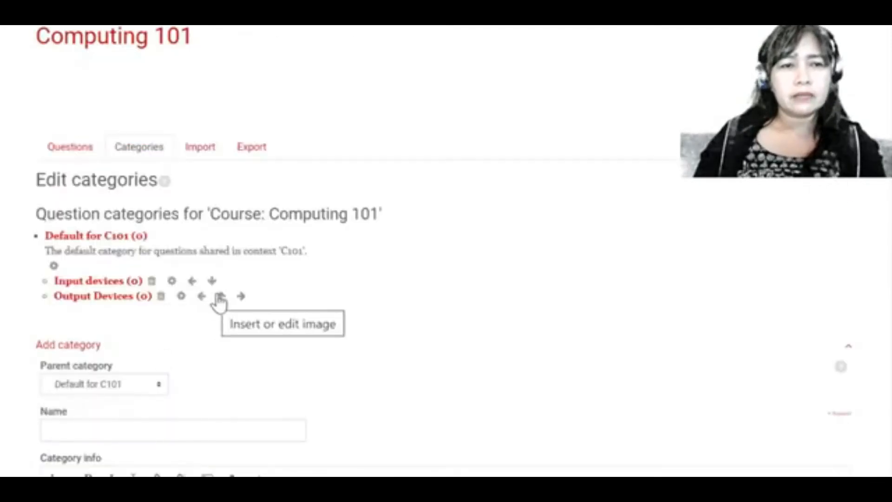
Step: Add a third question category named "True or False Q" under the parent category Default for C101
scroll(205, 341, down, 2)
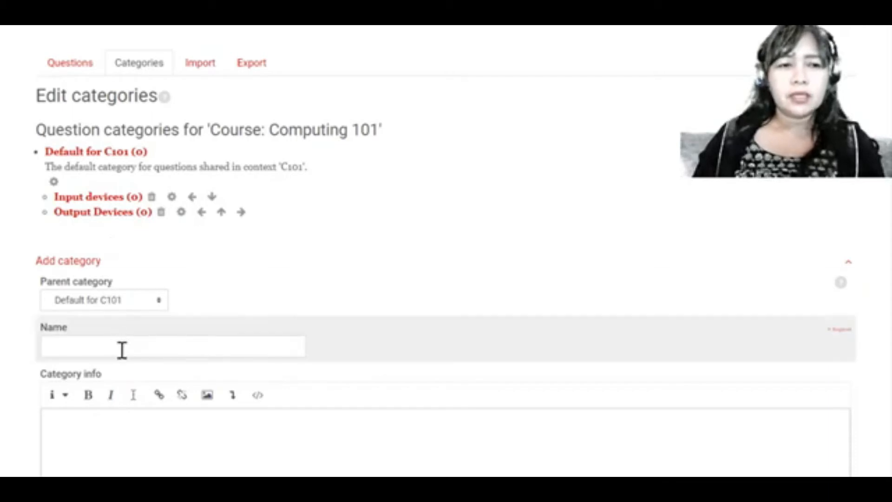
scroll(193, 345, down, 2)
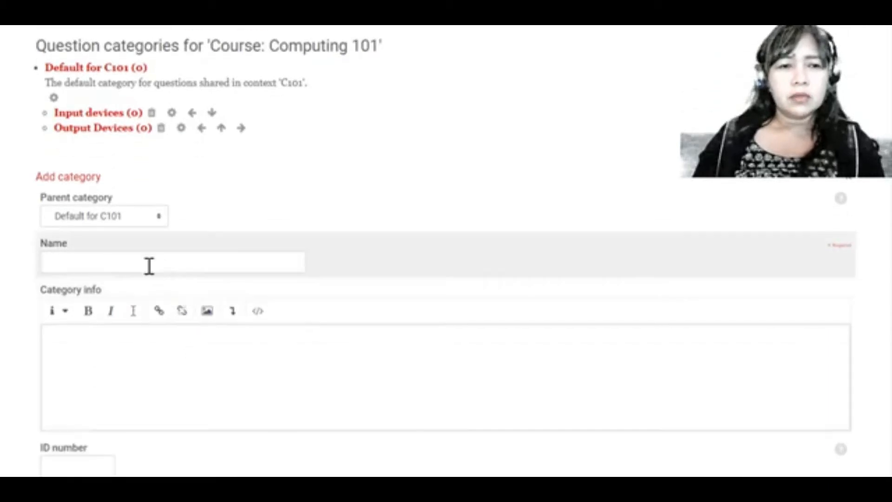
click(149, 266)
text(T)
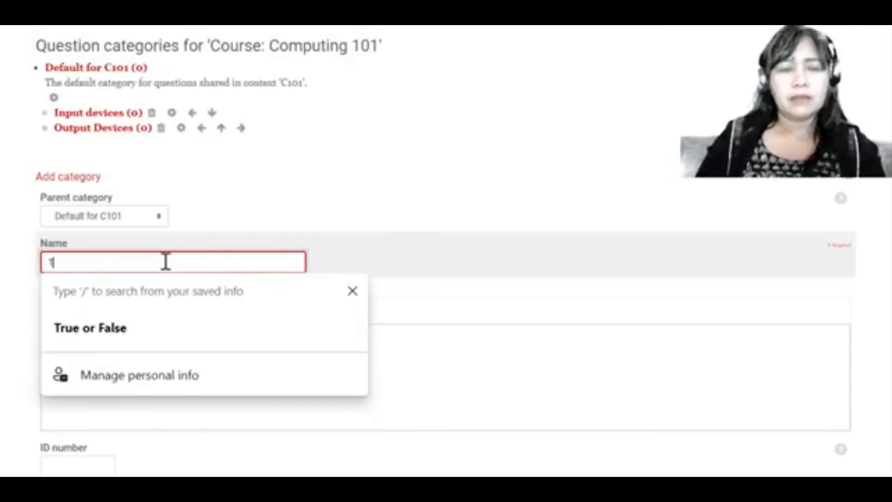
text(rue or Fal)
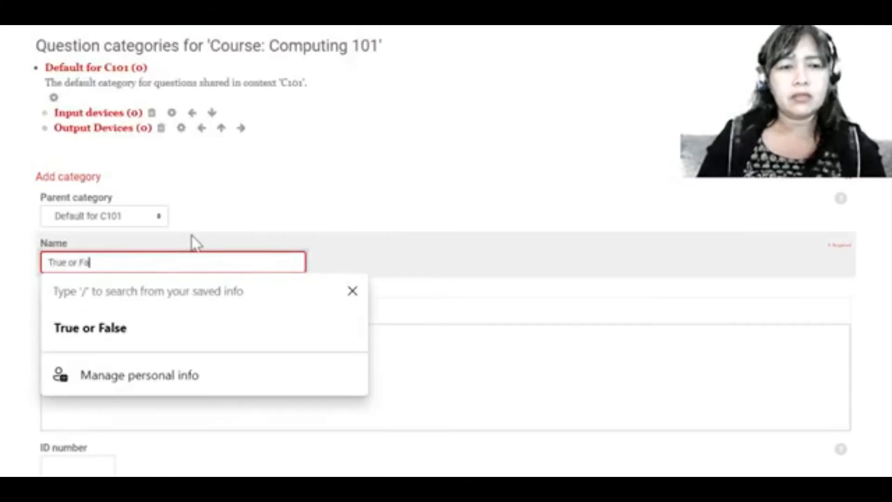
text(se Q)
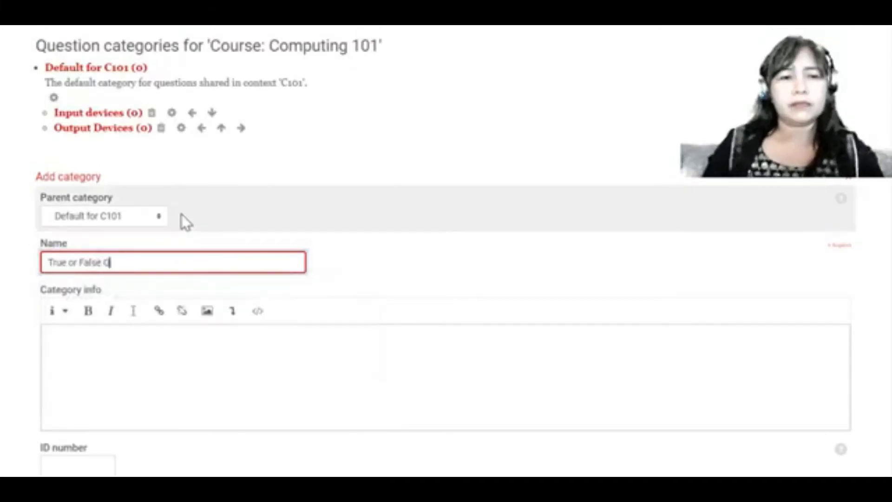
scroll(169, 302, down, 2)
click(109, 417)
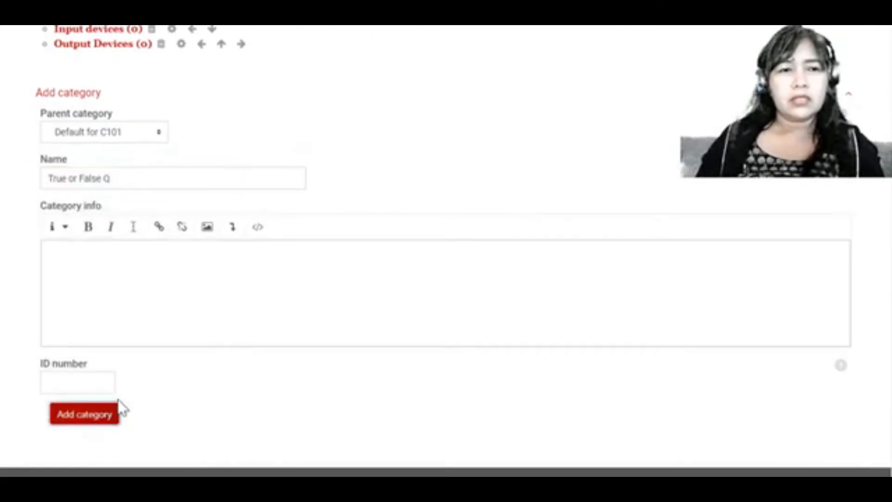
Step: Move the True or False Q category above Output Devices and nest it as a subcategory of Input devices
scroll(283, 291, down, 2)
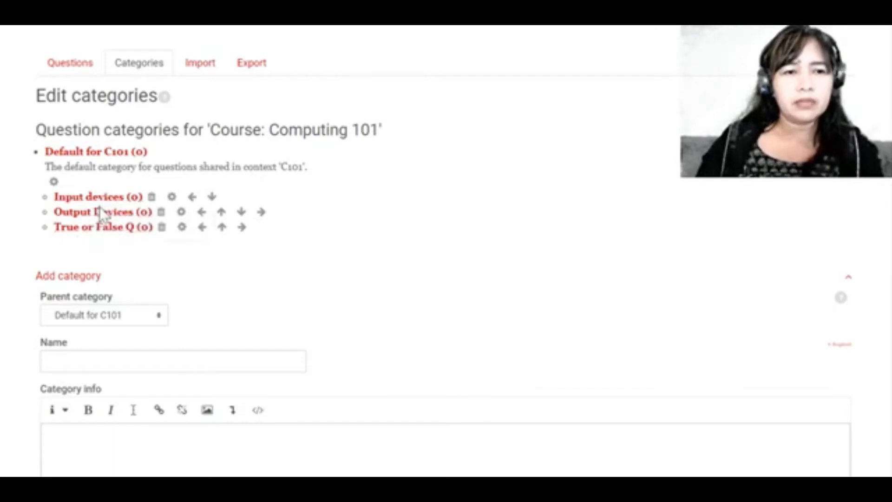
click(224, 228)
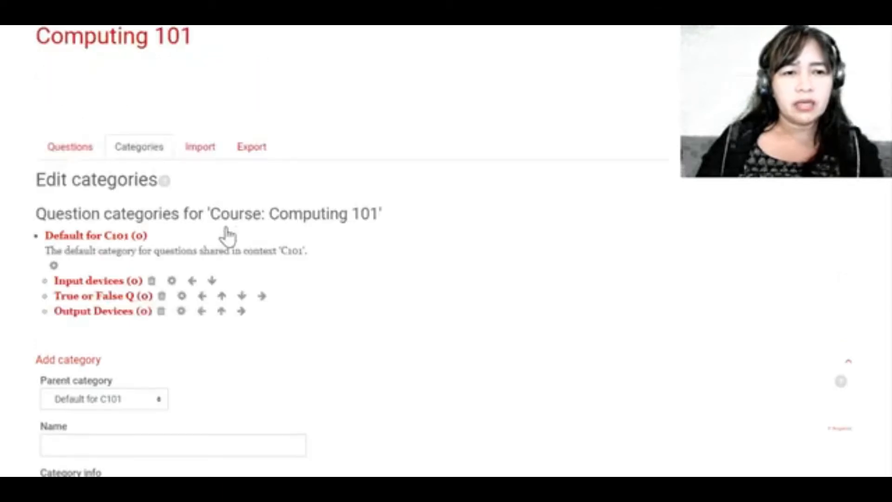
click(262, 298)
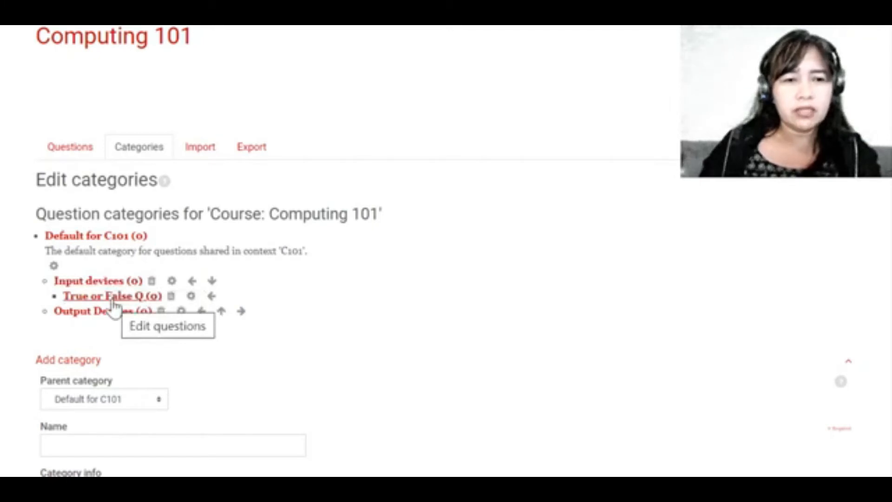
scroll(124, 358, down, 2)
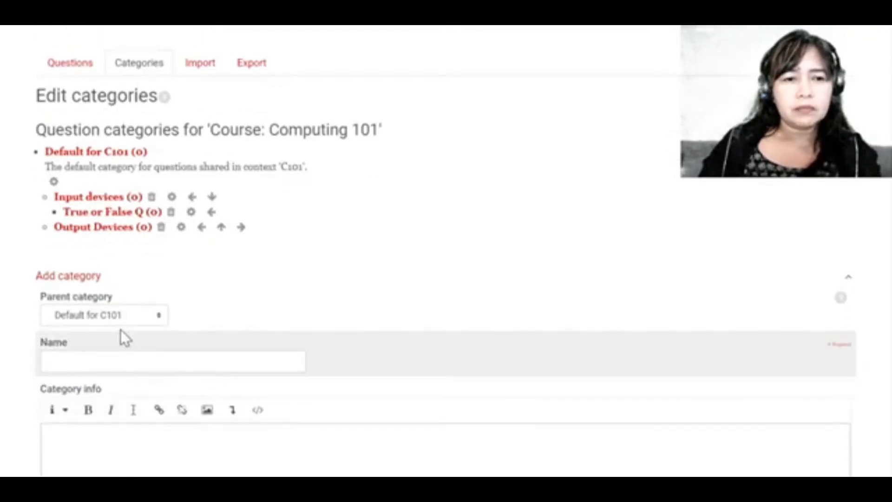
click(116, 204)
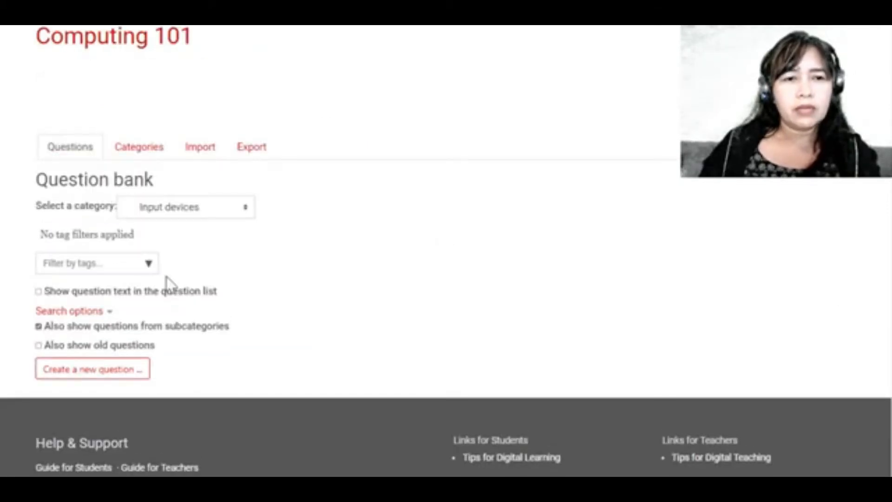
click(155, 151)
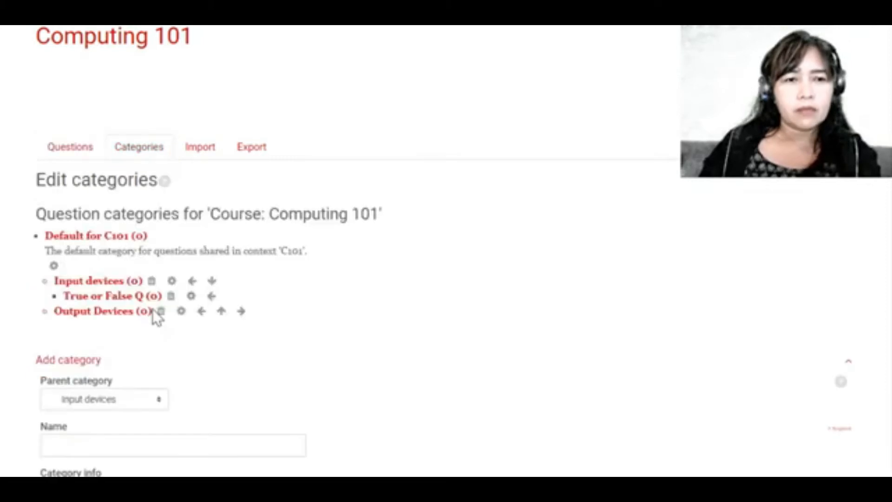
Step: Add a question category named "Short Answer" under the parent category Input devices
scroll(153, 314, down, 2)
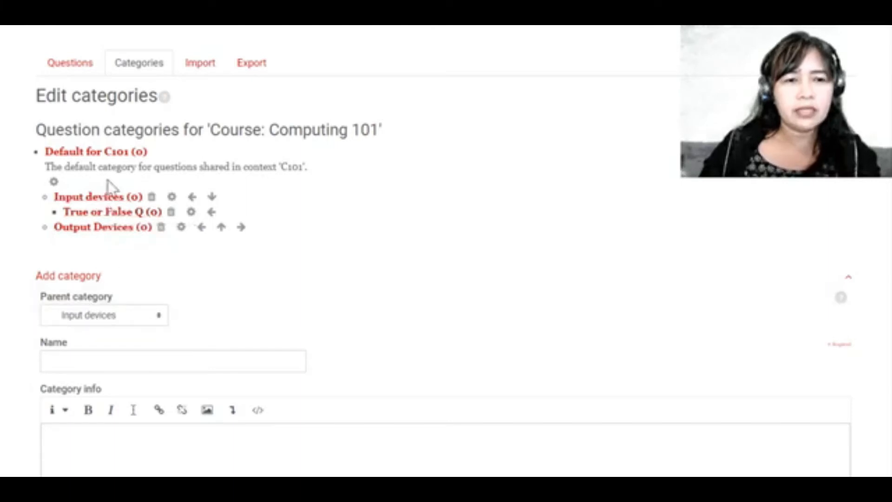
click(91, 316)
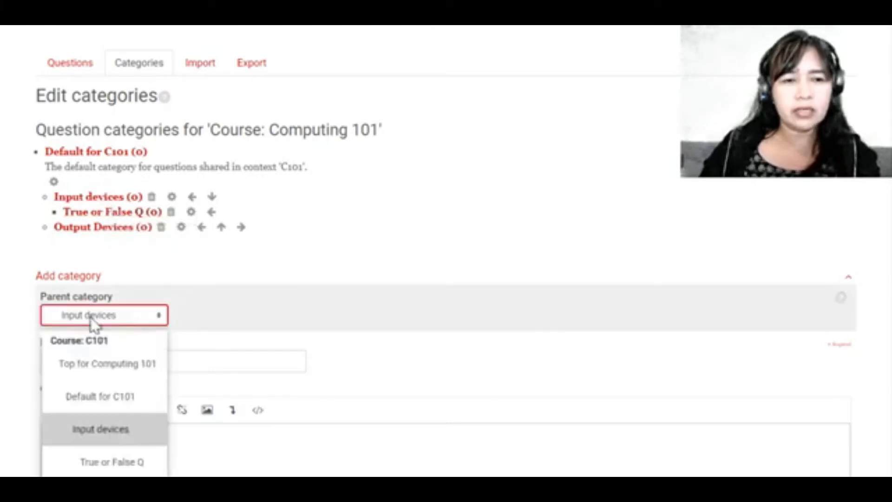
click(96, 427)
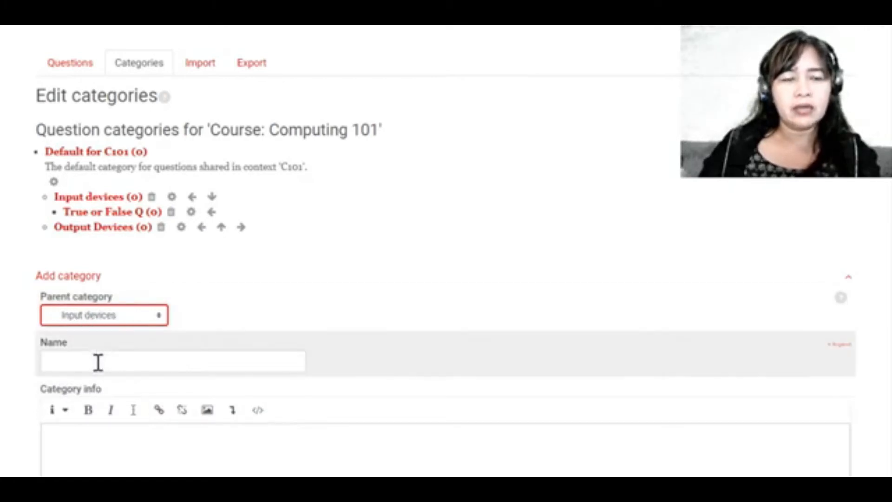
click(97, 359)
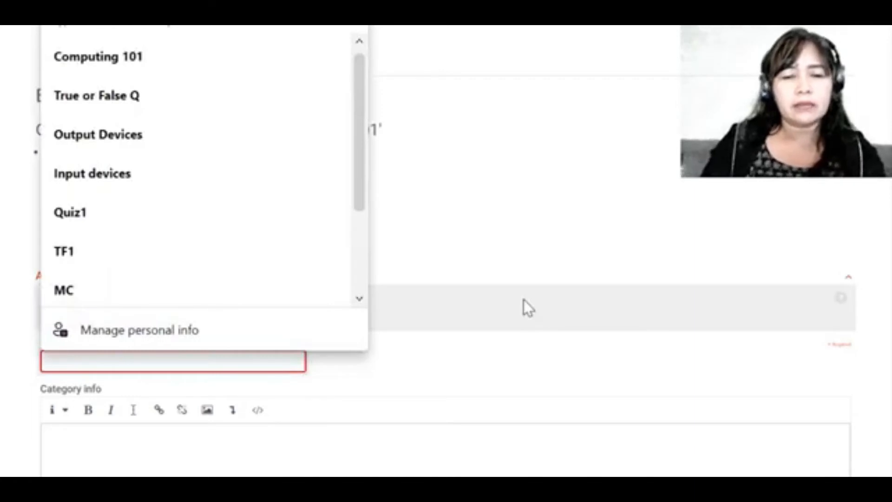
text(Mo)
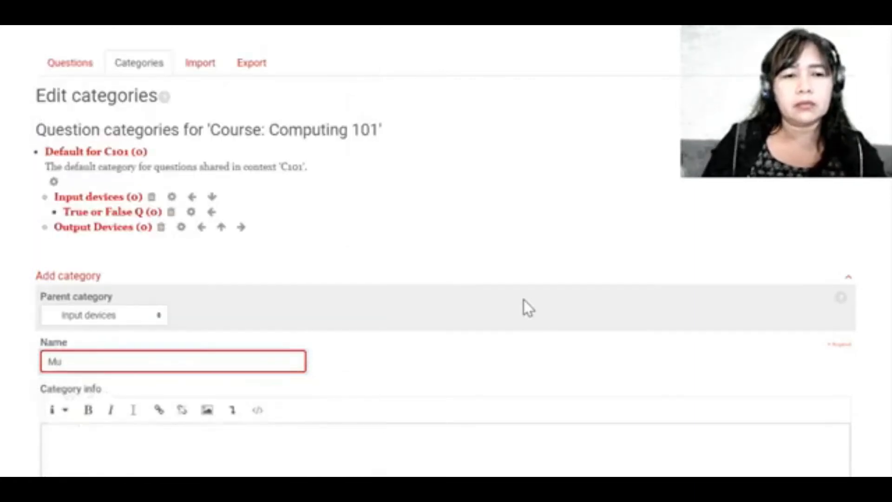
key(BackSpace)
key(BackSpace)
text(Short Answer)
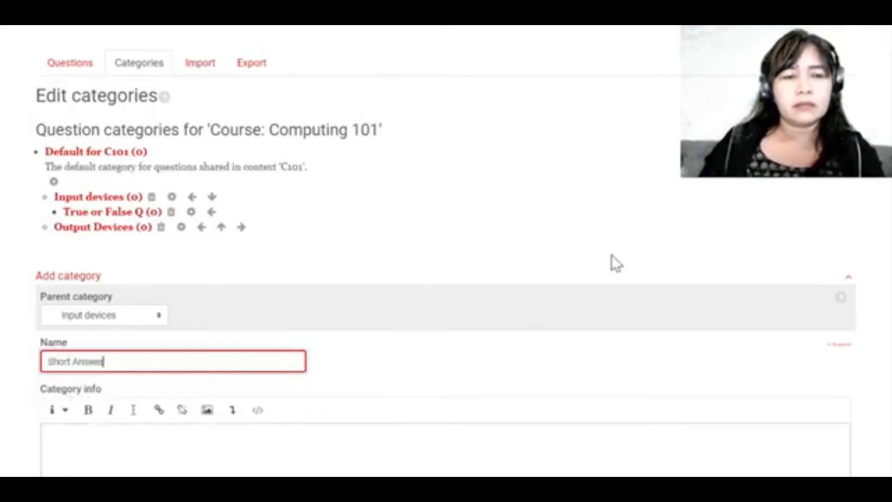
scroll(611, 254, down, 2)
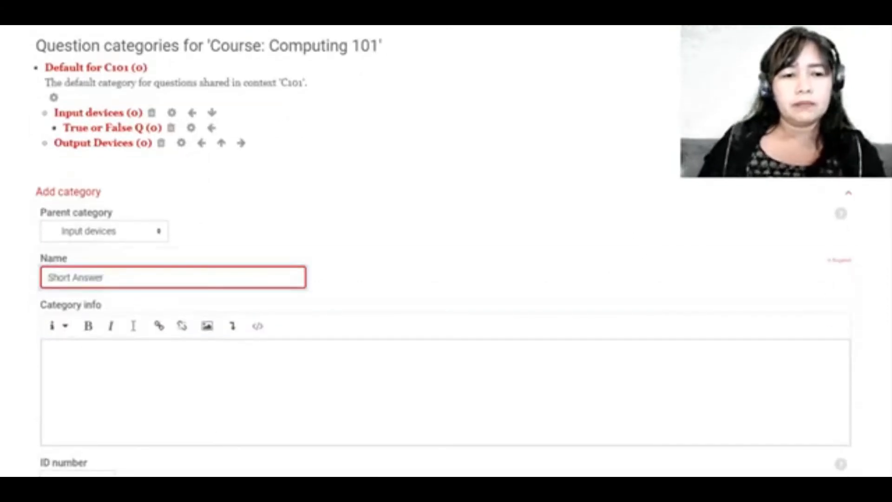
key(Return)
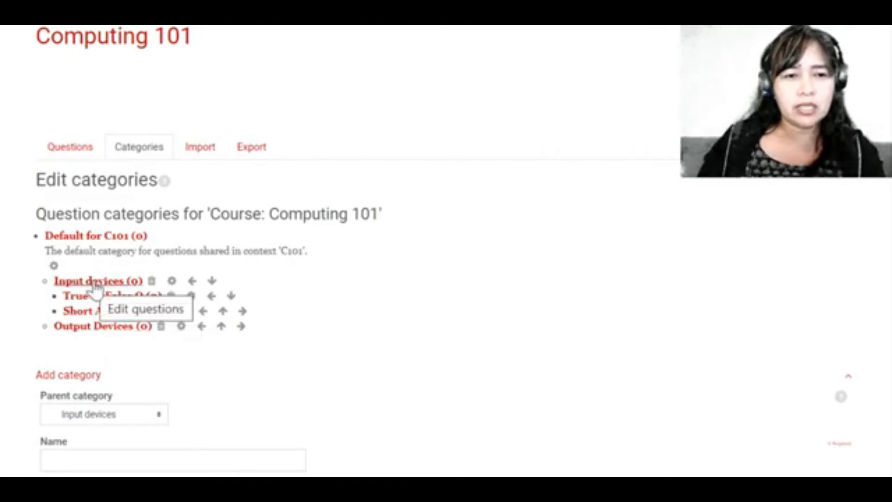
Step: Start a new question category with Output Devices as its parent category
scroll(96, 343, down, 2)
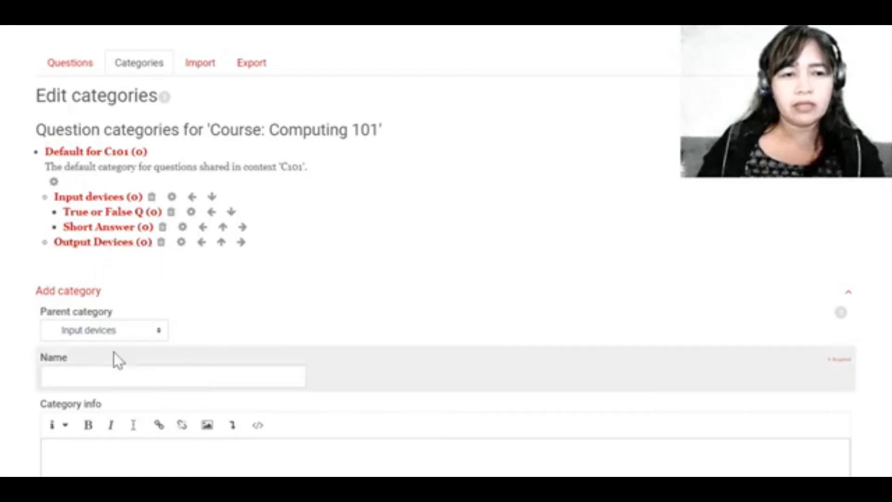
click(130, 325)
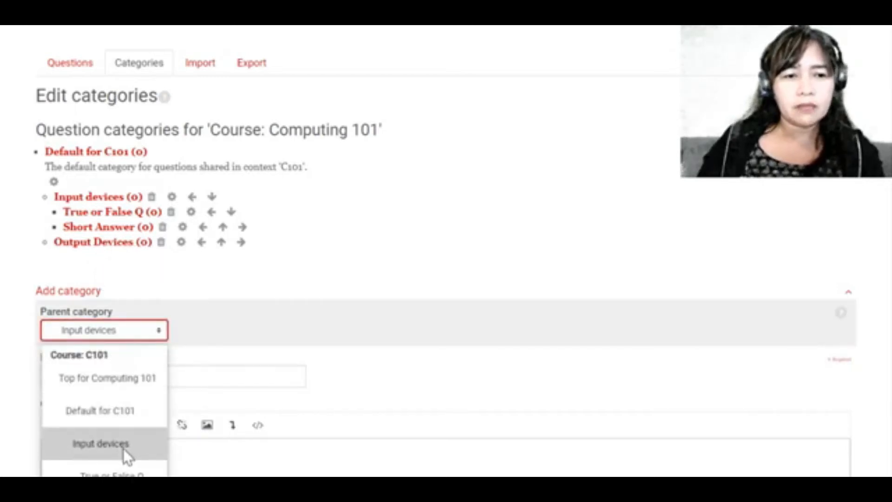
click(106, 427)
click(113, 374)
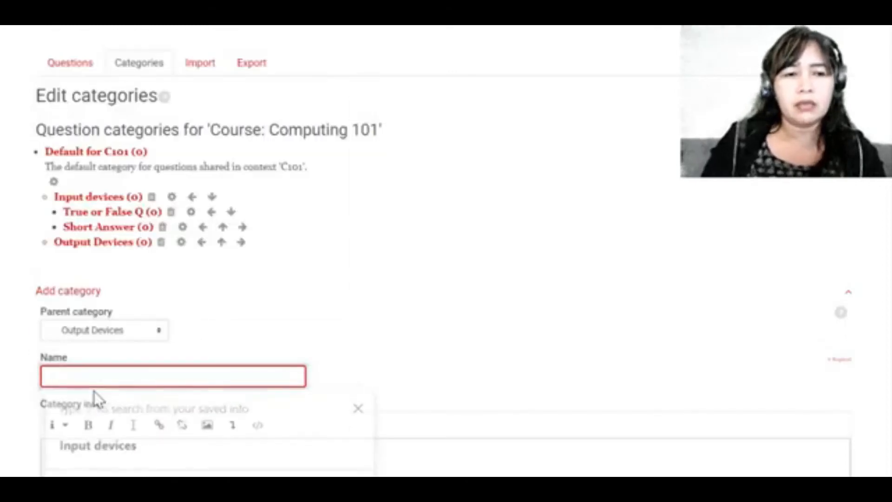
Step: Add a question category named "true or False Q" under the Output Devices parent category
text(true or Fa)
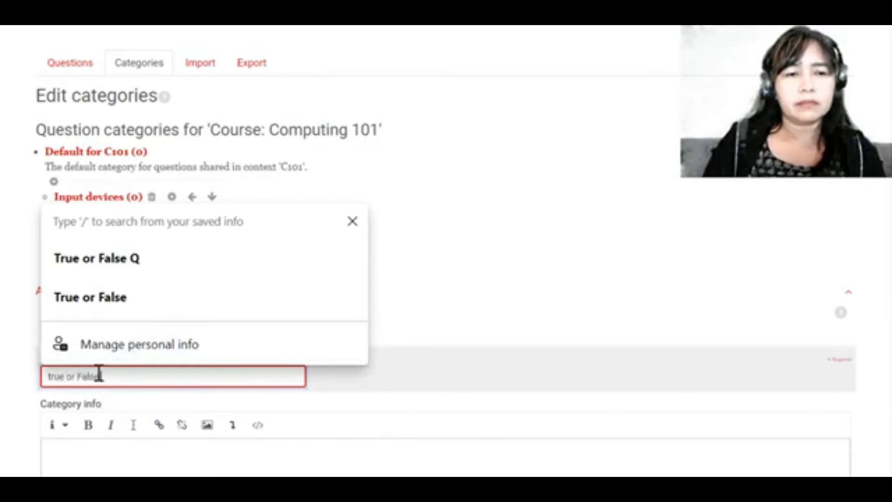
text(lse)
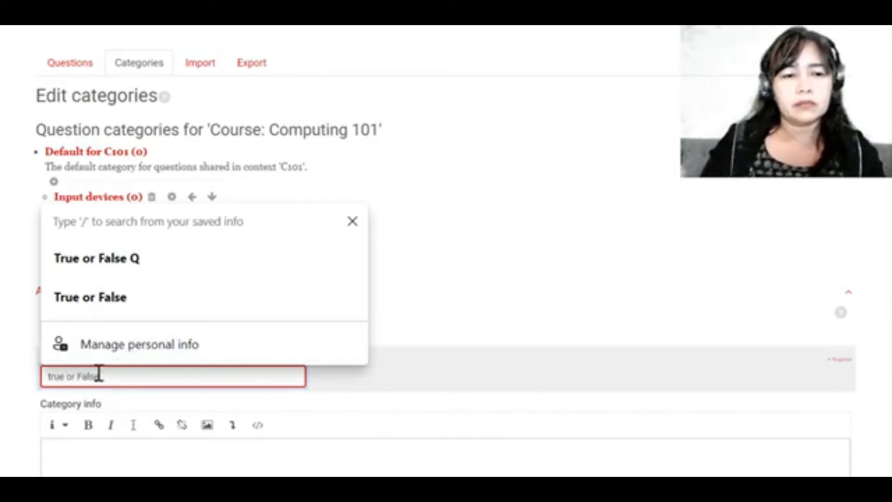
text( Q)
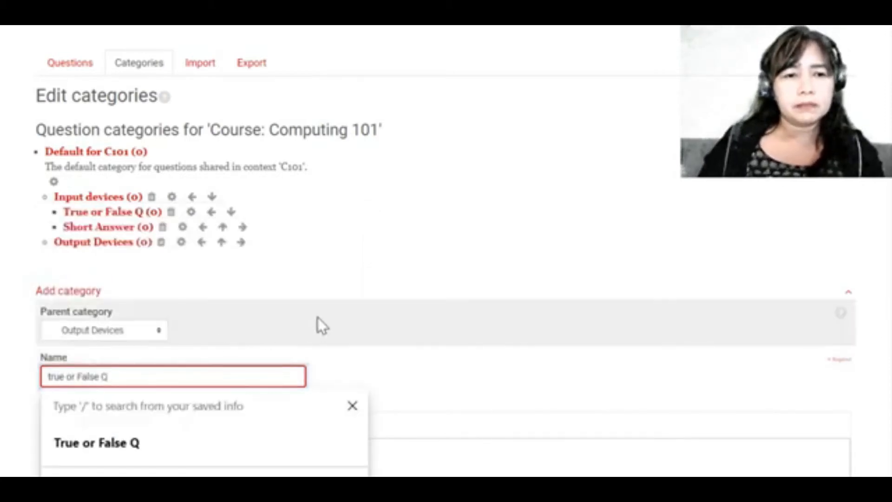
scroll(353, 304, down, 3)
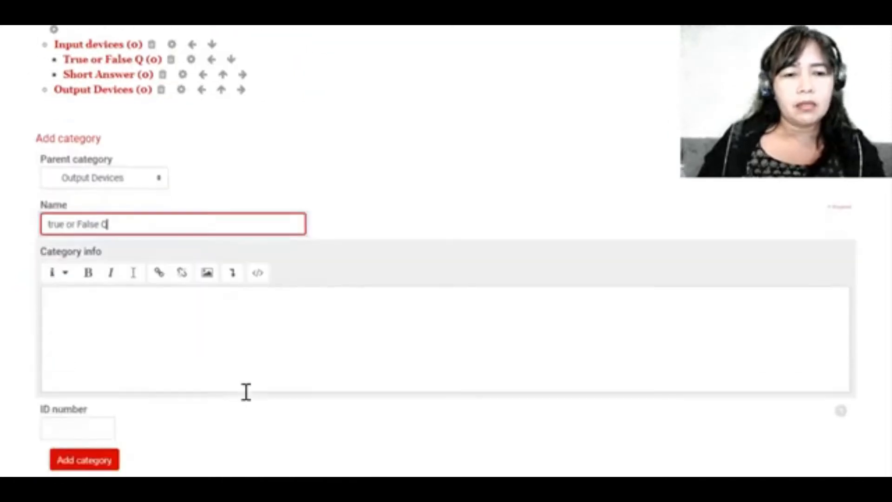
click(89, 456)
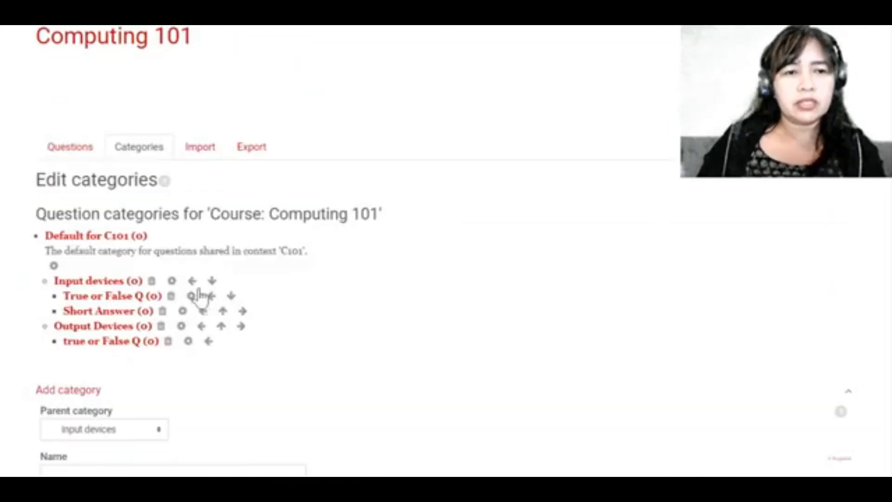
Step: Choose Output Devices as the parent category for another new question category
scroll(113, 349, down, 2)
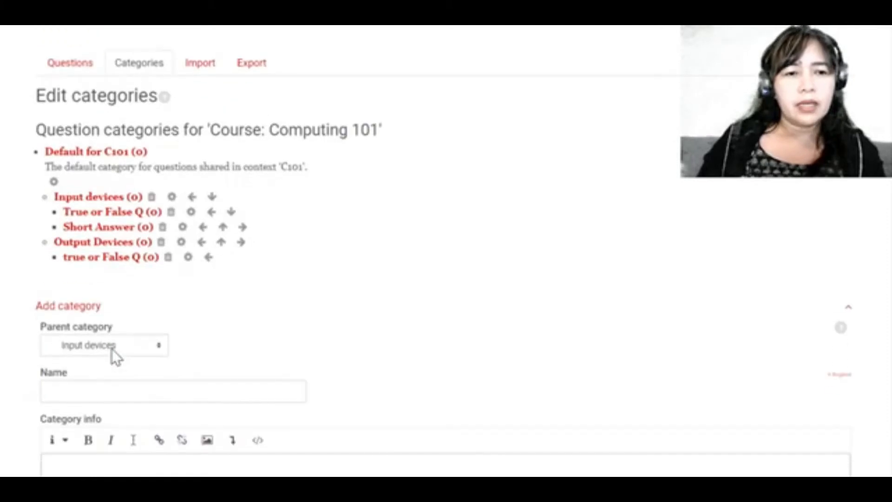
scroll(113, 349, down, 2)
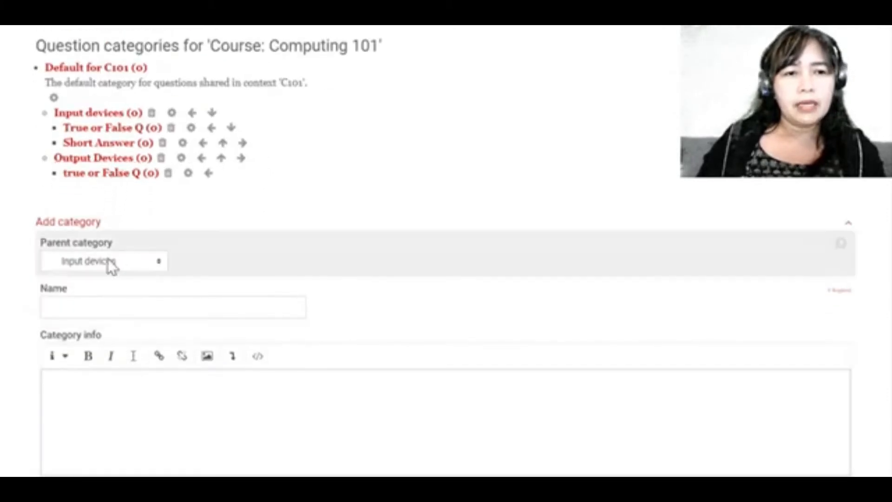
click(109, 262)
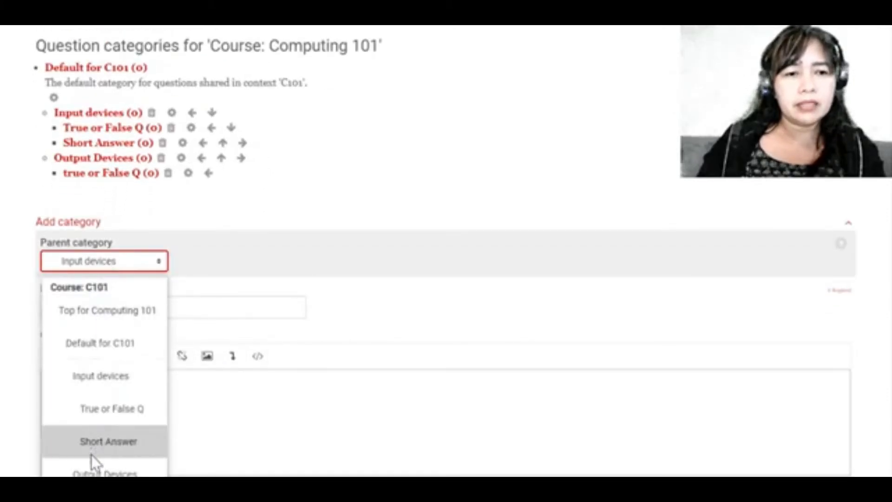
click(93, 470)
click(76, 402)
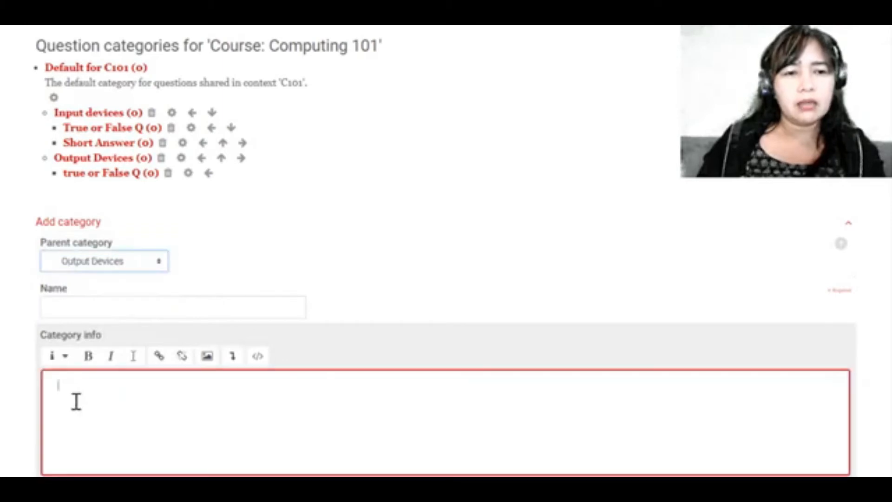
Step: Name the new category "Multiple Choice" and add it to the course's question categories
click(107, 302)
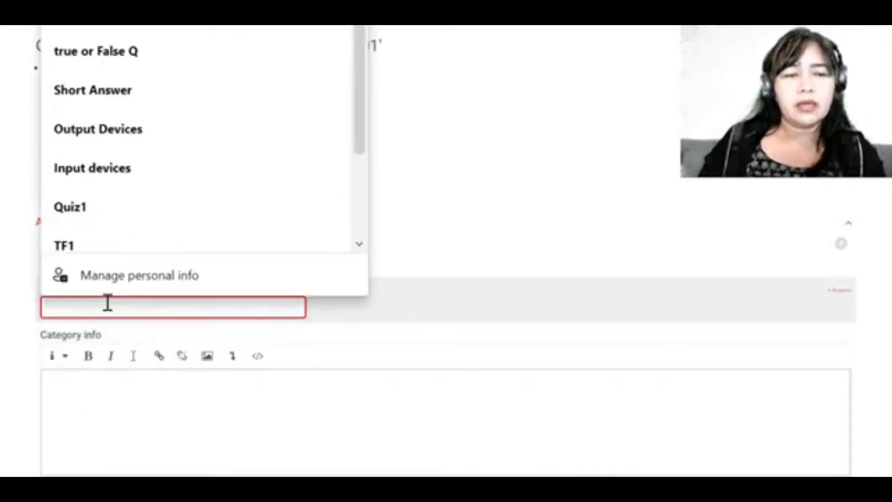
text(M)
key(BackSpace)
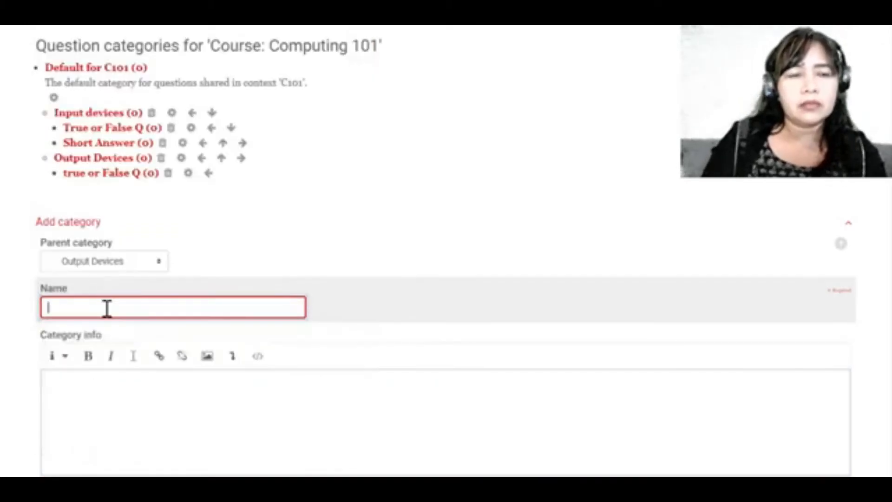
text(Sh)
key(BackSpace)
key(BackSpace)
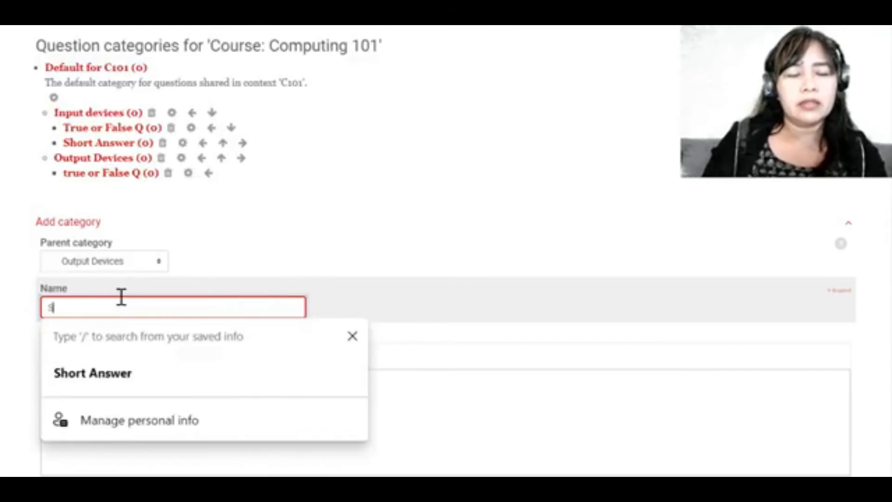
text(Multip)
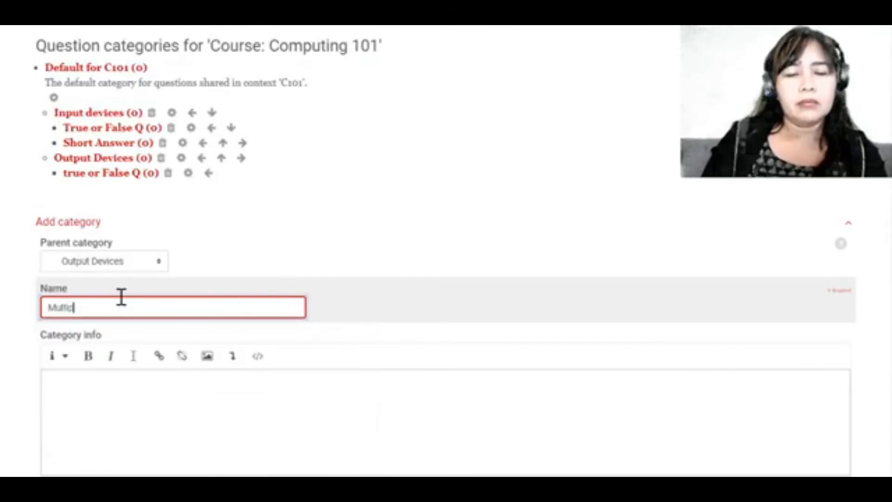
text(le Choice)
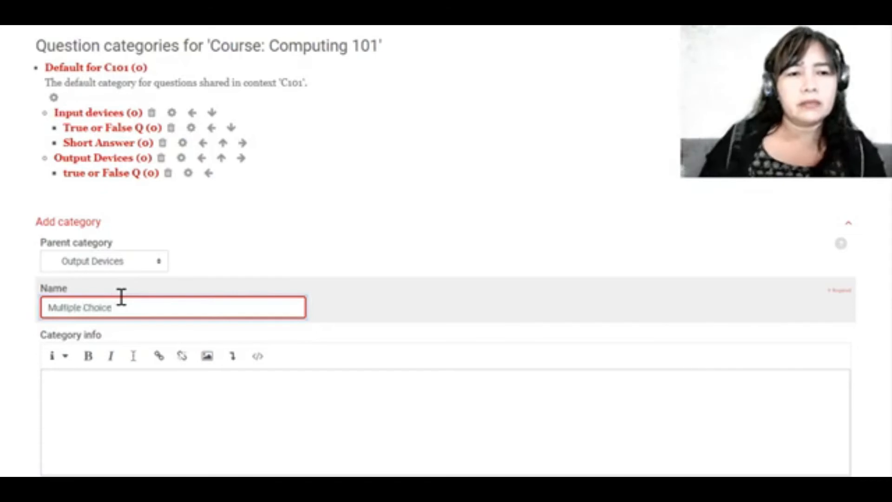
scroll(107, 381, down, 2)
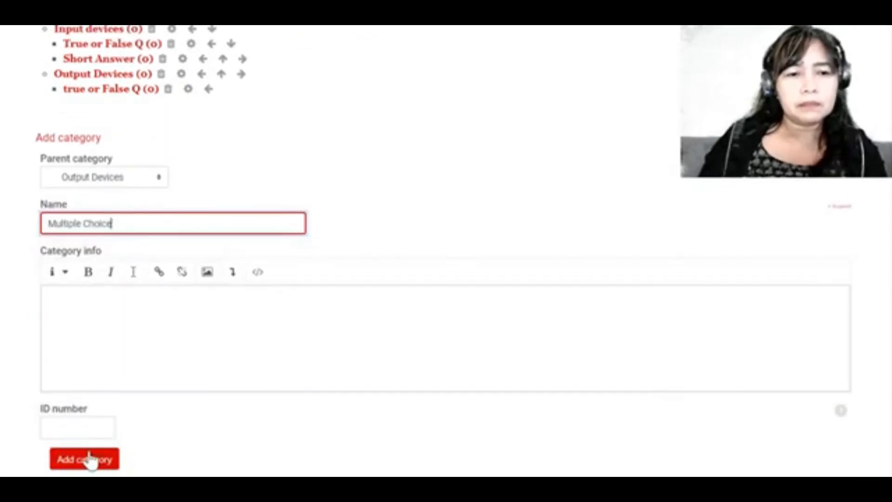
click(89, 460)
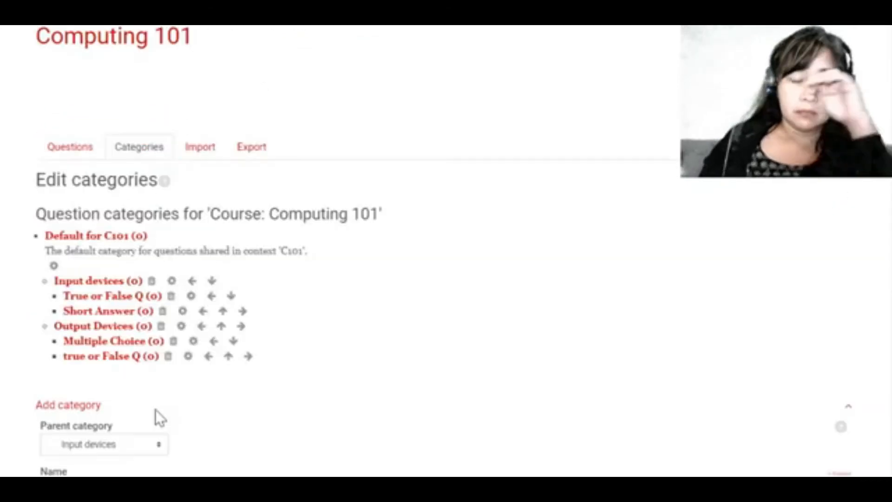
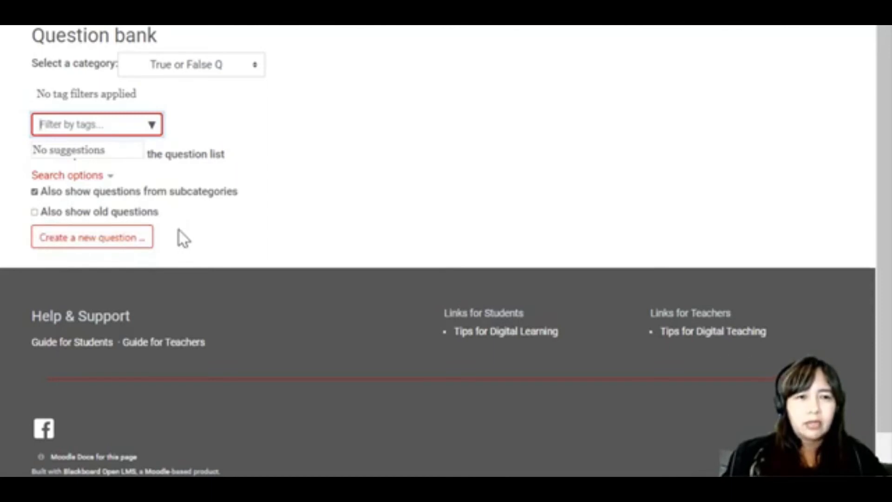
Step: Create a new True/False question in the True or False Q category and name it "Digital camera"
click(91, 251)
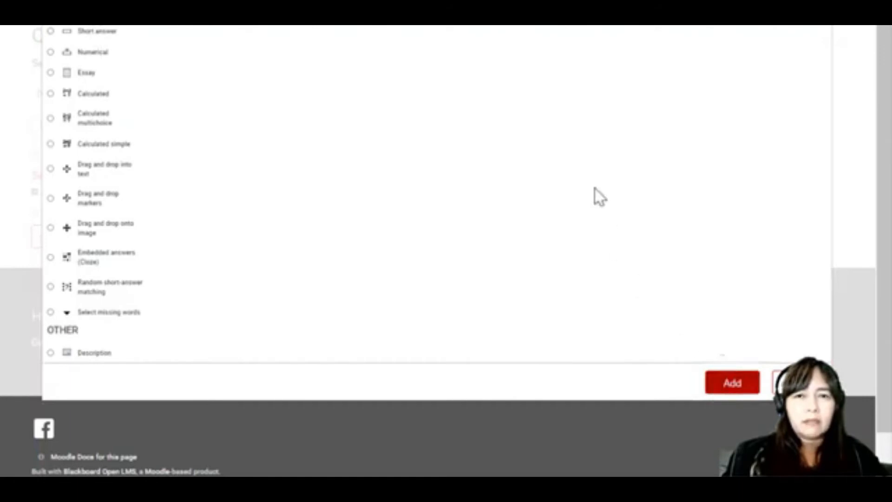
click(716, 385)
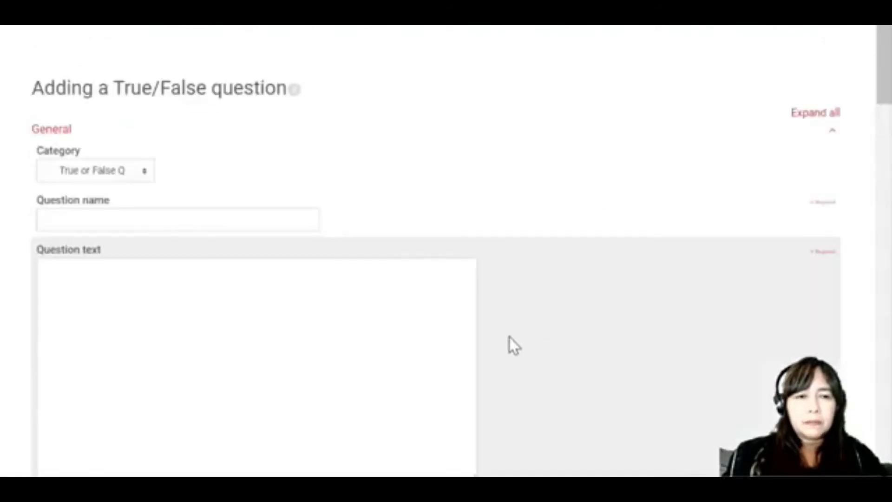
scroll(181, 231, down, 2)
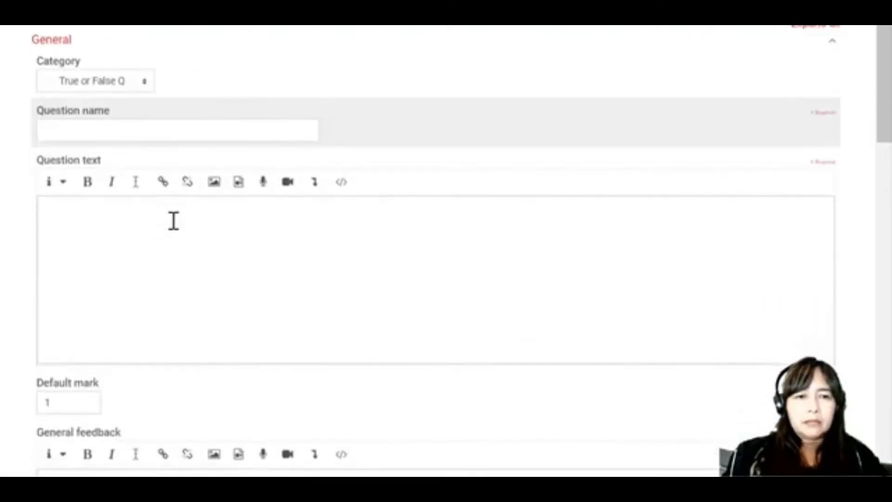
click(167, 132)
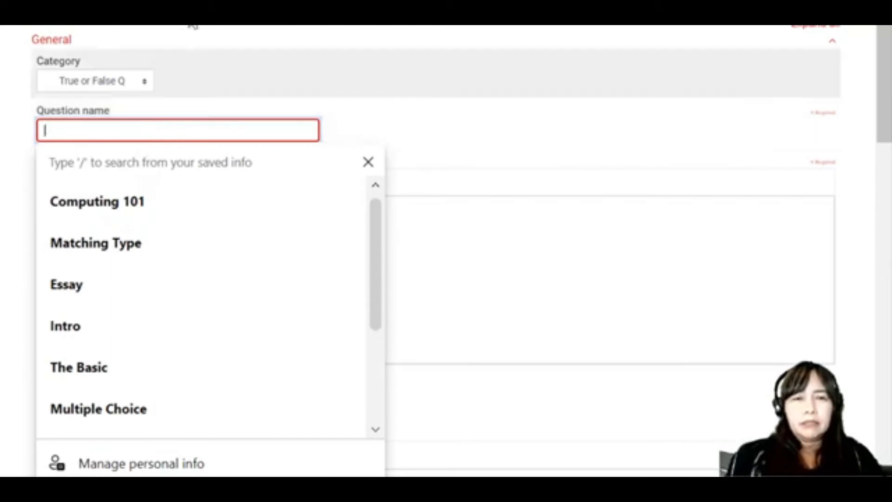
click(210, 111)
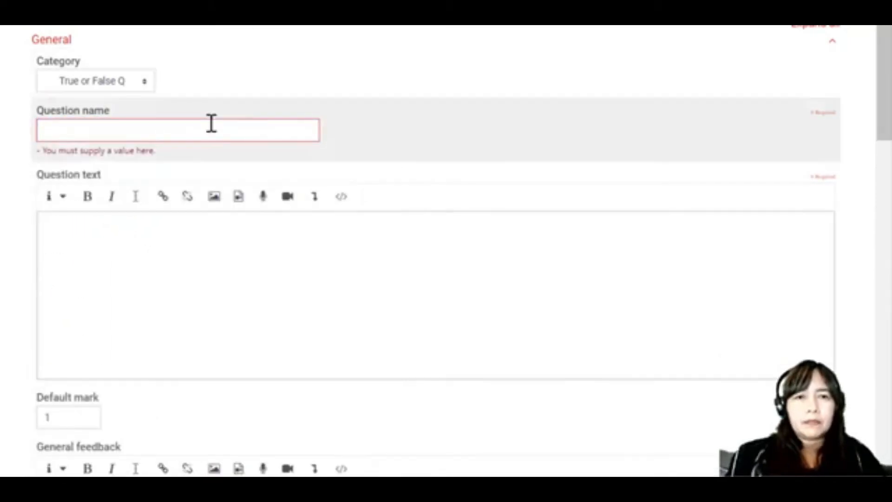
click(212, 132)
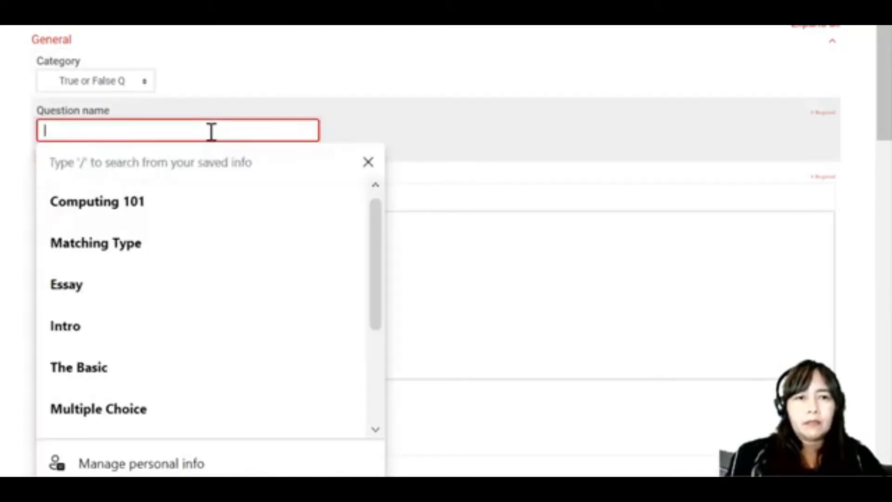
text(Digit)
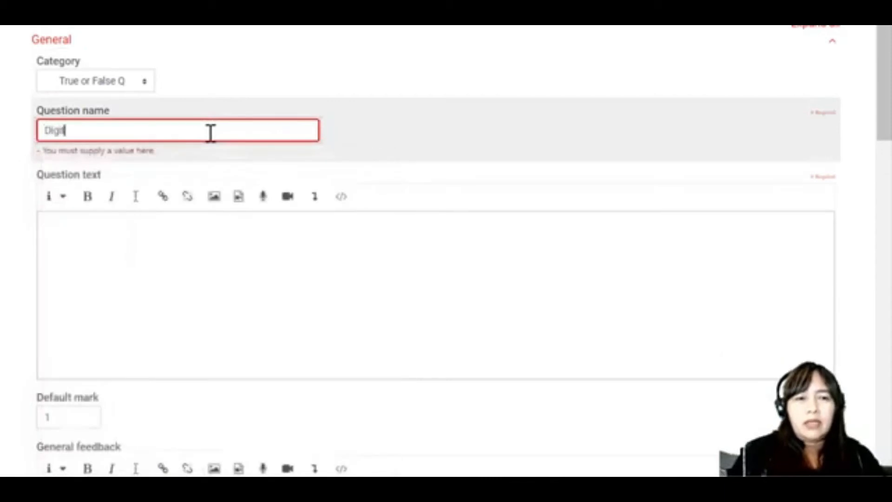
text(al qamera)
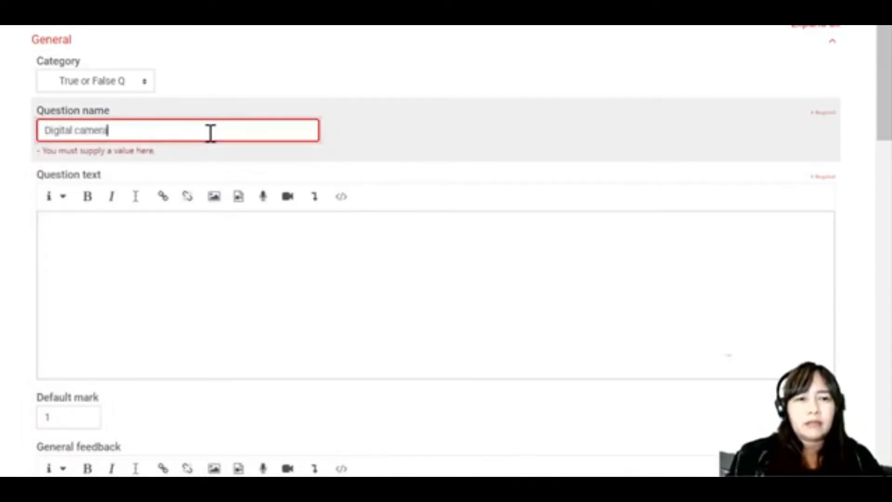
Step: Enter "Digital Camera is an input device used to take photograph" as the question text
click(163, 320)
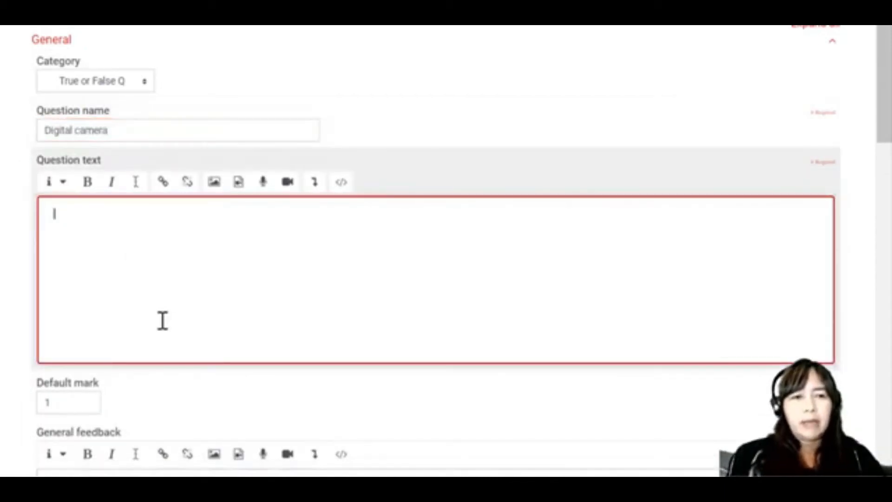
text(Digital Camera is an input device used to take photograph)
scroll(179, 299, down, 2)
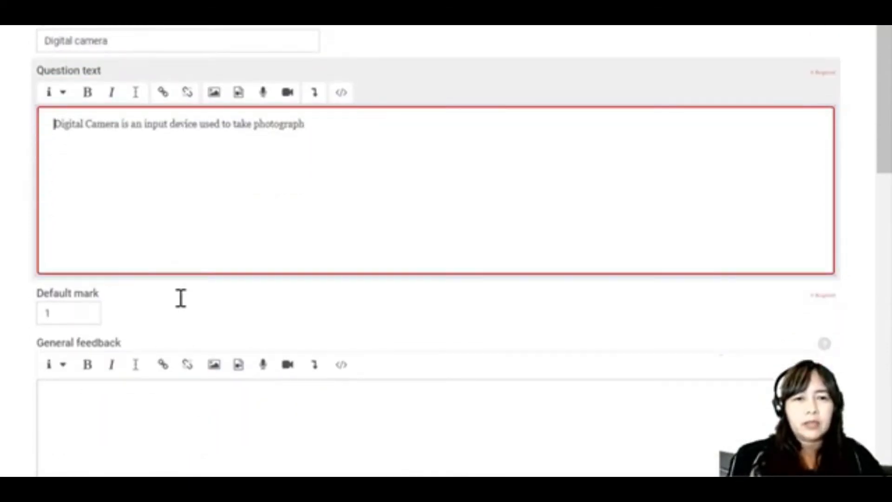
Step: Review the question's default mark, general feedback, ID number, correct answer and True/False response feedback settings
scroll(149, 229, down, 2)
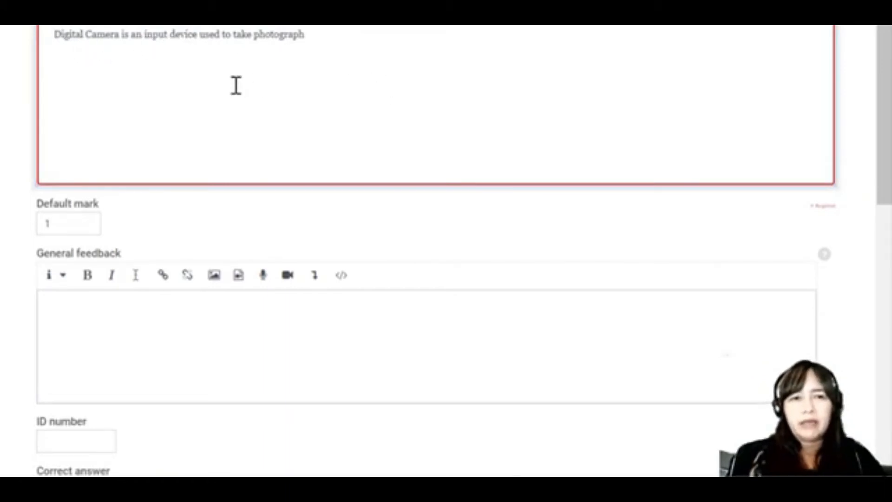
scroll(167, 118, down, 2)
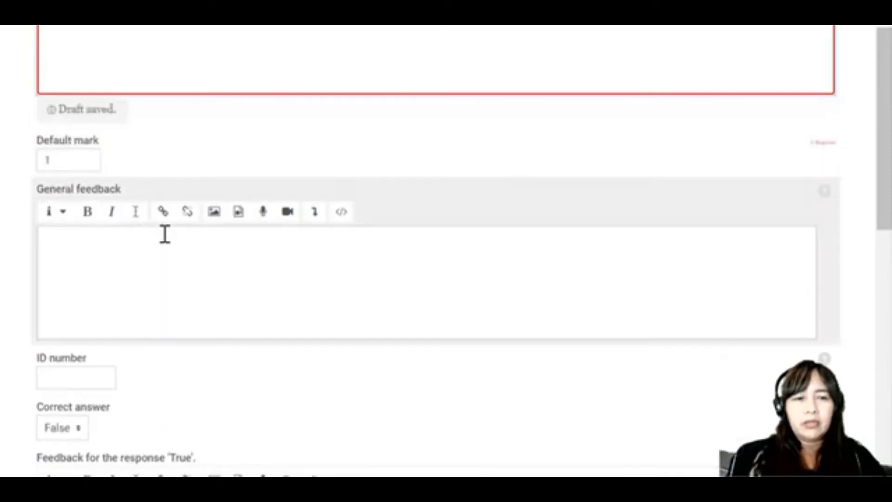
scroll(167, 269, down, 4)
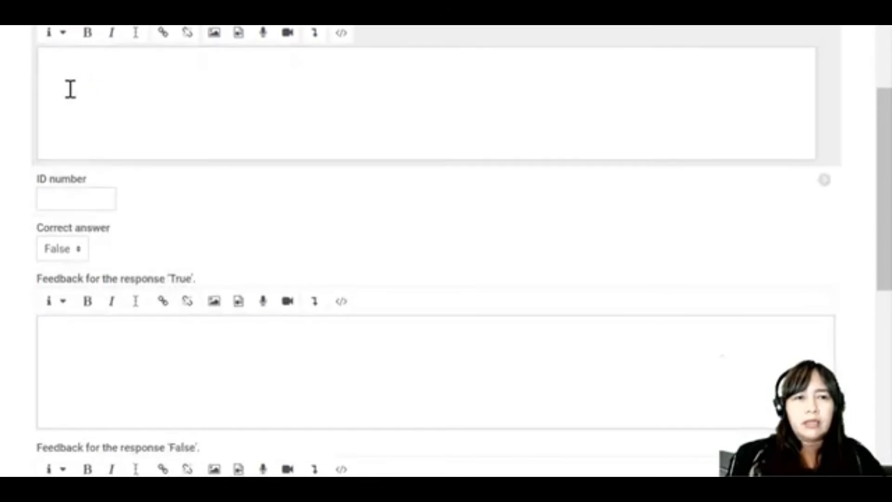
scroll(123, 118, up, 2)
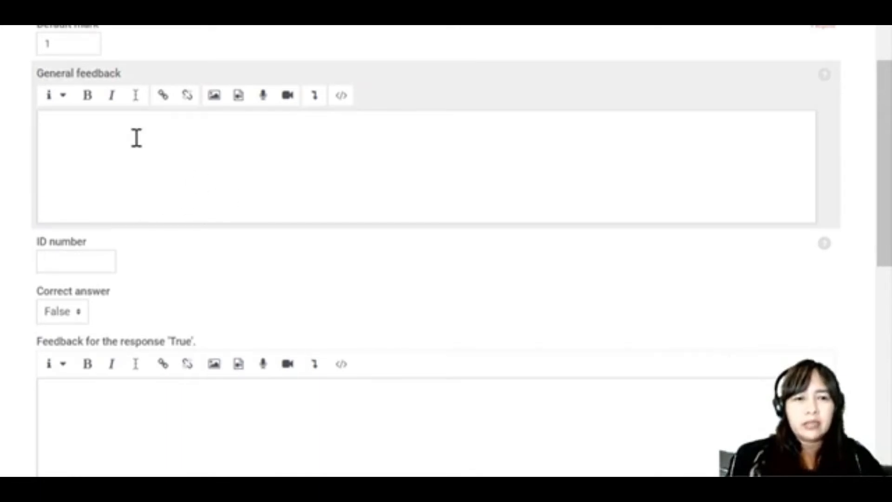
scroll(278, 235, down, 2)
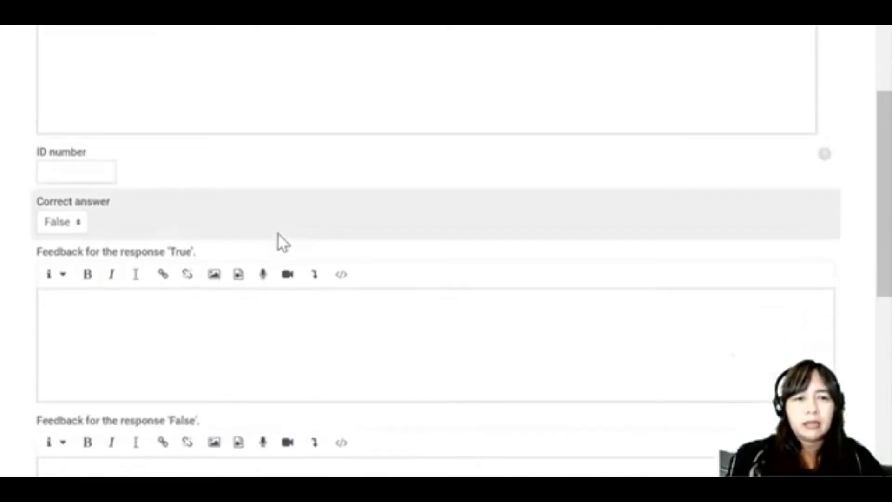
scroll(278, 235, down, 2)
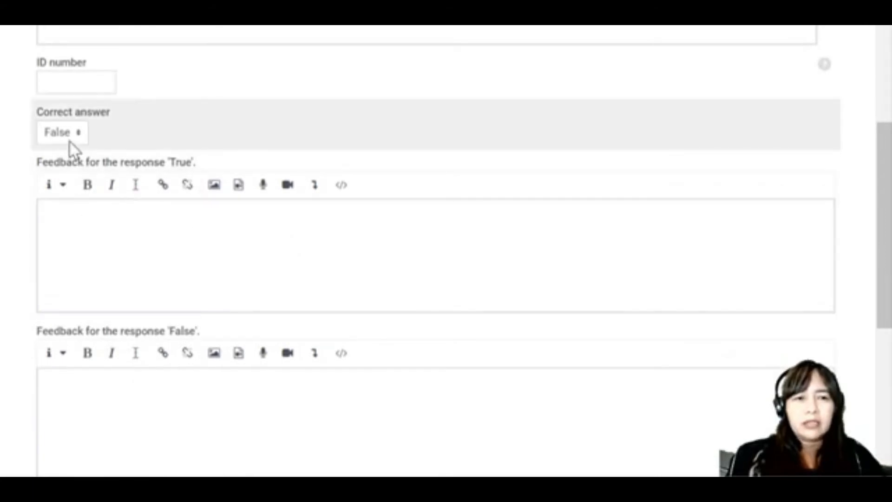
scroll(70, 149, up, 4)
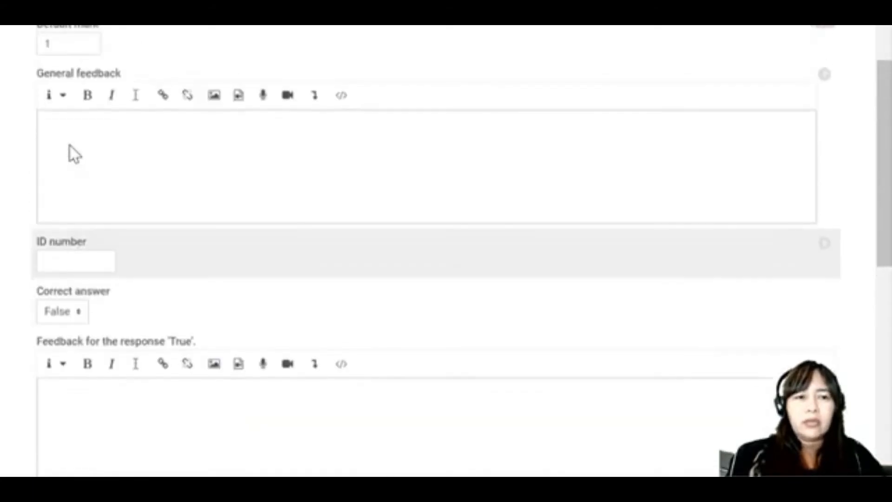
scroll(70, 147, down, 2)
scroll(70, 147, up, 6)
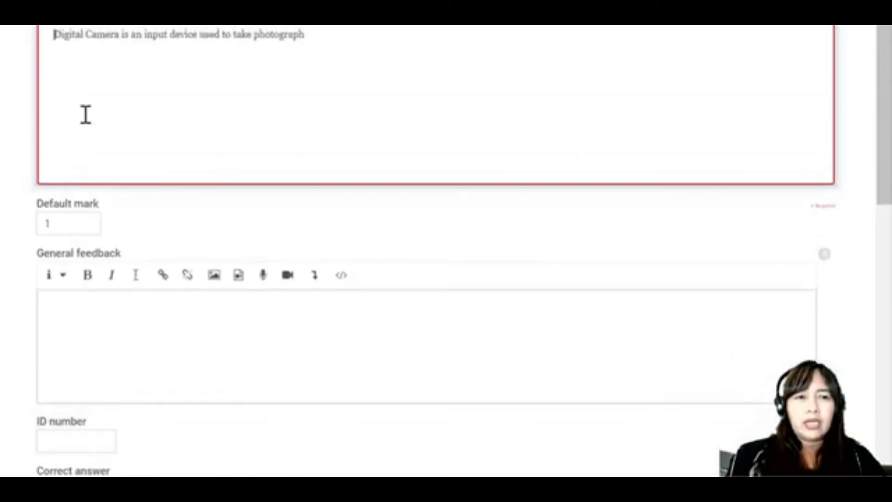
Step: Set the correct answer of the digital camera question to True
scroll(177, 145, down, 8)
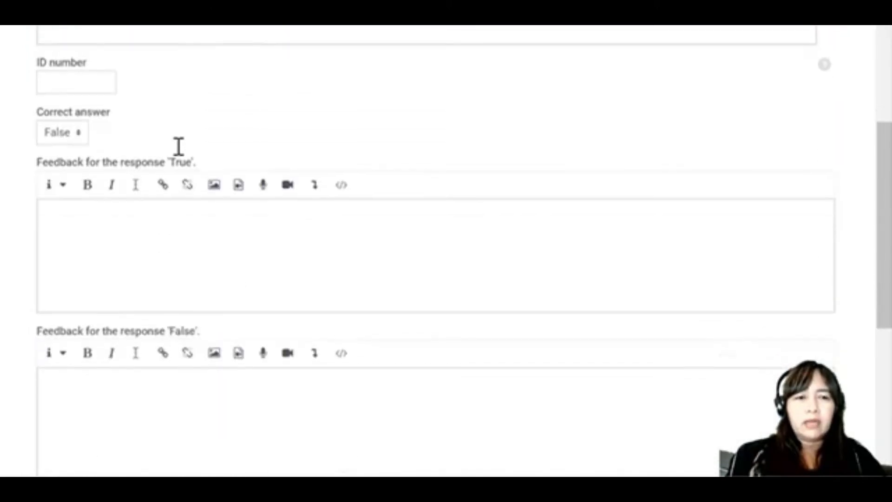
click(64, 134)
click(56, 201)
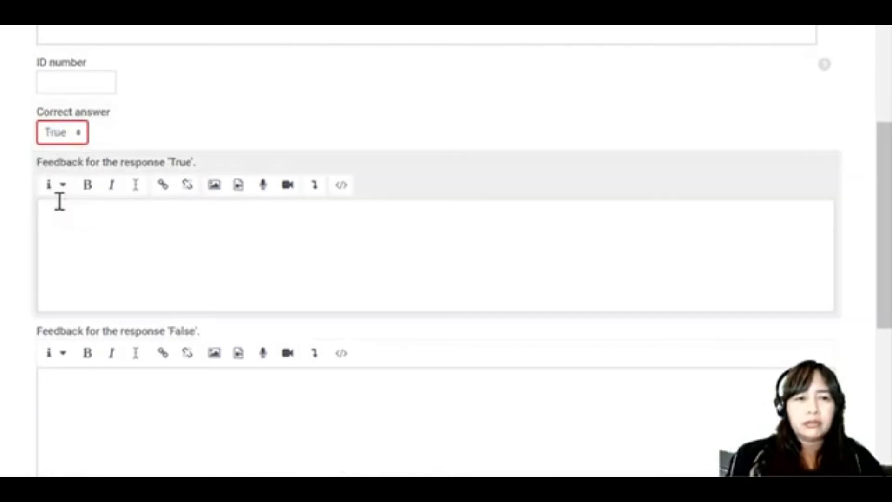
Step: Enter "Very Good!" as the feedback for the True response and "Try Again!" as the feedback for the False response
scroll(203, 247, down, 2)
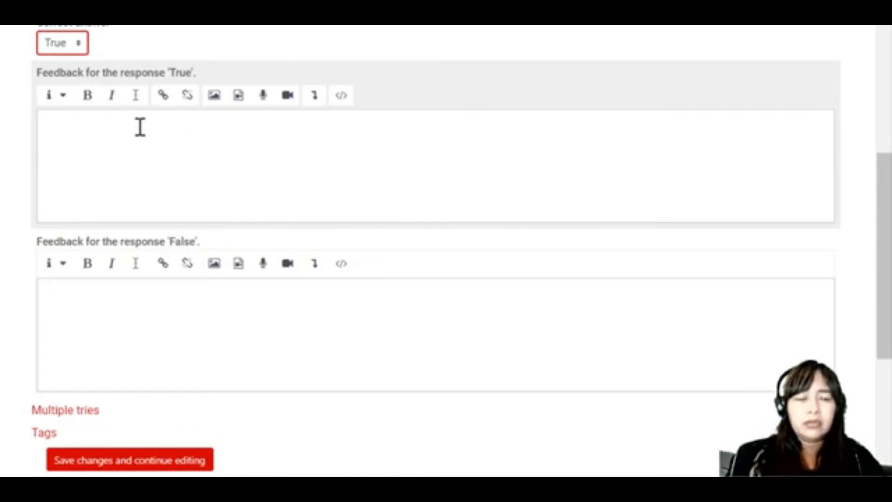
click(79, 348)
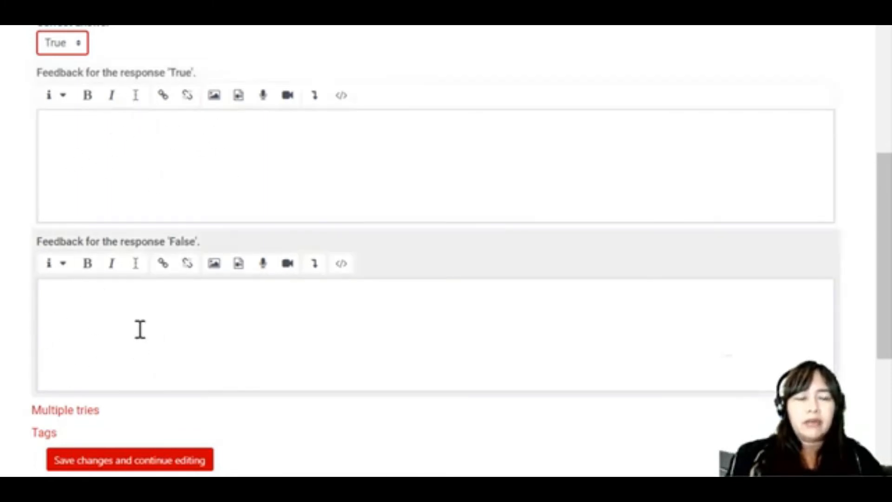
click(108, 162)
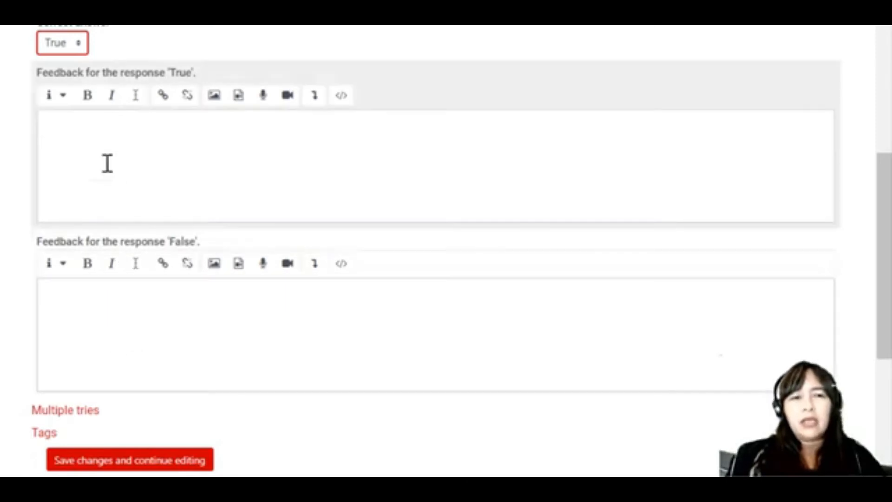
click(107, 163)
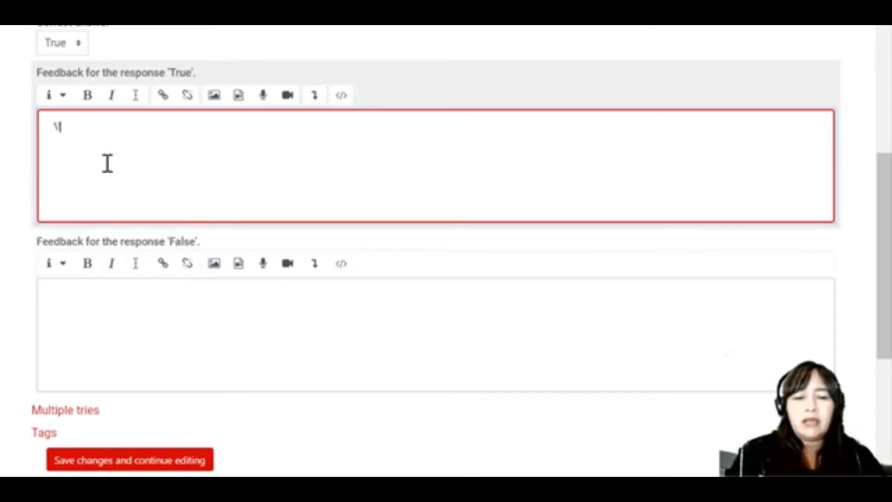
text(Very Good!)
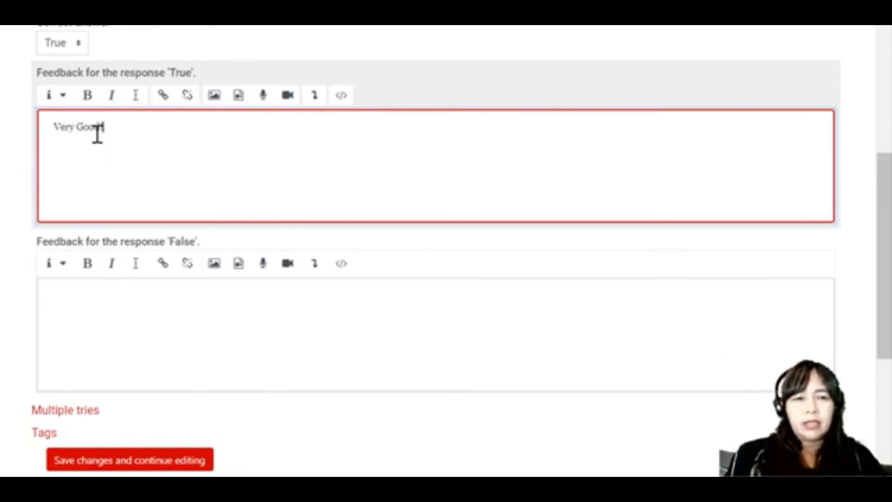
click(87, 313)
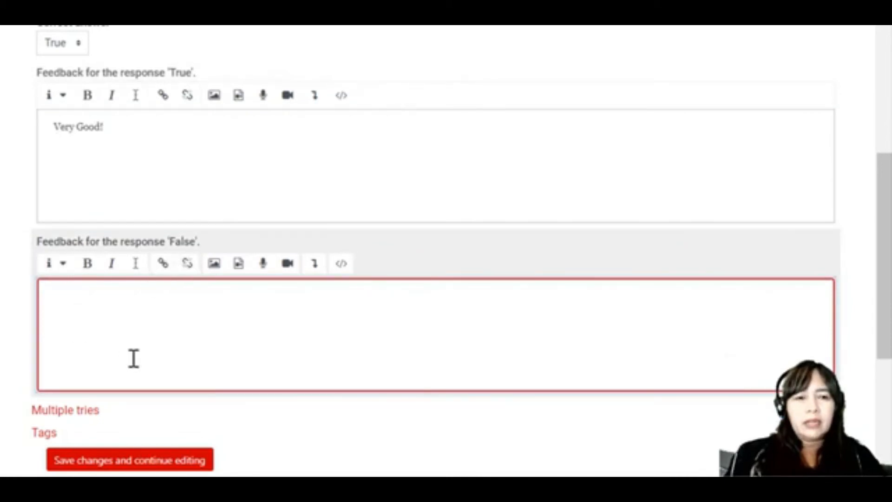
text(T)
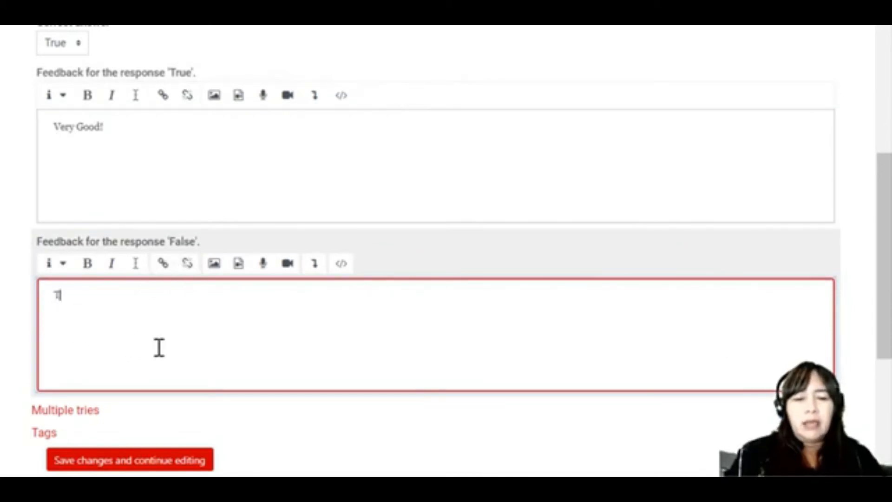
text(ry Again!)
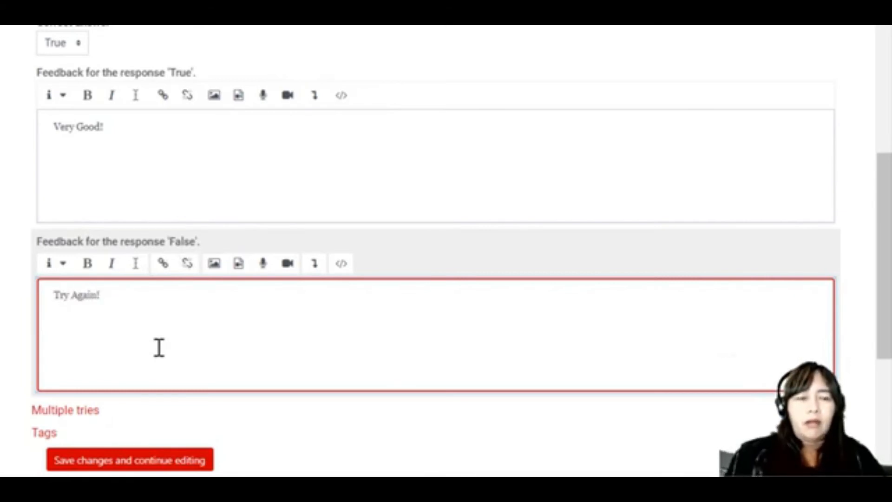
Step: Check the multiple tries penalty setting and save the True/False question to the question bank
scroll(158, 348, down, 3)
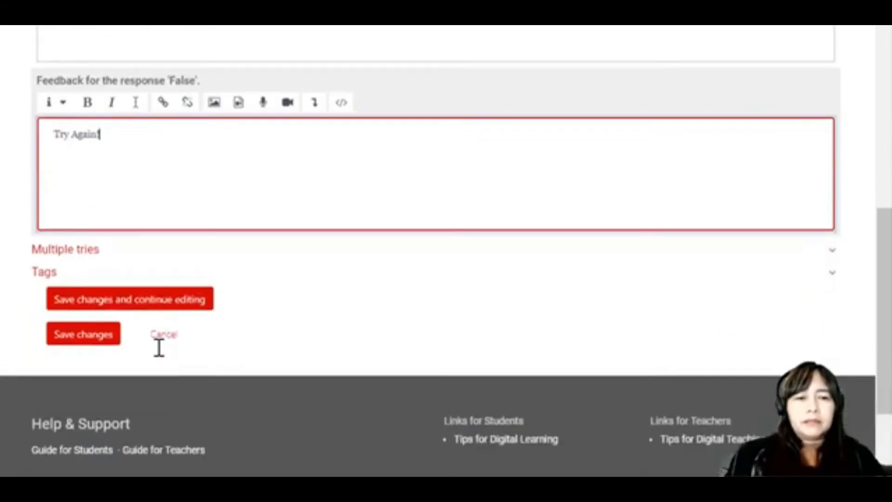
click(84, 224)
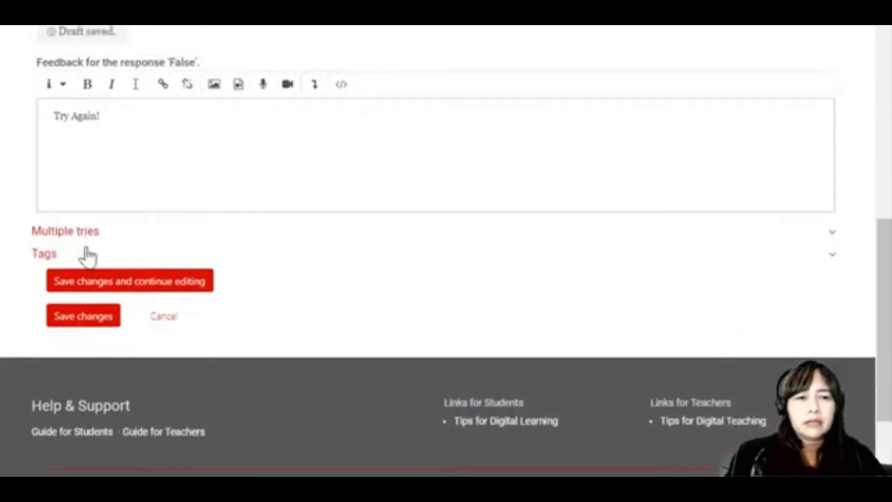
click(82, 232)
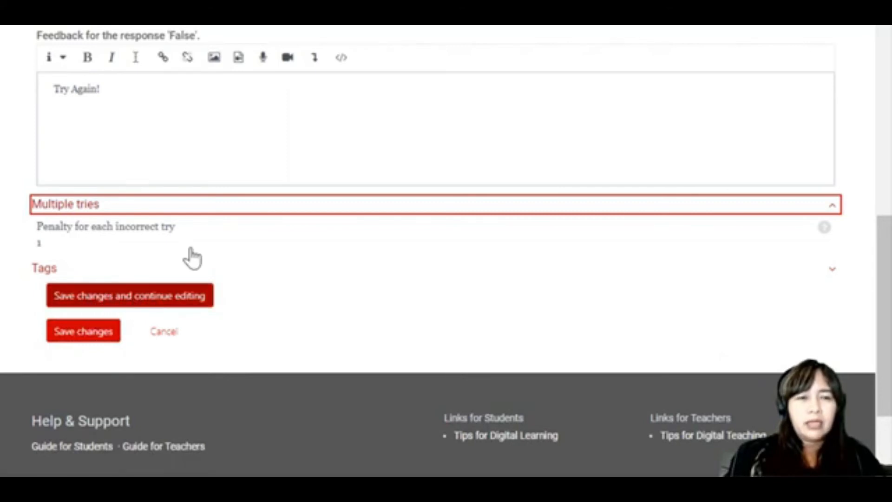
click(119, 142)
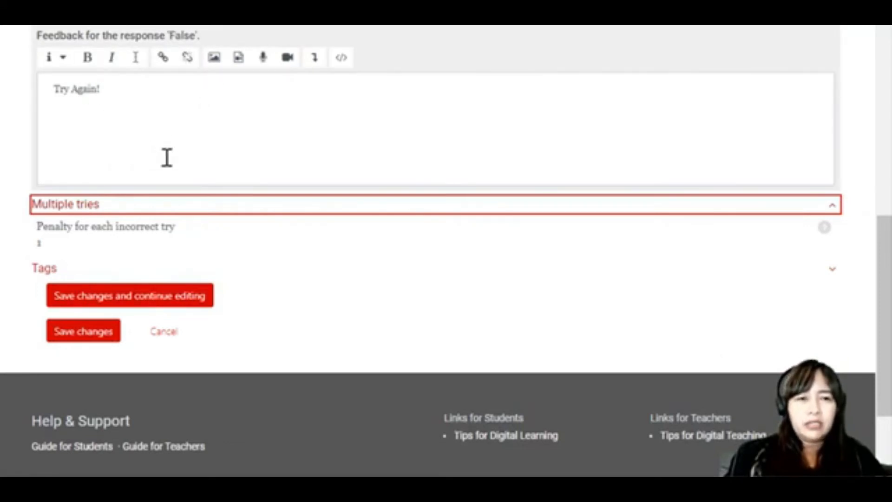
click(98, 338)
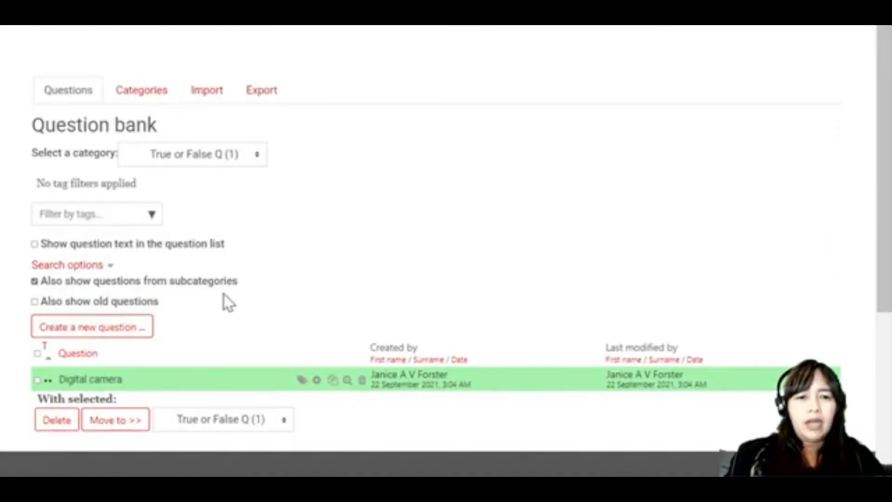
Step: Look through the destination categories available for moving the Digital camera question, keeping True or False Q selected
scroll(223, 293, down, 2)
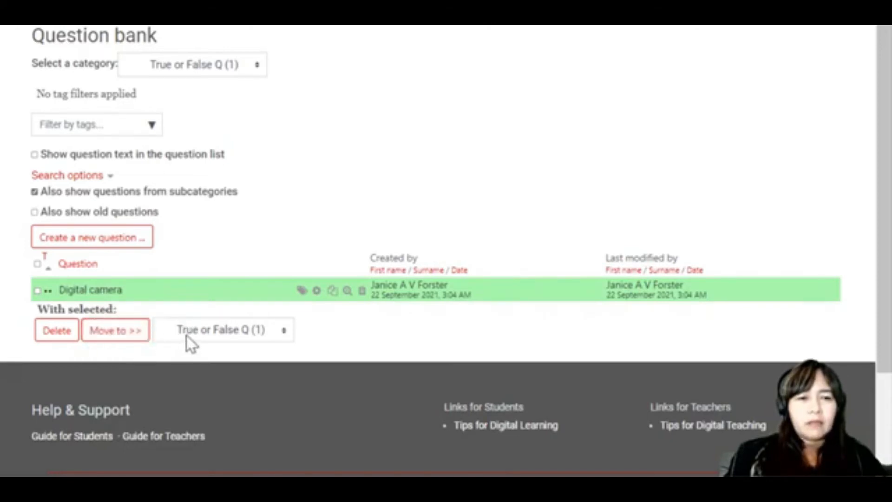
click(217, 333)
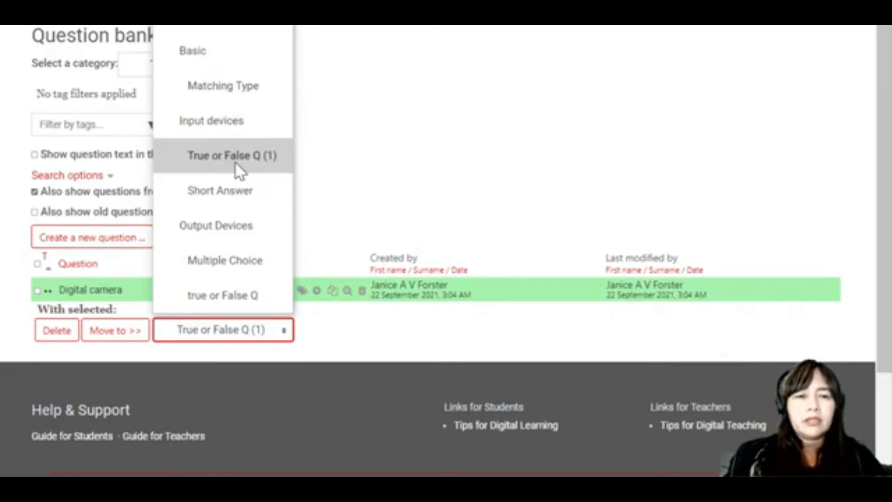
click(250, 169)
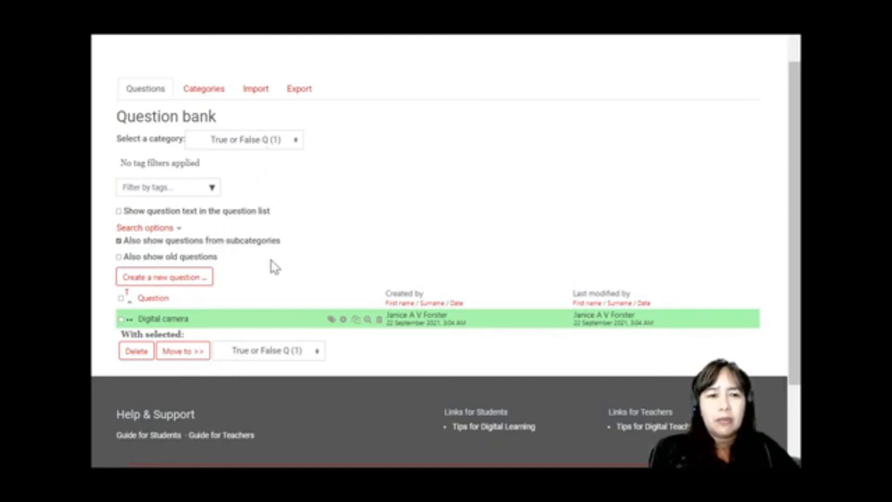
Step: Switch the question bank to the Multiple Choice category under Output Devices and create a new Multiple choice question there
click(221, 144)
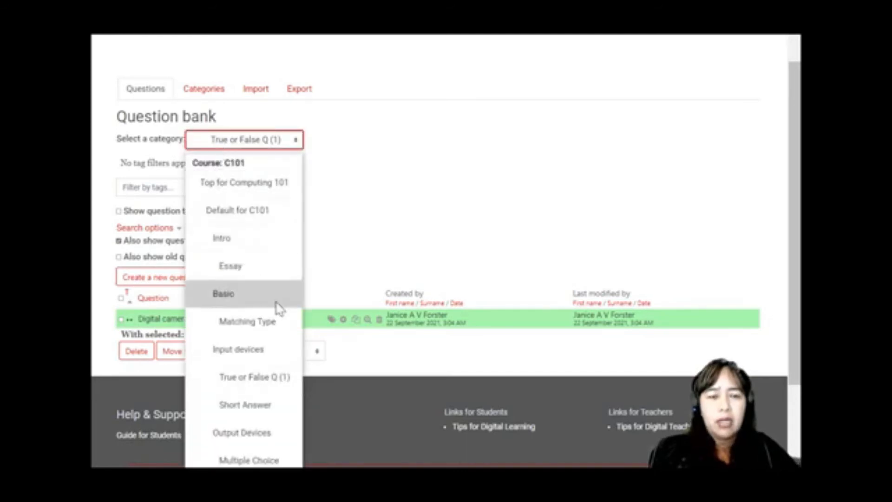
click(252, 461)
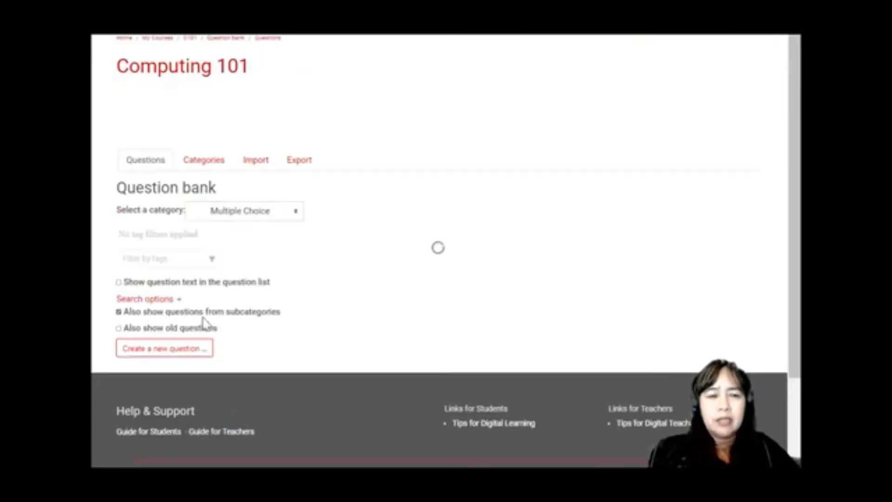
click(171, 348)
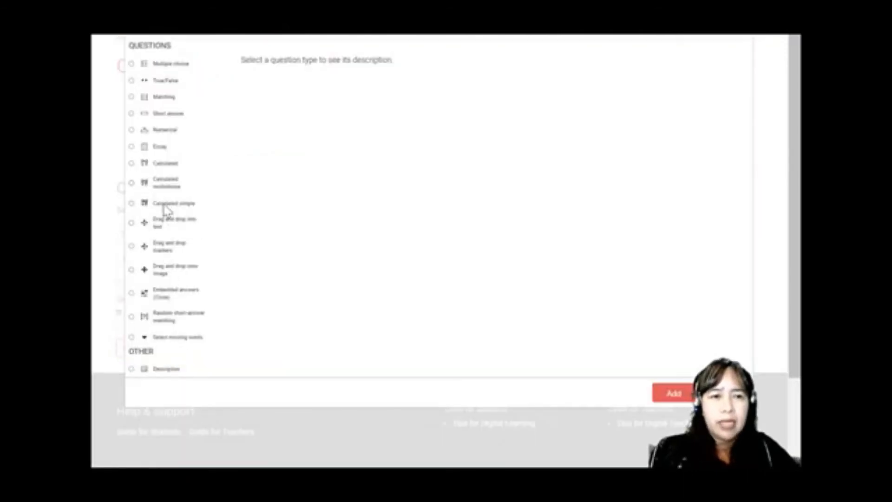
click(166, 66)
click(664, 394)
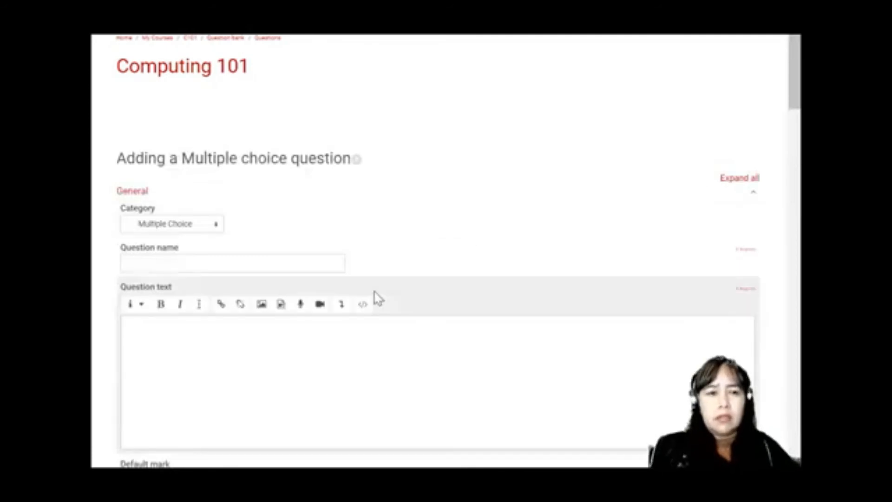
Step: Name the question "Screen Name" and enter "Name of the screen that recognizes touch input is:" as the question text
click(175, 268)
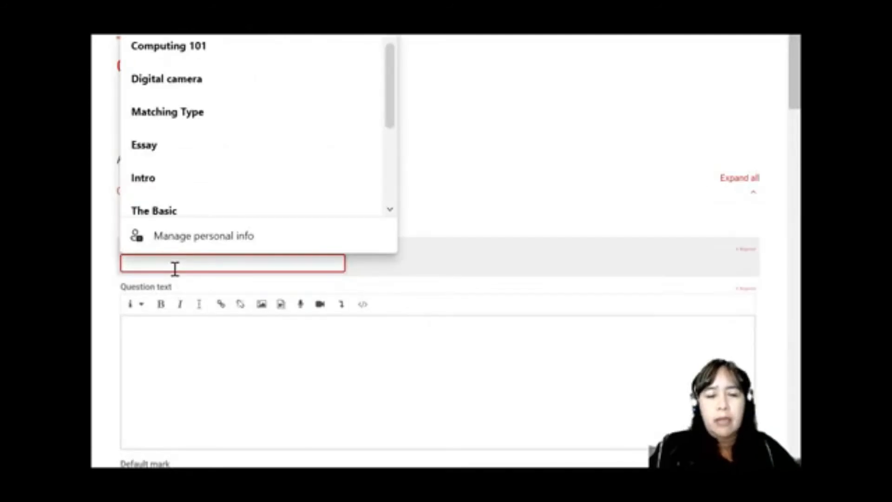
text(Sto)
text(een Name)
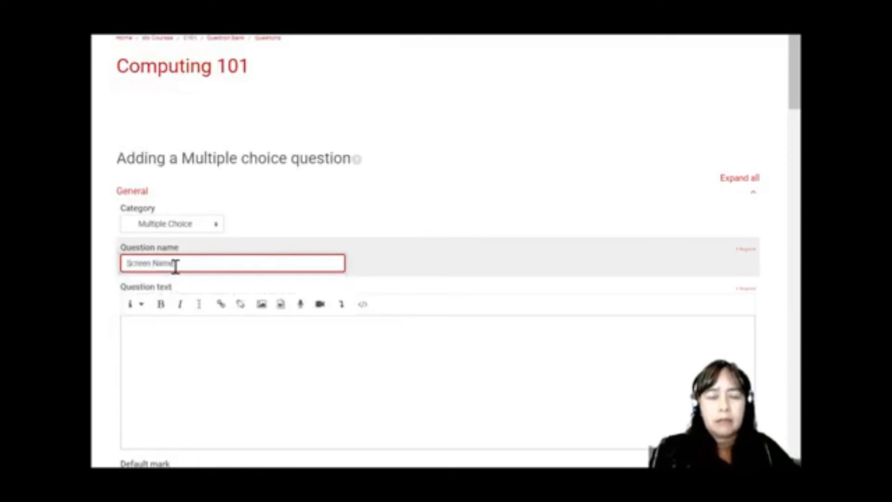
click(191, 386)
text(Name of the screen that recognises touch input is:)
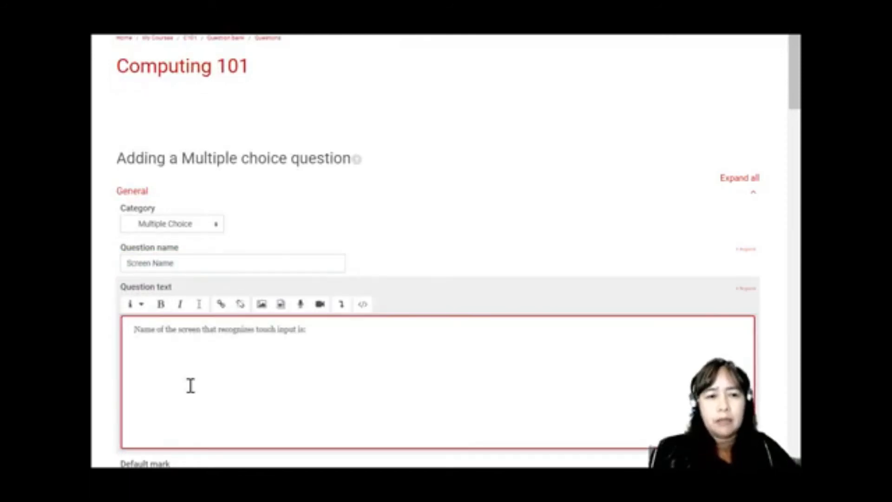
Step: Replace the colon at the end of the question text with a space and an underscore as the answer blank
scroll(195, 377, down, 2)
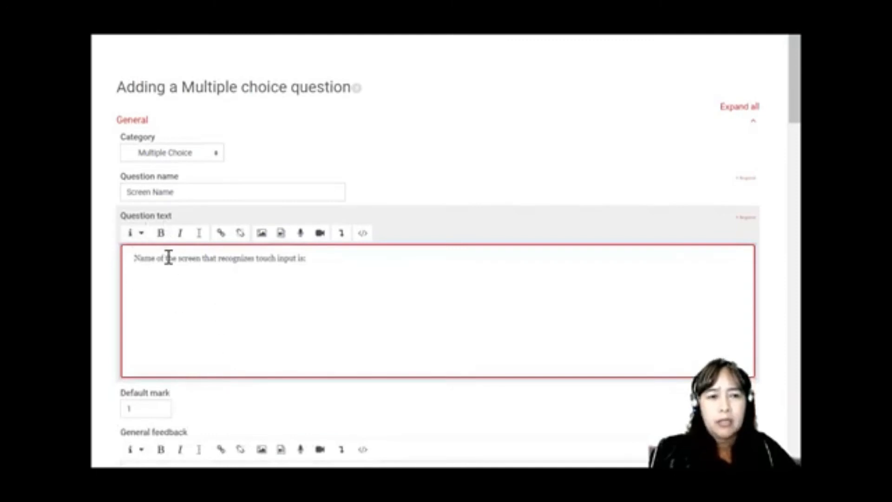
drag(134, 259, 324, 271)
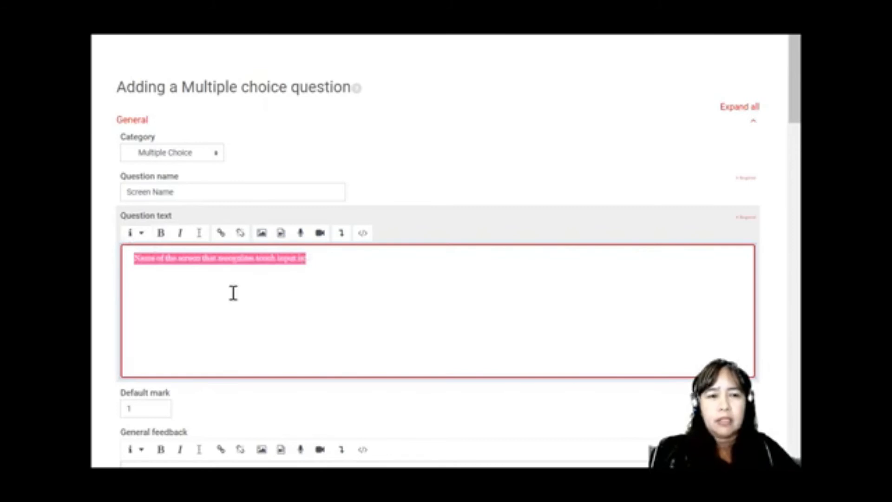
click(322, 264)
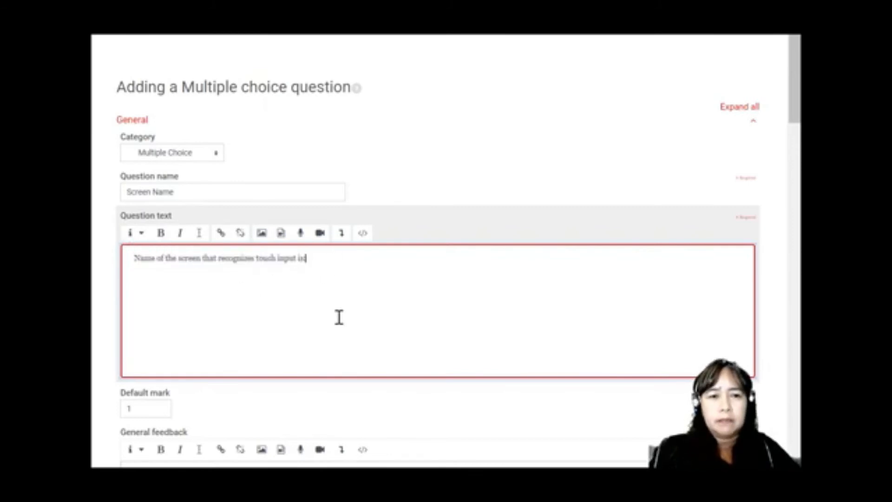
text(_)
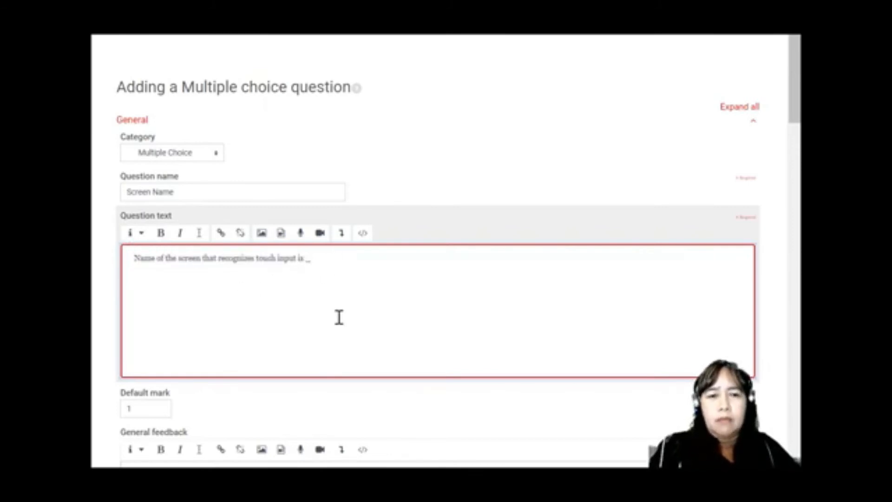
Step: Review the multiple choice question's default mark, general feedback, ID number, number of answers, choice shuffling, choice numbering and first answer settings
scroll(339, 317, down, 2)
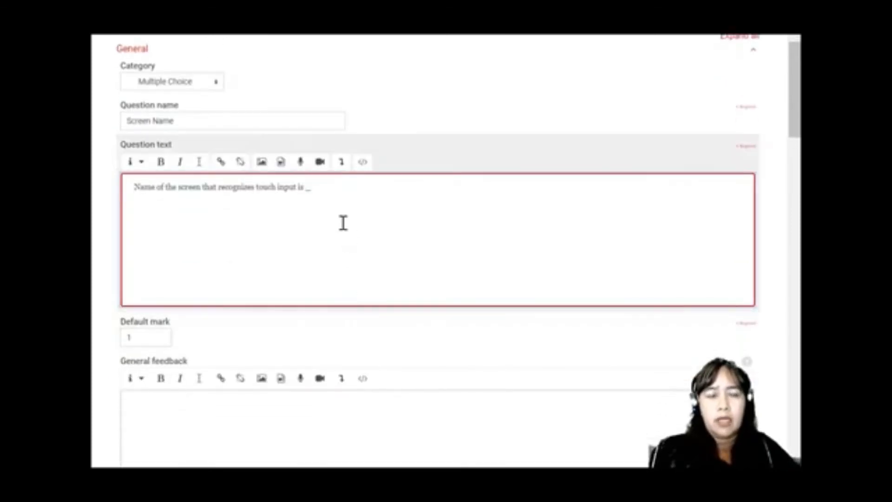
scroll(325, 232, down, 2)
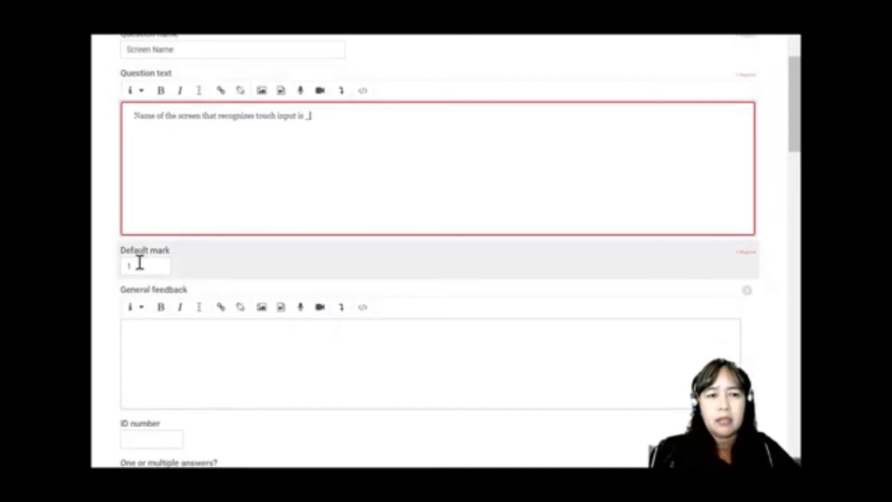
scroll(281, 296, down, 2)
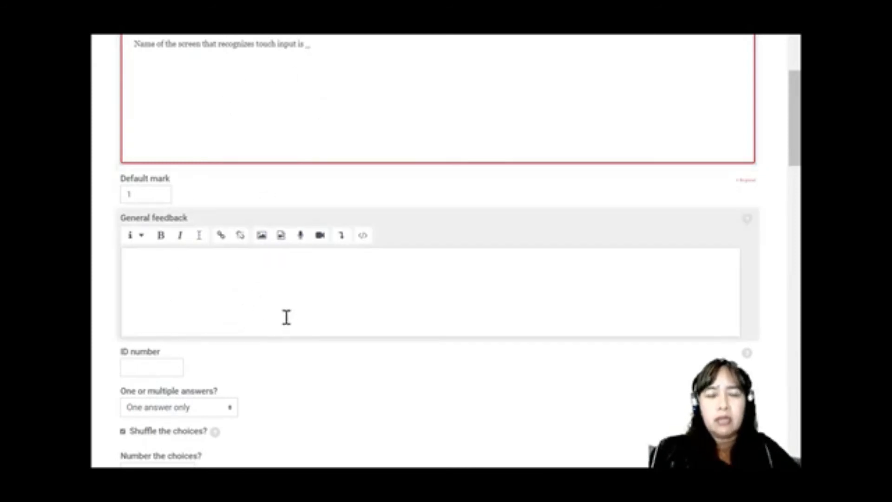
scroll(286, 317, down, 3)
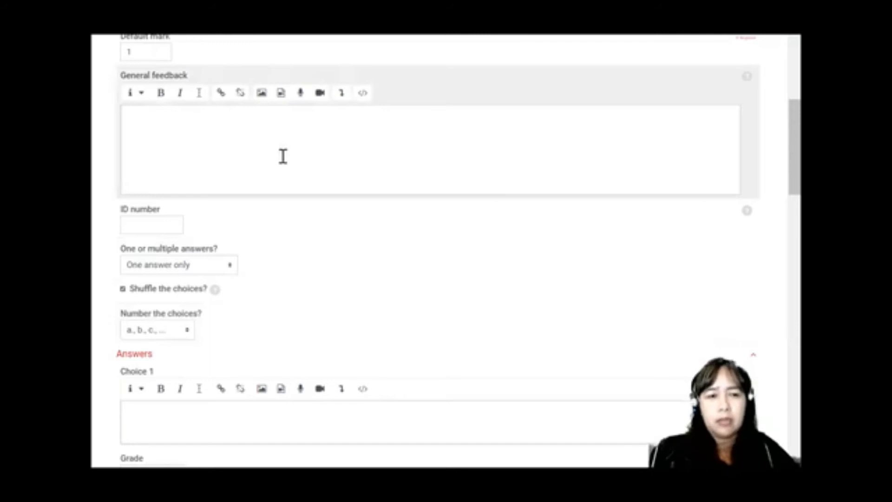
scroll(282, 156, down, 2)
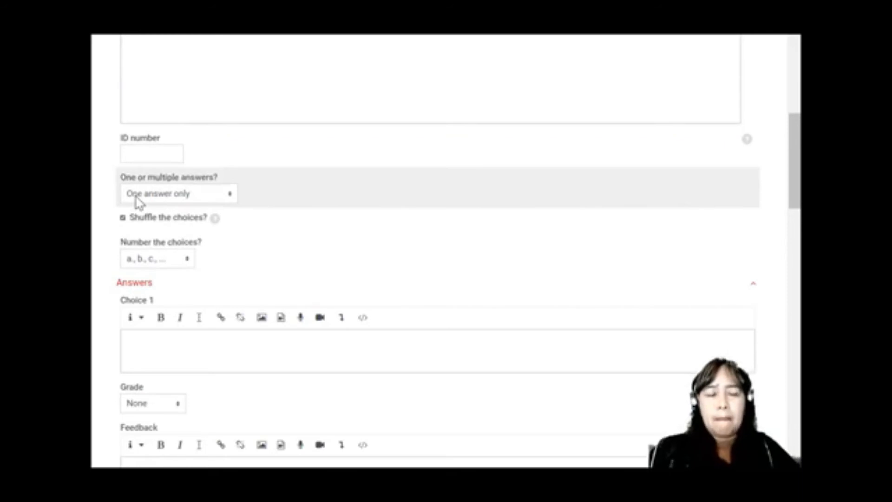
scroll(138, 201, up, 6)
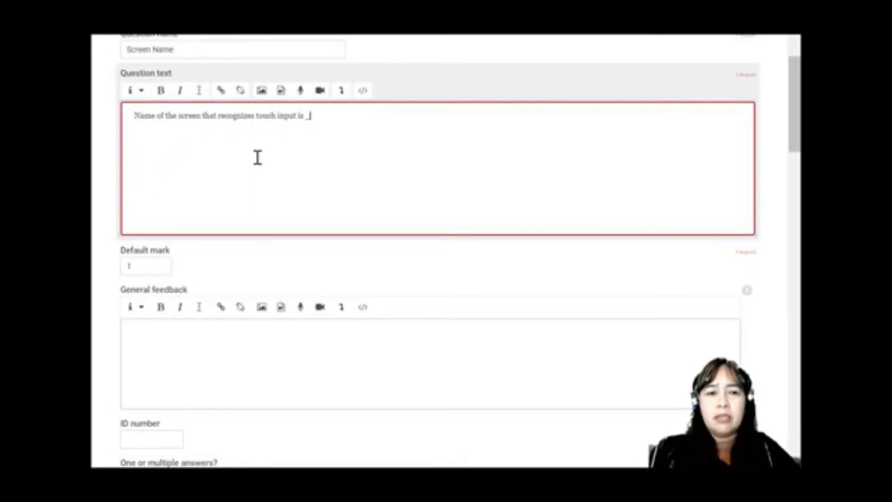
Step: Set the question to allow one answer only
scroll(255, 158, down, 1)
scroll(257, 157, down, 3)
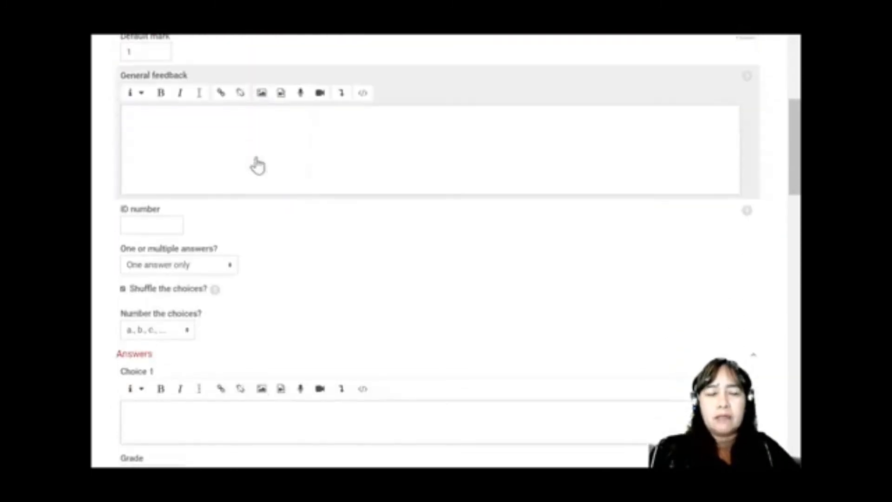
scroll(253, 161, down, 1)
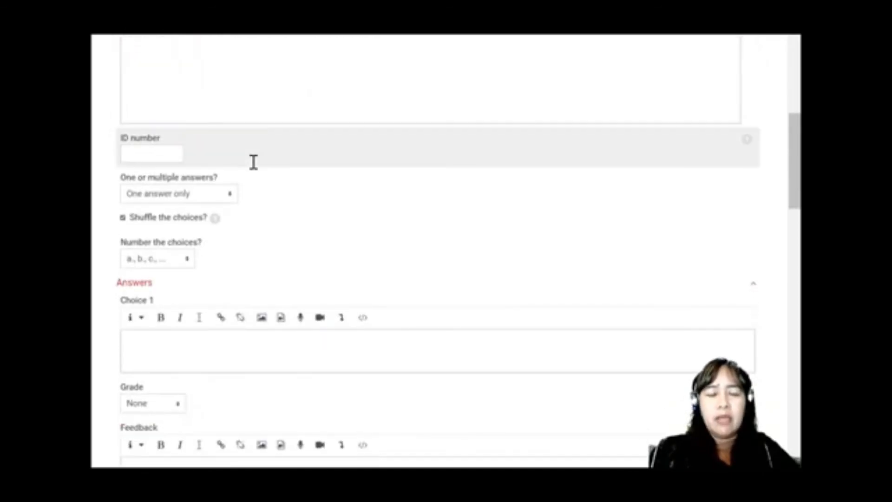
scroll(254, 162, down, 1)
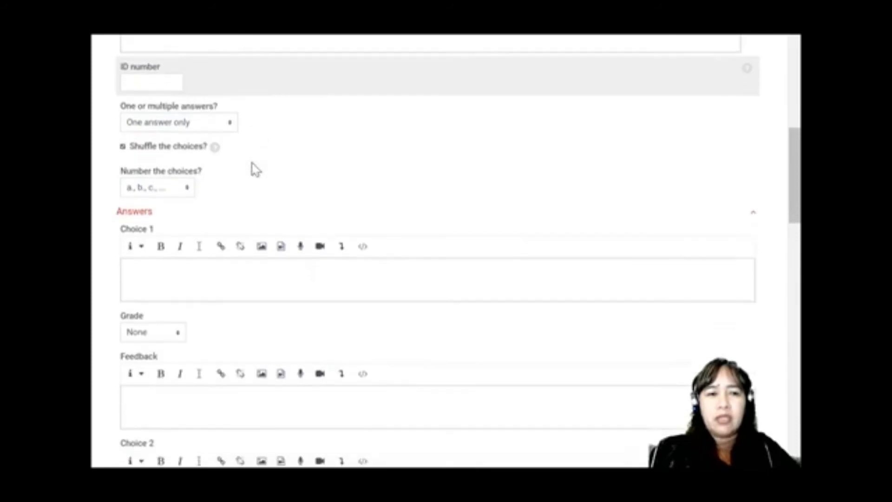
scroll(186, 161, up, 1)
click(185, 193)
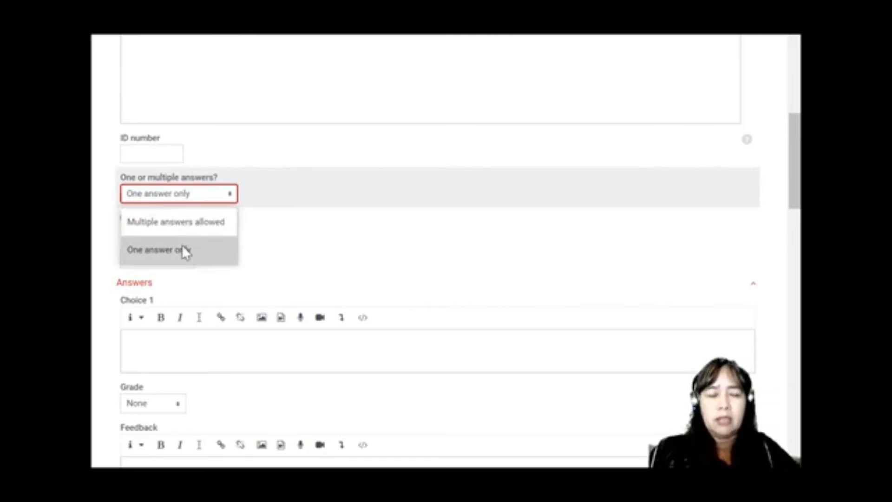
click(165, 250)
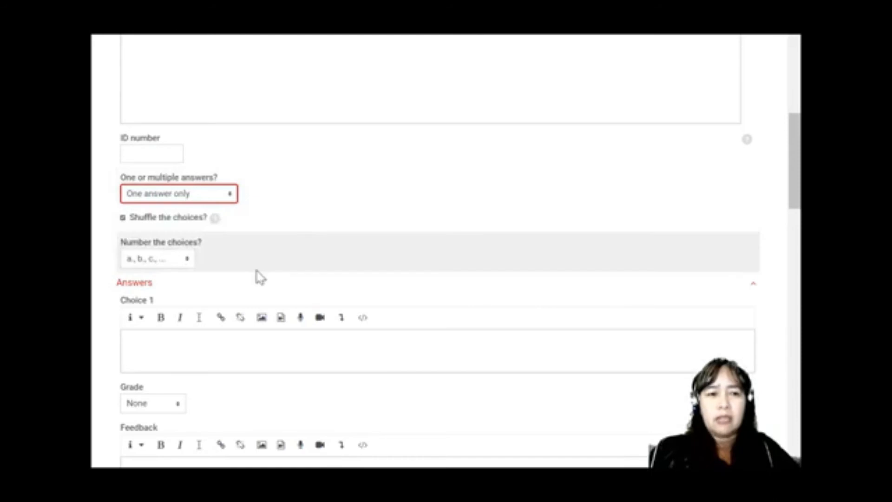
scroll(255, 274, down, 2)
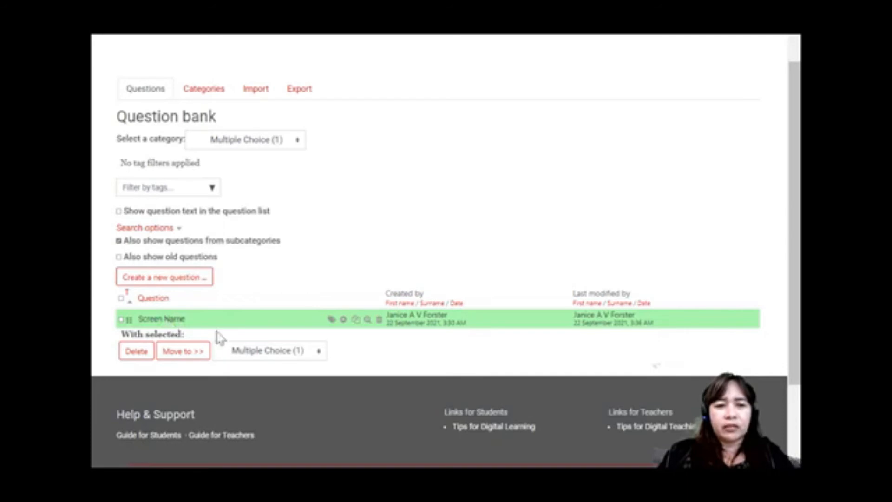
Step: Open the "Screen Name" question for editing and review its settings, answer choices and the saving options at its end
click(343, 320)
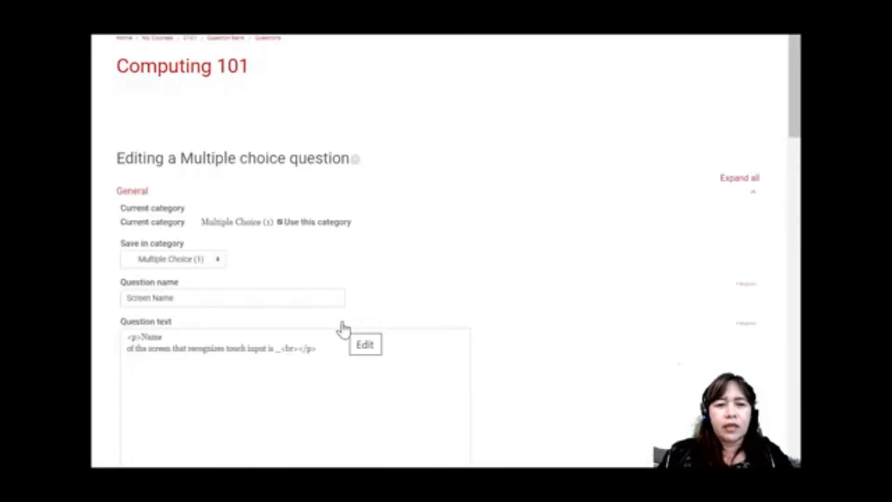
scroll(364, 309, down, 3)
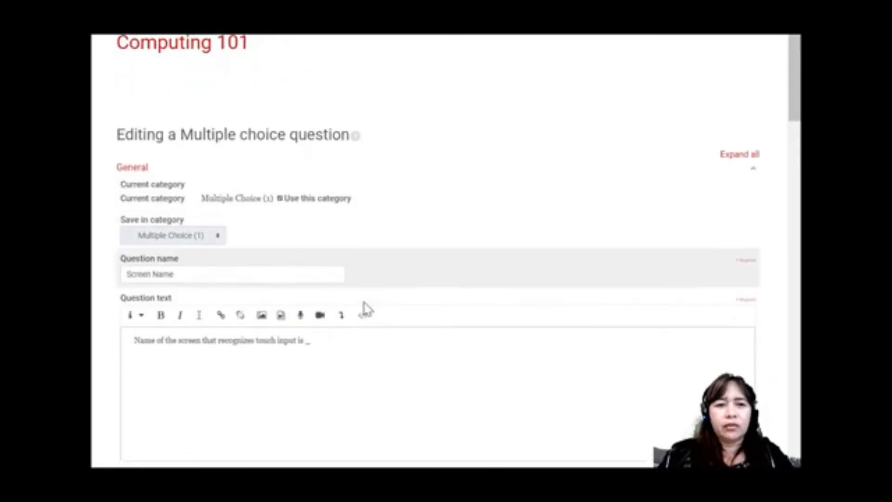
scroll(365, 303, down, 9)
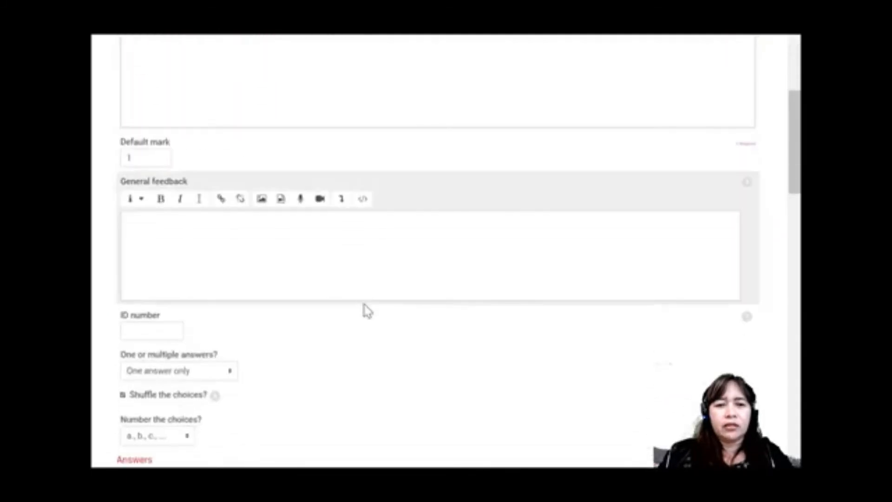
scroll(375, 303, down, 5)
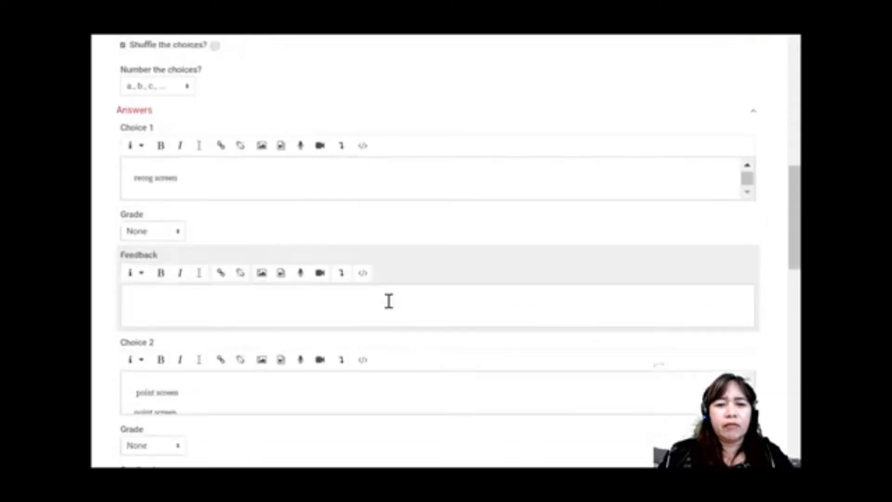
scroll(389, 301, down, 10)
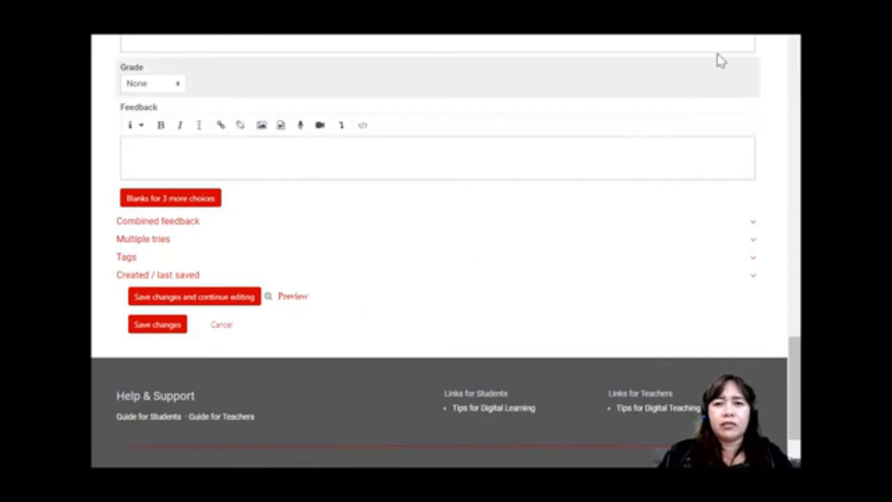
Step: Set the choice numbering style to "a., b., c., ..."
scroll(183, 195, up, 10)
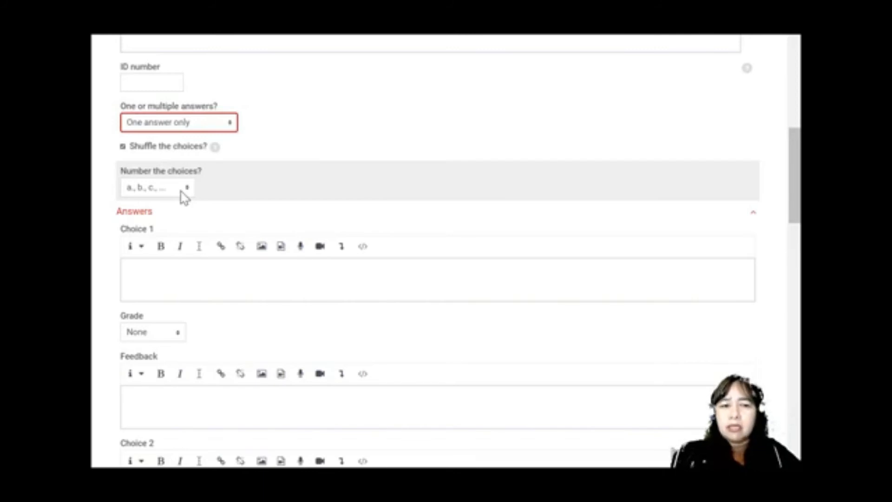
click(184, 195)
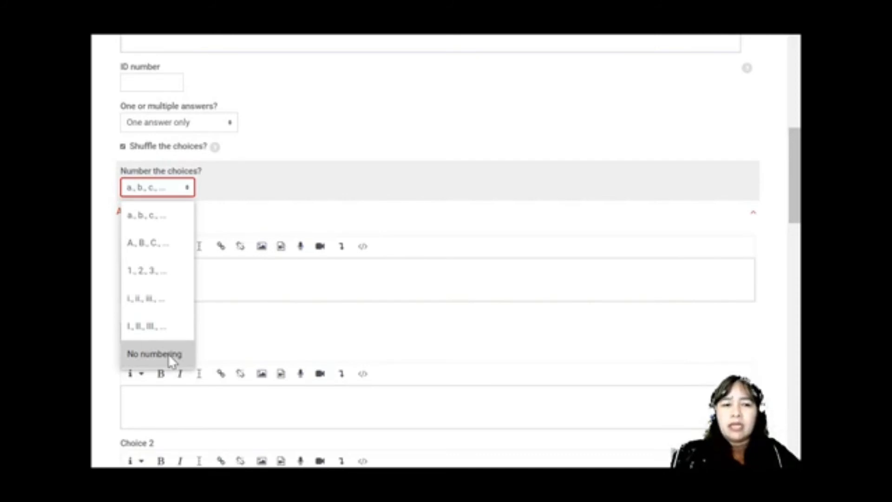
click(173, 220)
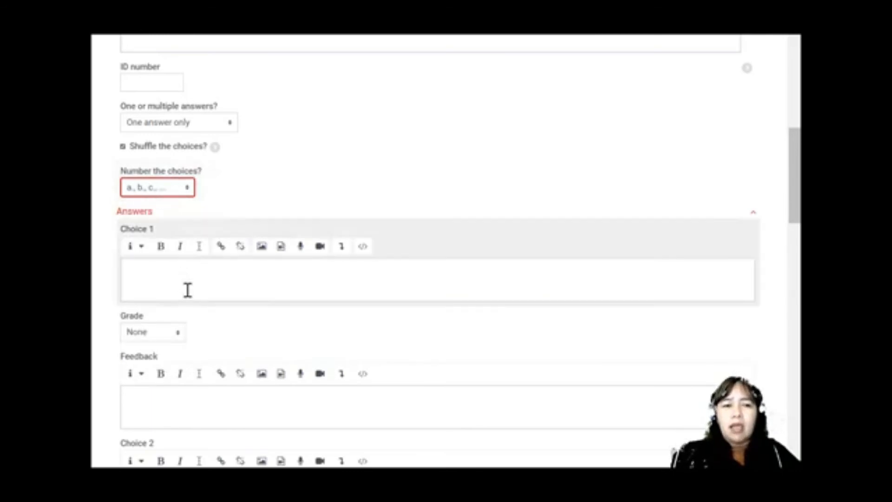
Step: Put the copied answer options into Choice 1 and trim them to "recog screen", removing the letter label and the other options
scroll(187, 289, down, 2)
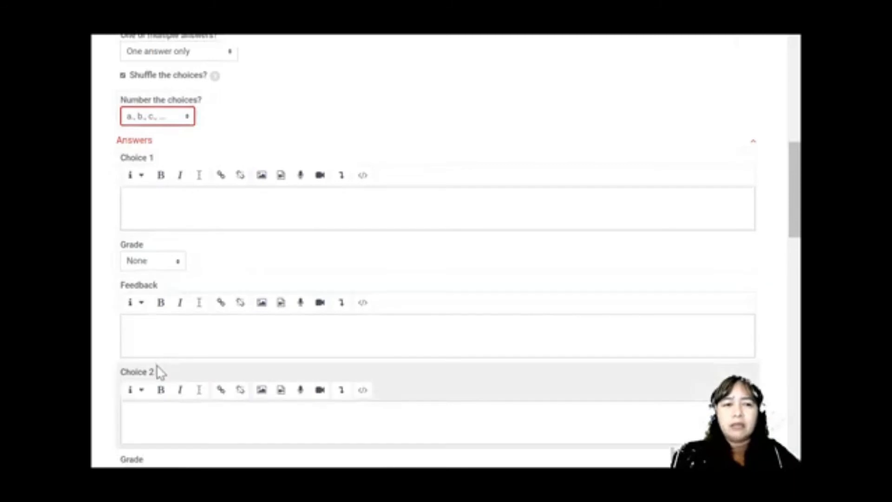
scroll(159, 348, down, 2)
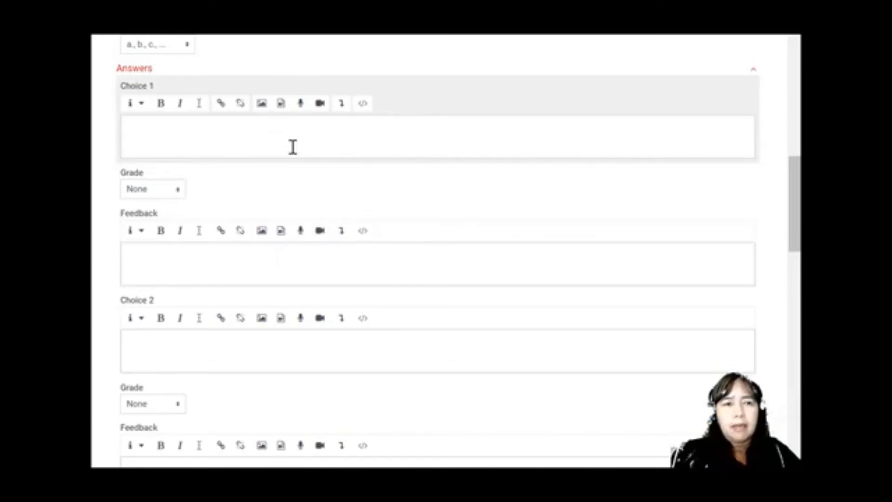
click(210, 144)
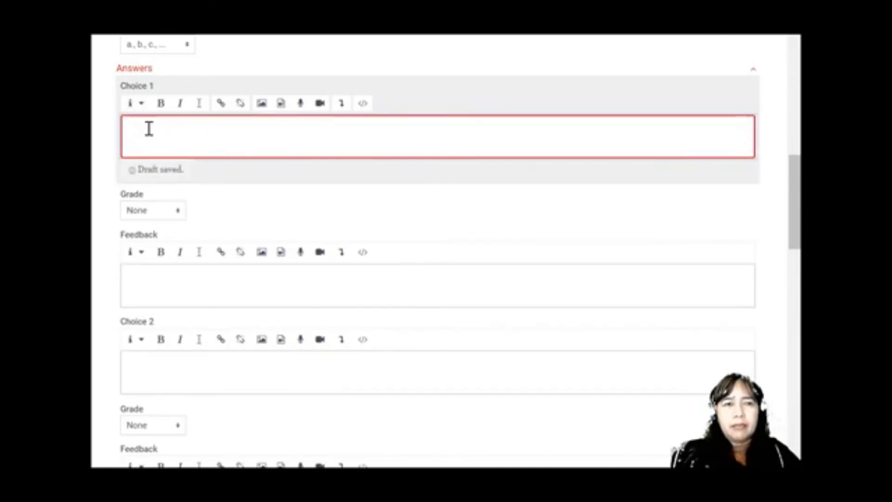
text((a) recog screen (b) point screen (c) touch screen (d) android screen)
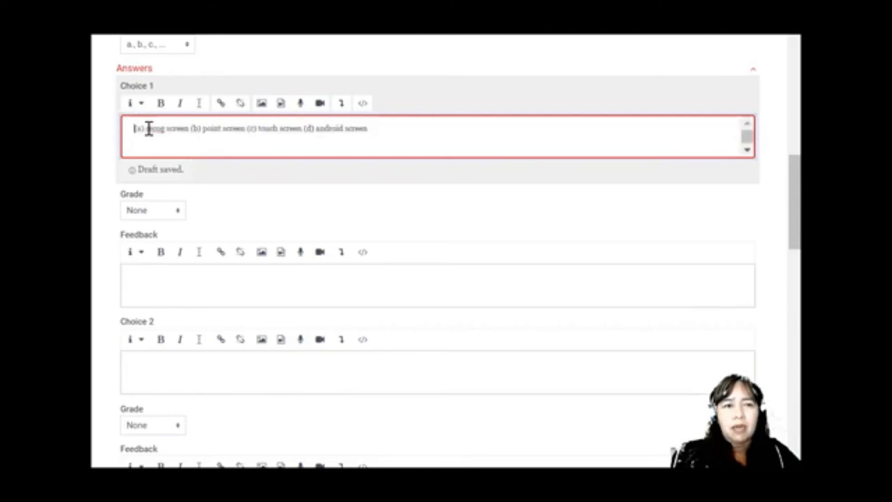
drag(145, 130, 131, 129)
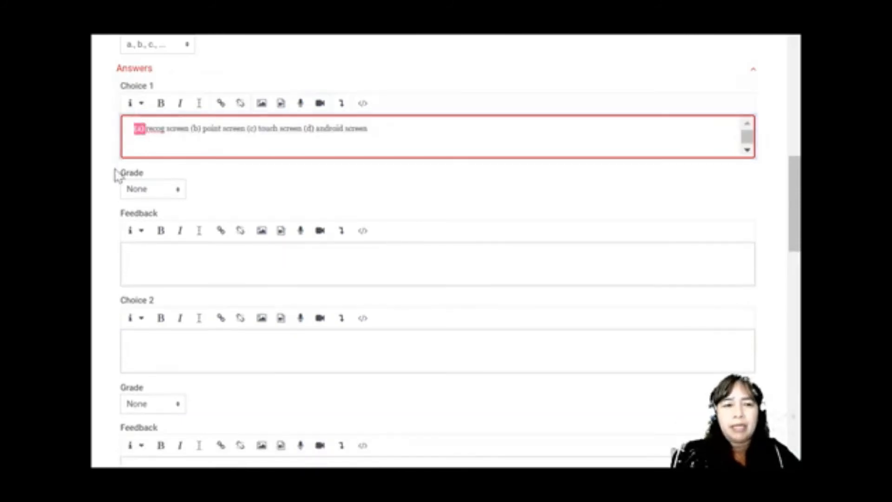
key(BackSpace)
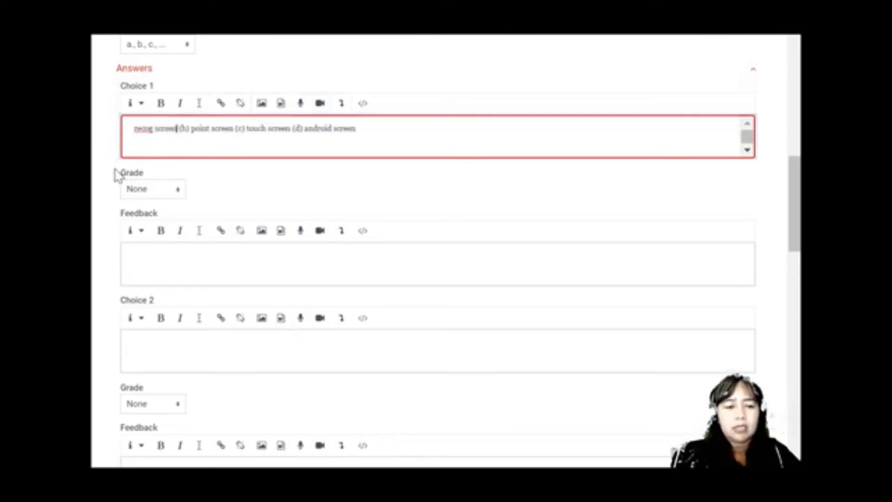
key(shift+End)
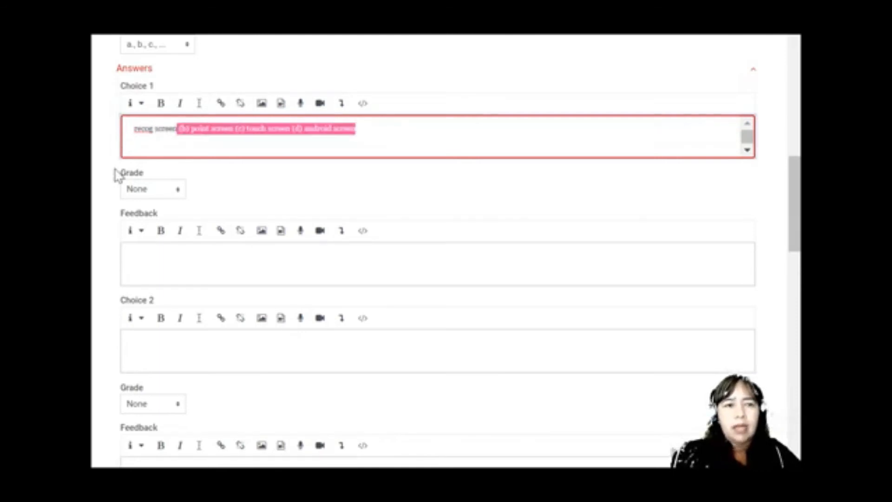
key(Delete)
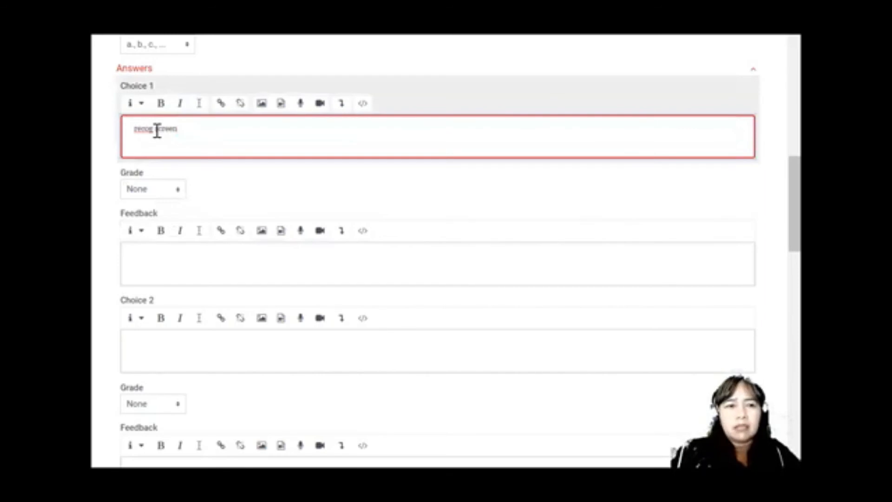
Step: Try expanding "recog" to "recognition" in the Choice 1 text, and restore the shorter wording
click(153, 129)
text(nition)
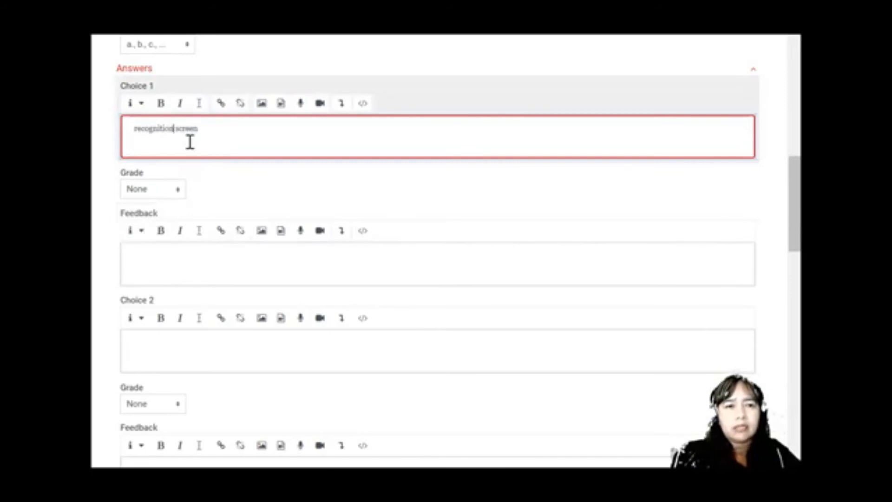
key(BackSpace)
key(BackSpace)
key(BackSpace)
key(BackSpace)
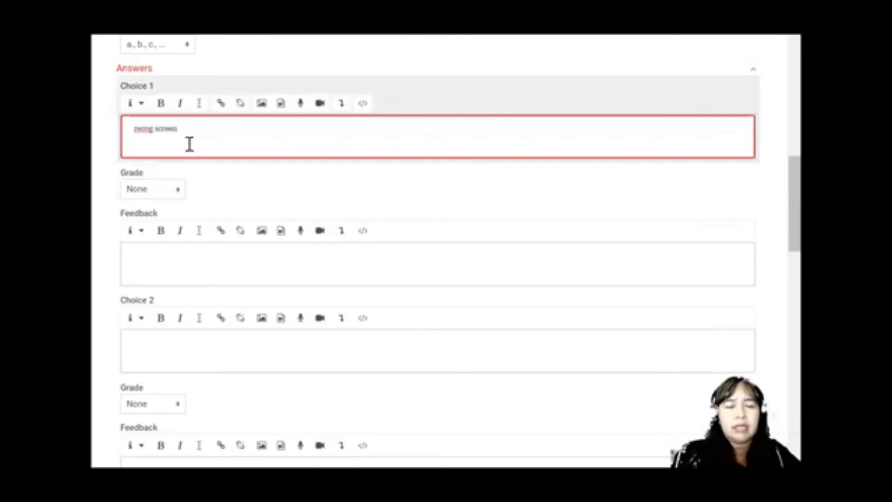
Step: Examine the grade percentages available for Choice 1 and the options for allowing one or multiple answers
click(170, 191)
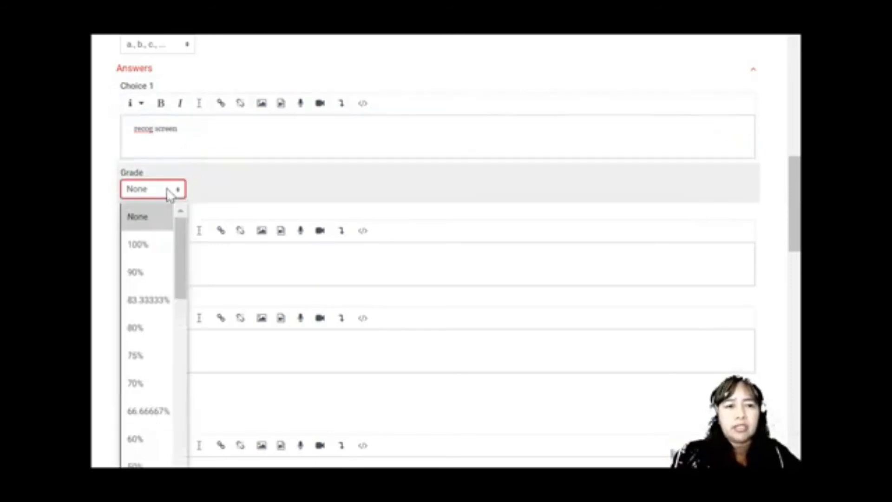
click(197, 189)
scroll(199, 191, up, 3)
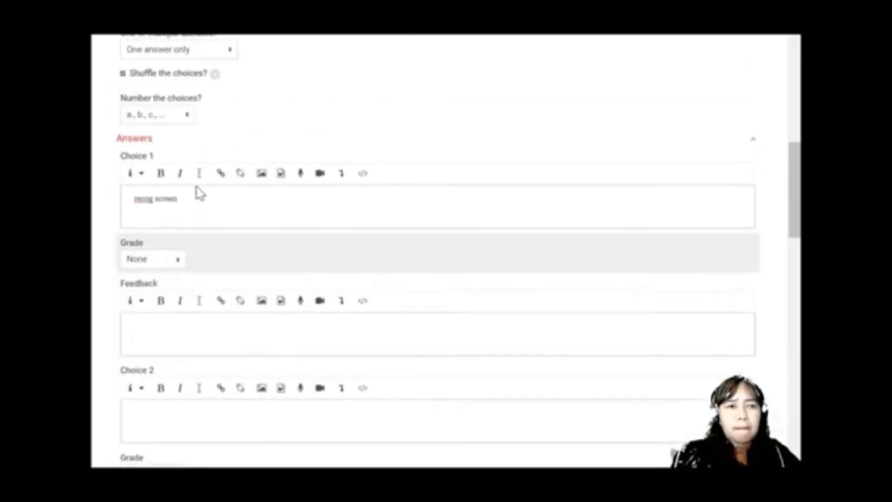
click(178, 52)
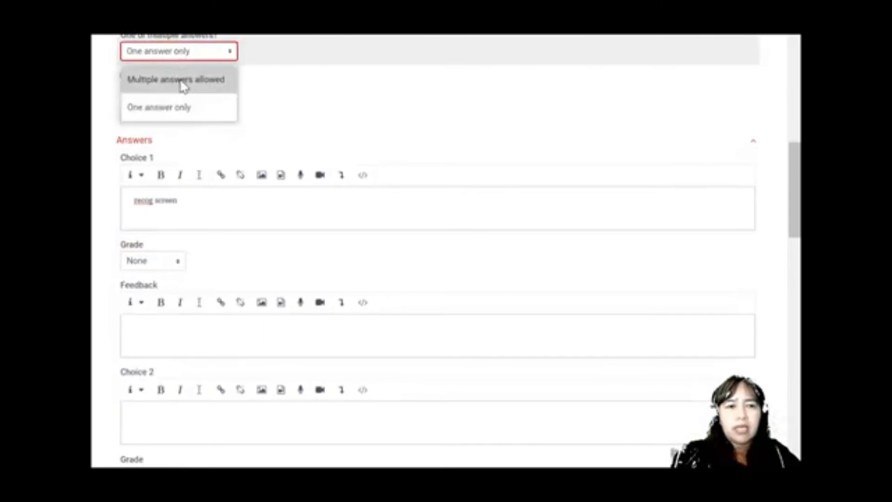
click(258, 147)
click(179, 148)
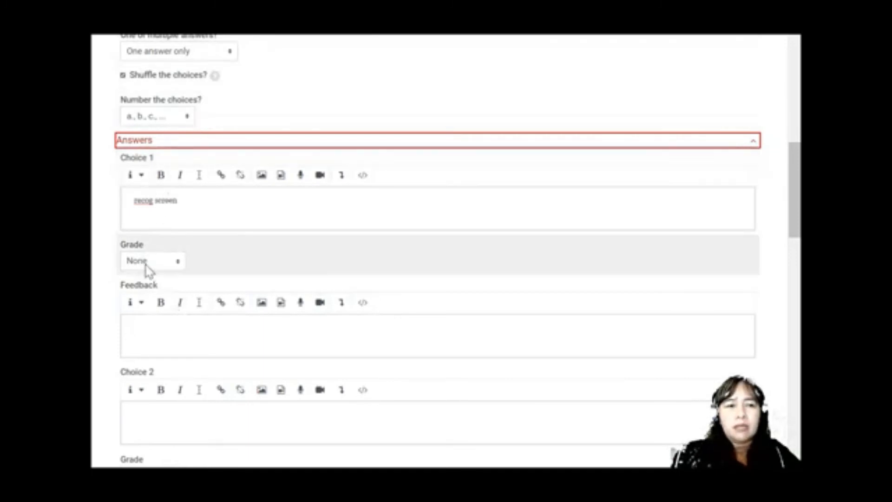
click(147, 262)
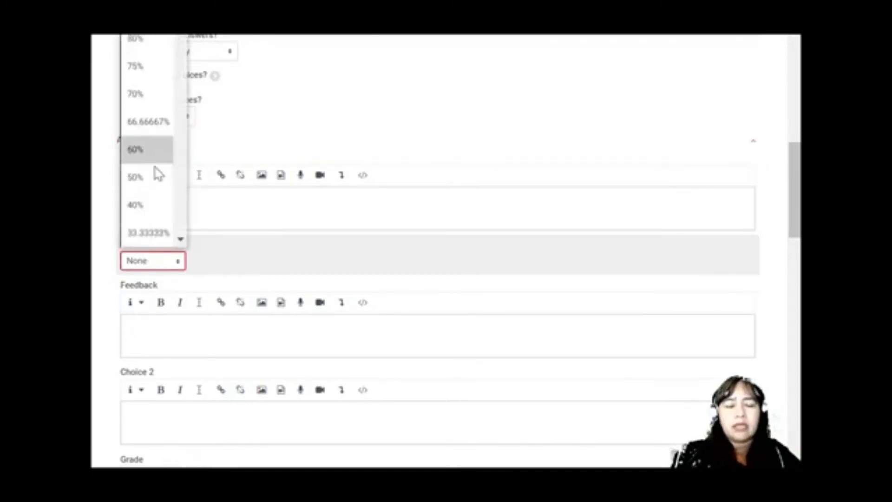
scroll(156, 172, down, 1)
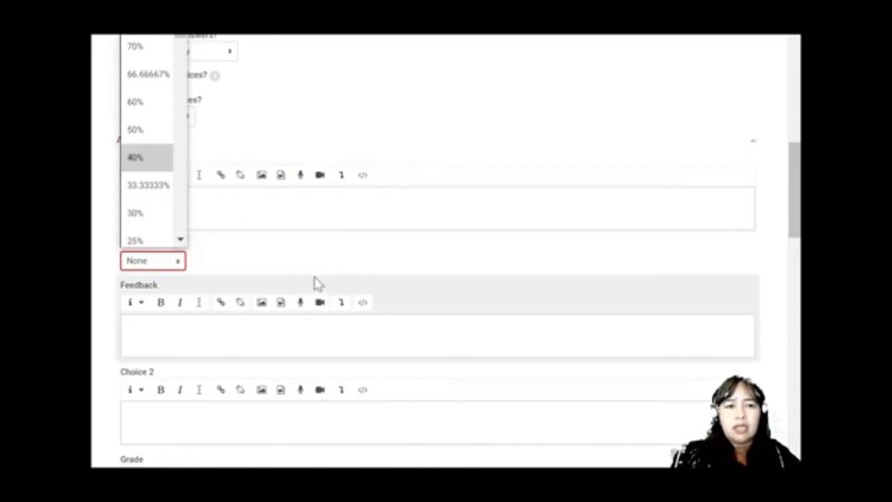
click(348, 262)
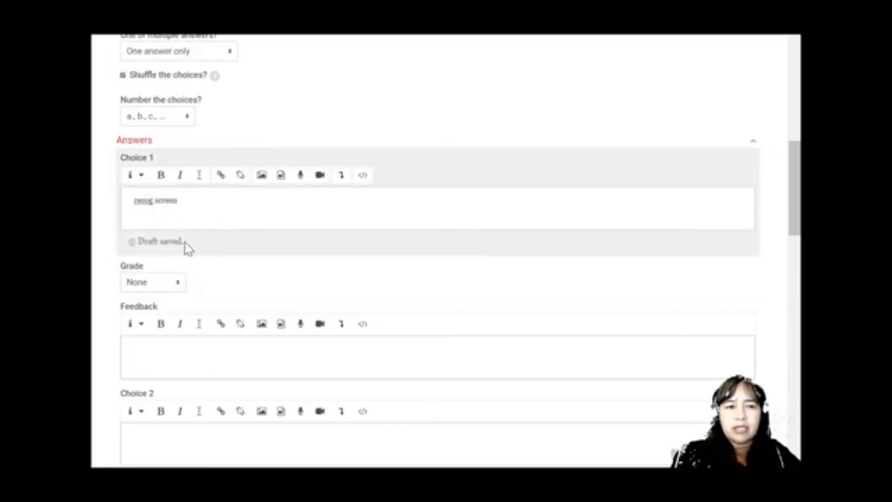
Step: Look over the grade and feedback fields of Choice 1 and the fields for Choice 2
scroll(185, 247, down, 2)
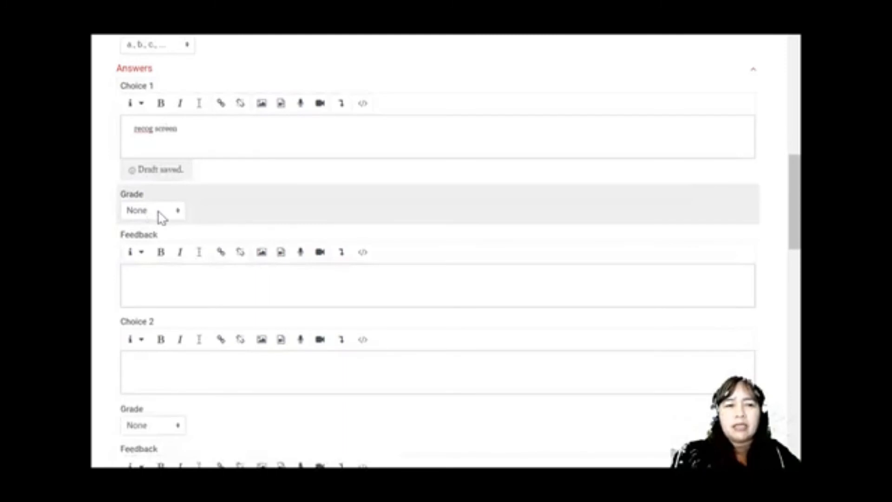
scroll(143, 292, down, 2)
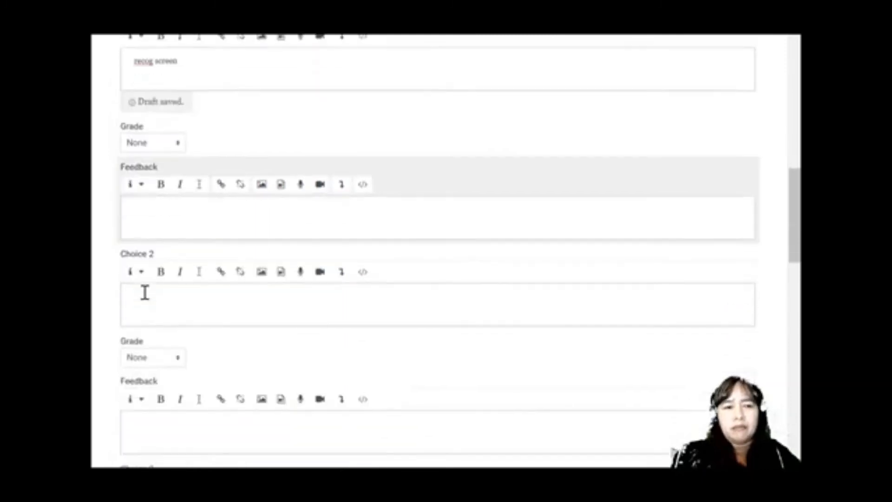
click(165, 214)
scroll(169, 229, up, 2)
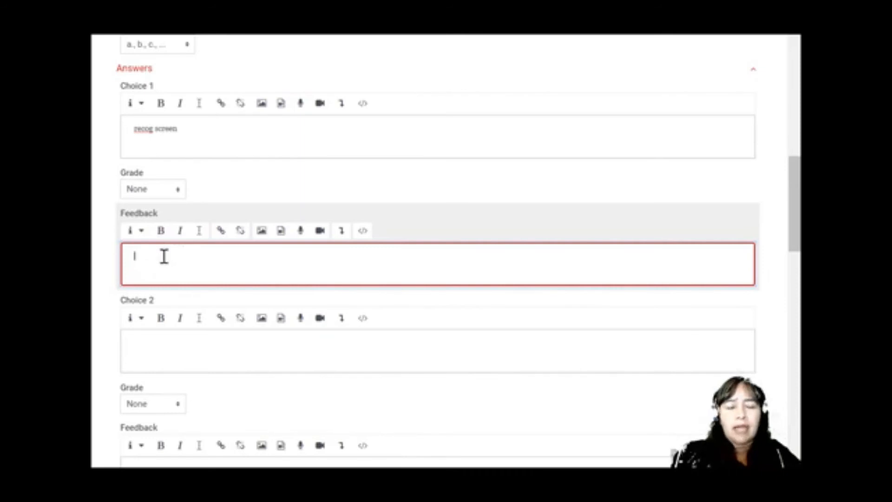
scroll(164, 256, down, 3)
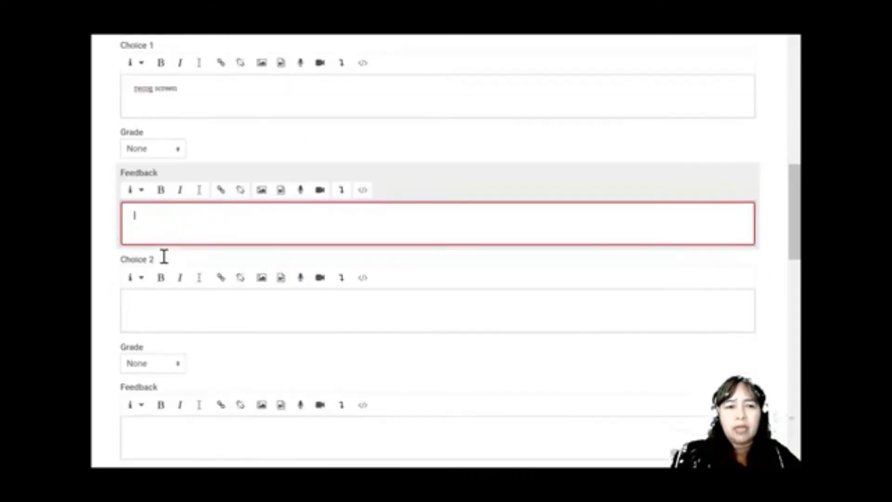
Step: Put the remaining answer options into Choice 2 and trim them to "point screen", copying options (c) and (d) before removing them
click(169, 203)
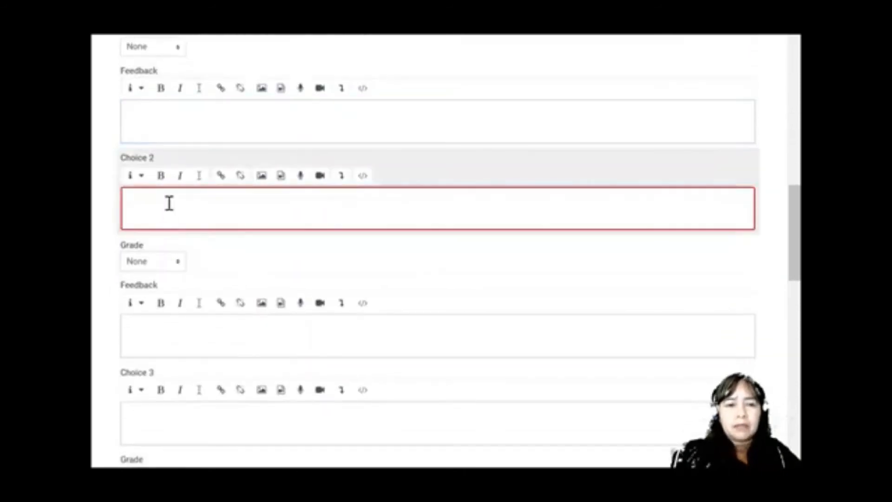
text((b)point screen (c) touch screen (d) android screen)
click(148, 201)
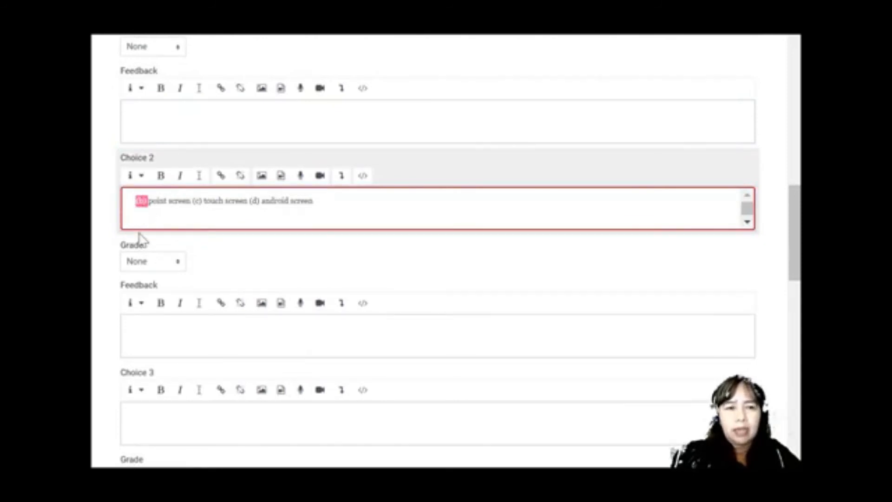
key(BackSpace)
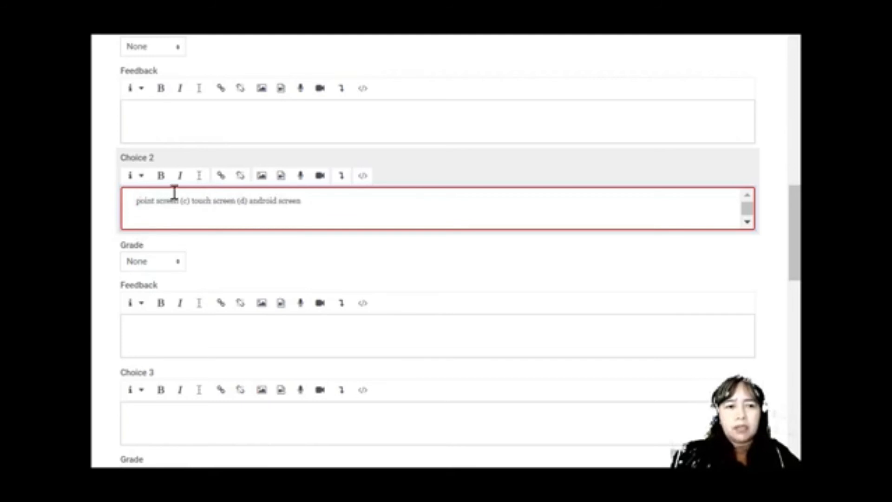
drag(181, 199, 342, 205)
key(ctrl+c)
key(BackSpace)
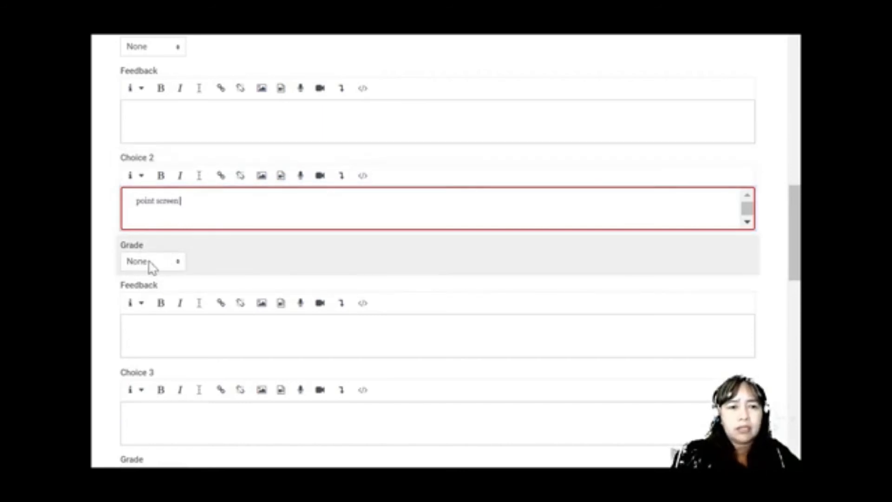
Step: Put the copied options into Choice 3 and trim them to "touch screen", copying option (d) before removing it
scroll(139, 268, down, 2)
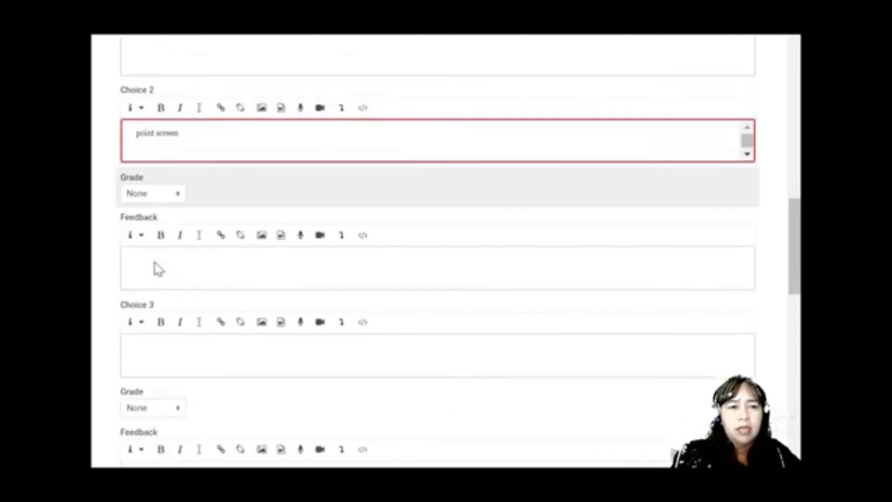
scroll(205, 270, down, 4)
click(149, 195)
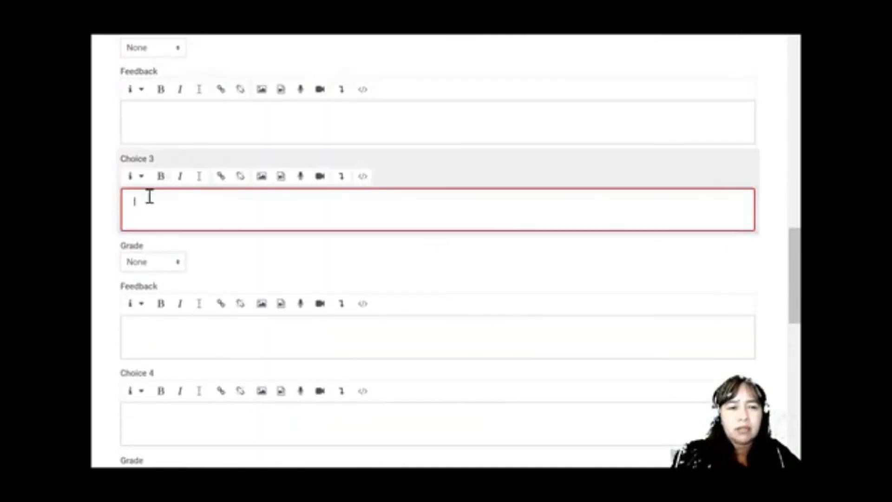
key(ctrl+v)
click(148, 201)
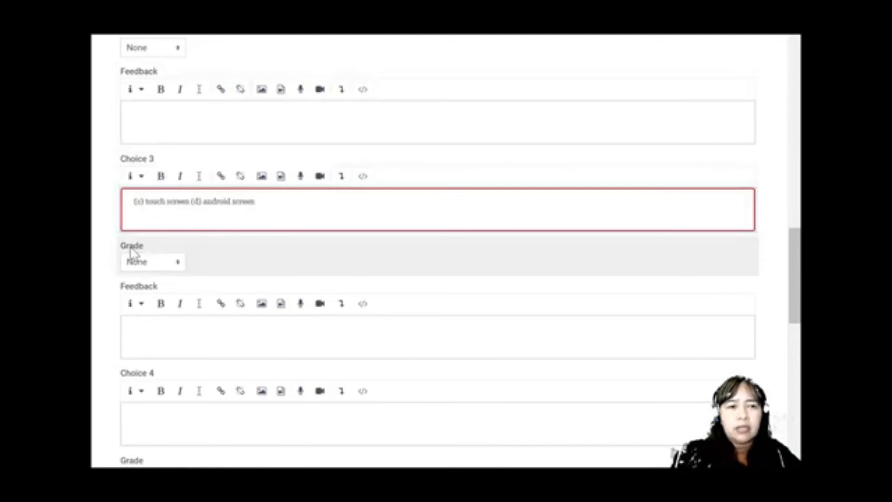
key(BackSpace)
key(BackSpace)
key(BackSpace)
key(BackSpace)
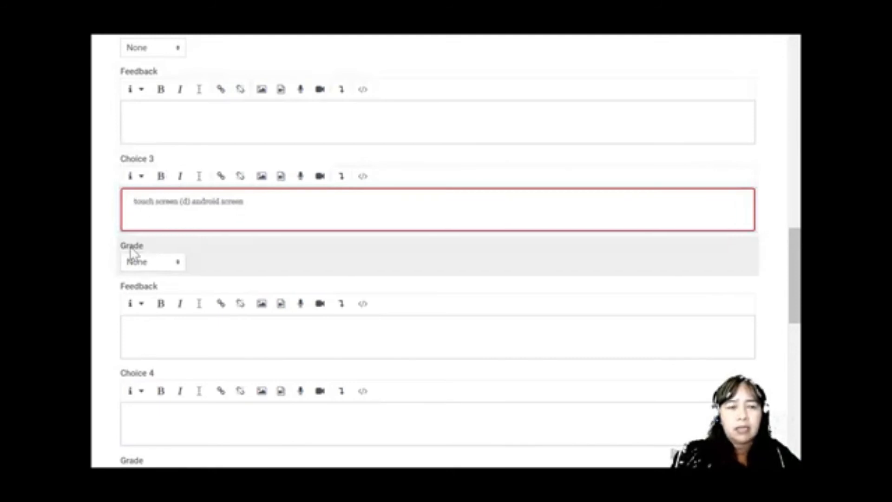
drag(179, 200, 288, 207)
key(ctrl+c)
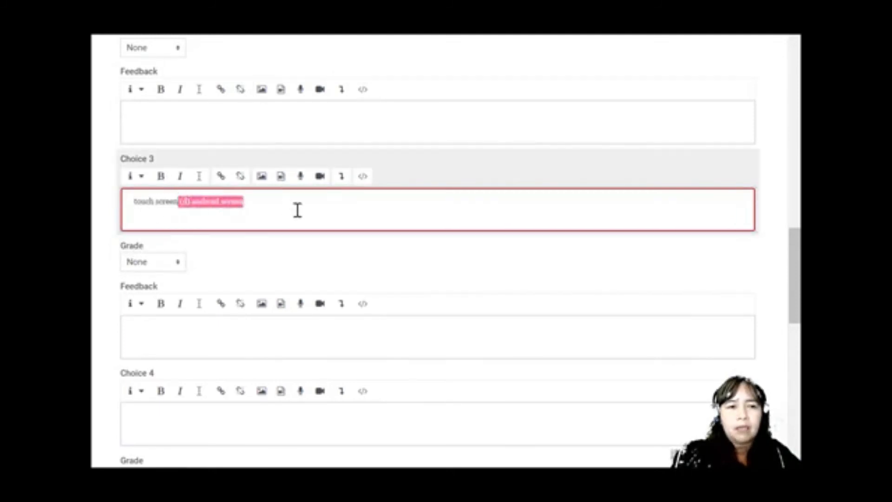
key(BackSpace)
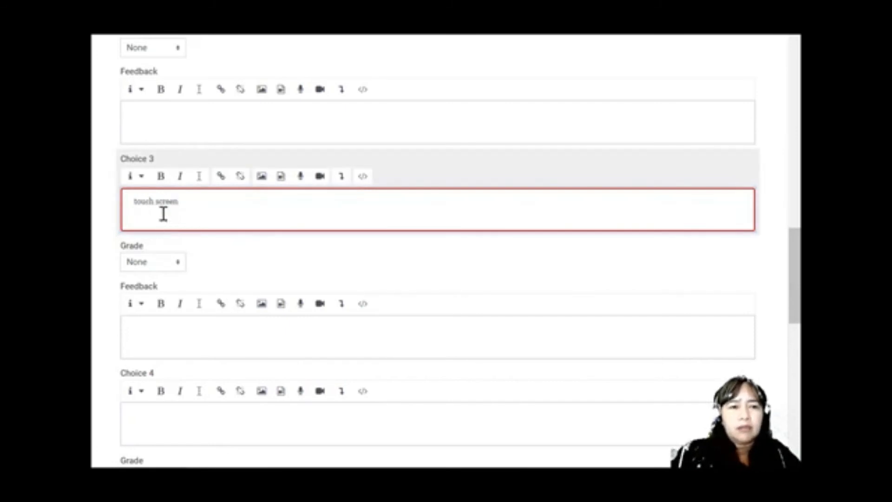
Step: Set the grade of Choice 3, "touch screen", to 100% as the correct answer
scroll(164, 215, up, 3)
scroll(164, 215, down, 3)
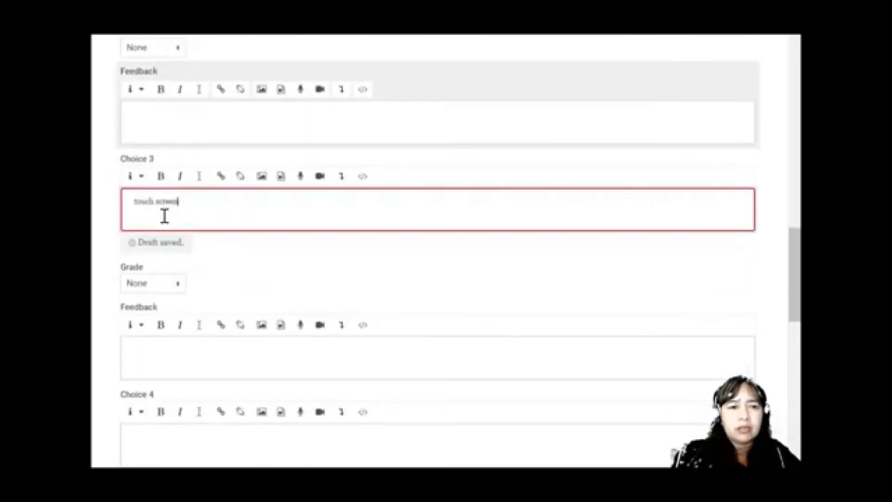
click(150, 286)
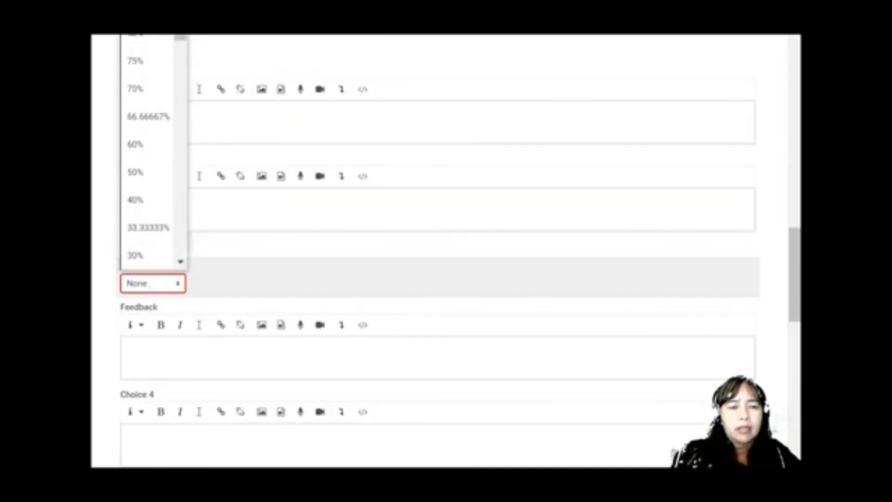
click(135, 34)
Step: Examine the default mark, the one-or-multiple-answers setting, the choice shuffling and numbering, and the grades of the first three choices
scroll(244, 254, up, 3)
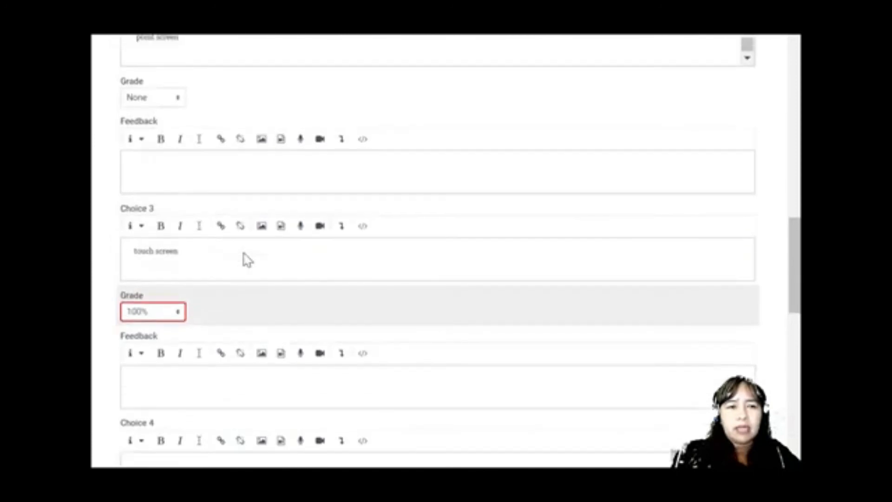
scroll(243, 254, up, 5)
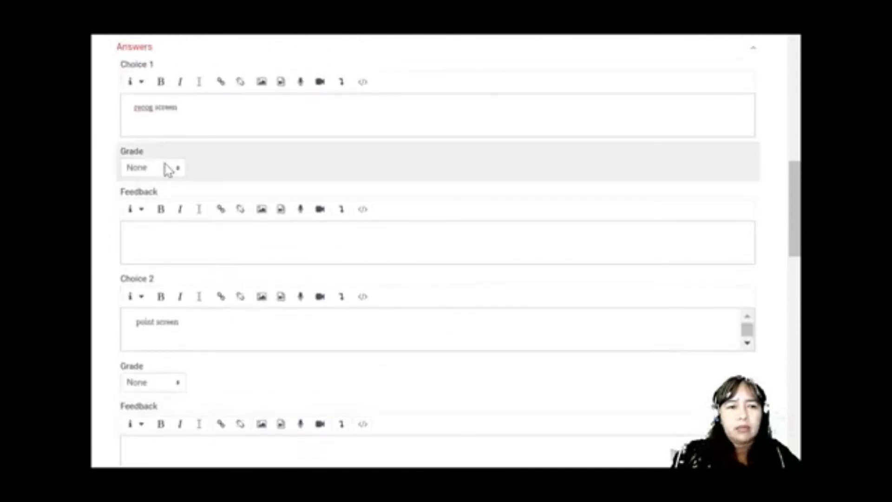
scroll(166, 170, up, 6)
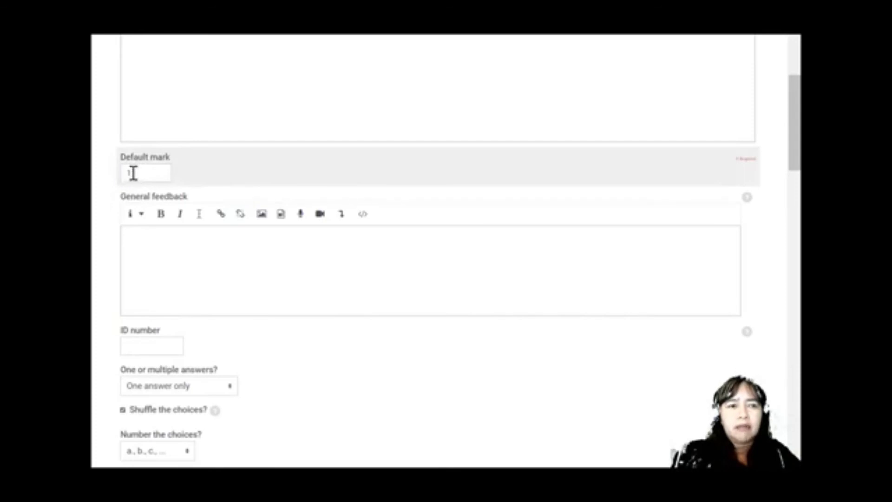
scroll(126, 192, down, 12)
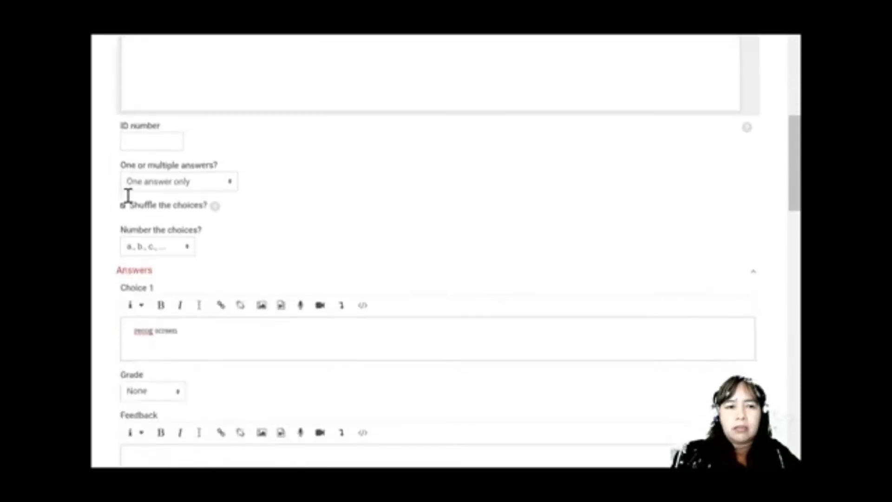
scroll(128, 196, down, 4)
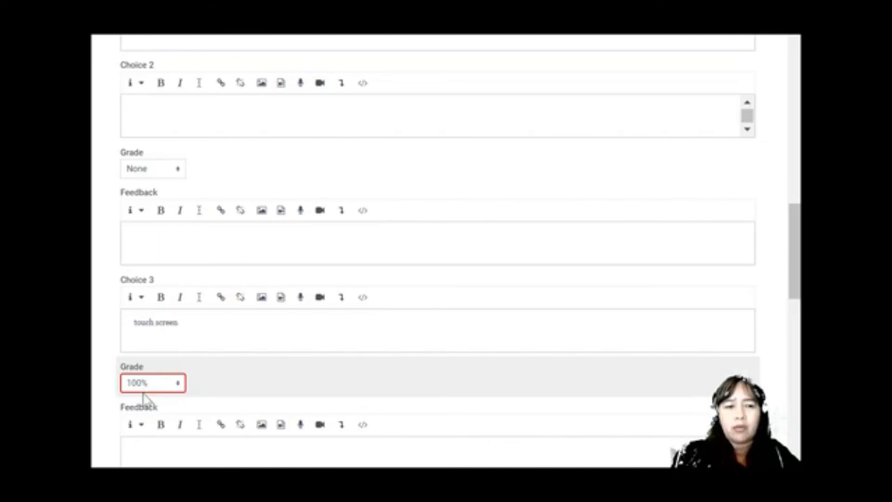
scroll(144, 397, up, 10)
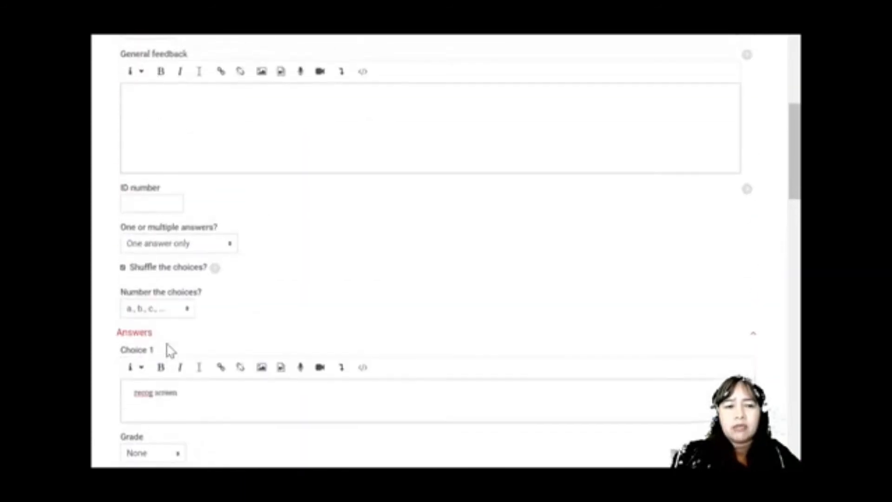
scroll(160, 155, up, 3)
scroll(186, 227, down, 3)
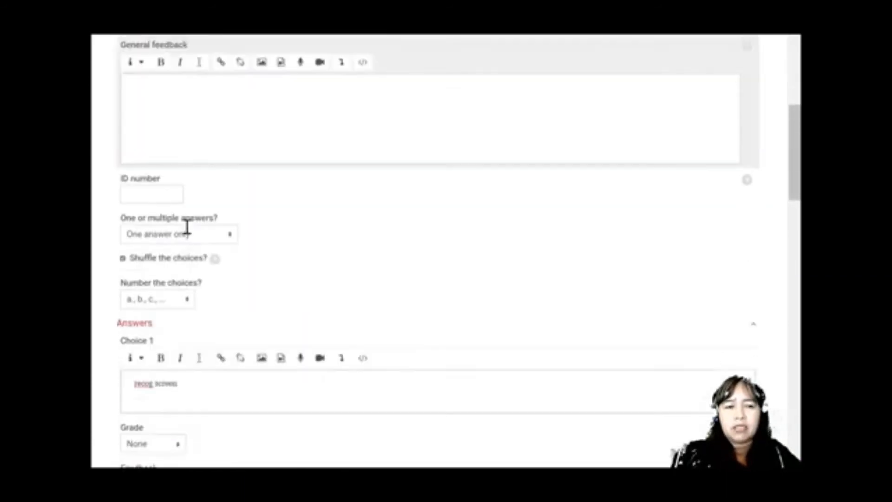
scroll(187, 231, down, 12)
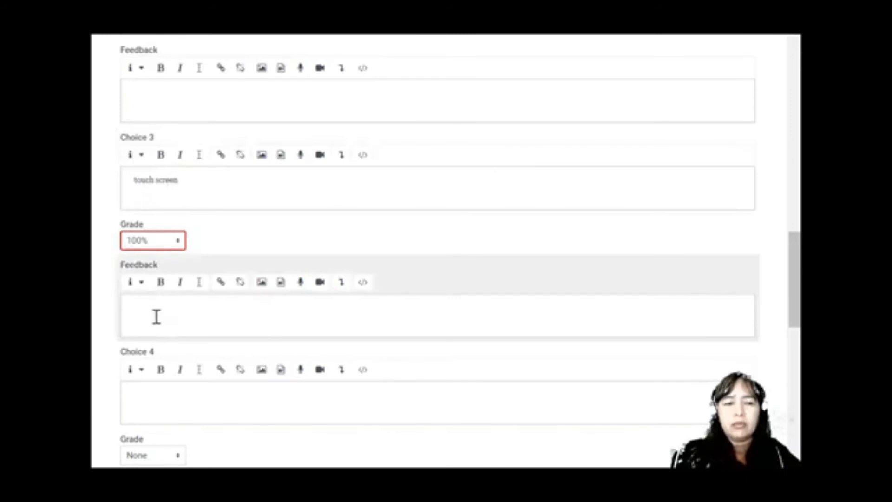
Step: Put the copied last option into Choice 4 and remove its letter label, leaving "android screen"
scroll(170, 319, down, 2)
click(170, 322)
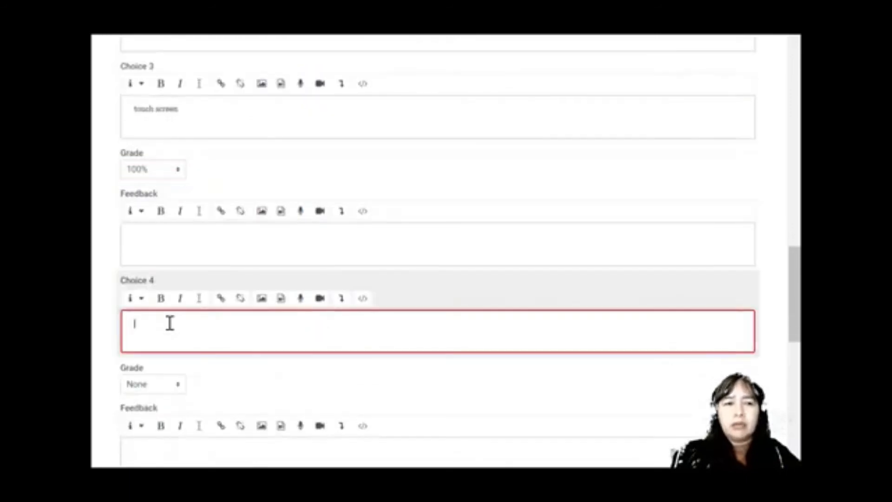
key(ctrl+v)
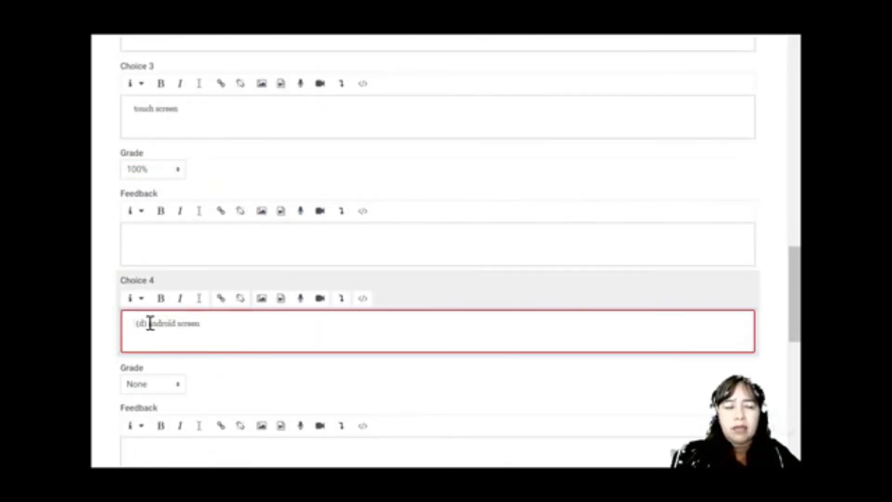
click(150, 323)
key(BackSpace)
key(BackSpace)
key(BackSpace)
key(BackSpace)
Step: Check the text of the four answer choices and fill the blank Choice 2 with "point screen" again
scroll(151, 326, up, 6)
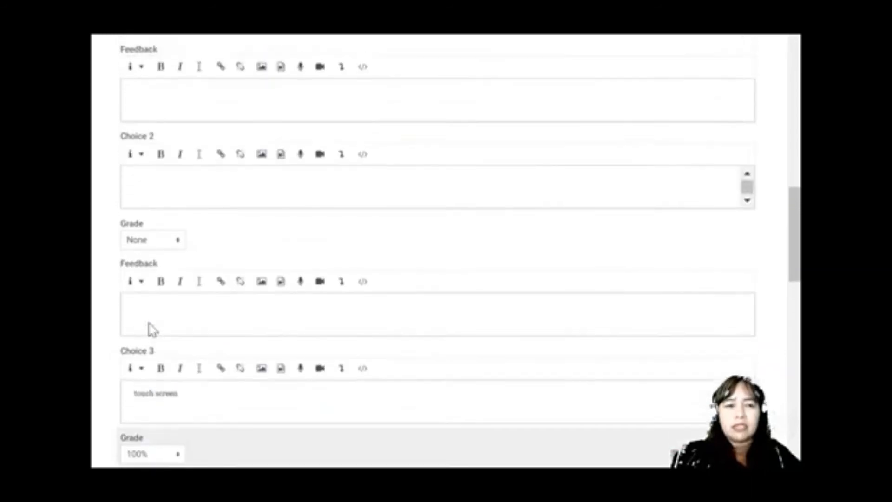
scroll(151, 329, up, 3)
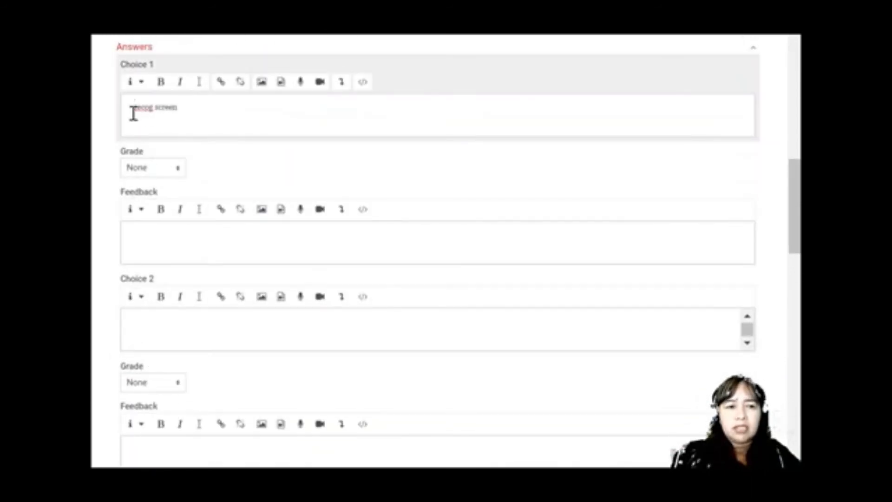
scroll(162, 139, down, 5)
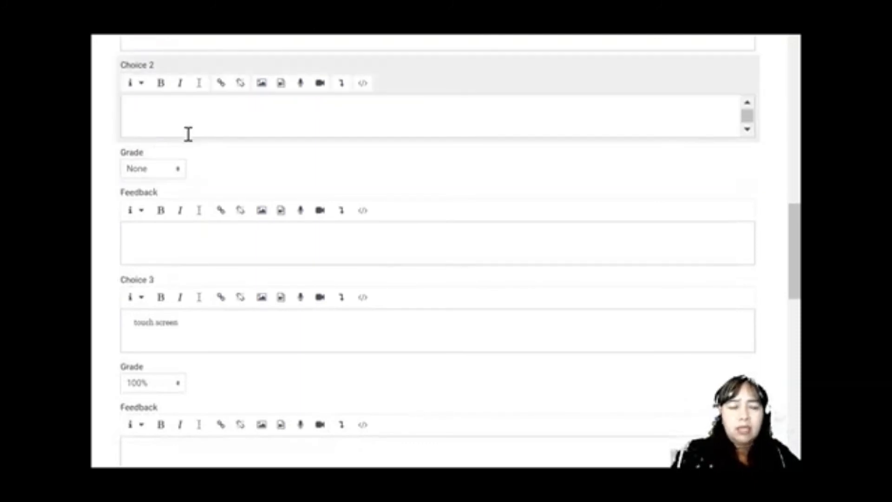
scroll(224, 330, down, 6)
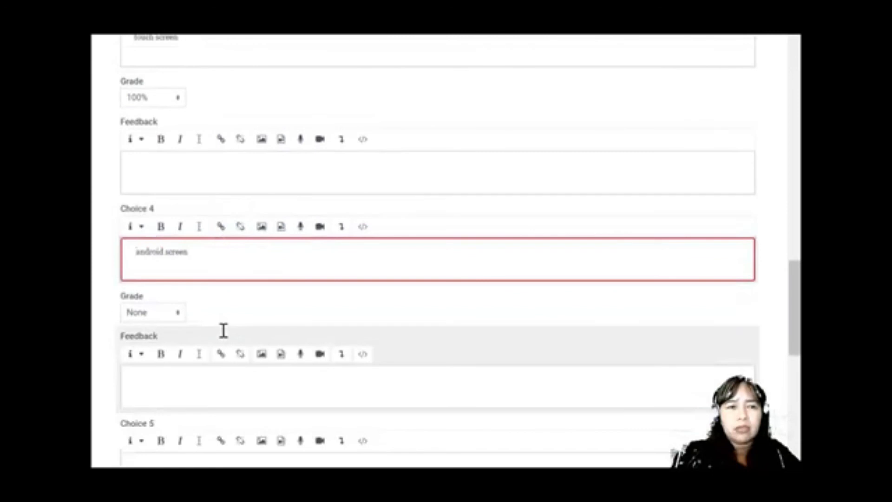
scroll(224, 330, up, 10)
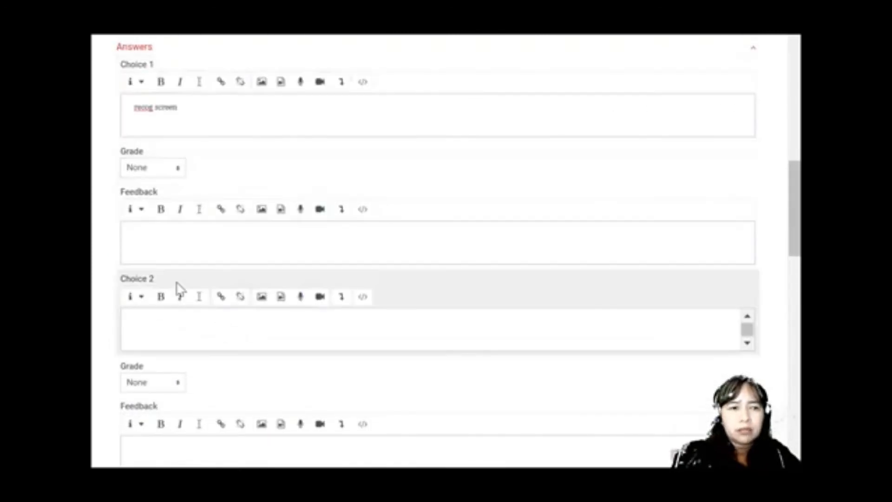
scroll(175, 288, down, 2)
click(161, 253)
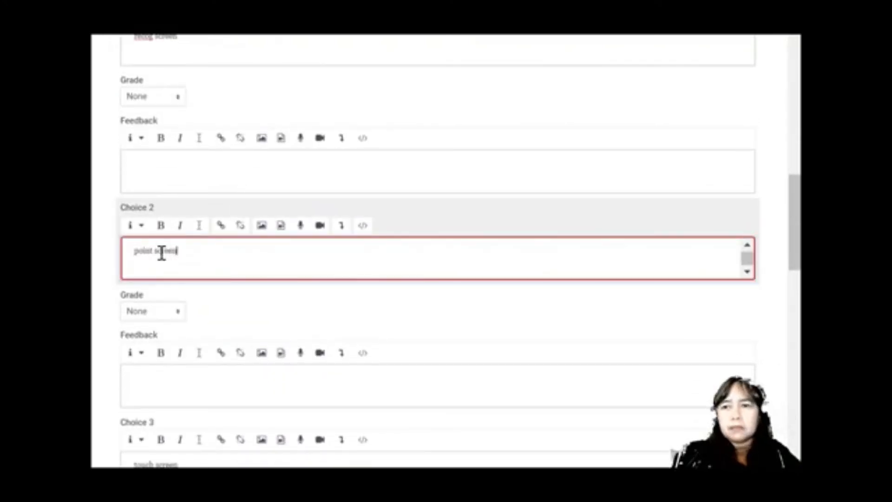
Step: Review the text, grades and feedback fields from Choice 1 down to the unused Choice 5
scroll(154, 149, up, 2)
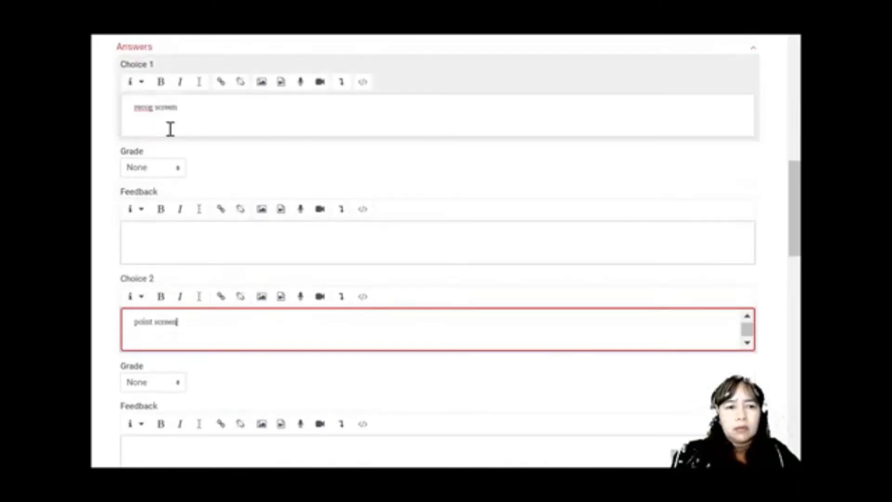
scroll(177, 284, down, 2)
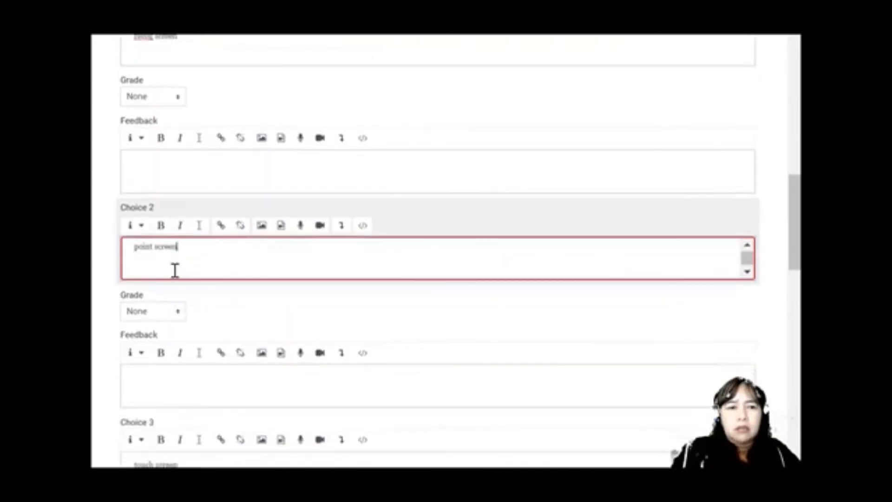
scroll(175, 270, down, 6)
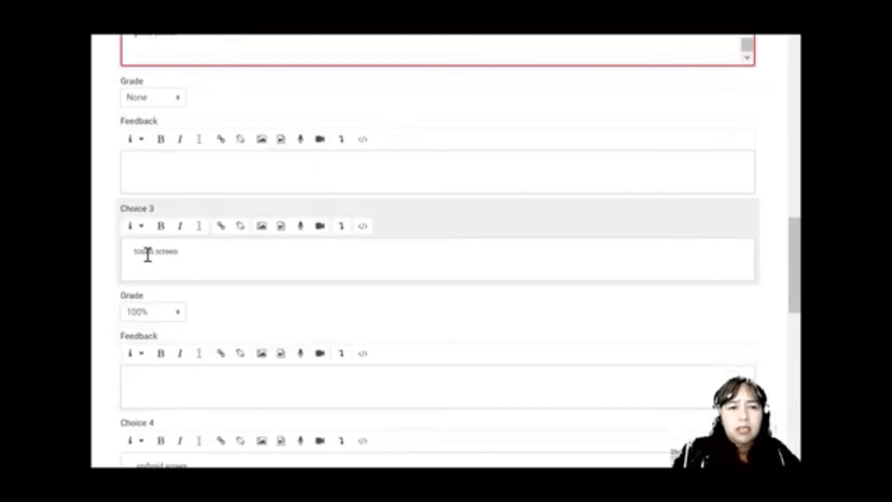
scroll(183, 301, down, 4)
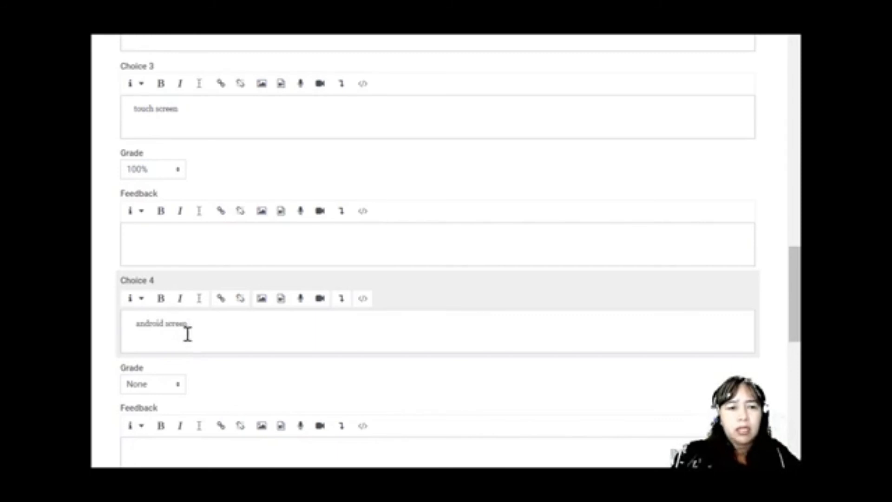
scroll(355, 272, down, 4)
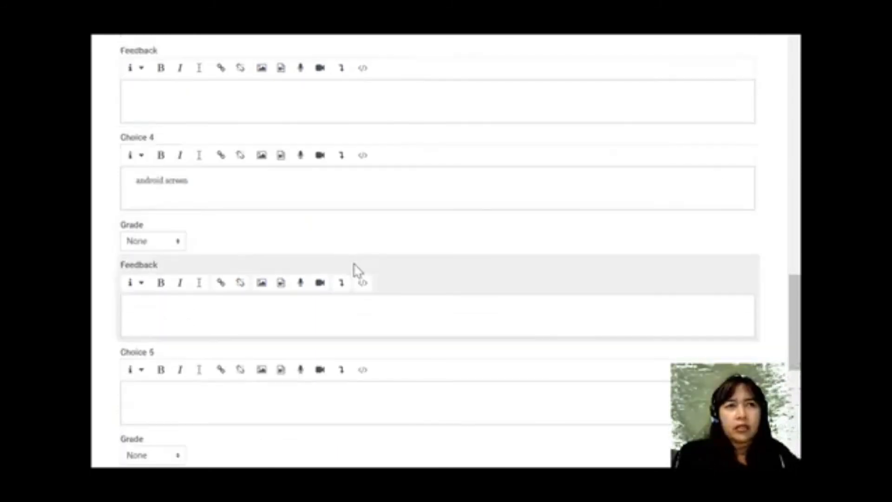
scroll(288, 244, up, 2)
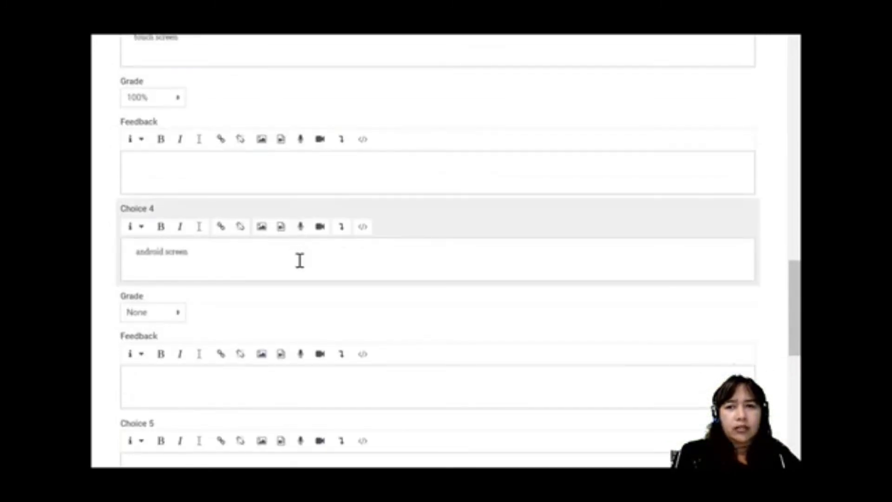
scroll(300, 260, down, 6)
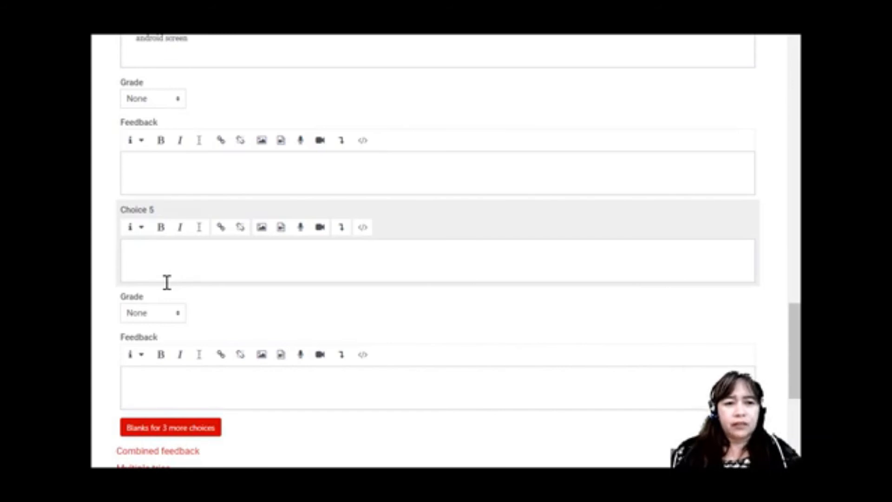
Step: Expand the Combined feedback section and examine the feedback text for any correct response
scroll(168, 283, down, 4)
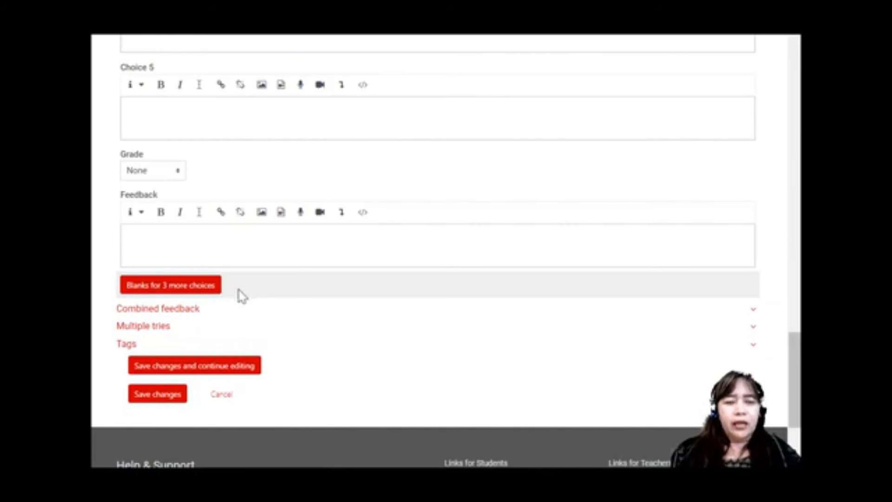
scroll(223, 332, down, 2)
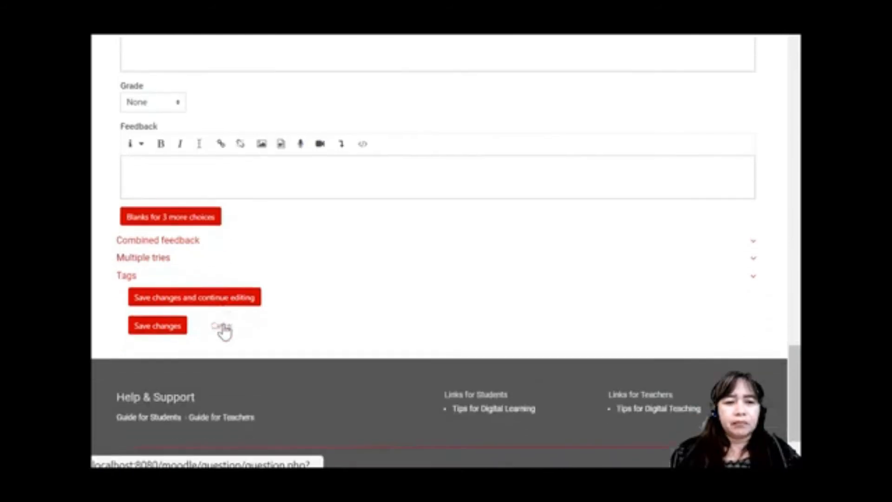
click(166, 241)
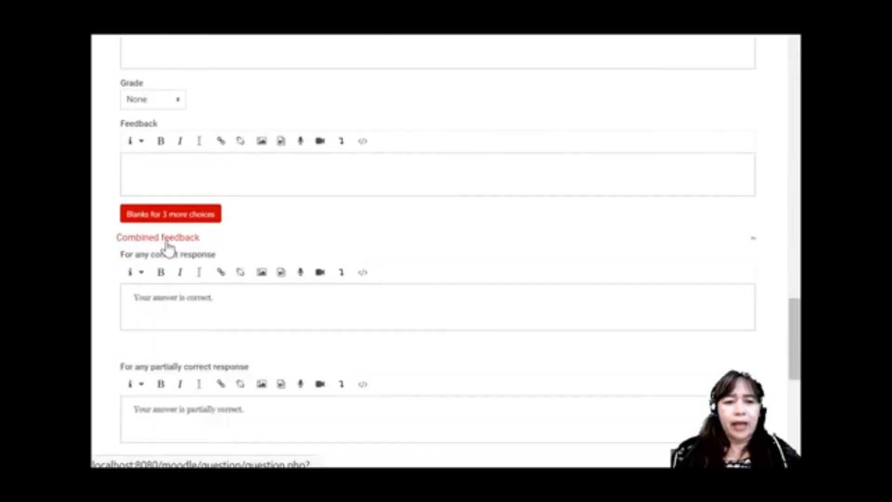
scroll(280, 288, down, 2)
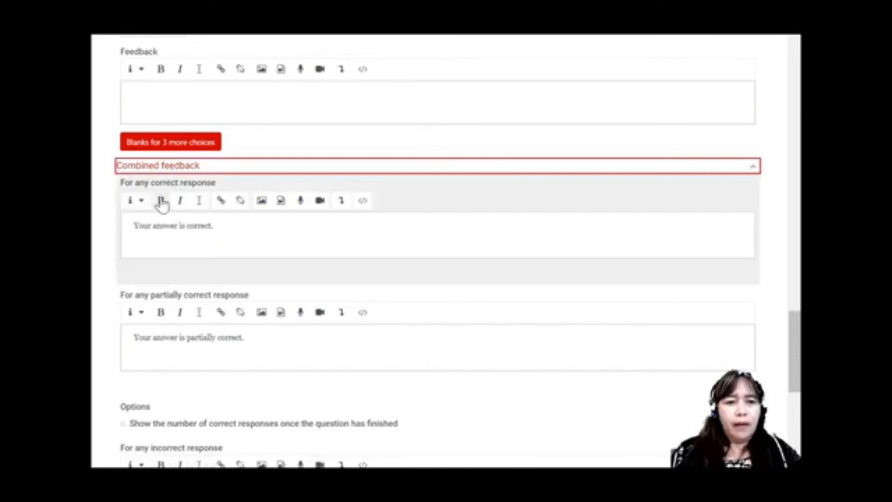
scroll(184, 248, up, 4)
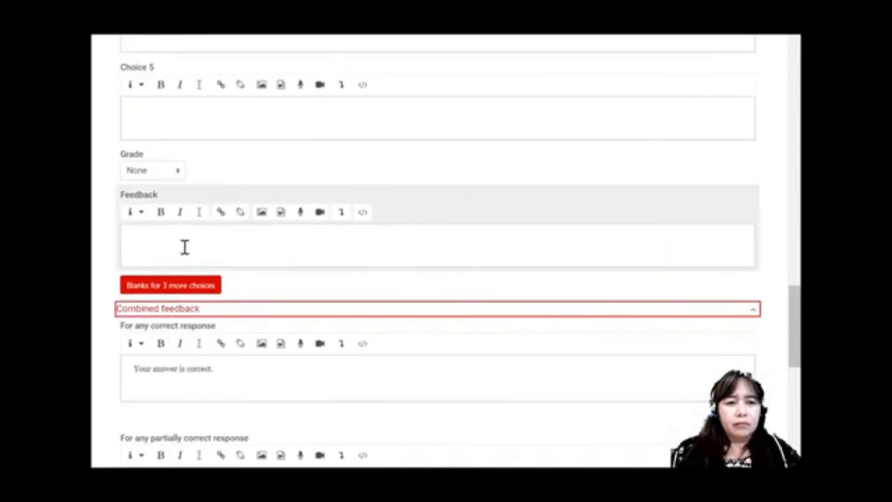
scroll(184, 248, down, 2)
scroll(184, 248, down, 2)
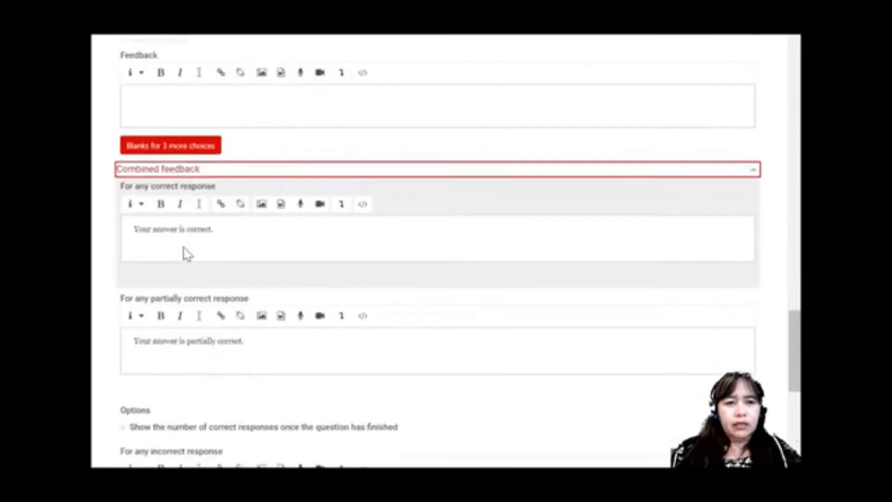
click(141, 226)
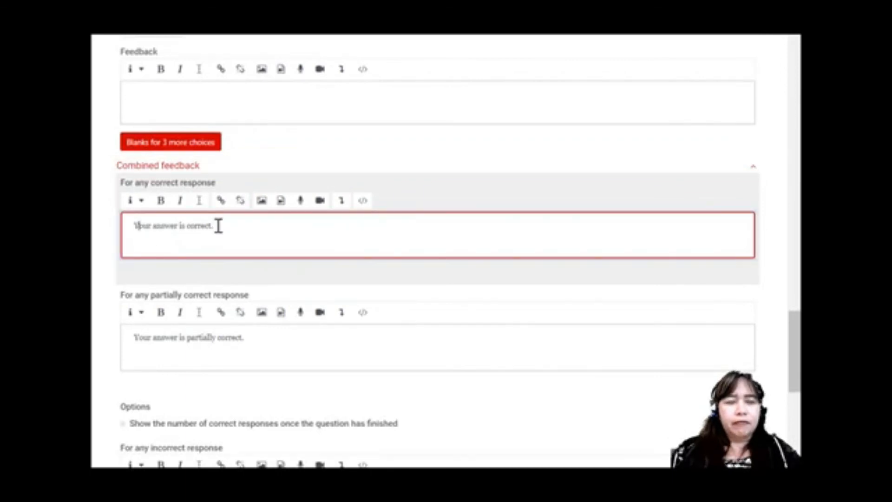
scroll(216, 225, up, 4)
scroll(204, 153, down, 4)
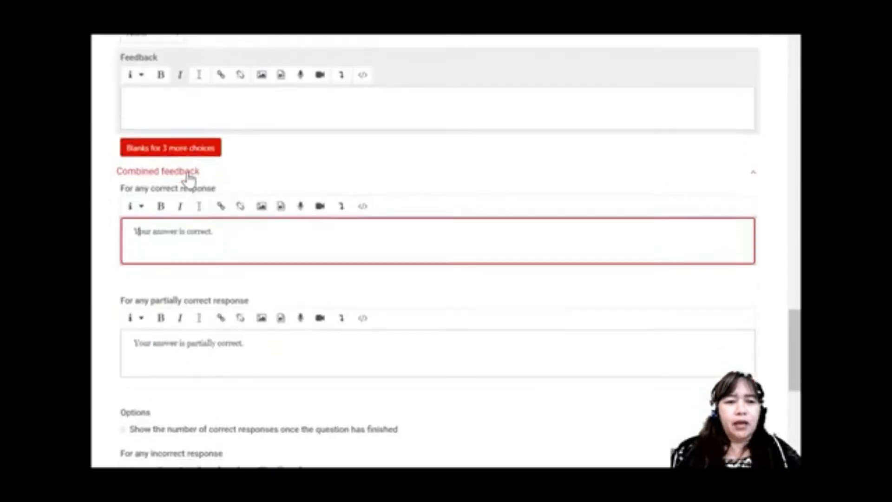
drag(135, 227, 231, 233)
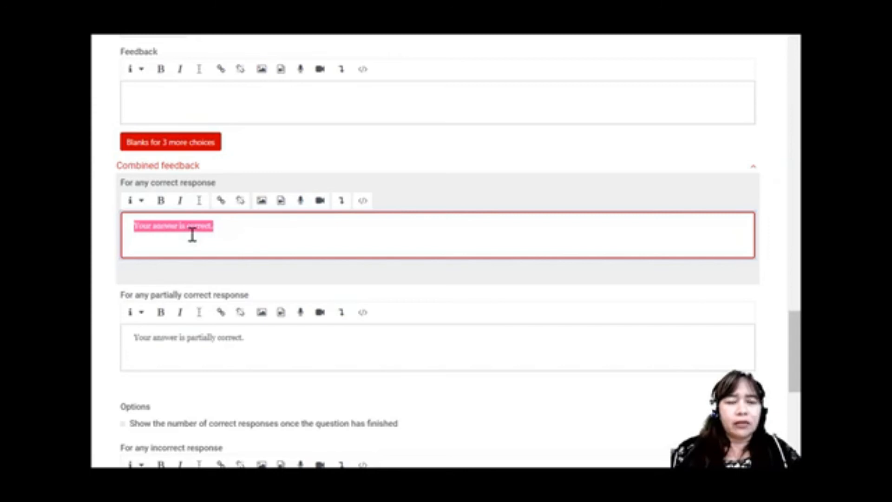
Step: Read the combined feedback for partially correct and incorrect responses, down to the save options
scroll(192, 234, down, 2)
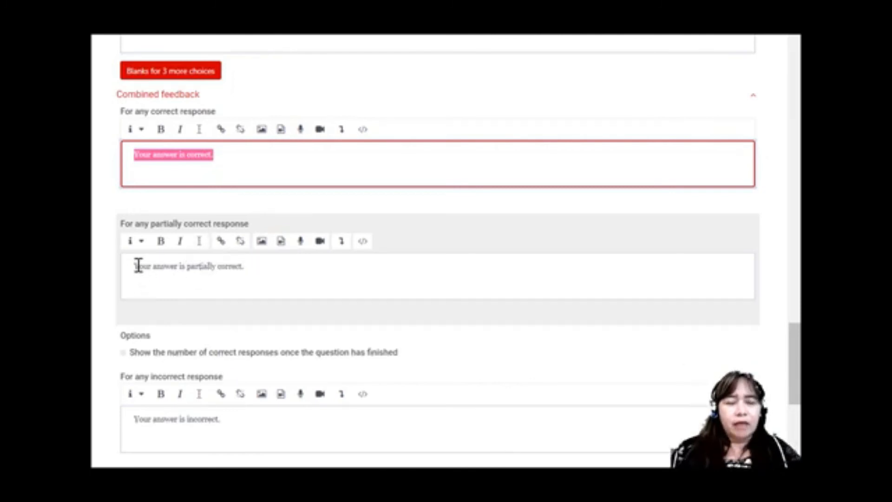
scroll(255, 286, down, 3)
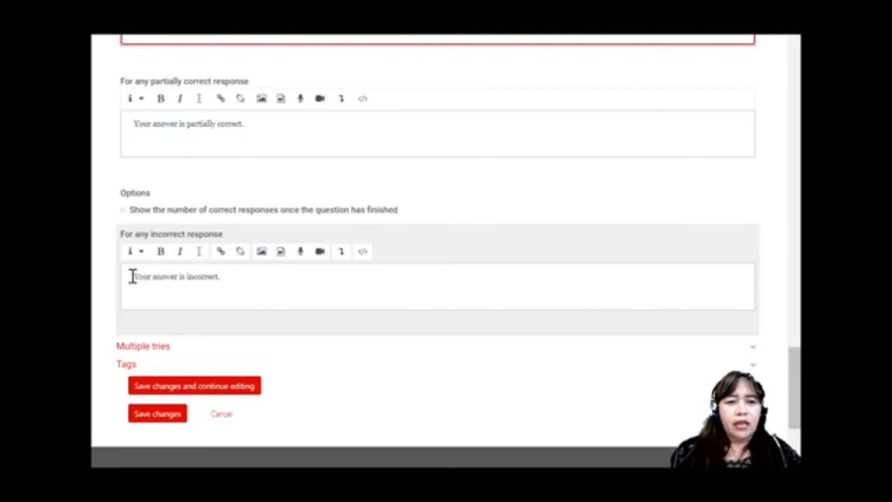
drag(133, 277, 220, 287)
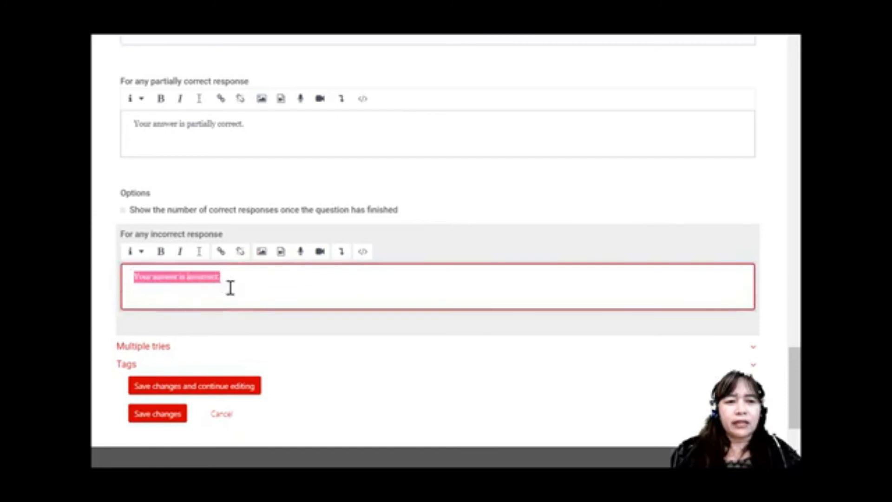
click(255, 284)
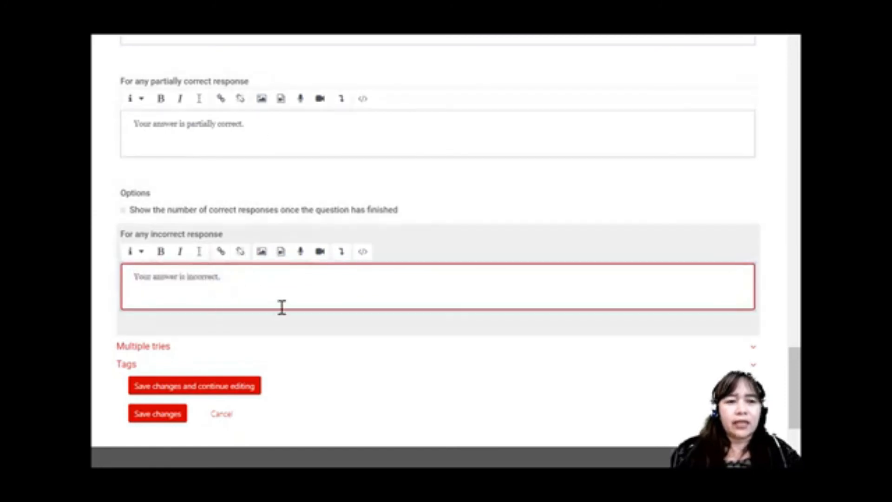
scroll(281, 306, down, 2)
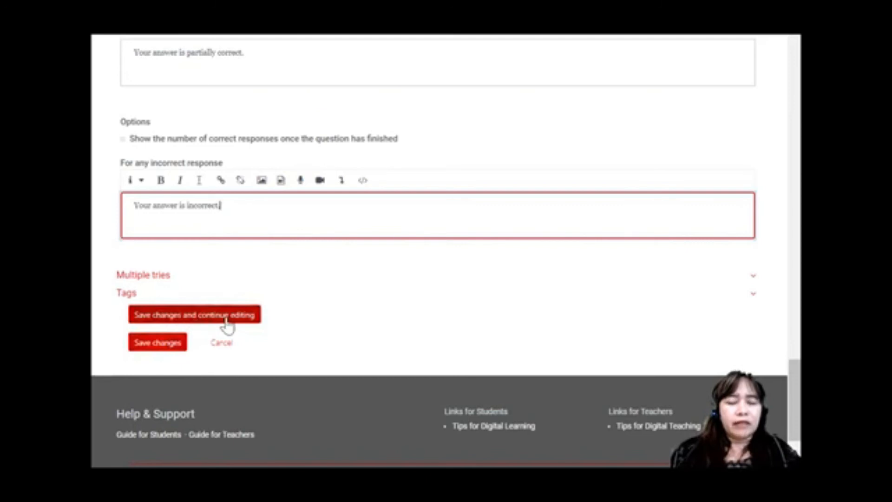
Step: Compare the answer choices and their grades and feedback fields with the combined feedback, ending at Choice 3
scroll(227, 327, up, 13)
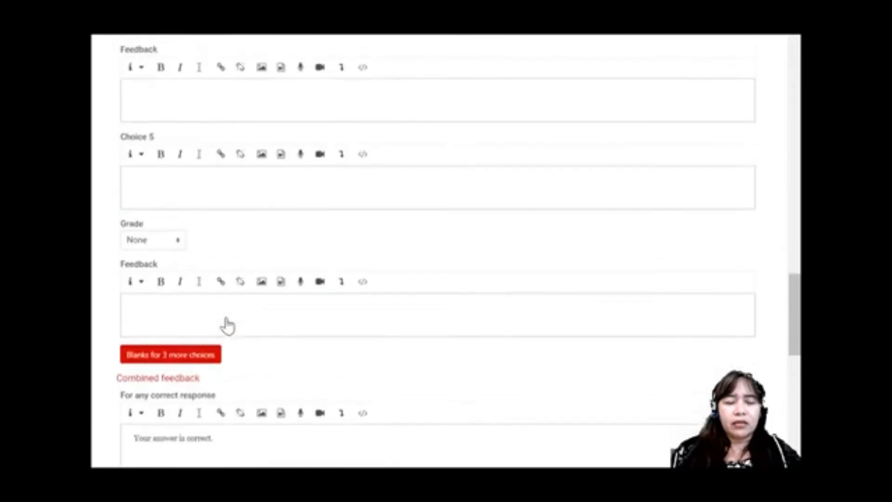
scroll(228, 327, up, 11)
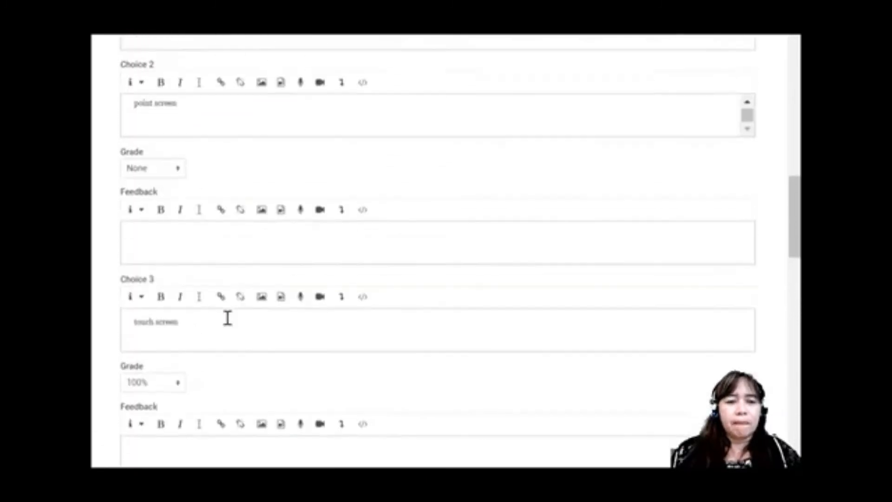
scroll(227, 318, up, 3)
scroll(227, 318, down, 3)
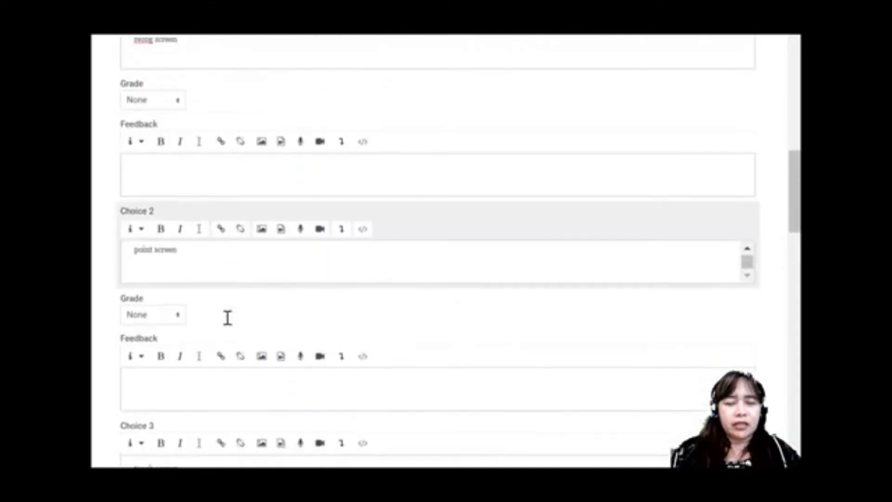
scroll(227, 317, down, 8)
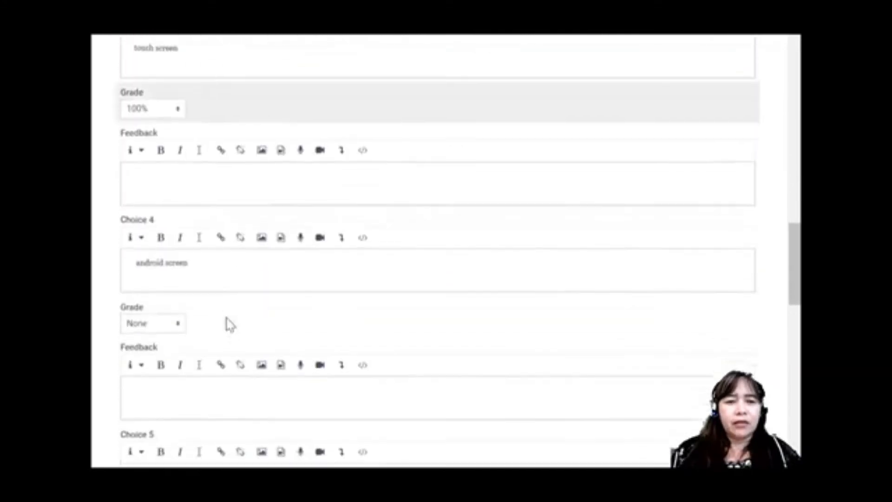
scroll(227, 325, down, 8)
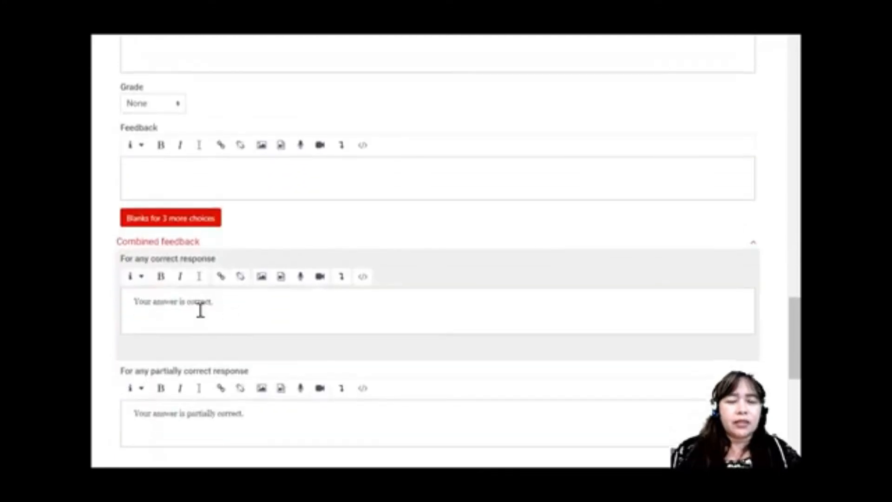
scroll(200, 310, up, 12)
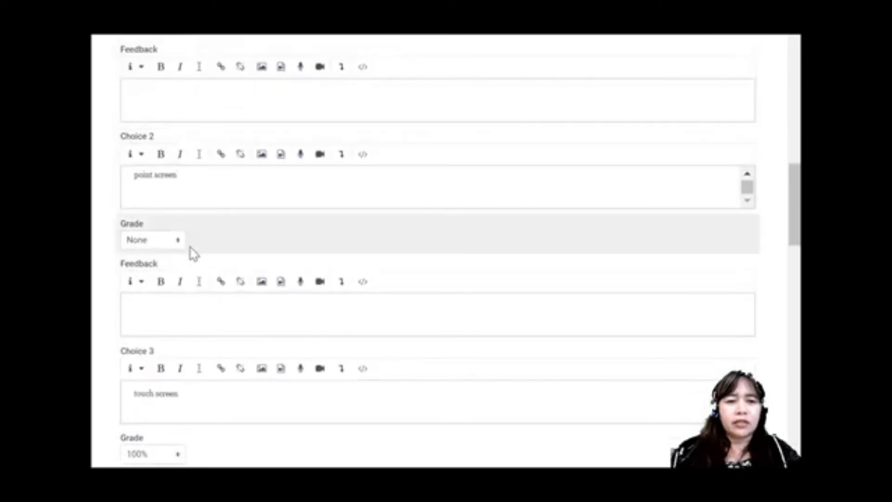
scroll(216, 235, down, 9)
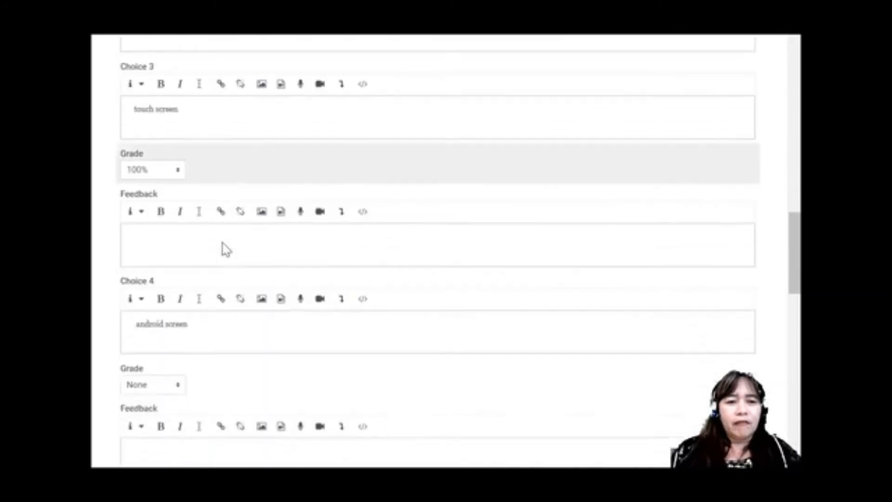
scroll(225, 250, down, 3)
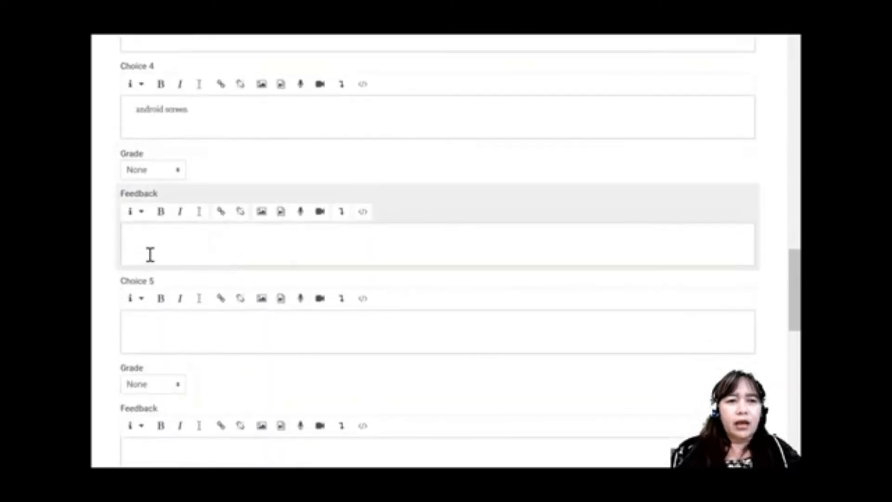
scroll(150, 255, down, 3)
scroll(150, 254, up, 11)
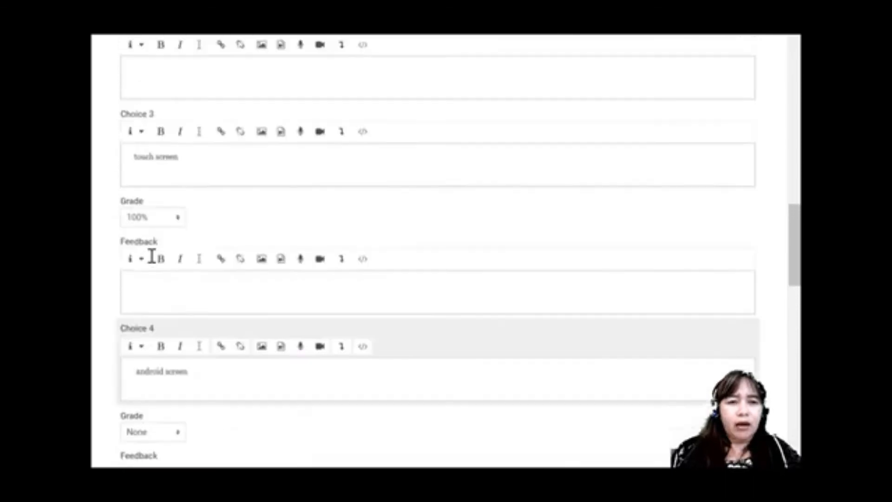
scroll(152, 256, up, 4)
click(155, 251)
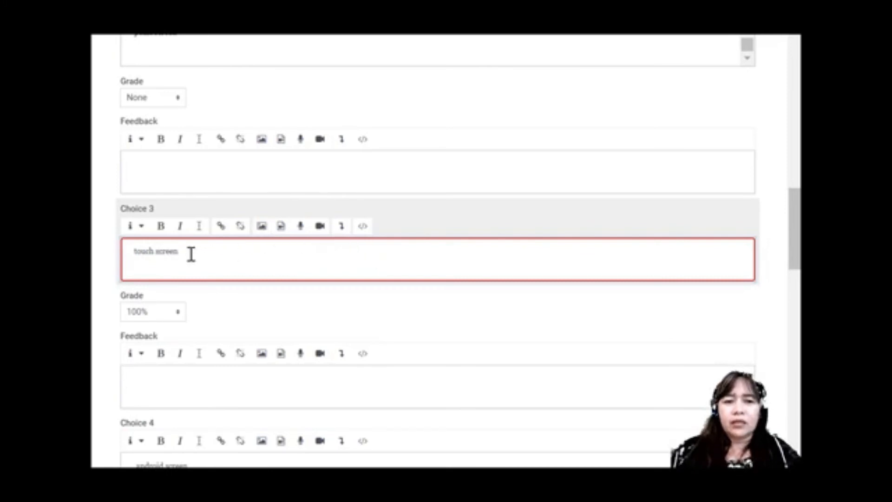
Step: Recheck the form from the question text through the choices to the combined feedback, and save the Screen Name question
scroll(191, 254, up, 15)
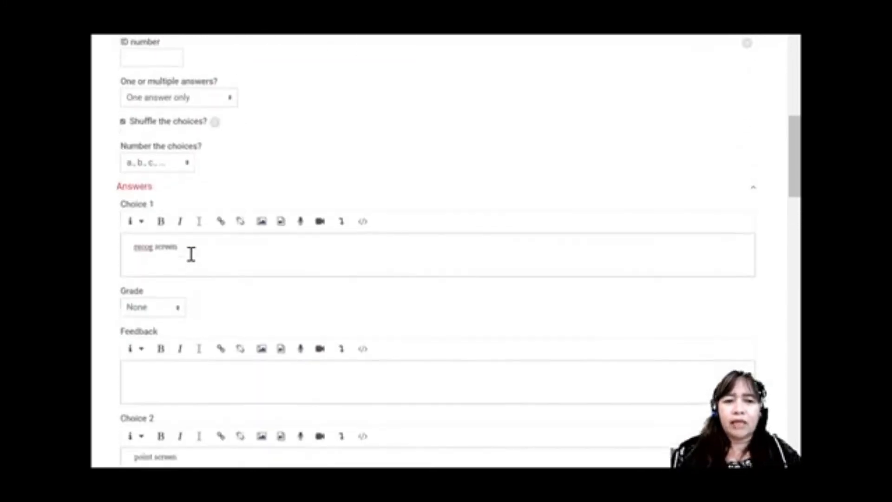
scroll(190, 255, up, 7)
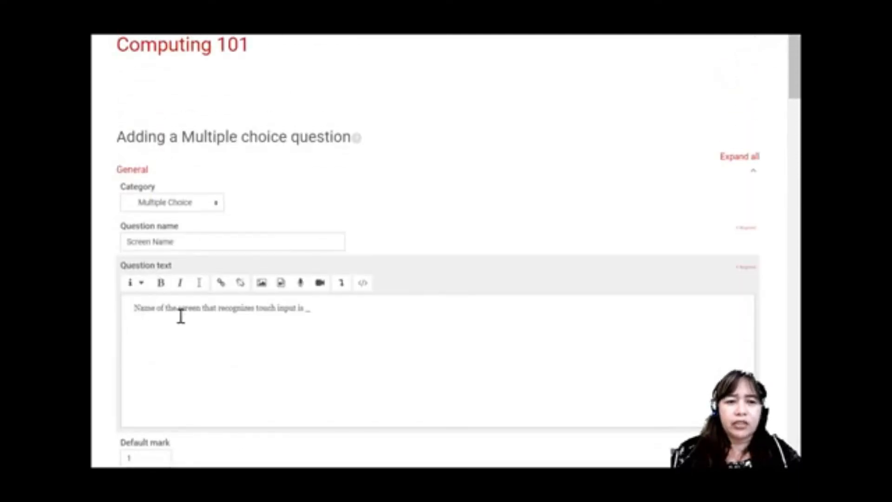
scroll(288, 325, down, 20)
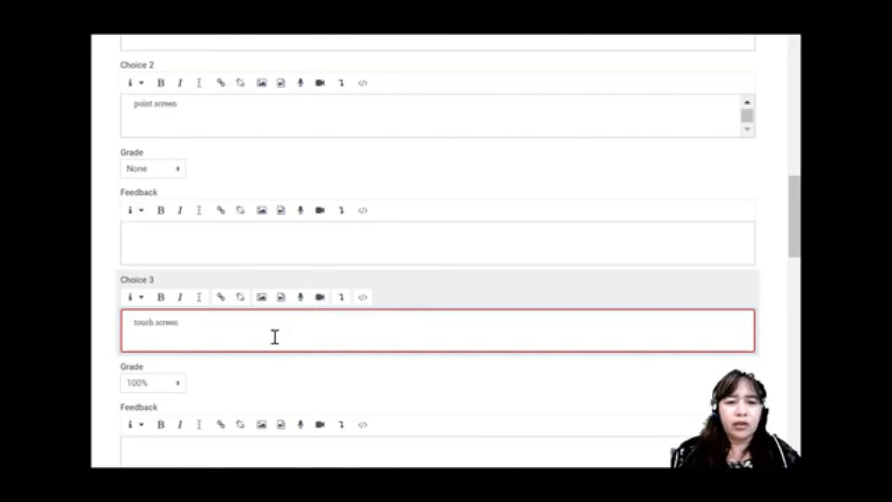
scroll(275, 337, down, 8)
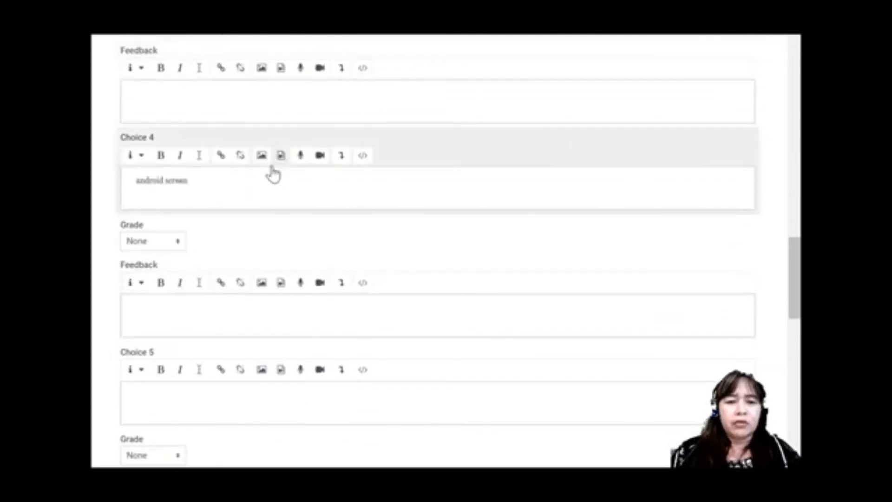
scroll(269, 173, up, 3)
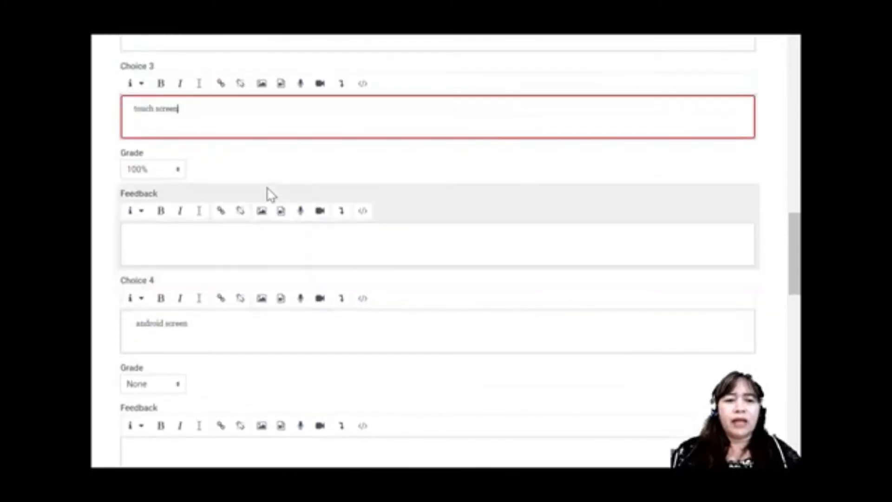
scroll(271, 193, down, 9)
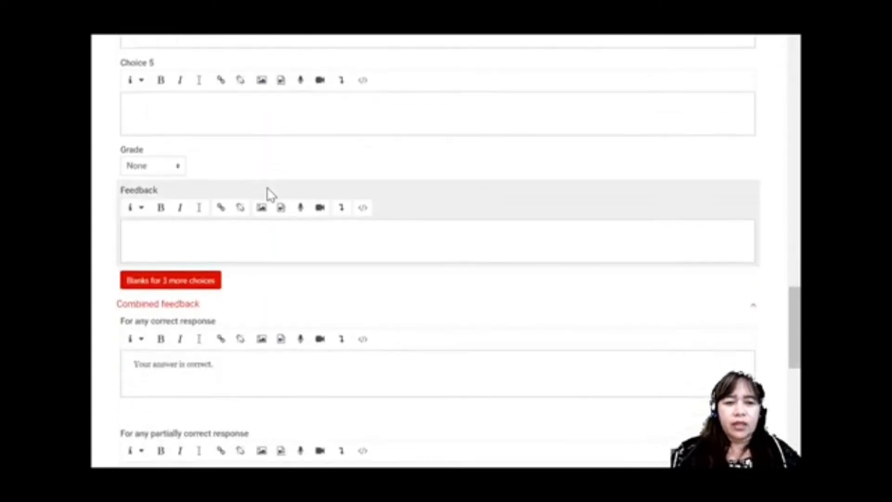
scroll(270, 193, down, 8)
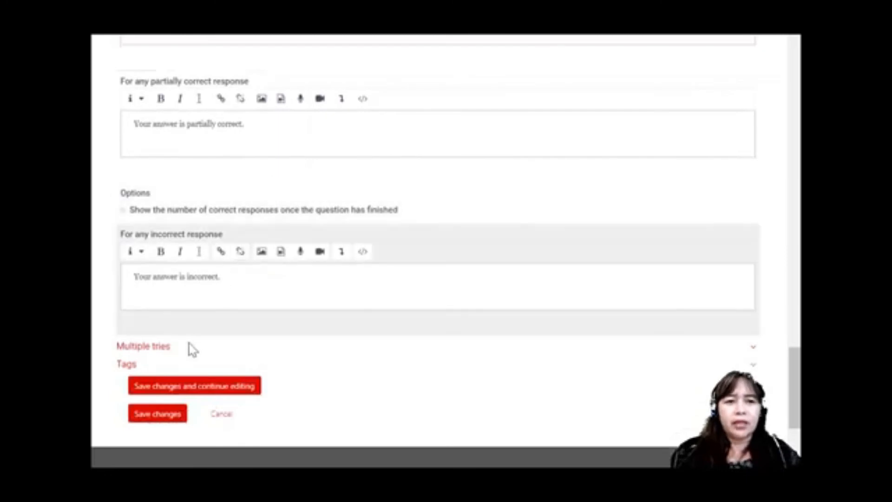
click(155, 412)
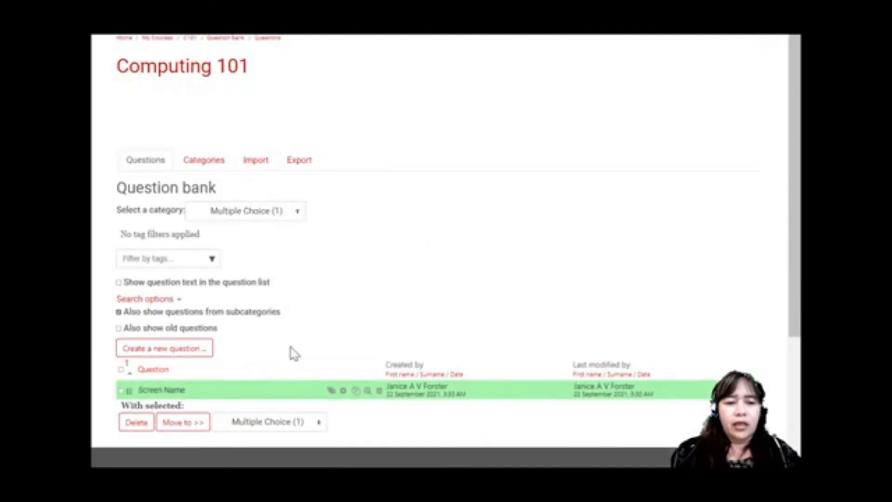
Step: Reopen the Screen Name question for editing and review its form from the question text to the preview and save options
scroll(376, 302, down, 2)
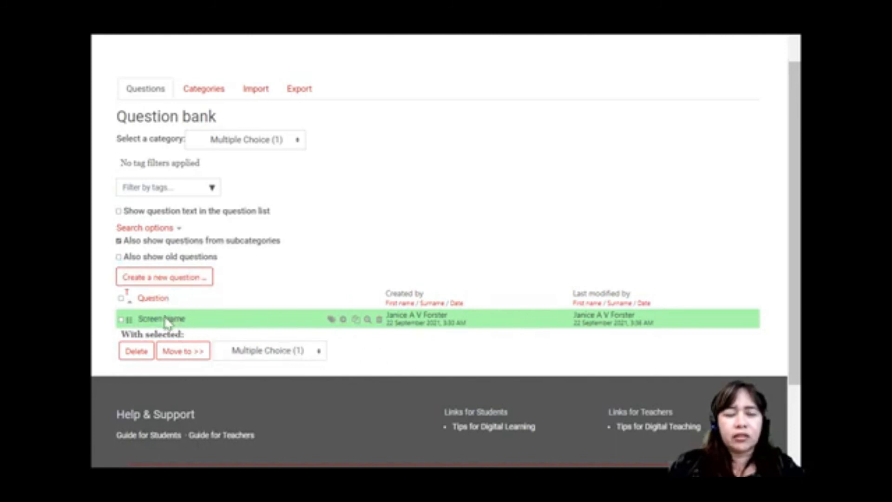
click(343, 319)
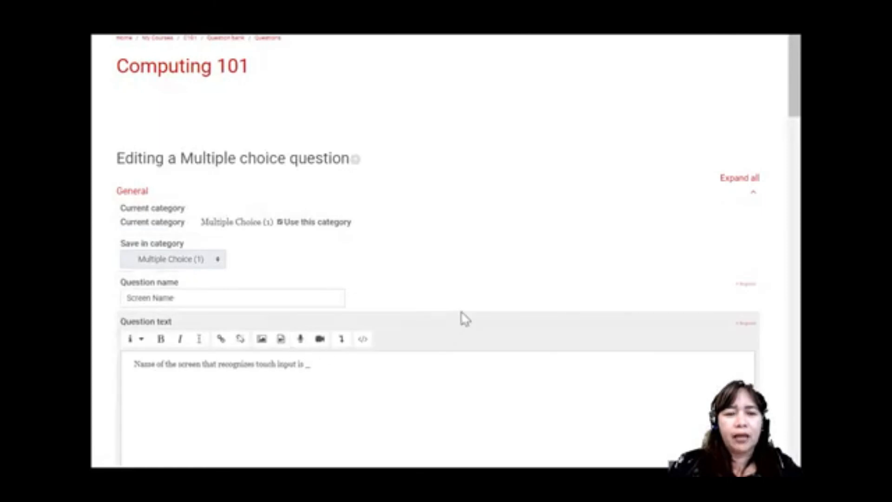
scroll(364, 303, down, 3)
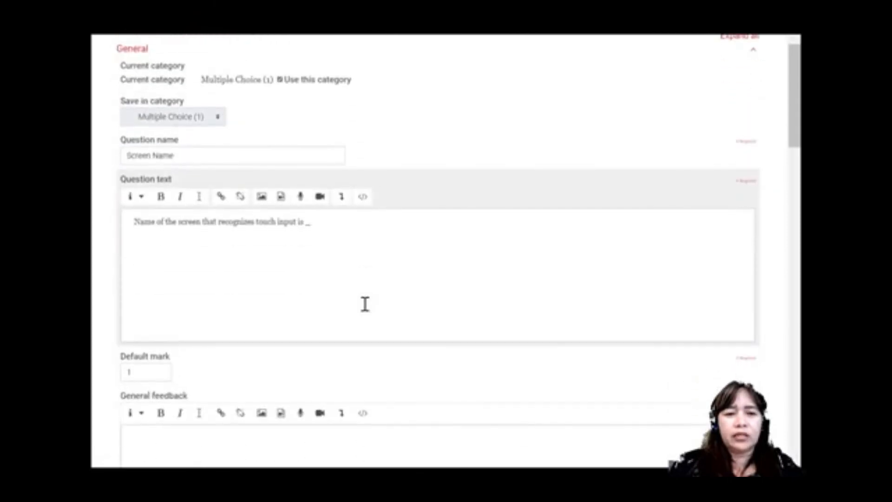
scroll(365, 304, down, 9)
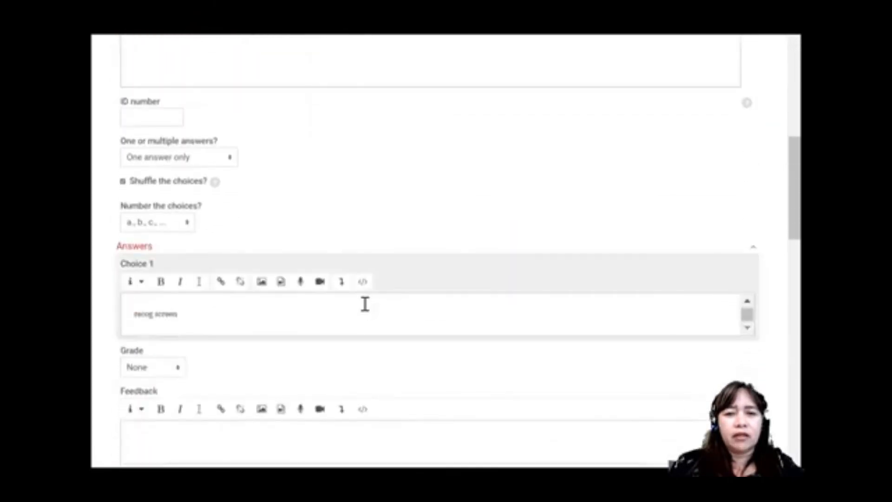
scroll(364, 304, down, 20)
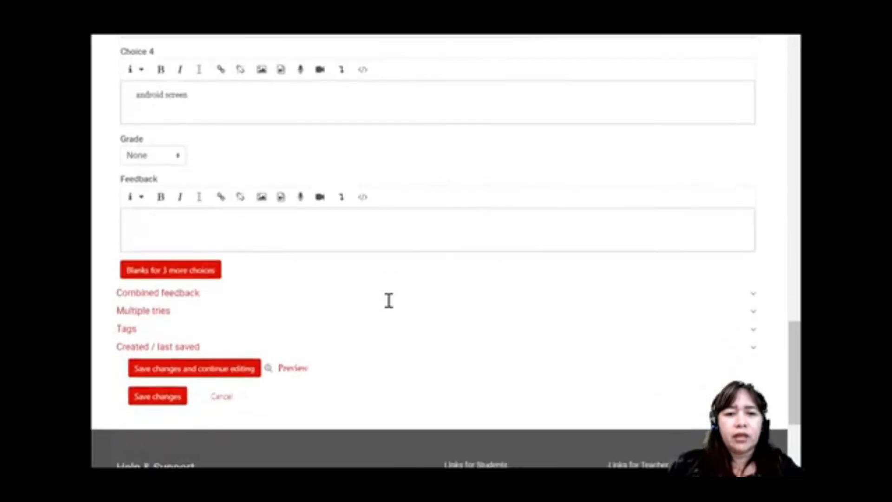
scroll(388, 301, down, 2)
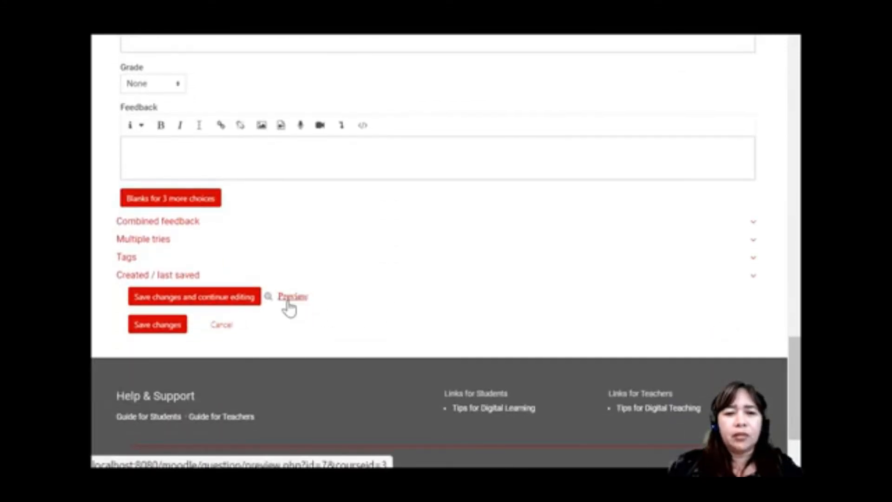
scroll(289, 308, up, 2)
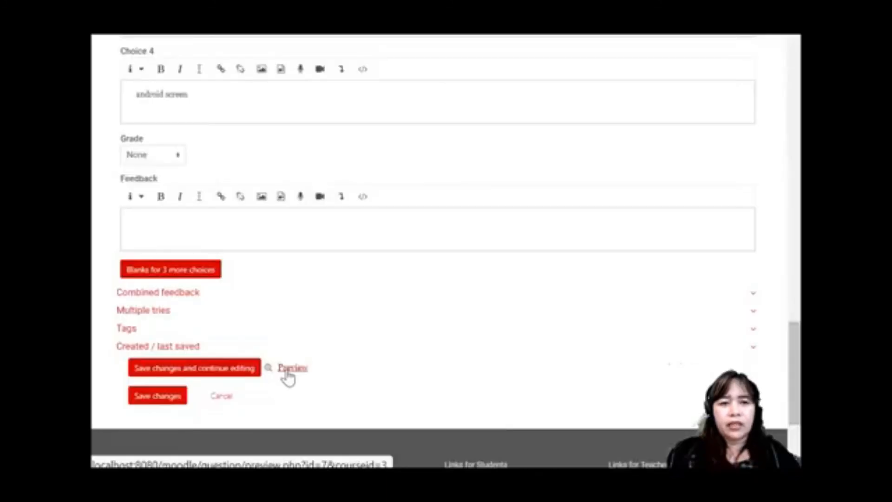
Step: Preview the Screen Name question with its attempt and display options, and save the question
click(287, 369)
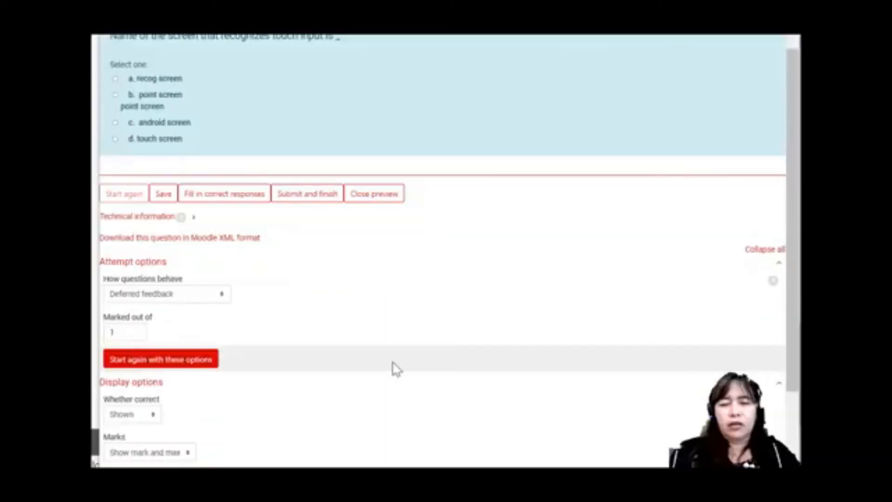
scroll(394, 369, down, 4)
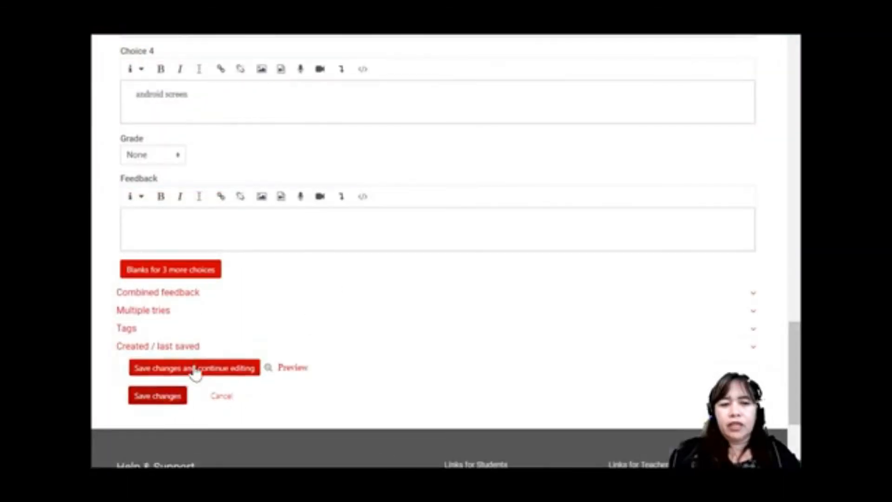
click(171, 399)
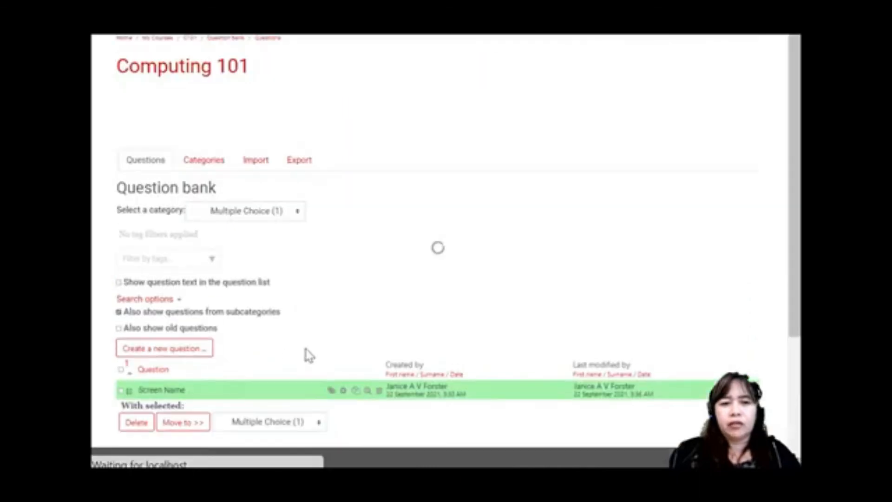
Step: Choose the Short Answer category in the question bank and add a new question of the Short answer type
scroll(336, 331, down, 2)
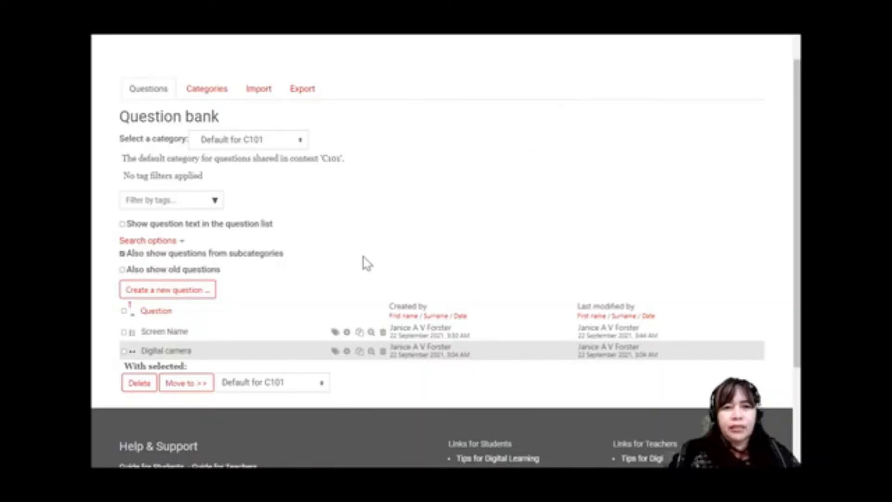
click(249, 145)
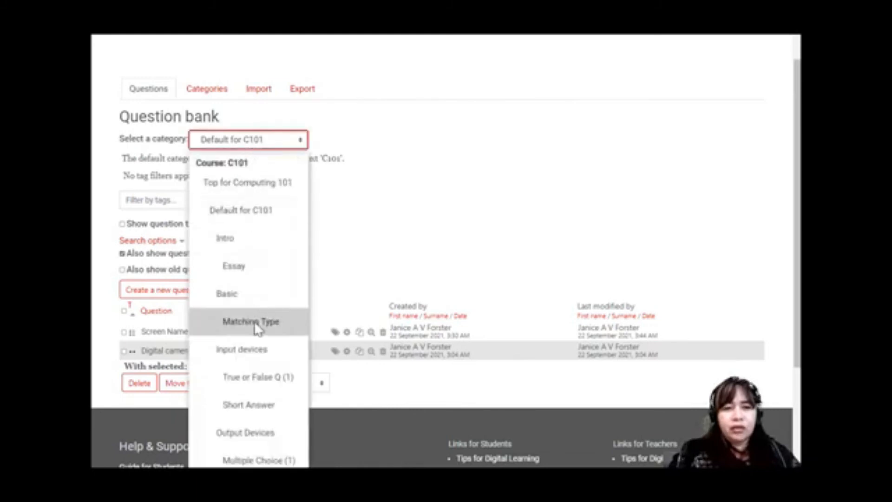
click(272, 409)
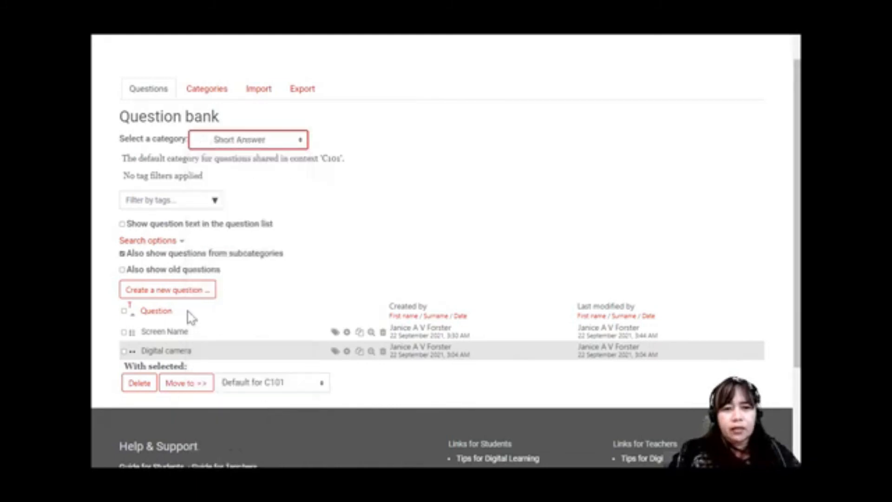
click(182, 356)
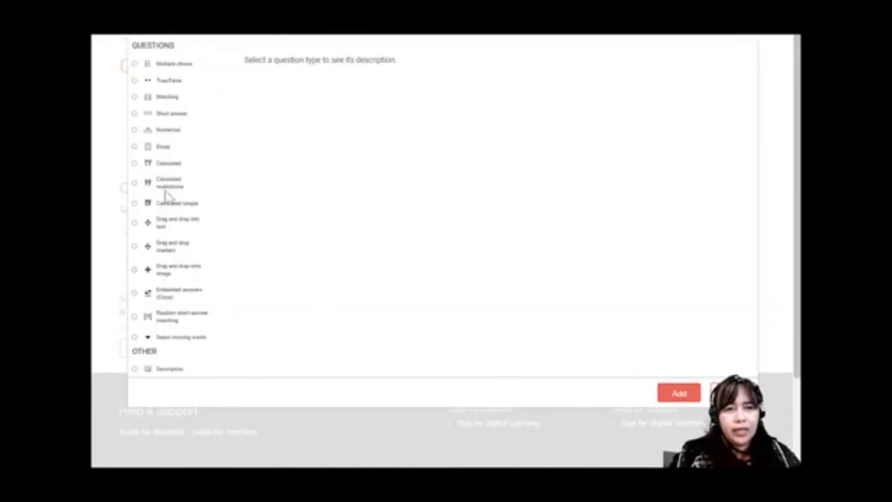
click(164, 119)
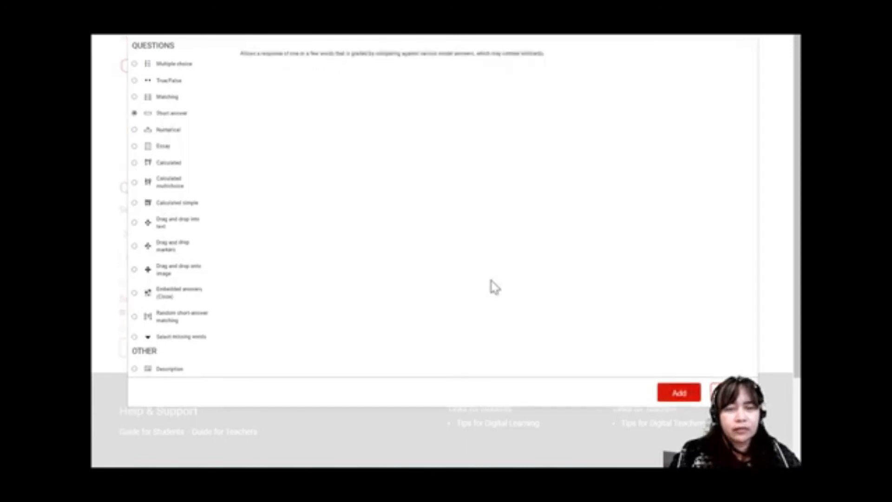
click(674, 395)
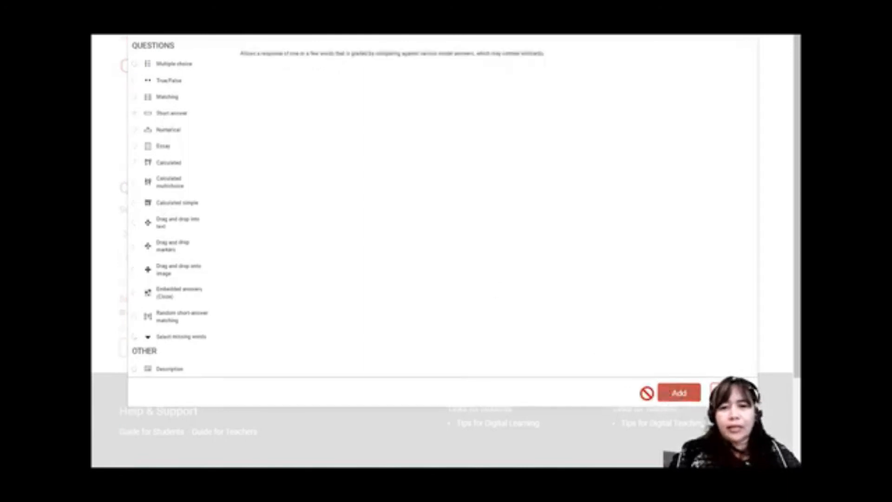
Step: Name the short answer question "URL" and enter the question text "URL stands for Uniform Resource ___"
scroll(200, 185, down, 2)
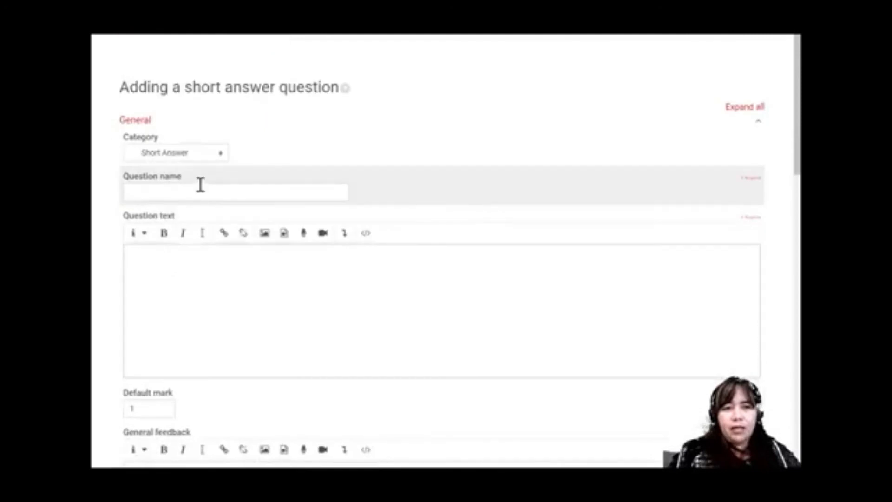
click(204, 191)
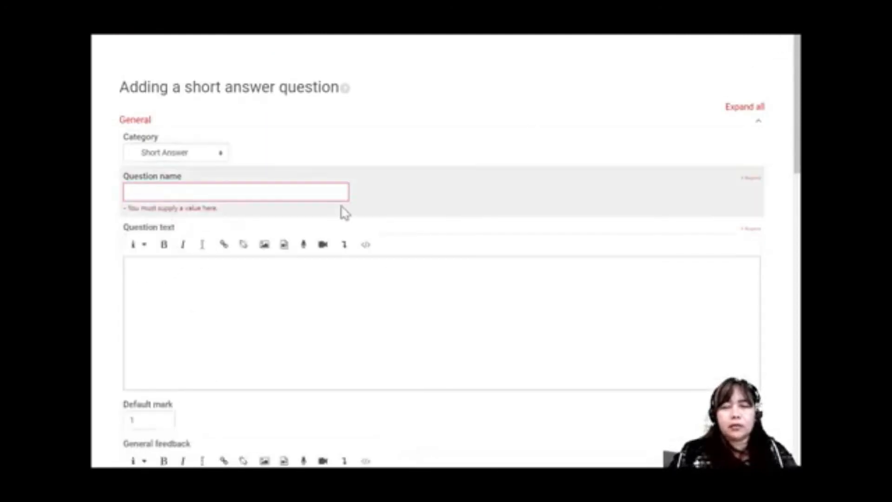
click(311, 199)
text(Ut)
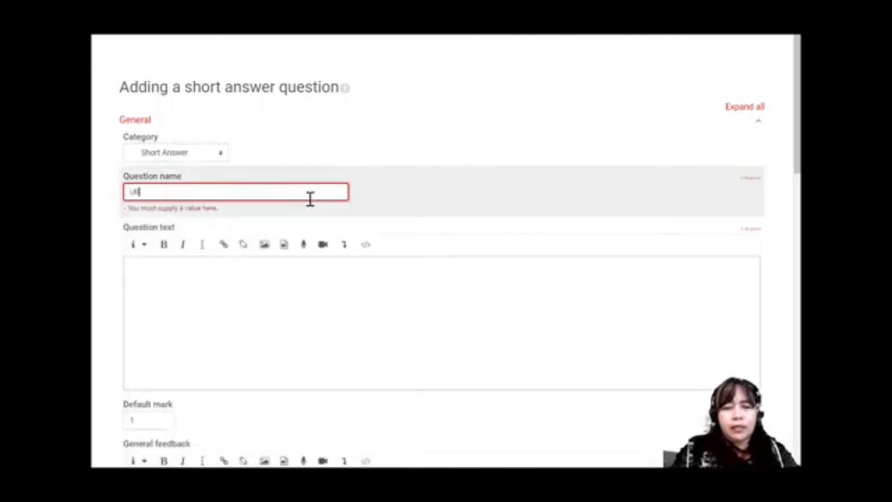
click(241, 332)
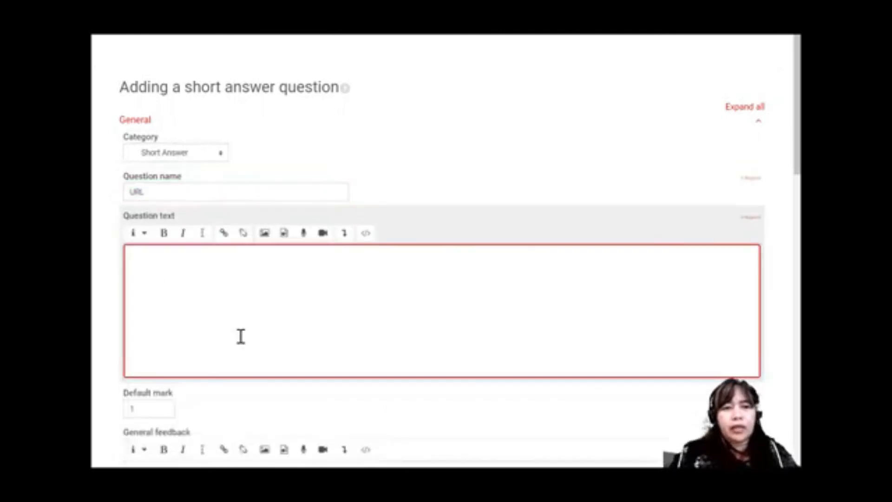
text(URL stands for Uniform Resource ___)
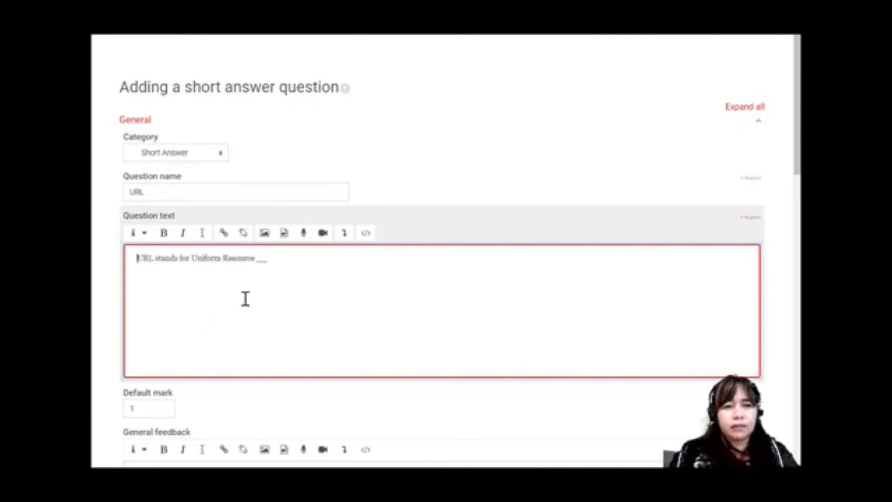
Step: Check the default mark and general feedback fields, and set Case sensitivity to "No, case is unimportant"
scroll(250, 298, down, 2)
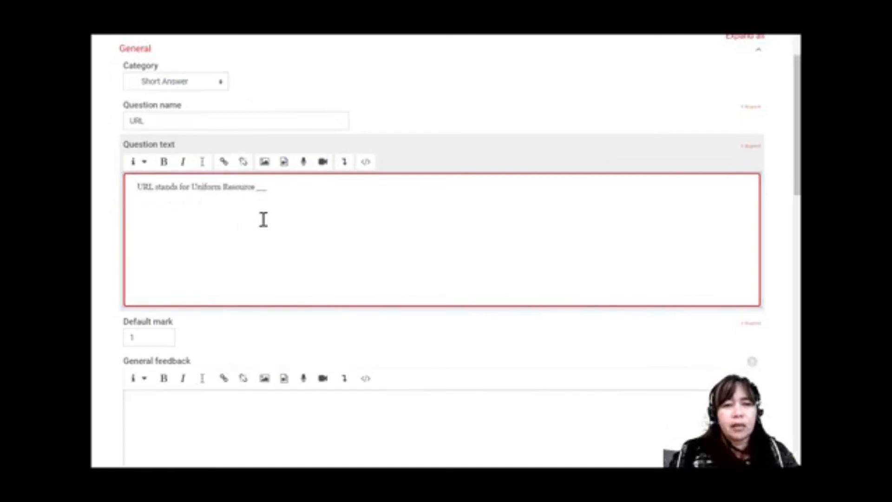
scroll(263, 219, down, 2)
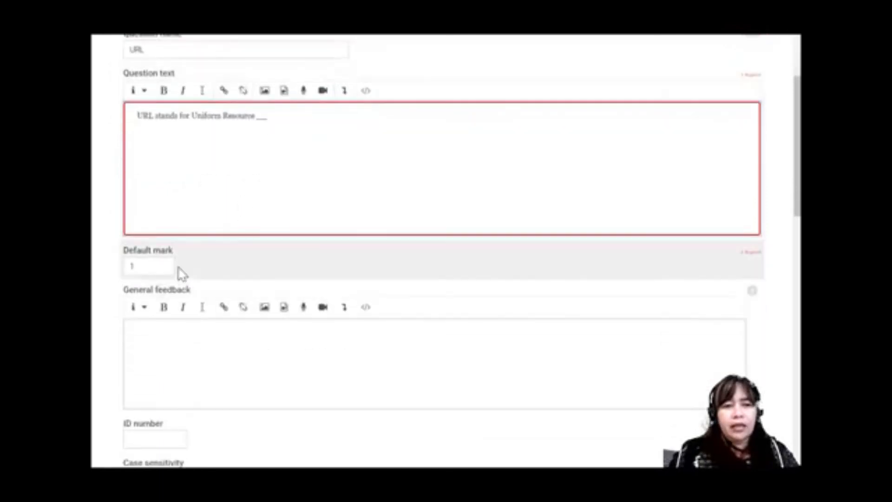
scroll(190, 267, down, 2)
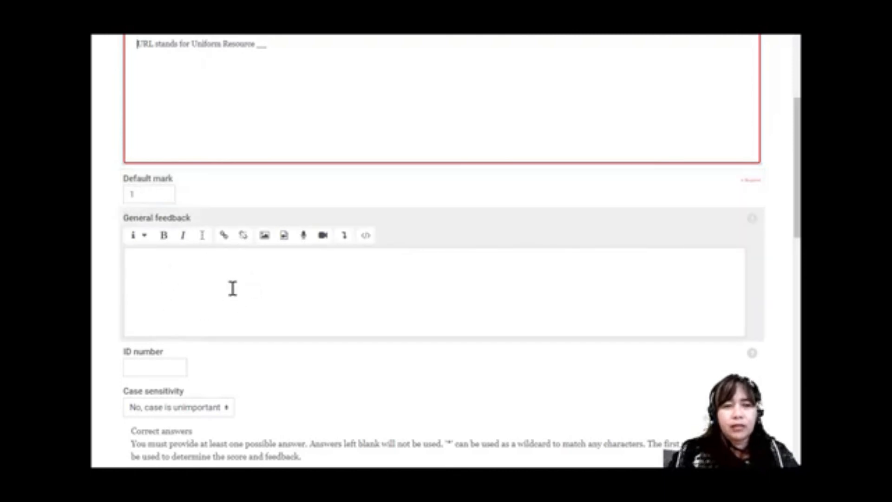
scroll(224, 293, down, 3)
scroll(230, 298, down, 2)
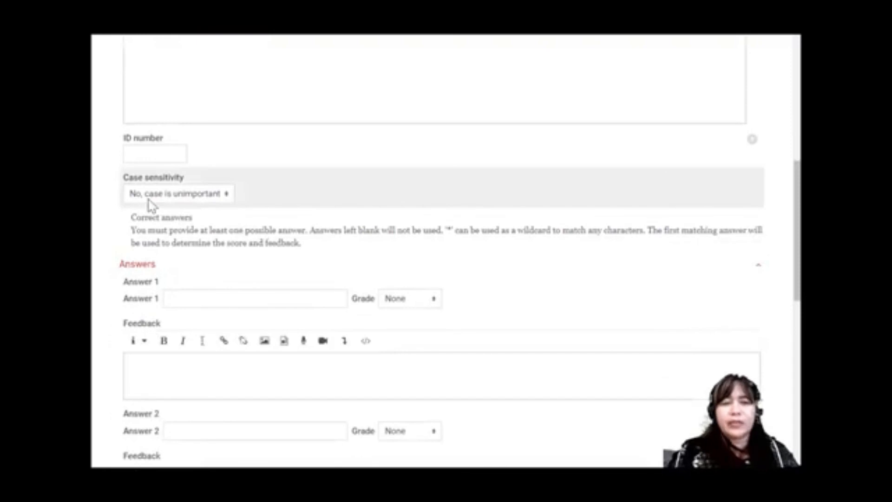
scroll(169, 208, up, 2)
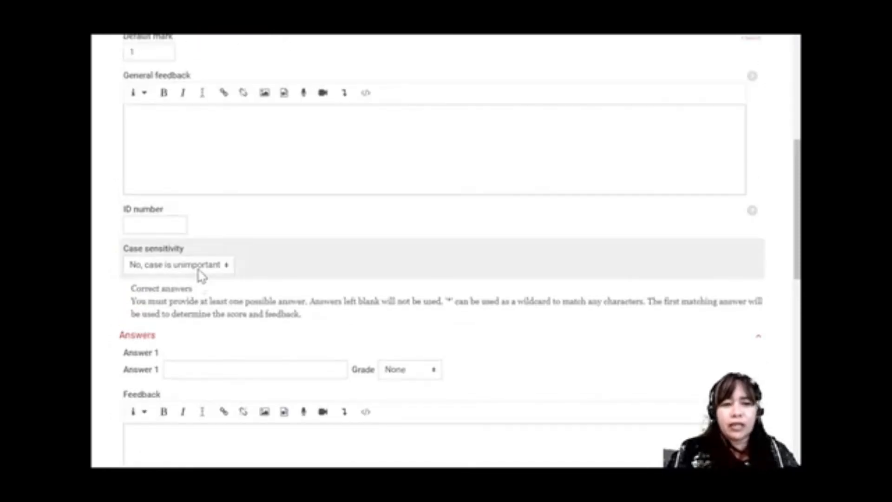
click(201, 275)
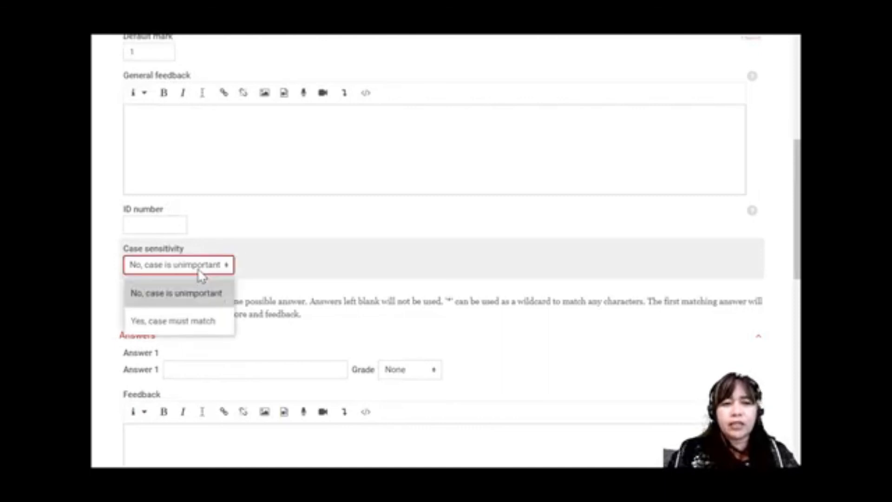
scroll(186, 330, up, 1)
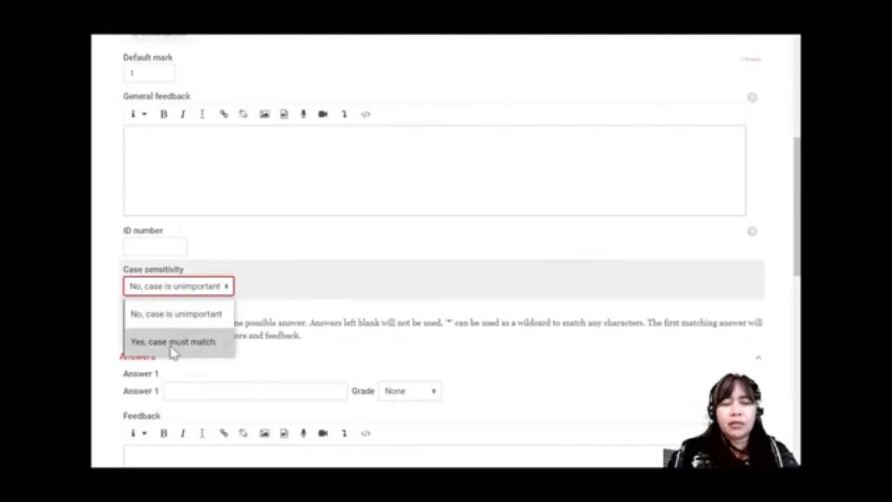
click(195, 314)
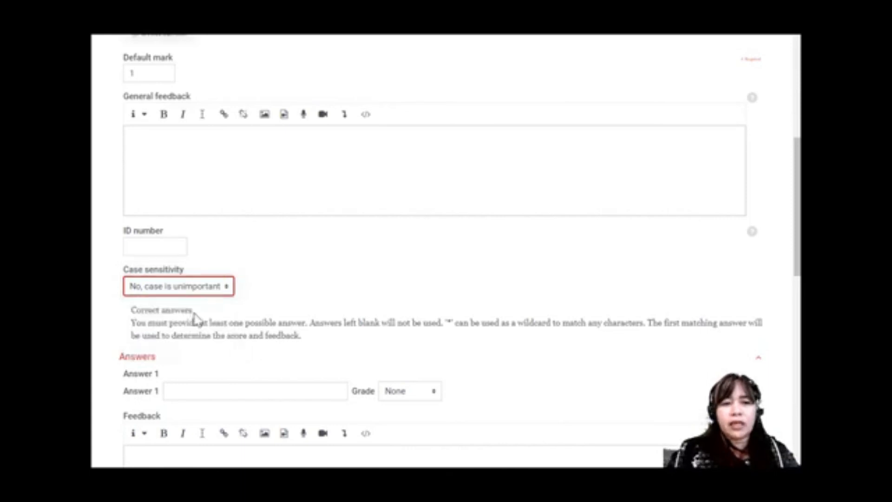
Step: Recheck the question text, and enter "locator" as Answer 1 with a grade of 100%
scroll(319, 291, up, 3)
scroll(225, 143, up, 5)
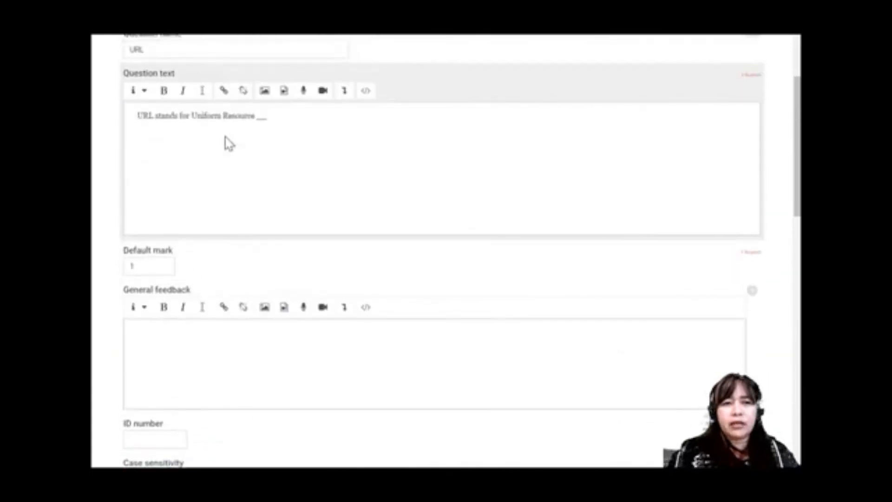
scroll(228, 143, down, 12)
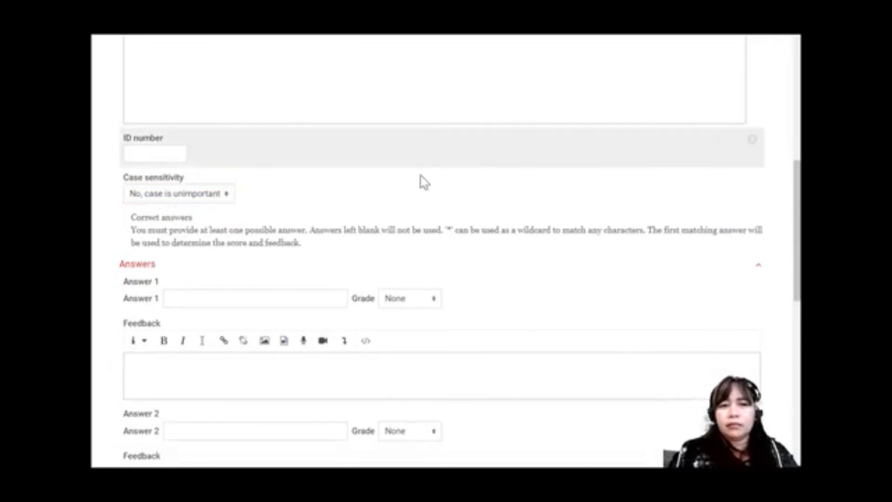
click(217, 298)
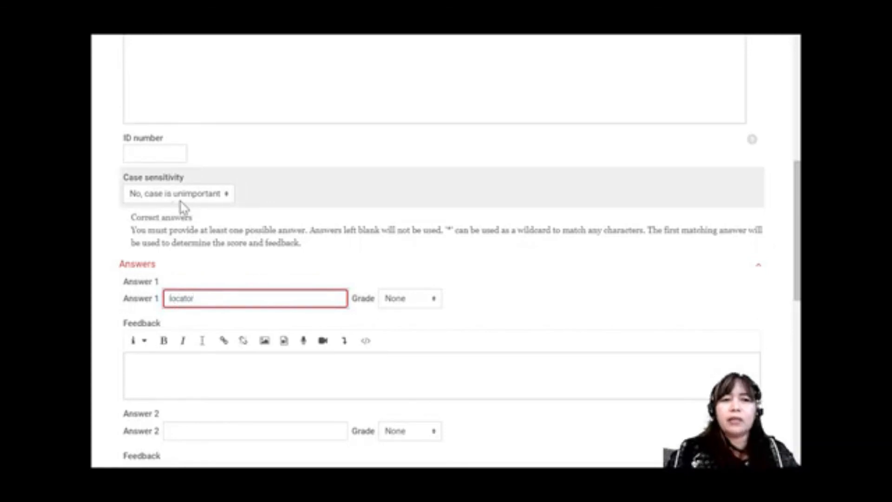
scroll(183, 284, down, 2)
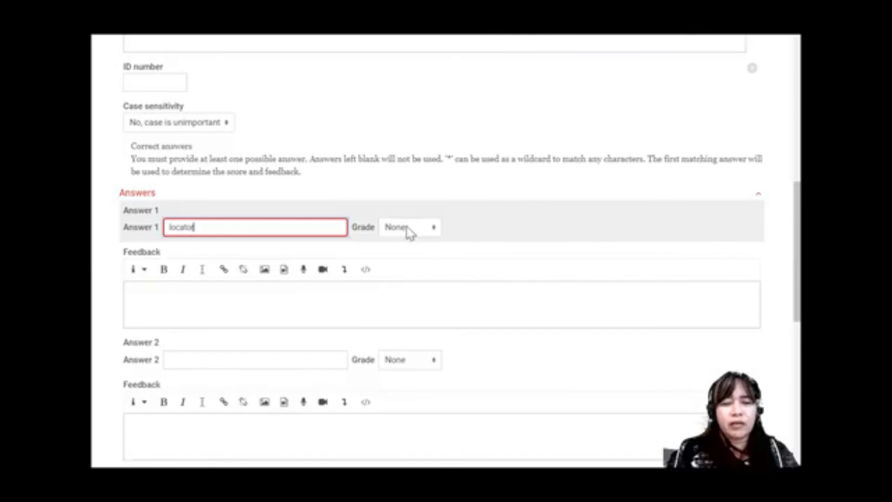
click(407, 228)
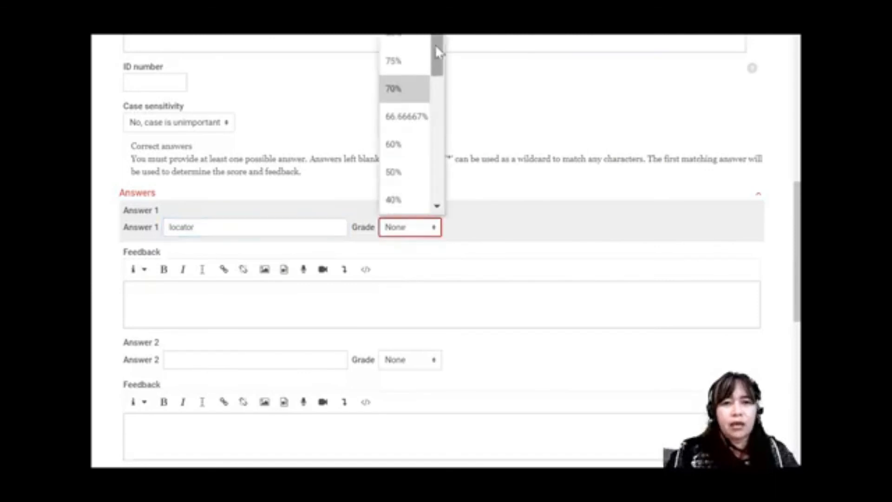
click(395, 36)
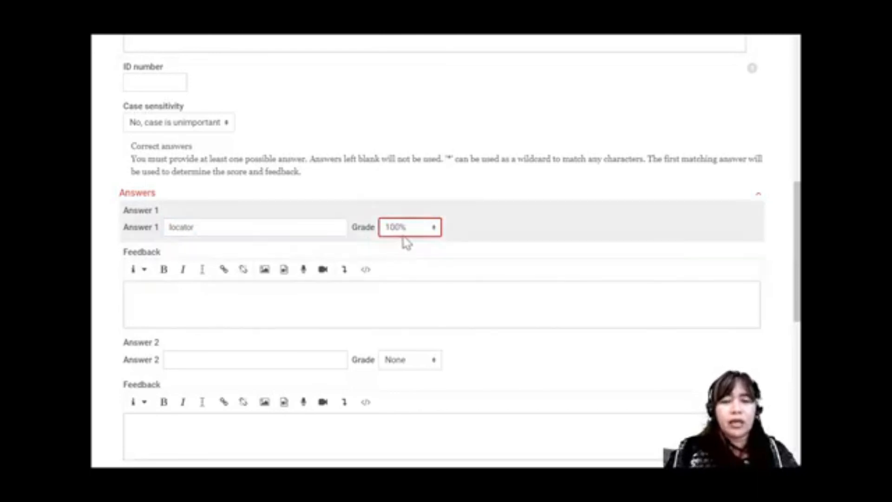
Step: Check the default mark and the remaining answer fields, and save the URL short answer question
scroll(405, 241, up, 5)
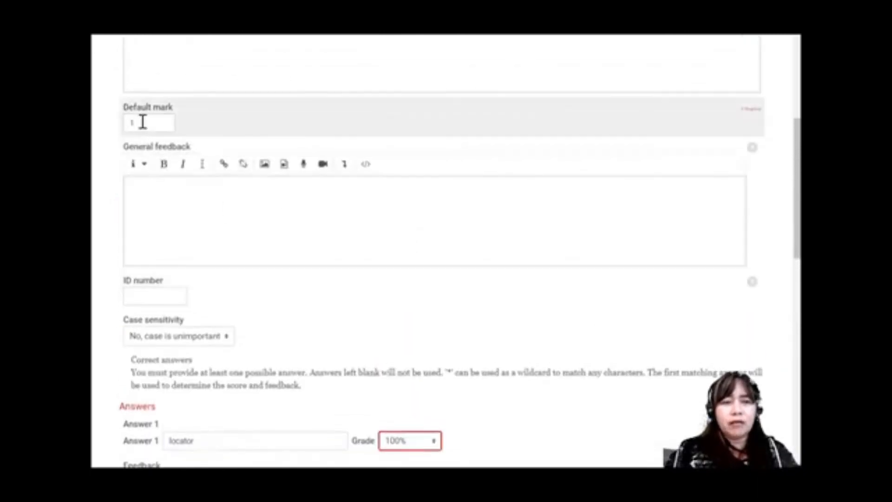
scroll(283, 297, down, 6)
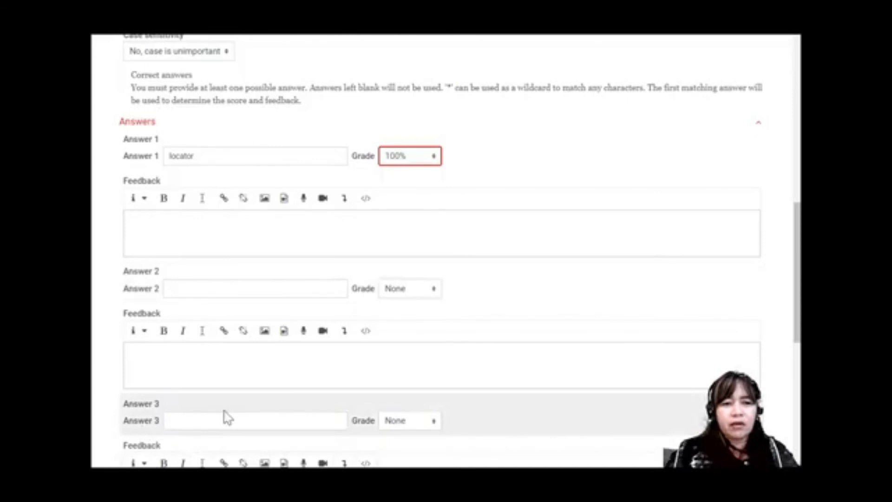
scroll(227, 417, down, 2)
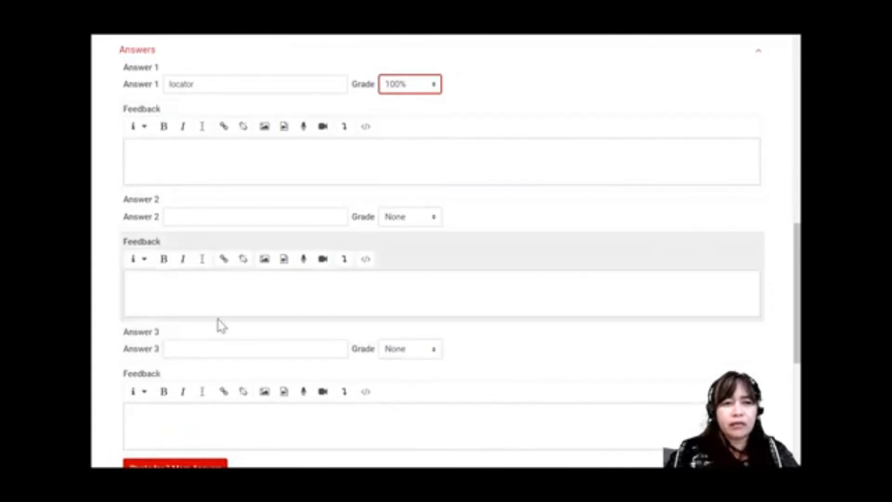
scroll(221, 325, down, 2)
scroll(220, 325, down, 2)
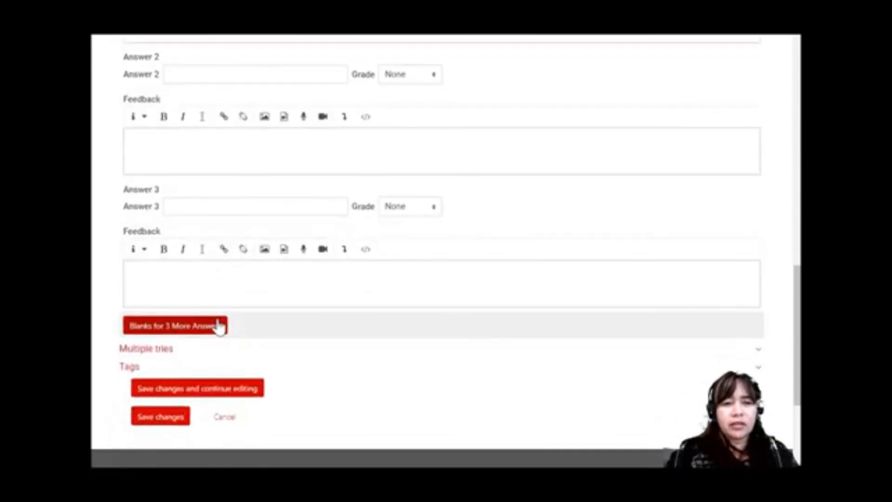
scroll(220, 325, up, 6)
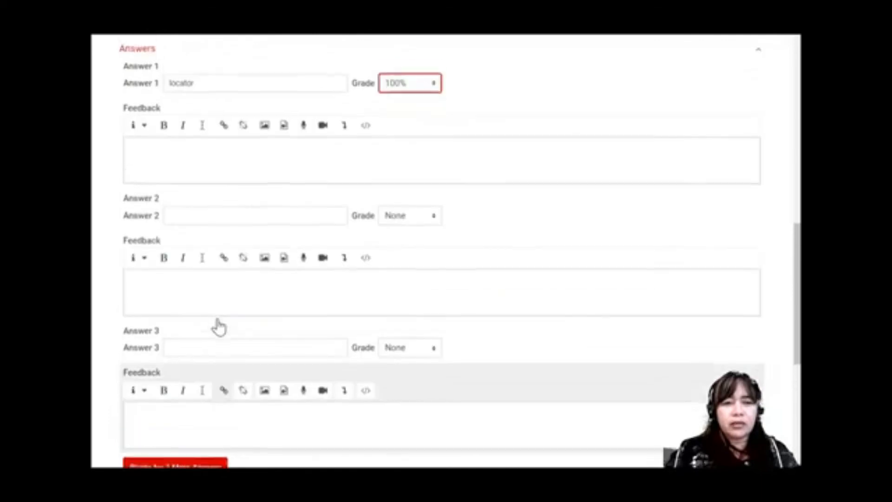
scroll(219, 325, up, 2)
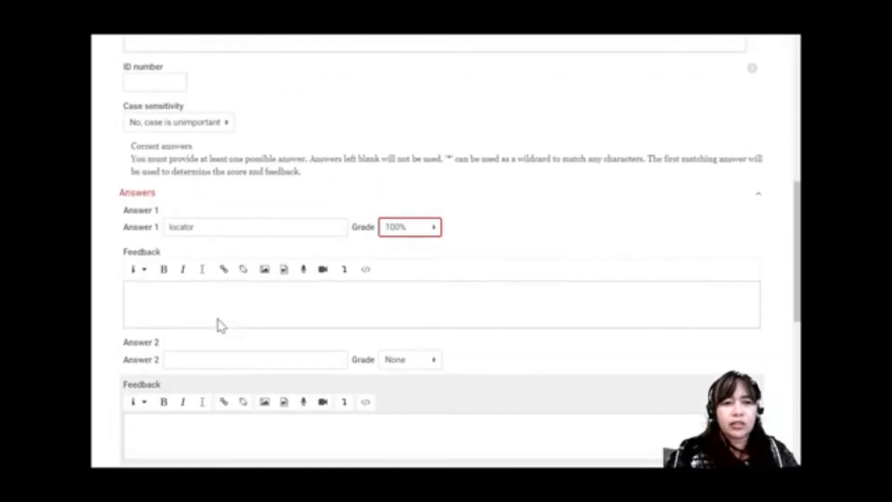
scroll(196, 405, down, 2)
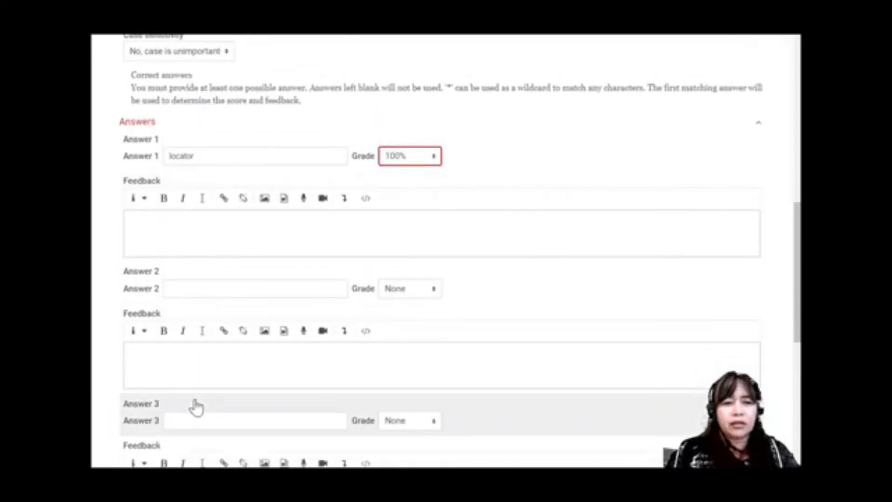
scroll(196, 405, down, 4)
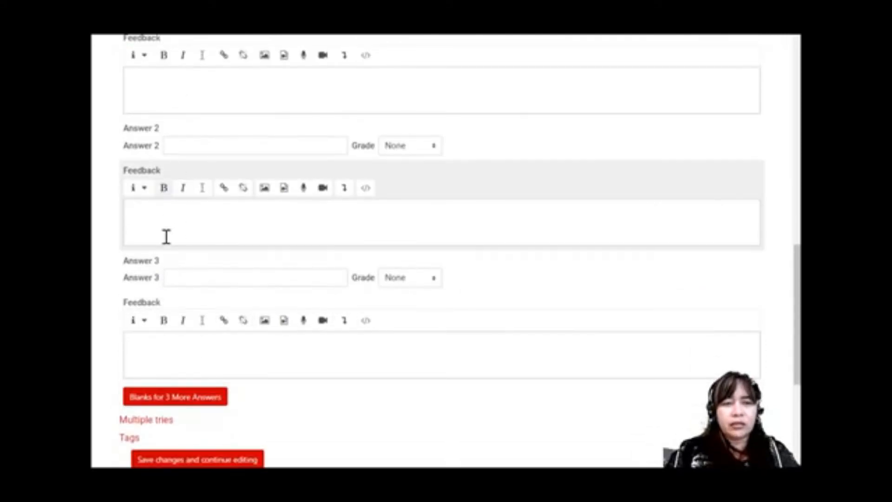
scroll(162, 361, down, 2)
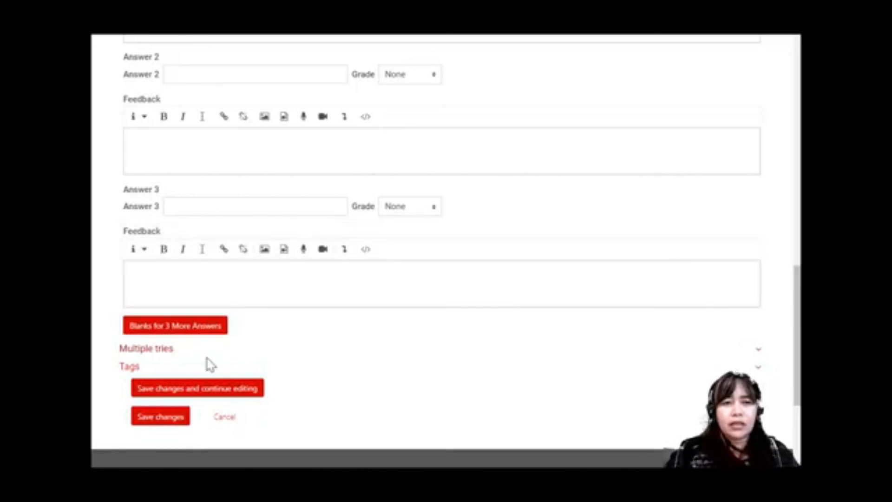
click(165, 419)
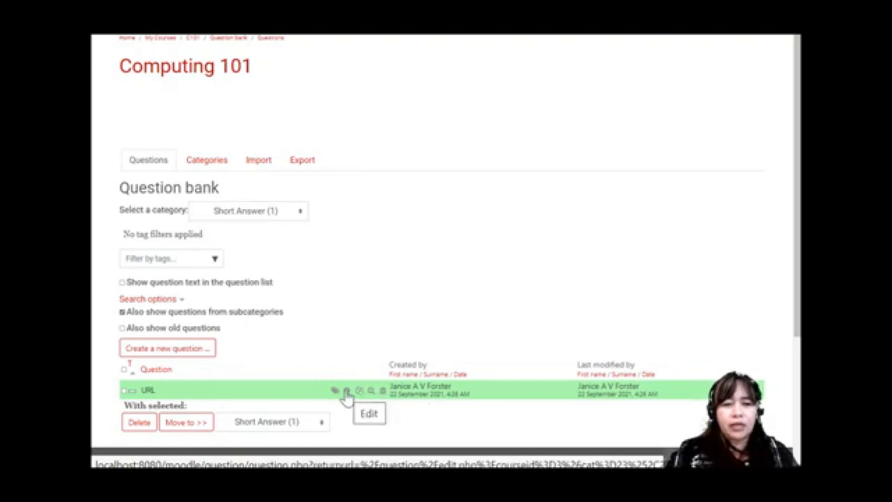
Step: Preview the URL question and reposition its preview window
click(370, 391)
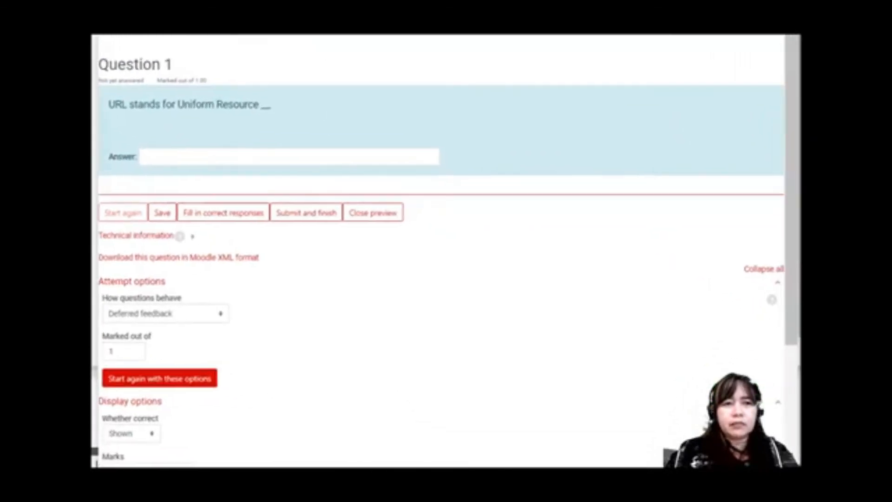
key(super+Up)
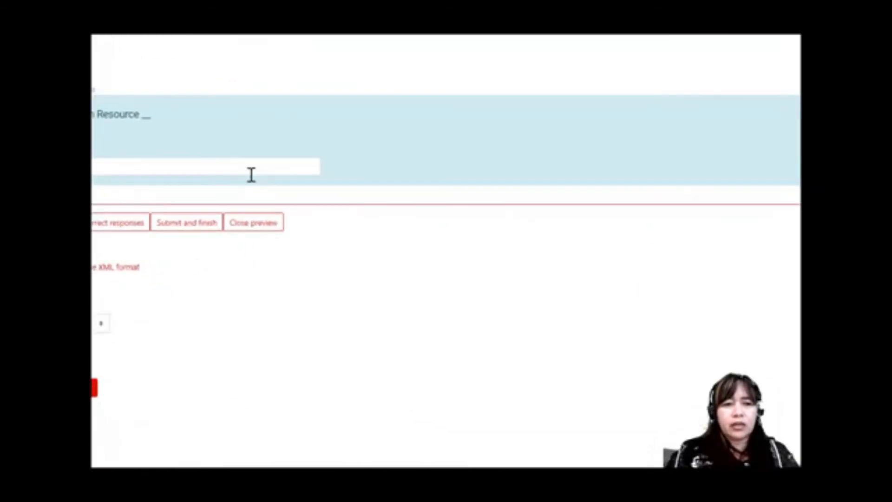
key(super+Down)
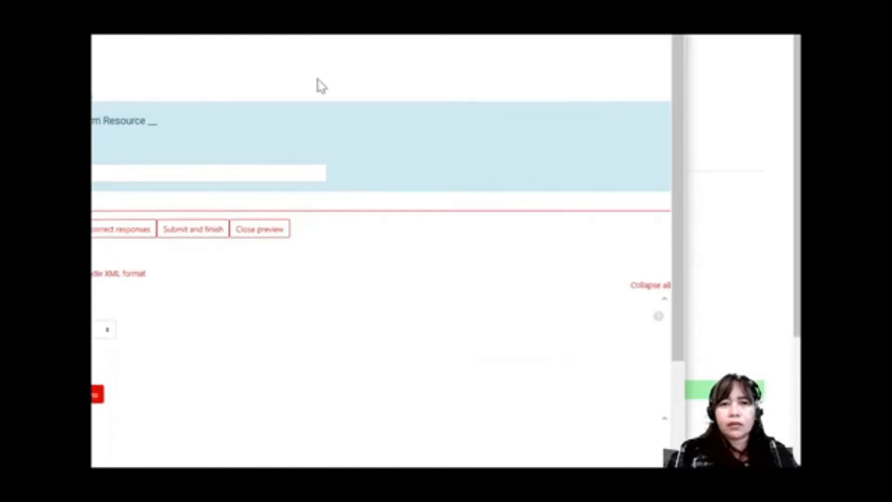
drag(325, 27, 444, 1)
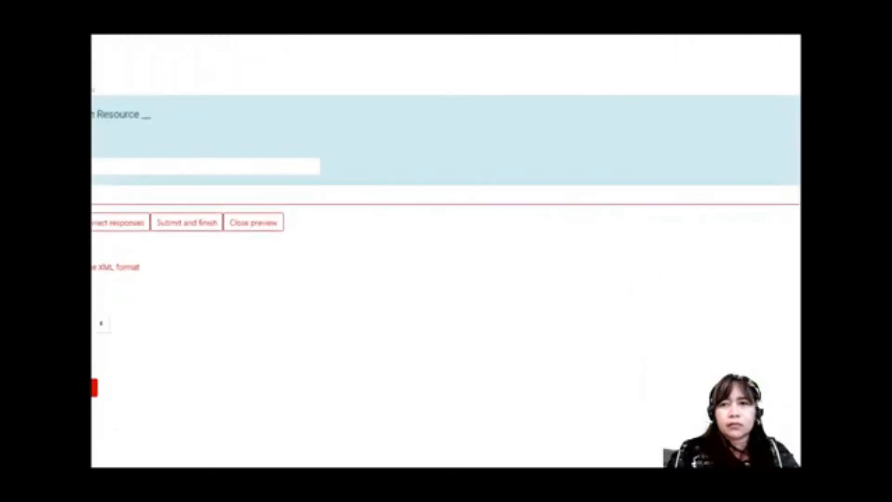
key(super+Down)
drag(332, 2, 445, 18)
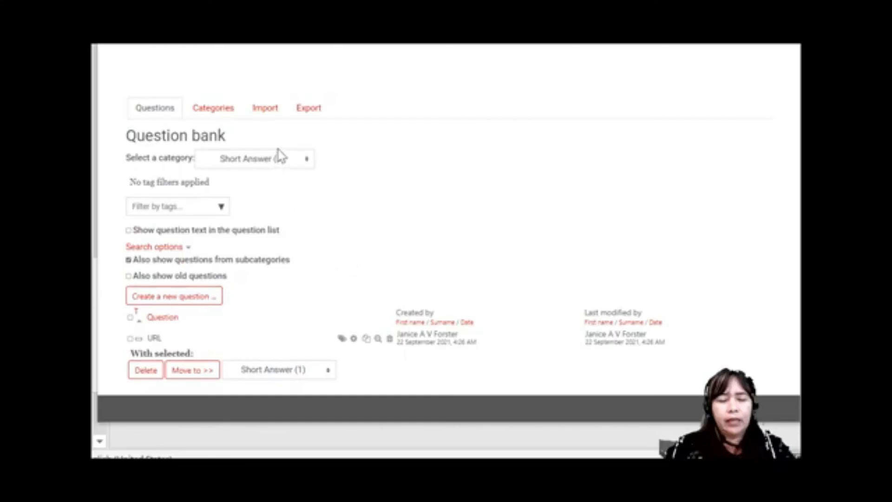
Step: Choose the Matching Type category in the question bank and add a new question of the Matching type
click(284, 162)
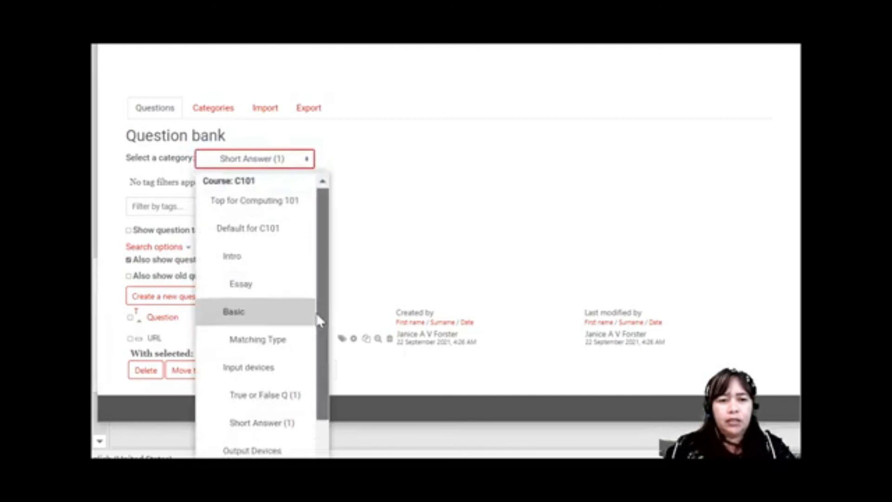
scroll(319, 312, down, 1)
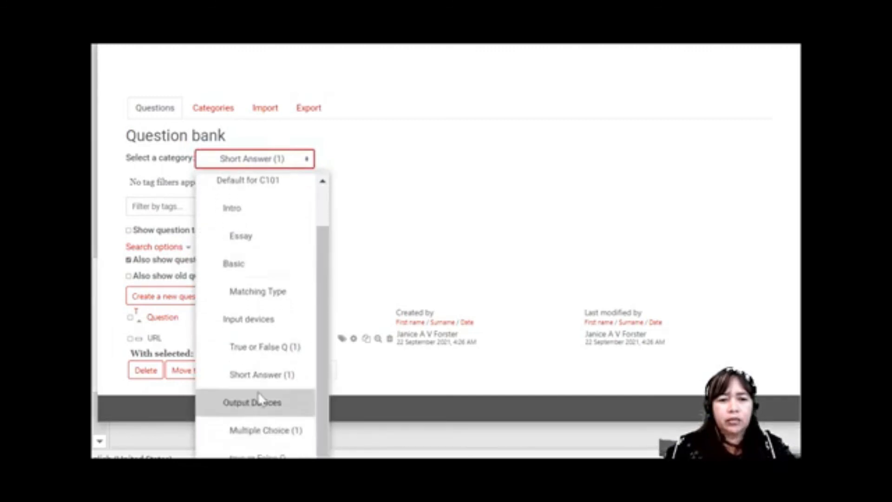
click(269, 298)
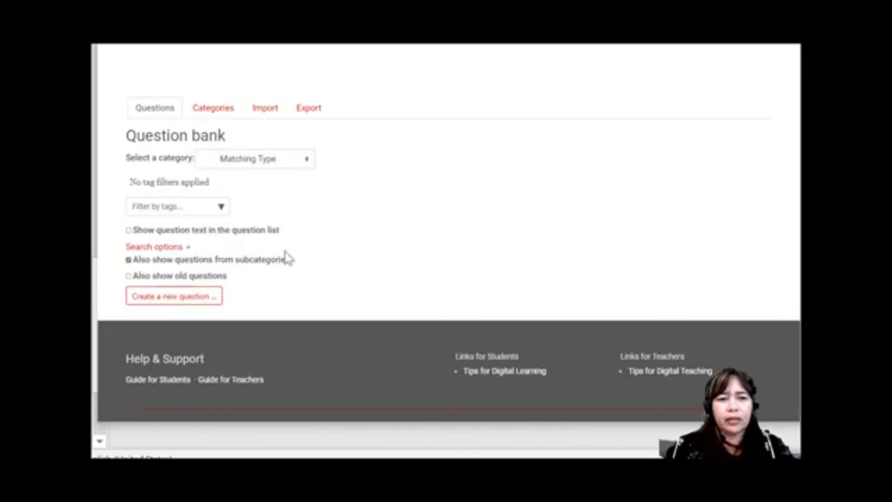
click(176, 301)
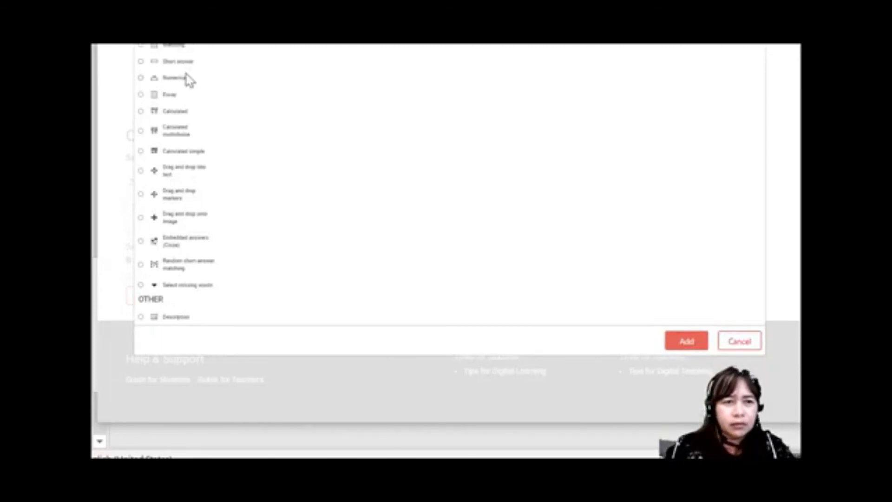
click(174, 48)
click(685, 341)
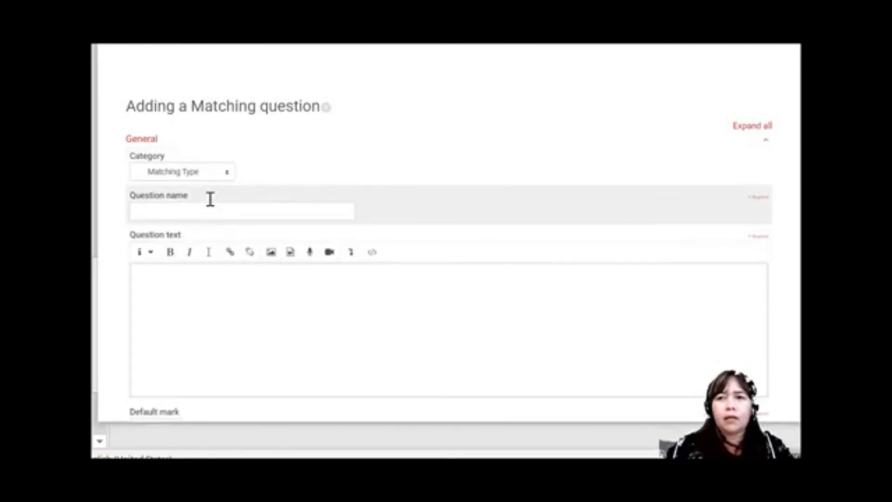
Step: Name the matching question "MT" and enter the question text "Choose the best answer for the following:"
click(186, 213)
text(MT)
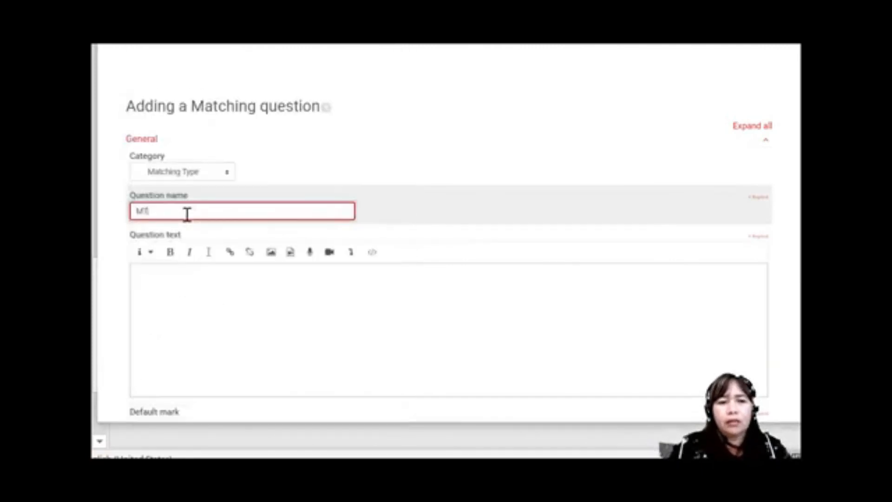
click(195, 315)
scroll(195, 315, down, 8)
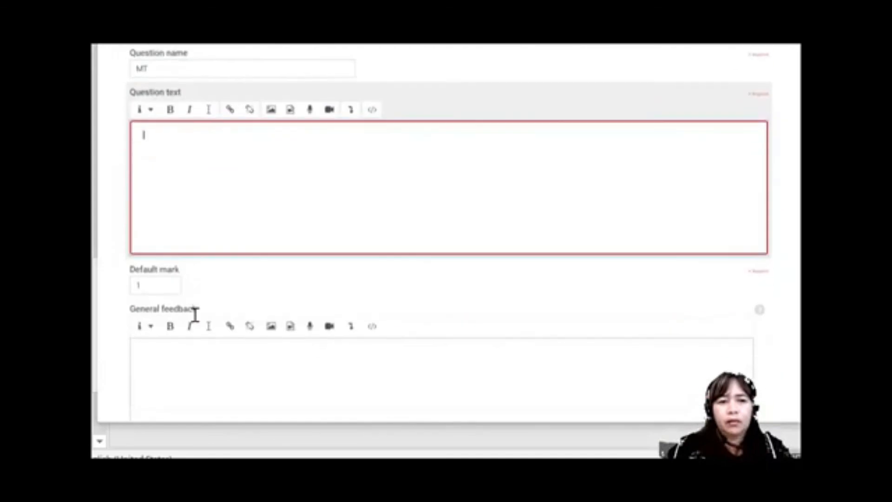
scroll(195, 315, up, 10)
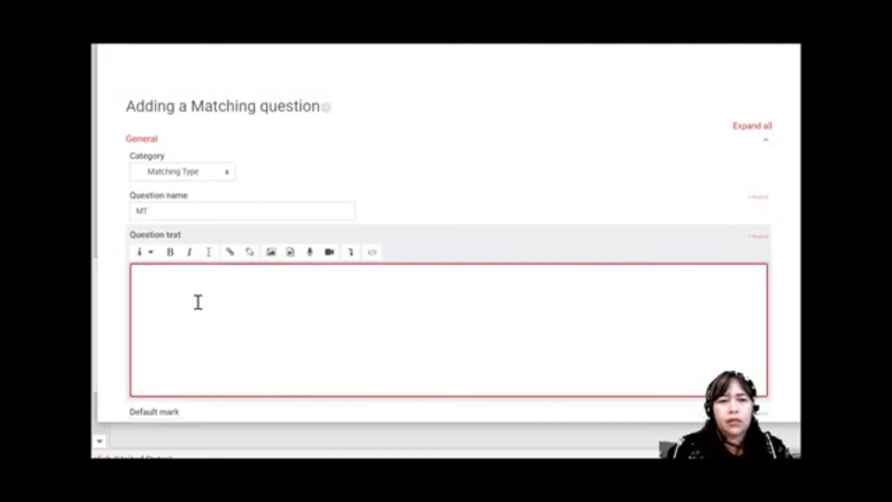
key(ctrl+v)
key(ctrl+z)
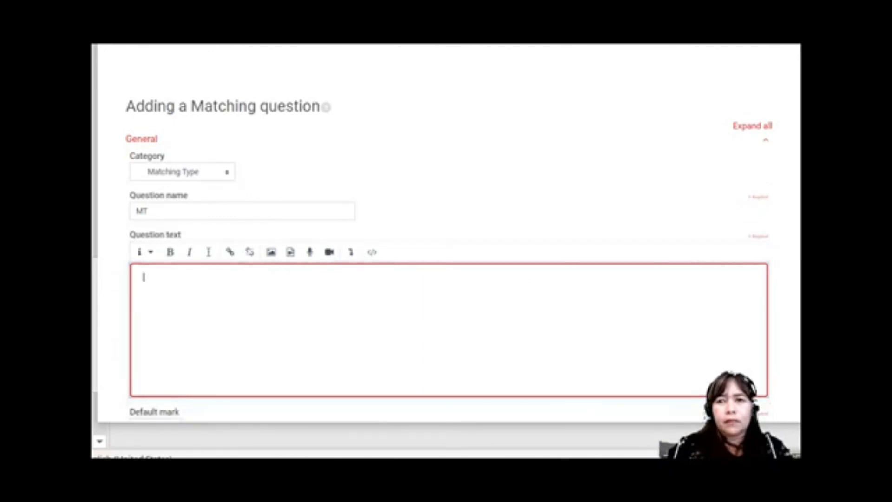
scroll(446, 233, down, 2)
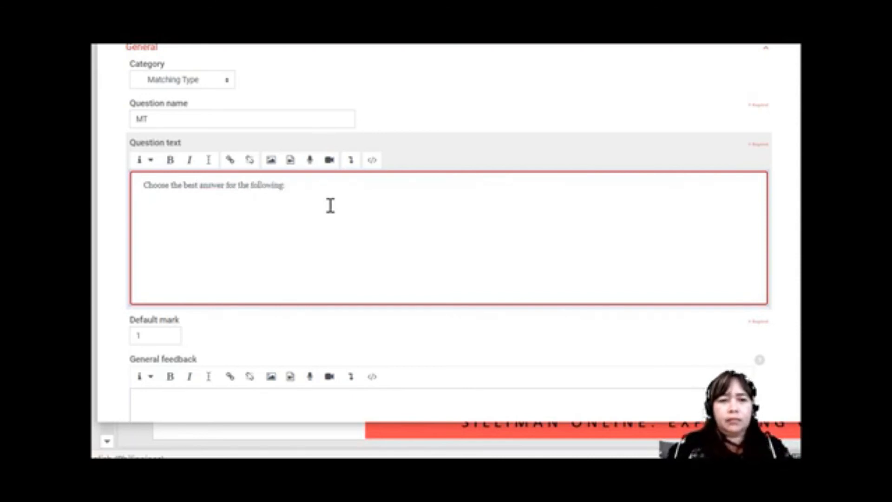
Step: Enter "Someone who develops application or system software" as Question 1 with the answer "Programmer"
scroll(330, 206, down, 6)
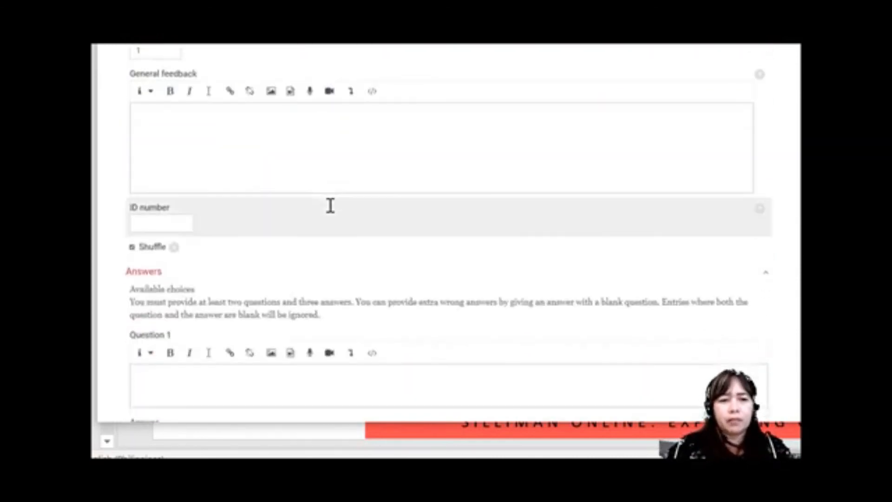
scroll(330, 206, down, 2)
scroll(330, 211, down, 2)
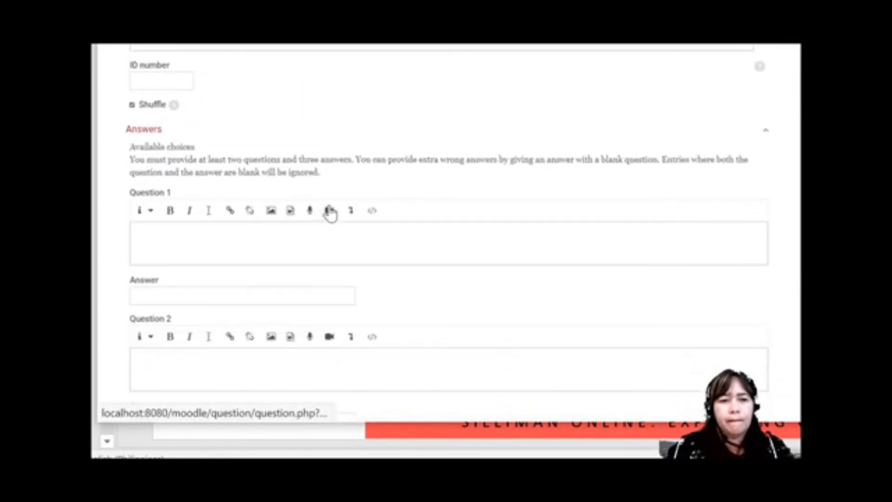
scroll(330, 213, down, 2)
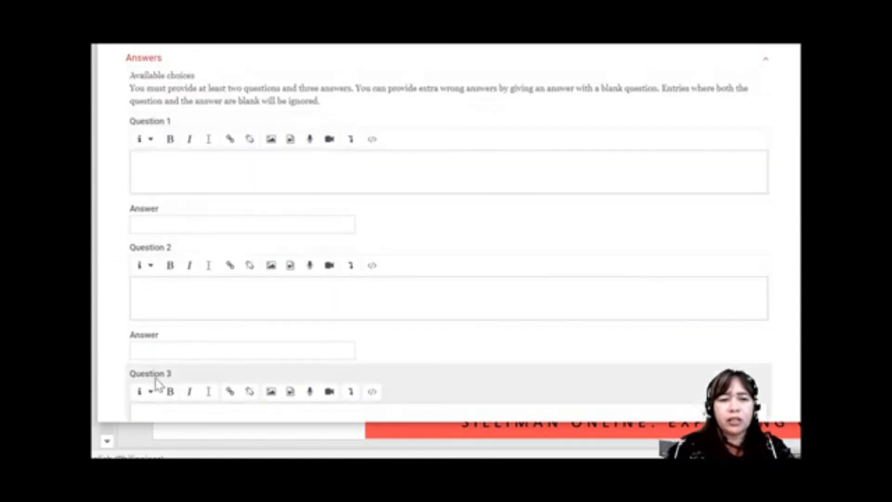
click(174, 170)
text(Someone who develops application or system software)
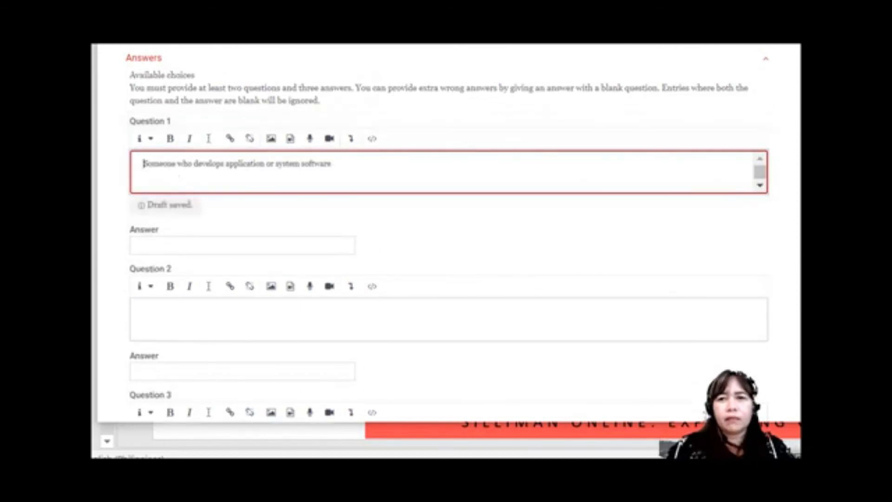
click(269, 224)
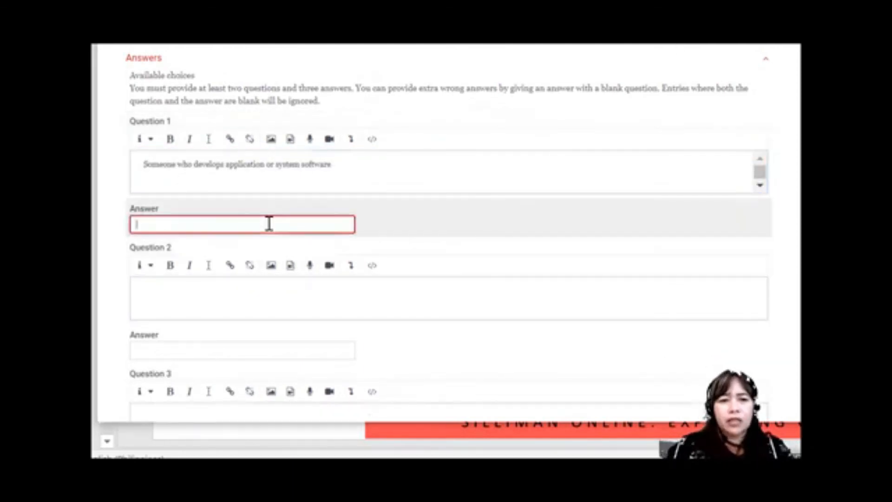
text(Programmer)
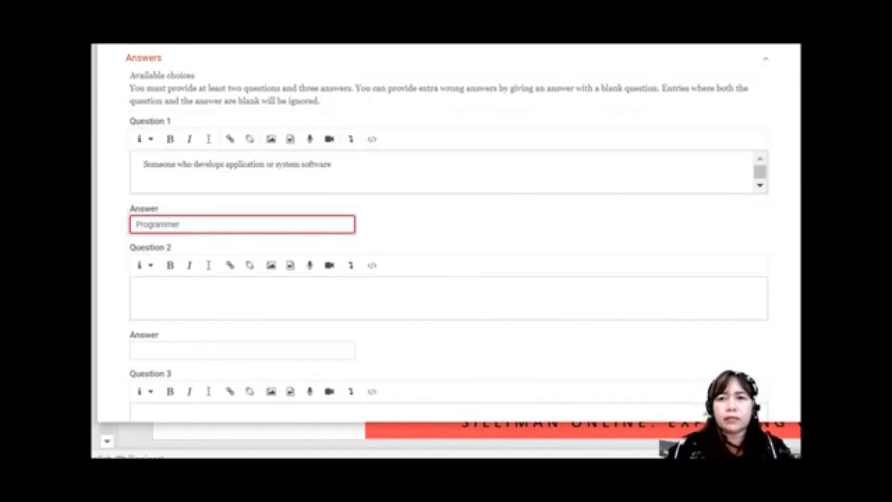
Step: Enter "Knowledge and understanding of computers and their use" as Question 2 with the answer "Computer literacy"
scroll(311, 260, down, 2)
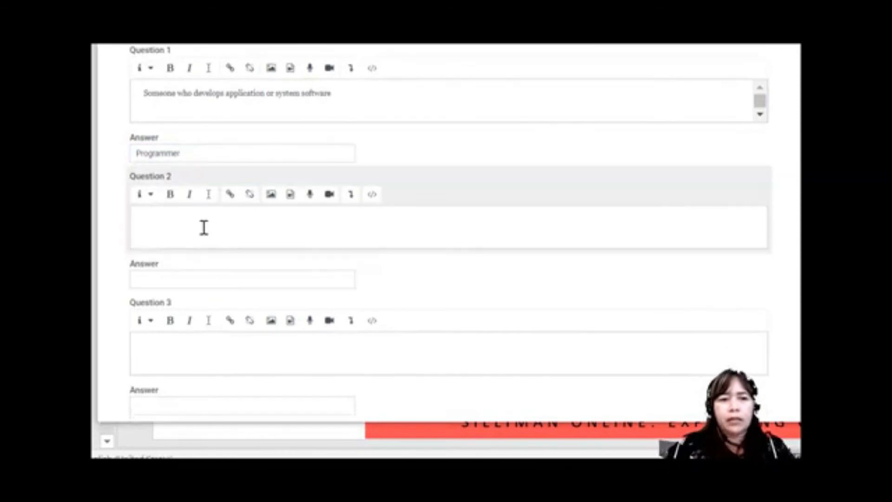
click(201, 227)
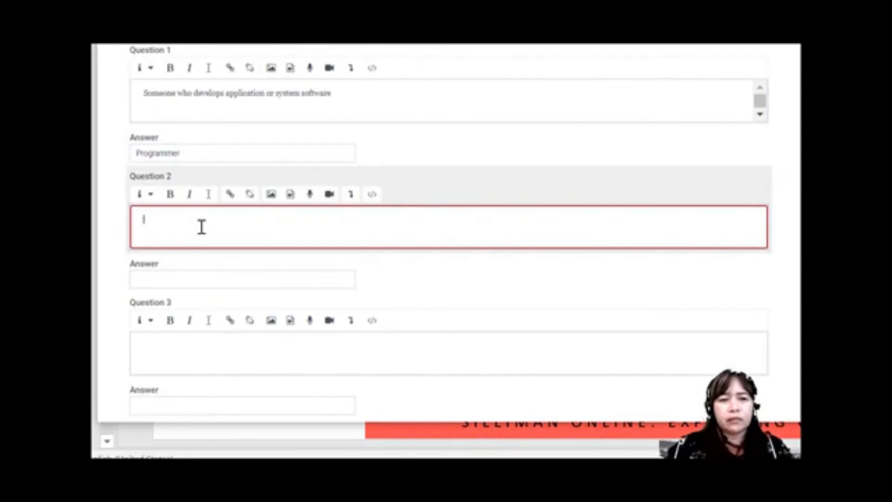
text(Knowledge and understanding of computers and their use)
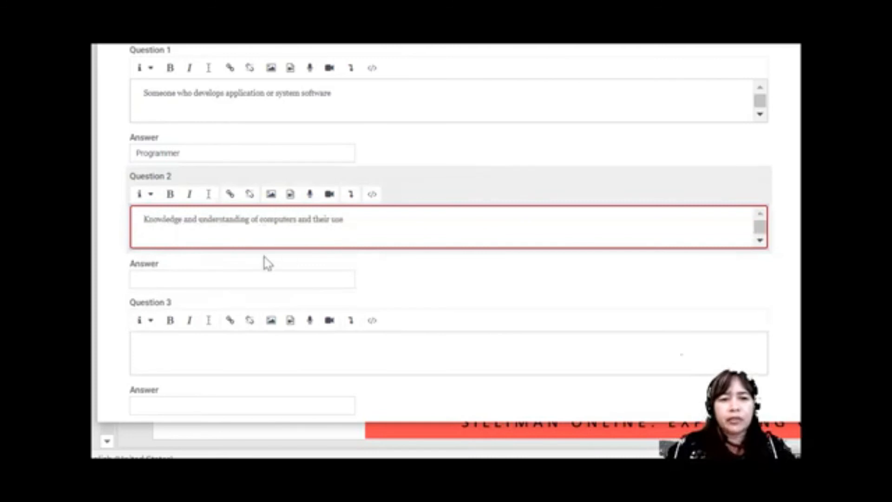
click(155, 279)
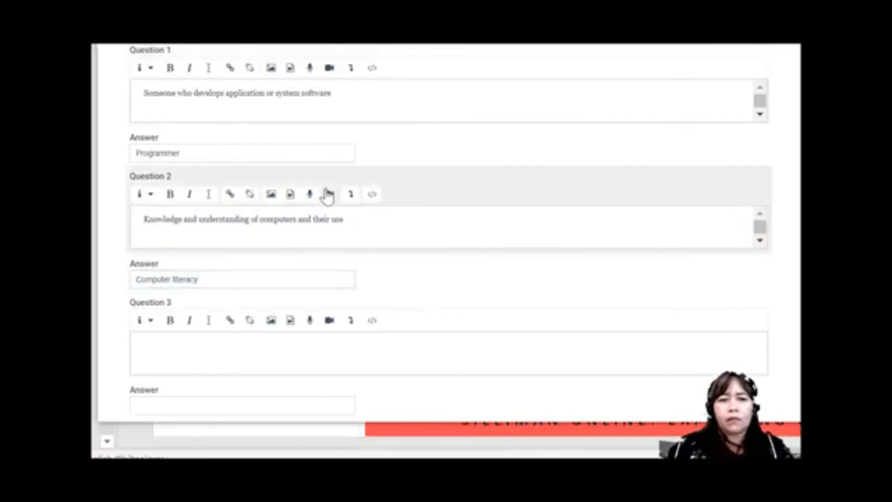
Step: Enter "Consists of a series of instructions that tells the computer what to do" as Question 3 with the answer "Computer software"
scroll(327, 195, down, 3)
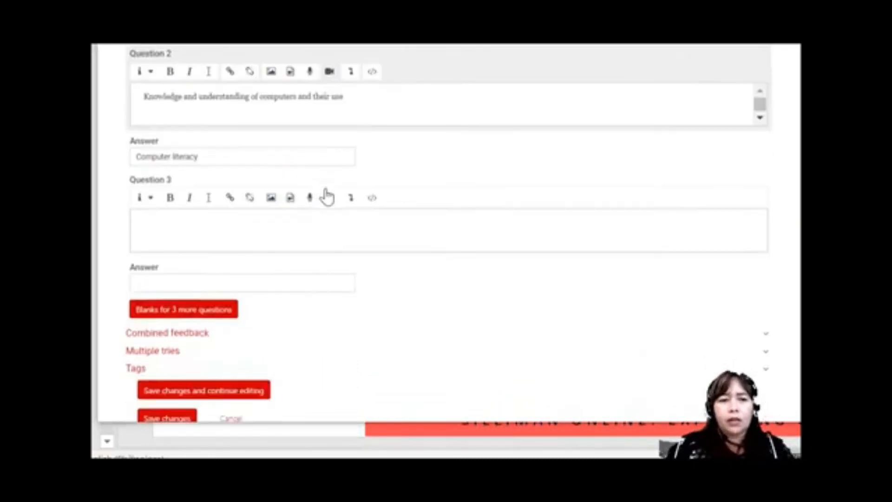
click(205, 221)
text(Consists of a series of instructions that tells the computer what to do)
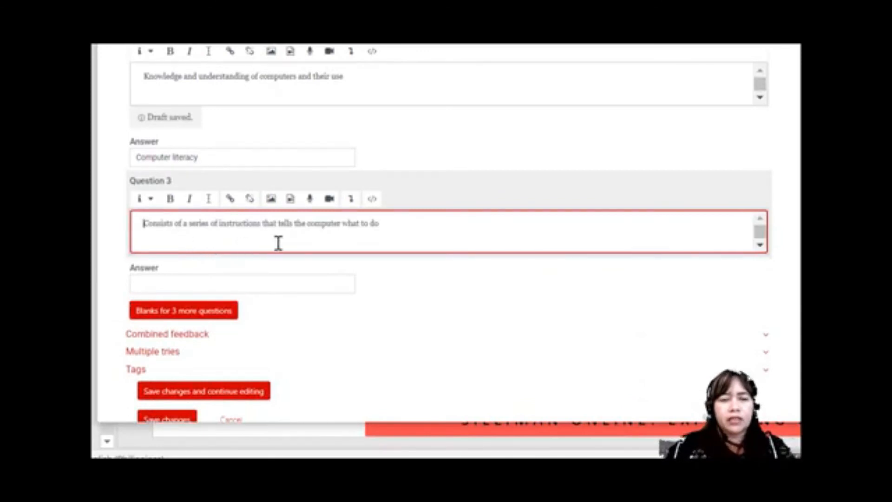
click(267, 284)
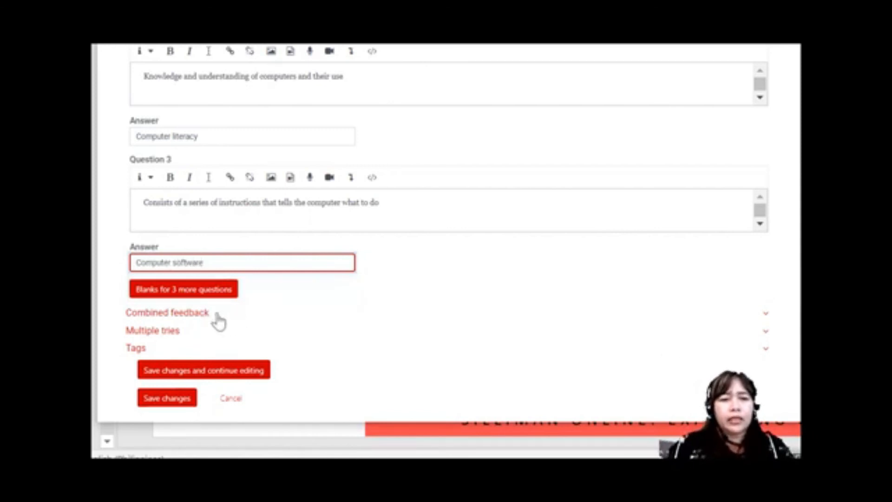
Step: Add blanks for 3 more questions to the matching question, leave them empty and save the changes
click(218, 295)
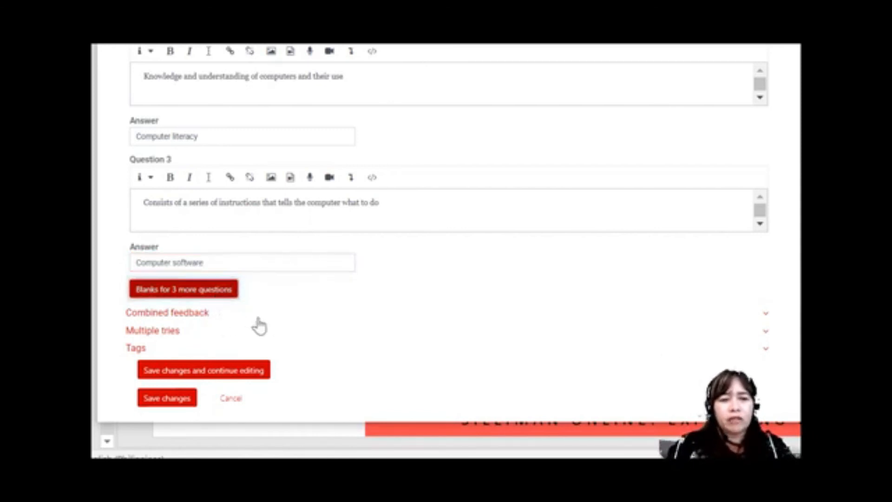
scroll(259, 321, down, 1)
scroll(260, 317, down, 10)
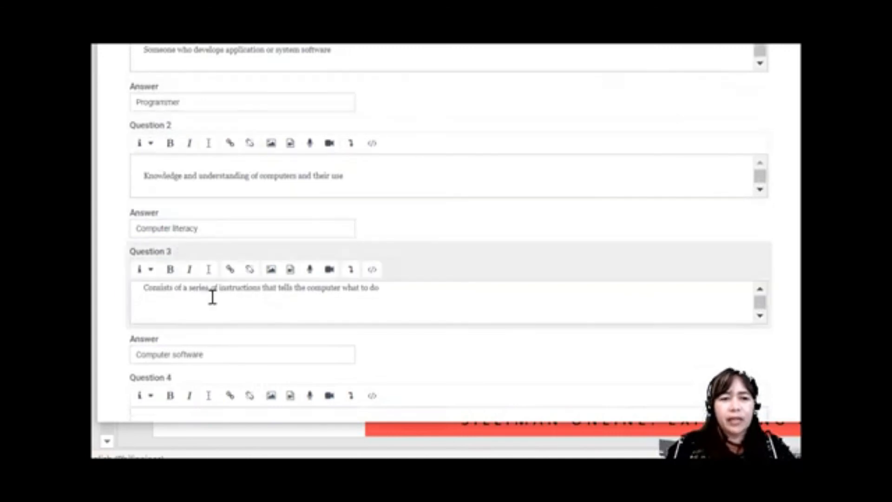
scroll(211, 296, down, 2)
scroll(336, 303, down, 6)
scroll(338, 304, down, 6)
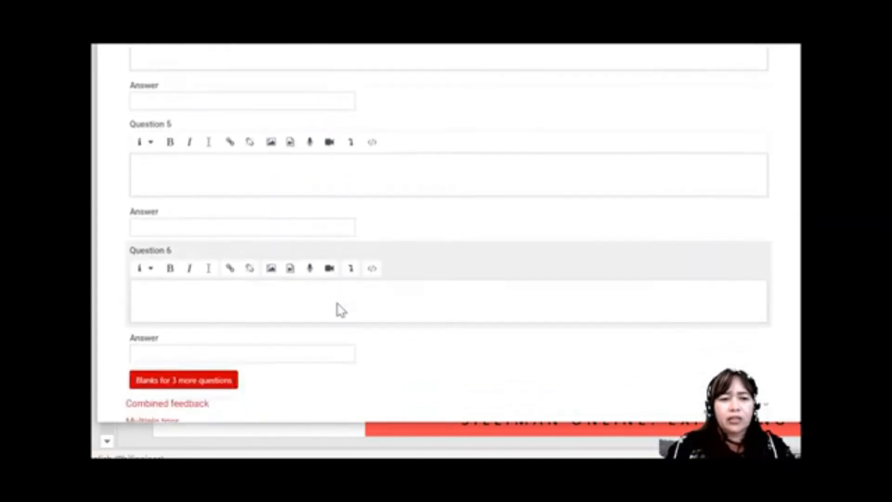
click(166, 301)
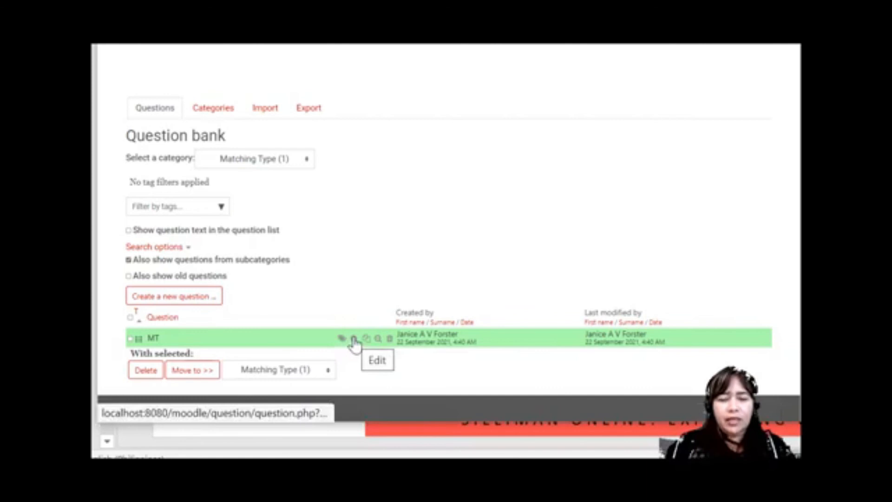
Step: Preview the MT question and examine the answer choices offered for each of its three statements without selecting any
click(378, 339)
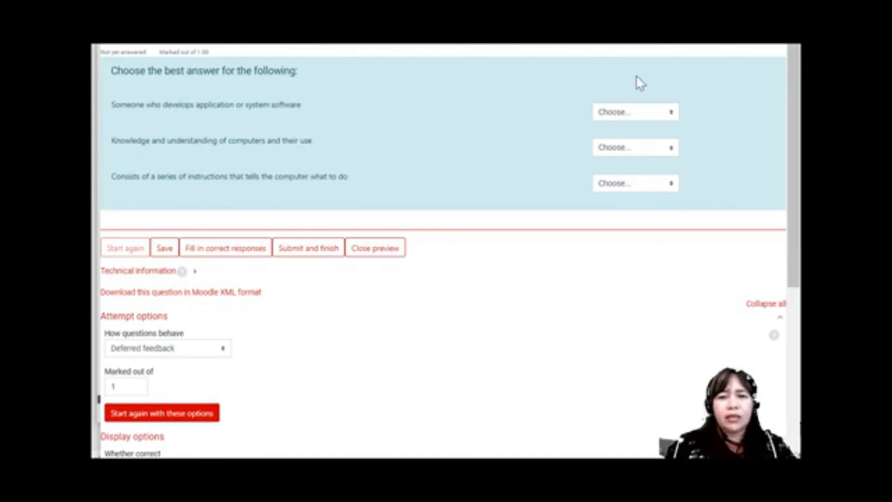
click(668, 116)
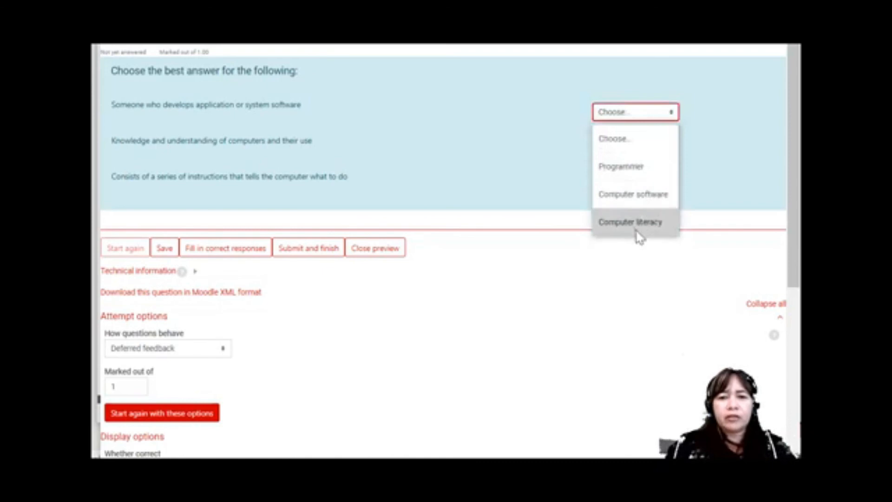
click(702, 185)
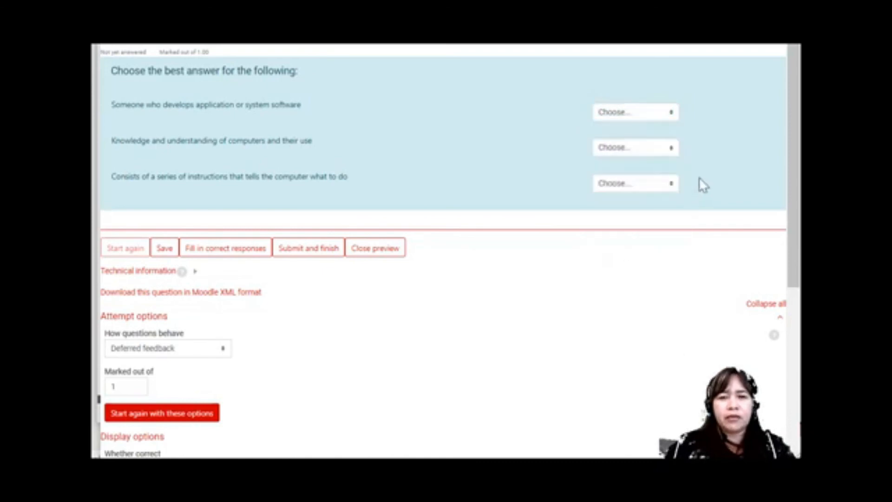
click(625, 148)
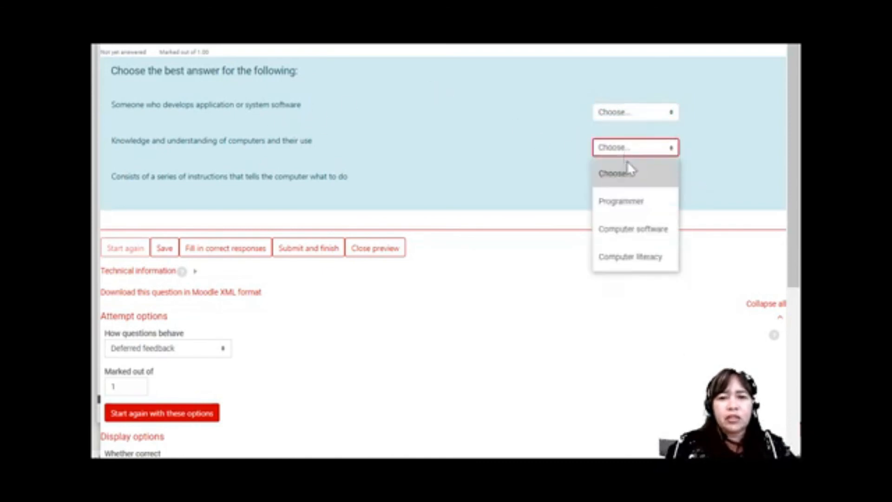
click(711, 185)
click(632, 185)
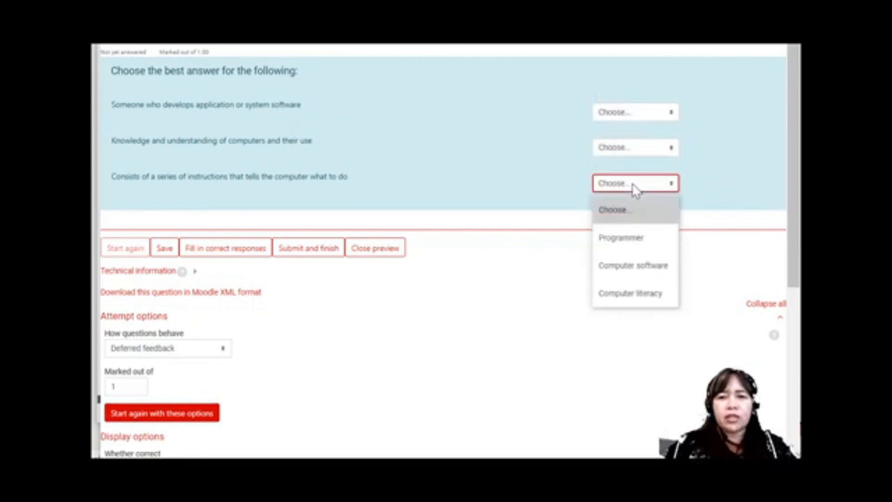
click(705, 159)
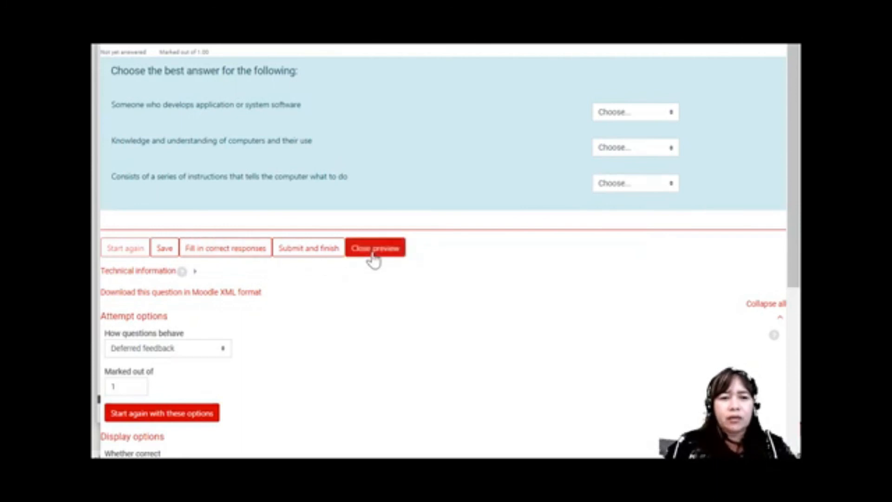
Step: Review the attempt and display options of the question preview and close the preview
scroll(273, 308, down, 2)
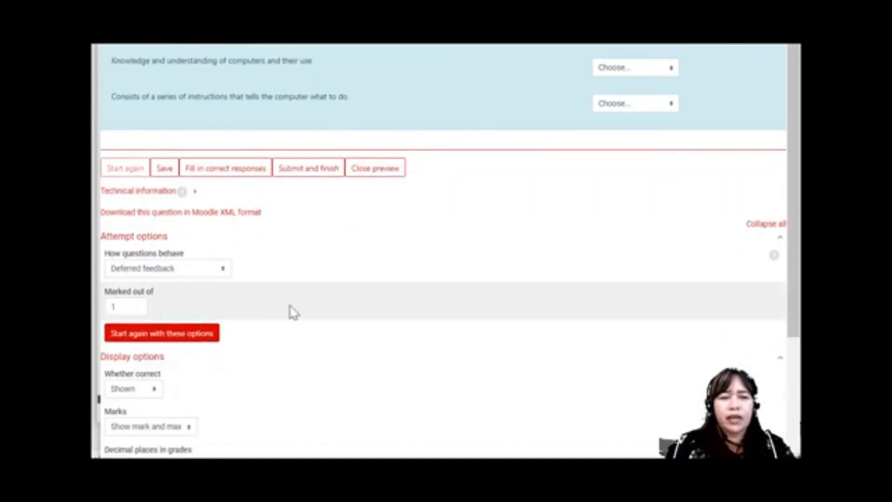
scroll(288, 310, down, 2)
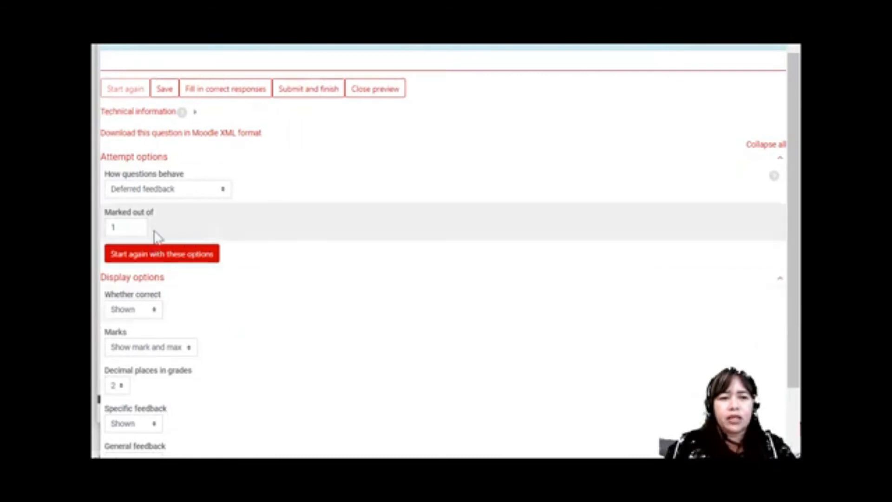
scroll(218, 225, up, 2)
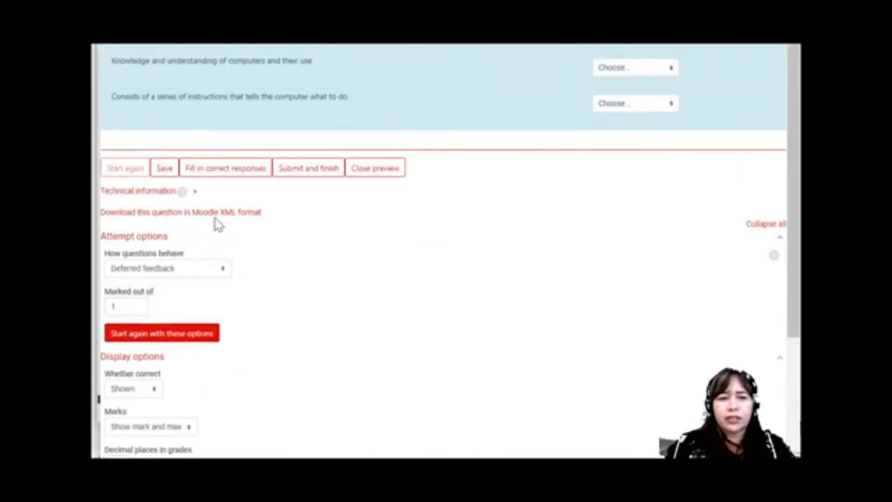
click(360, 174)
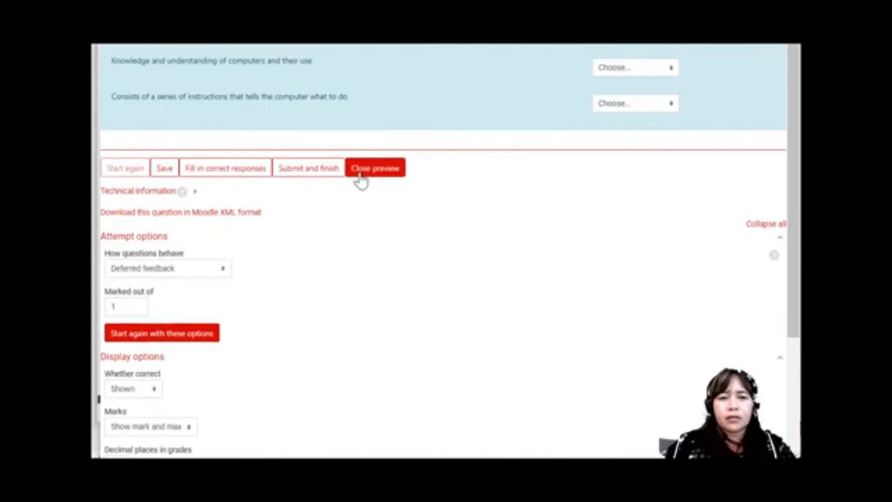